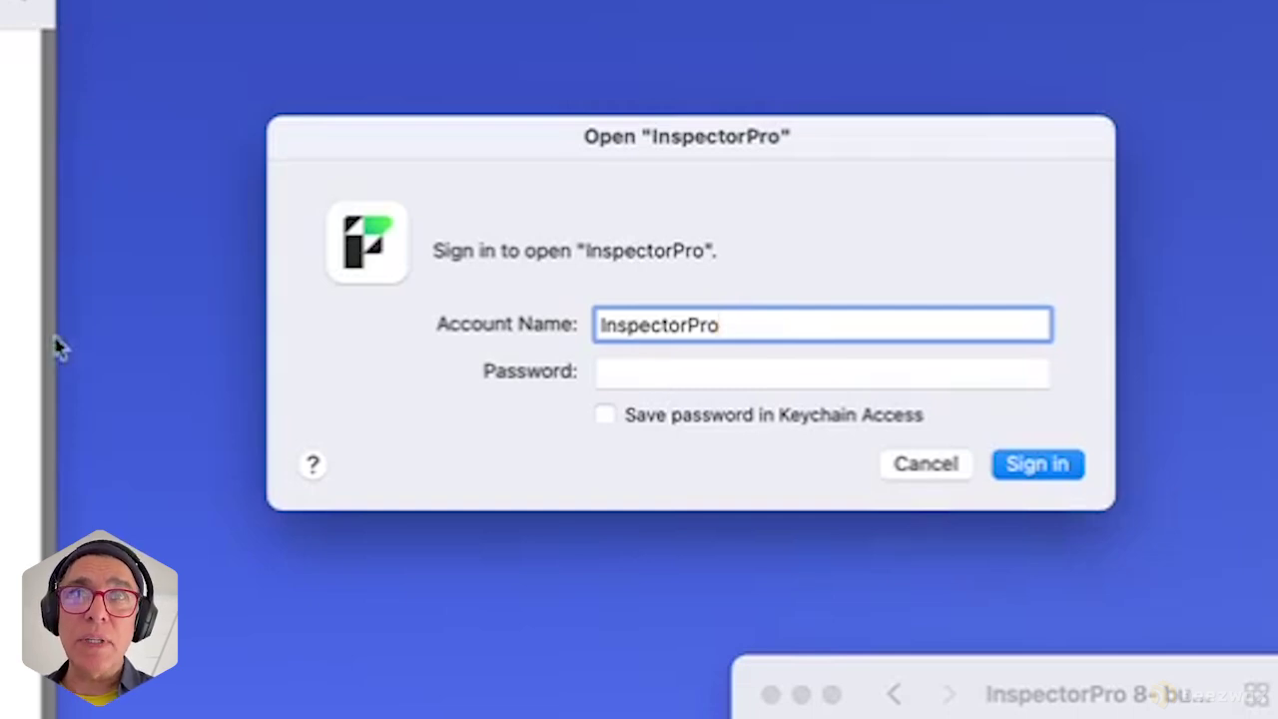
Sign in to the InspectorPro file by entering the temporary account password.
left_click(646, 370)
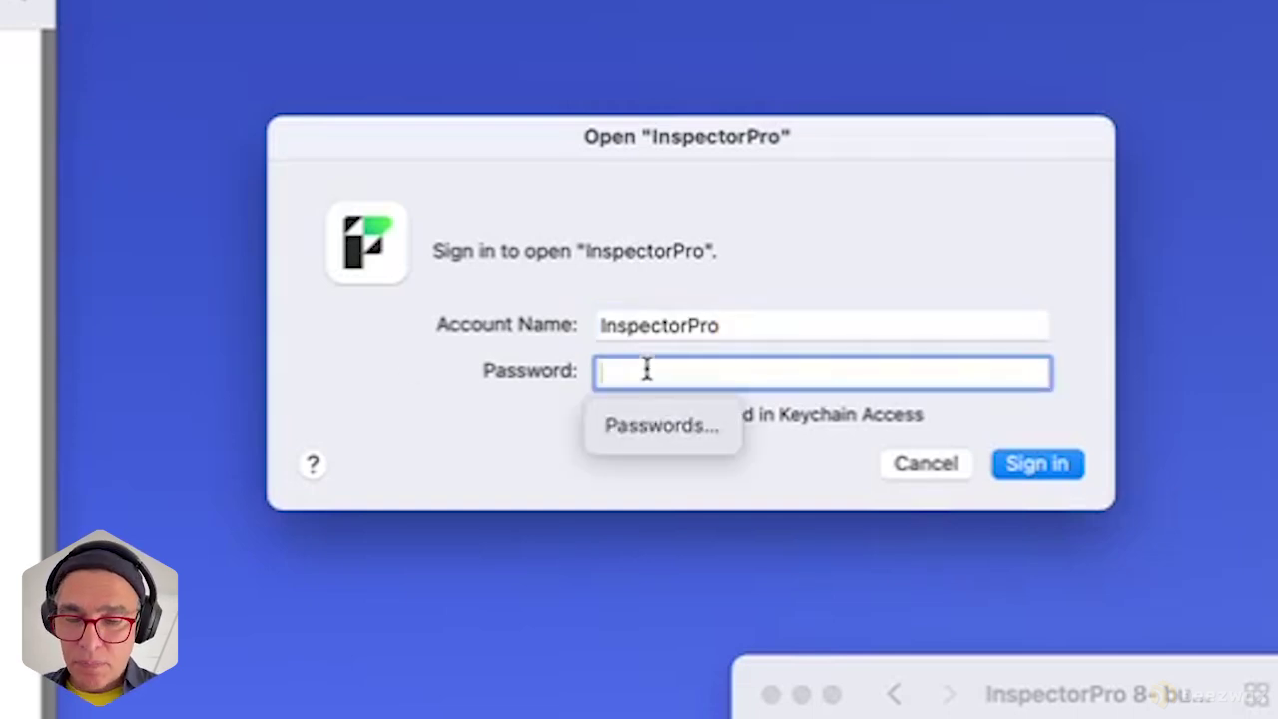
type("••••")
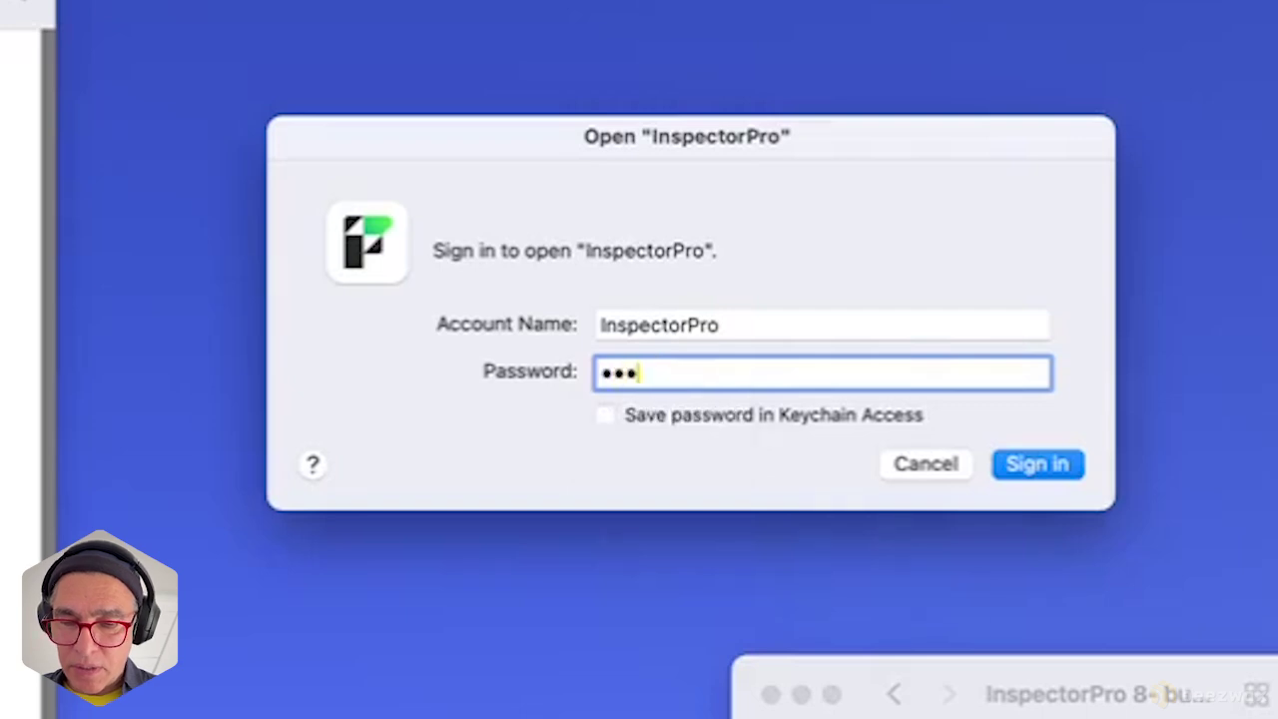
type("•")
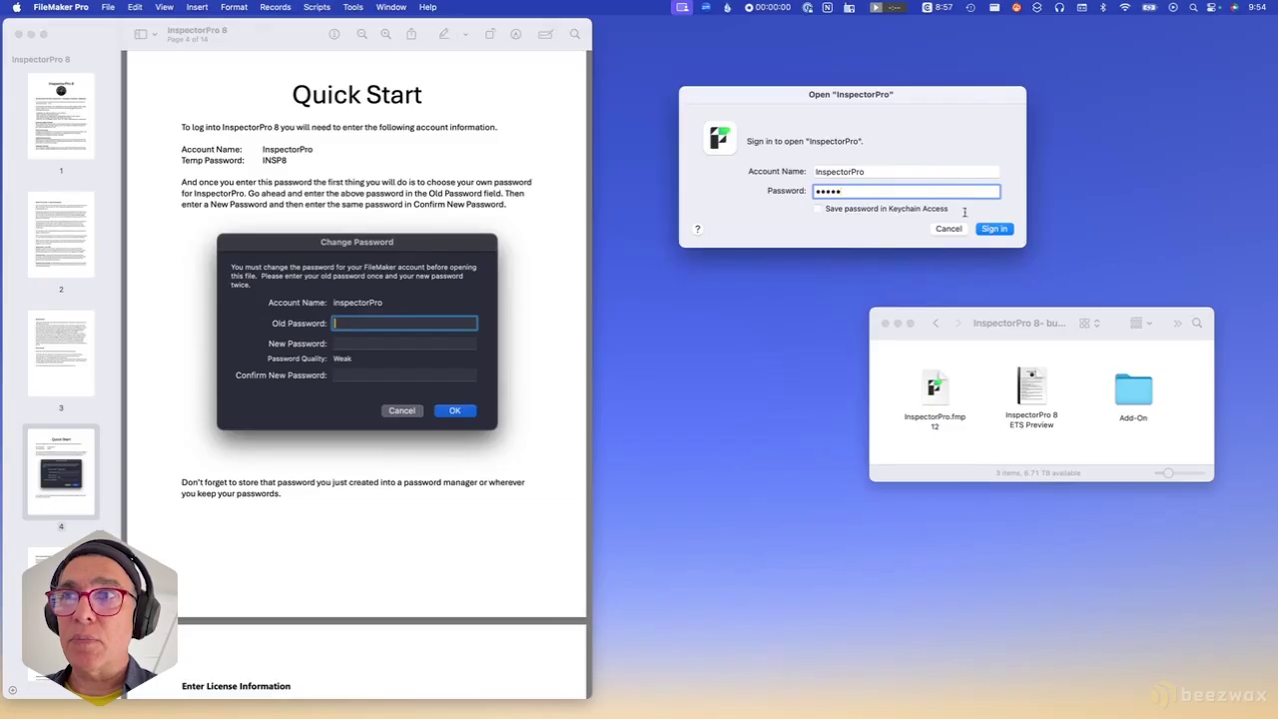
left_click(1037, 464)
Replace the temporary password with a new account password, confirm it and submit the change.
left_click(667, 253)
type("•••••••")
key("Tab")
type("•••••••")
key("Return")
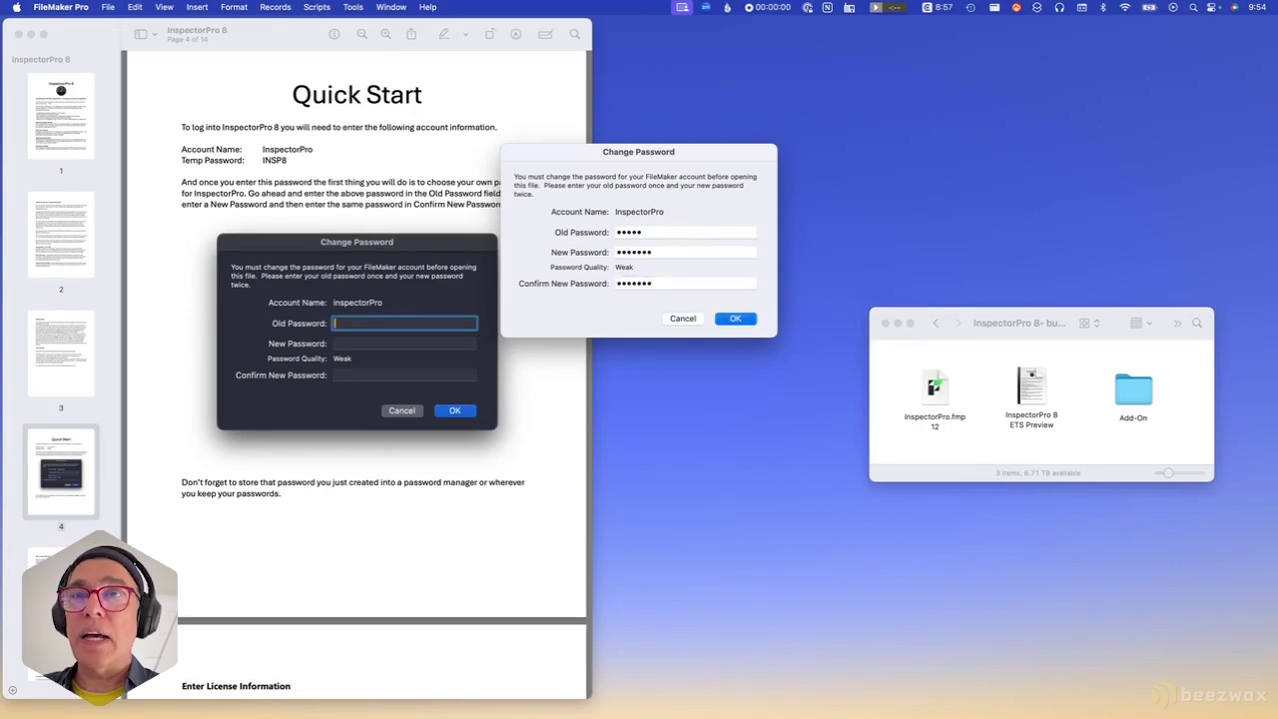
left_click(659, 273)
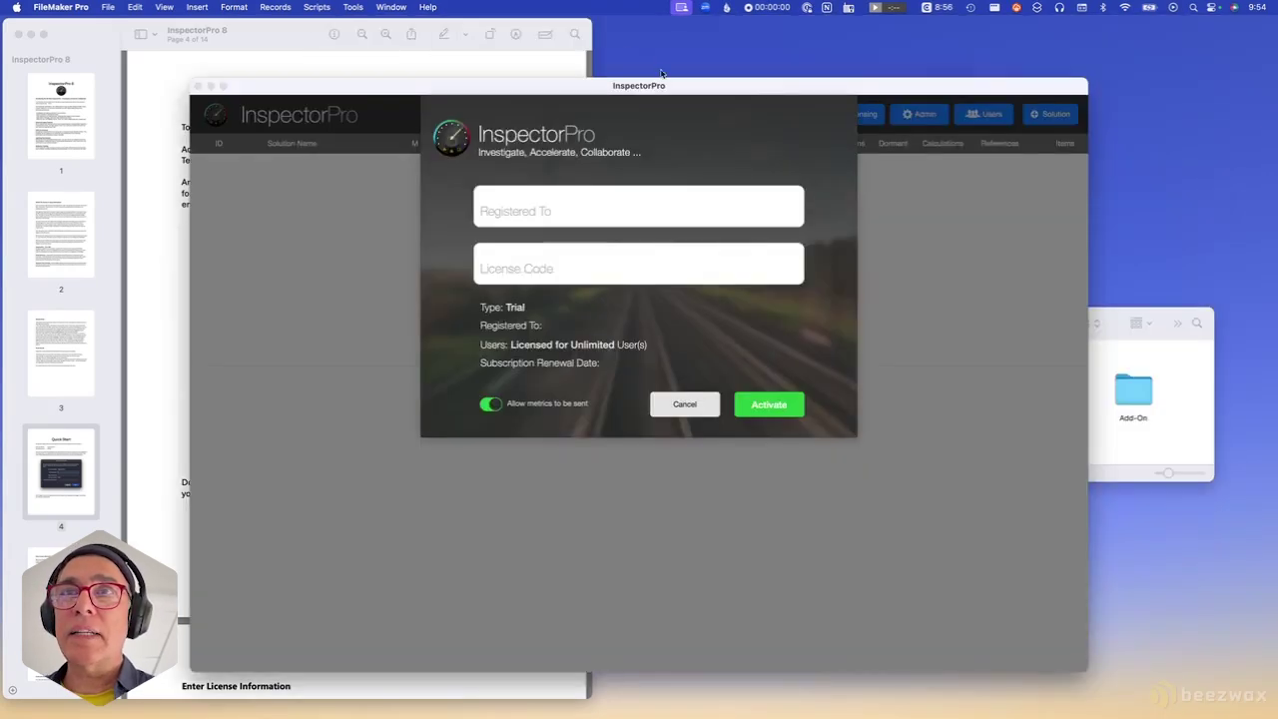
Register InspectorPro to Beezwax, enter the license code and activate the license.
left_click_drag(674, 86, 682, 64)
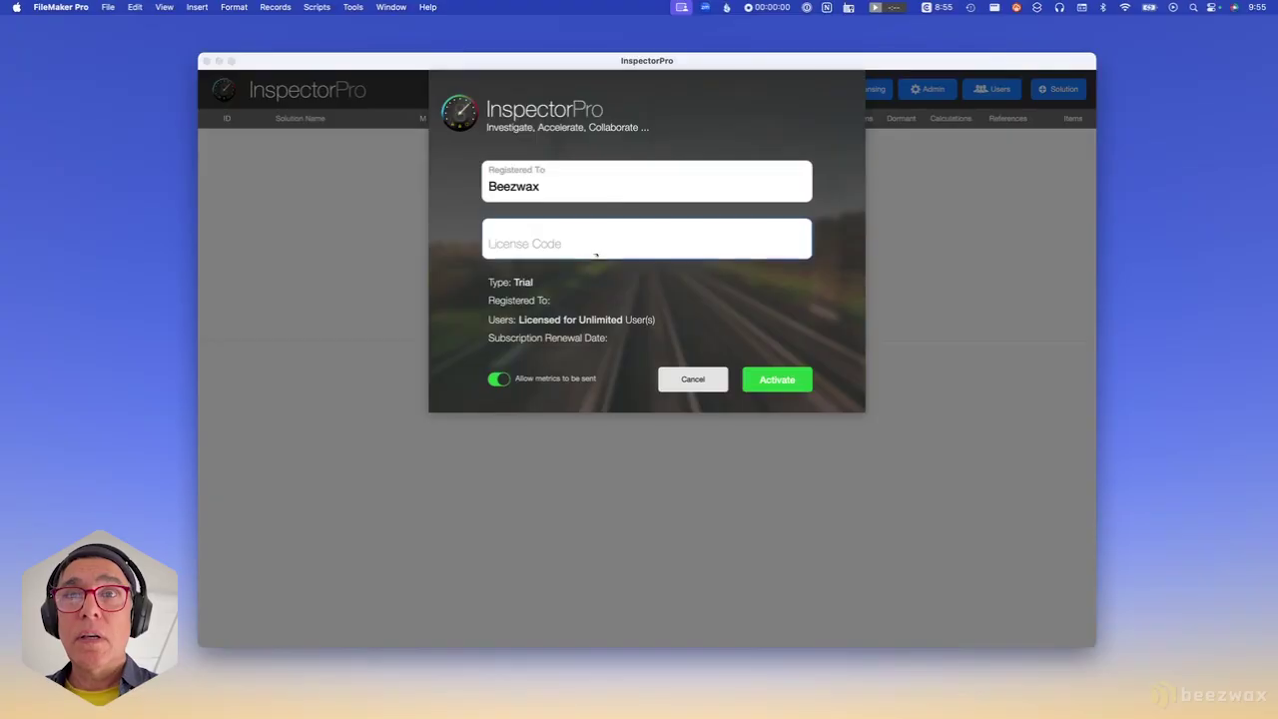
left_click(808, 257)
key("super+v")
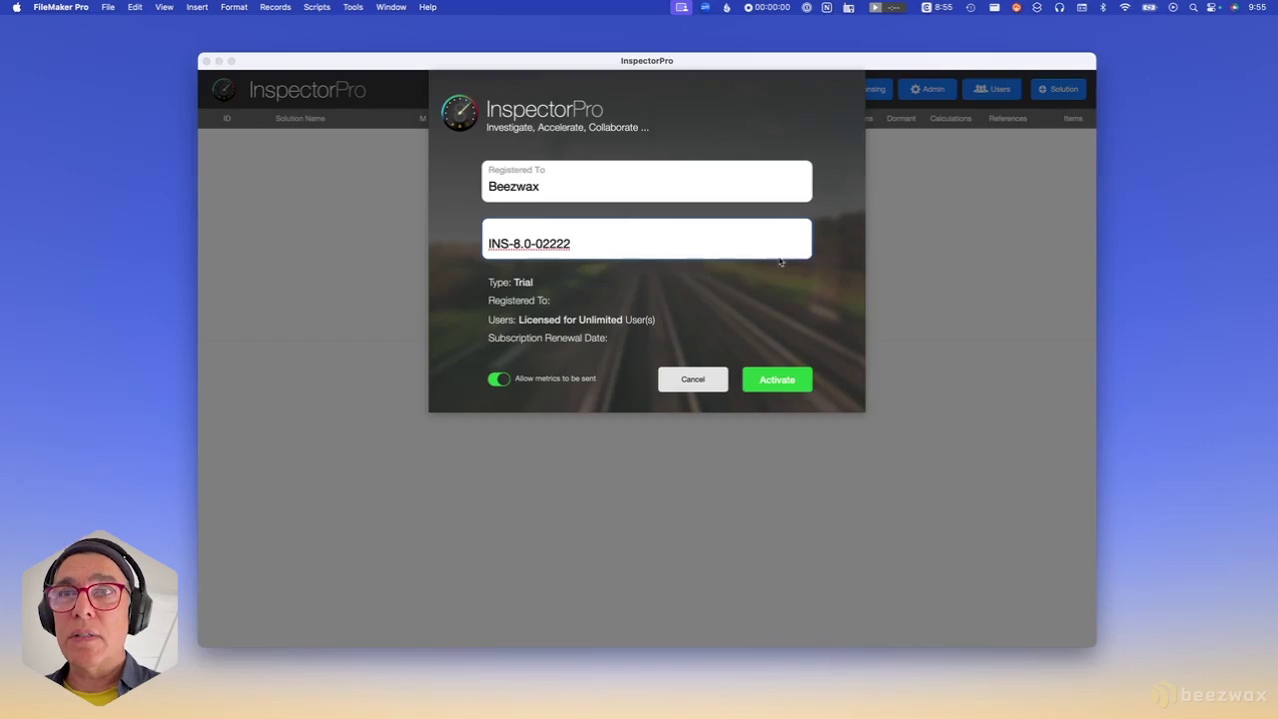
left_click(782, 380)
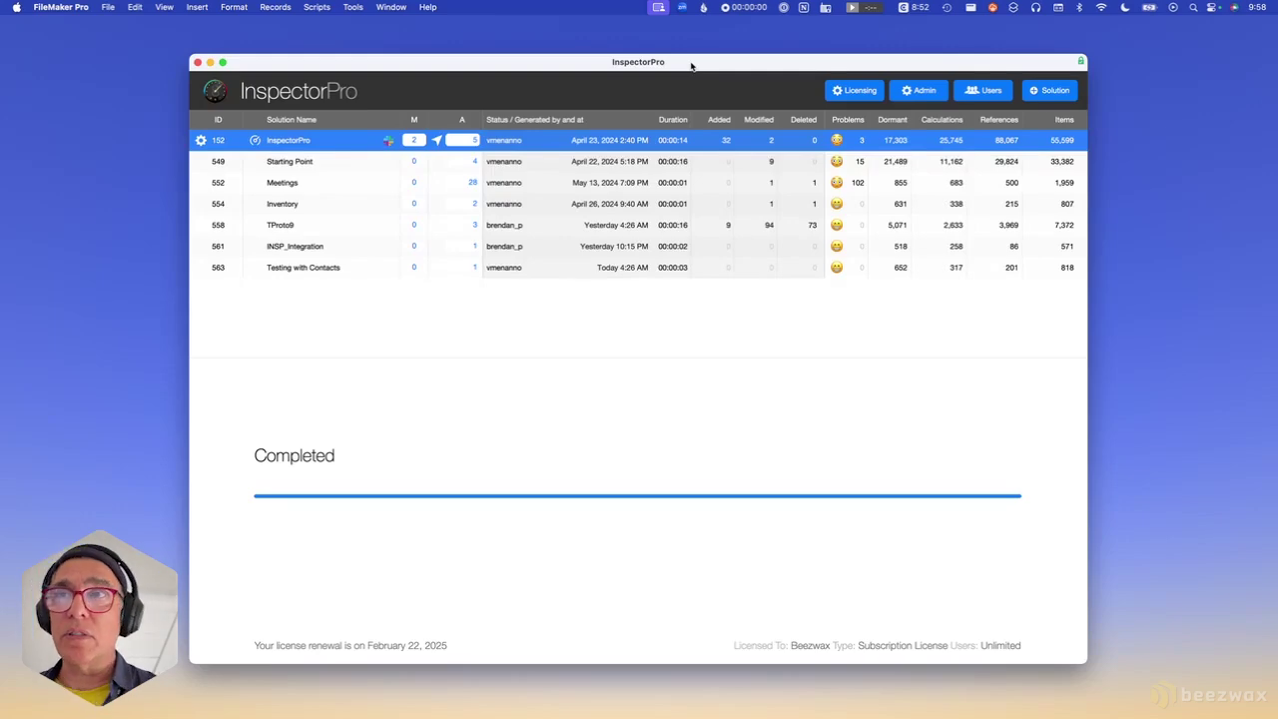
Create a new solution named Demo Meetings with Meetings as its file name, keeping the default script and host.
left_click(1050, 90)
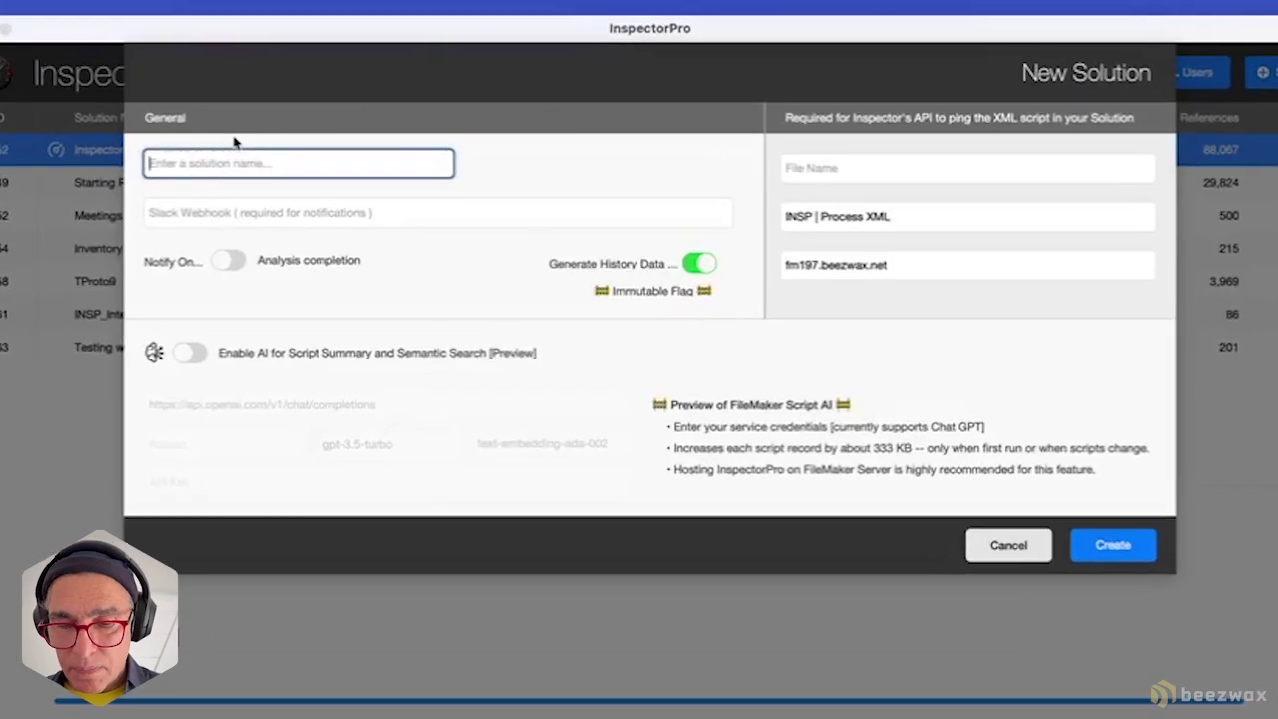
type("De")
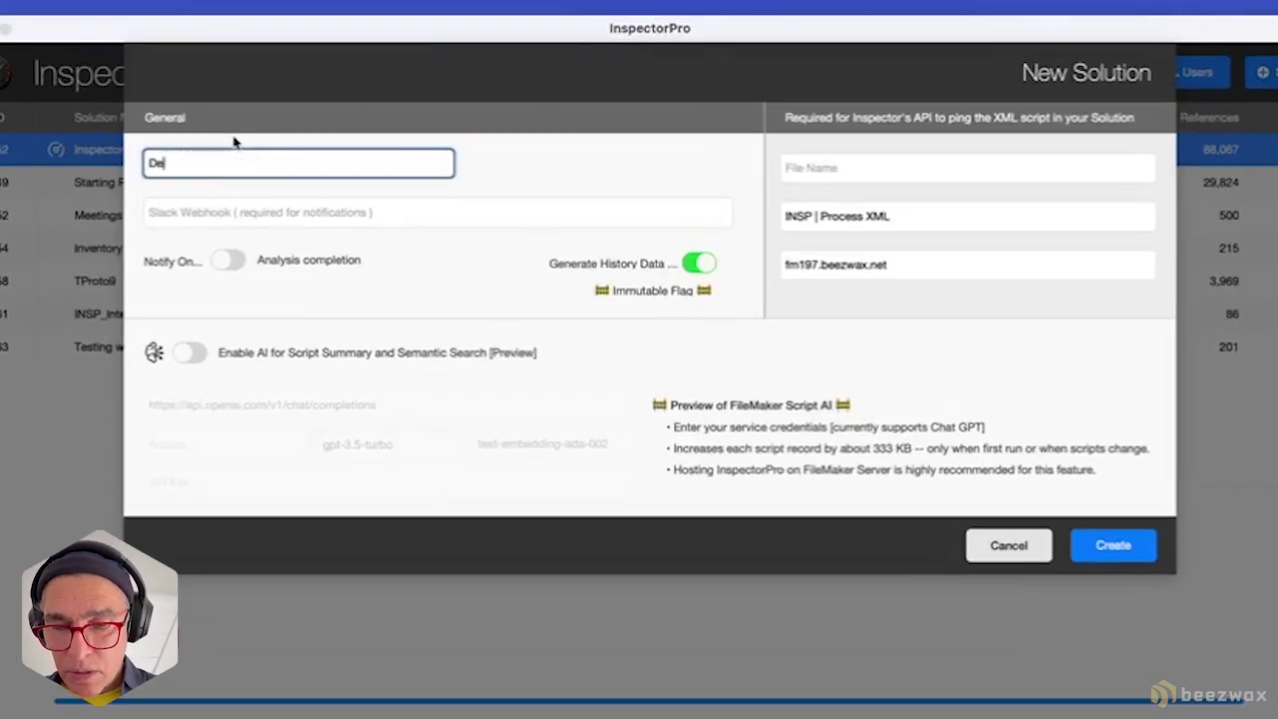
type("mo mee")
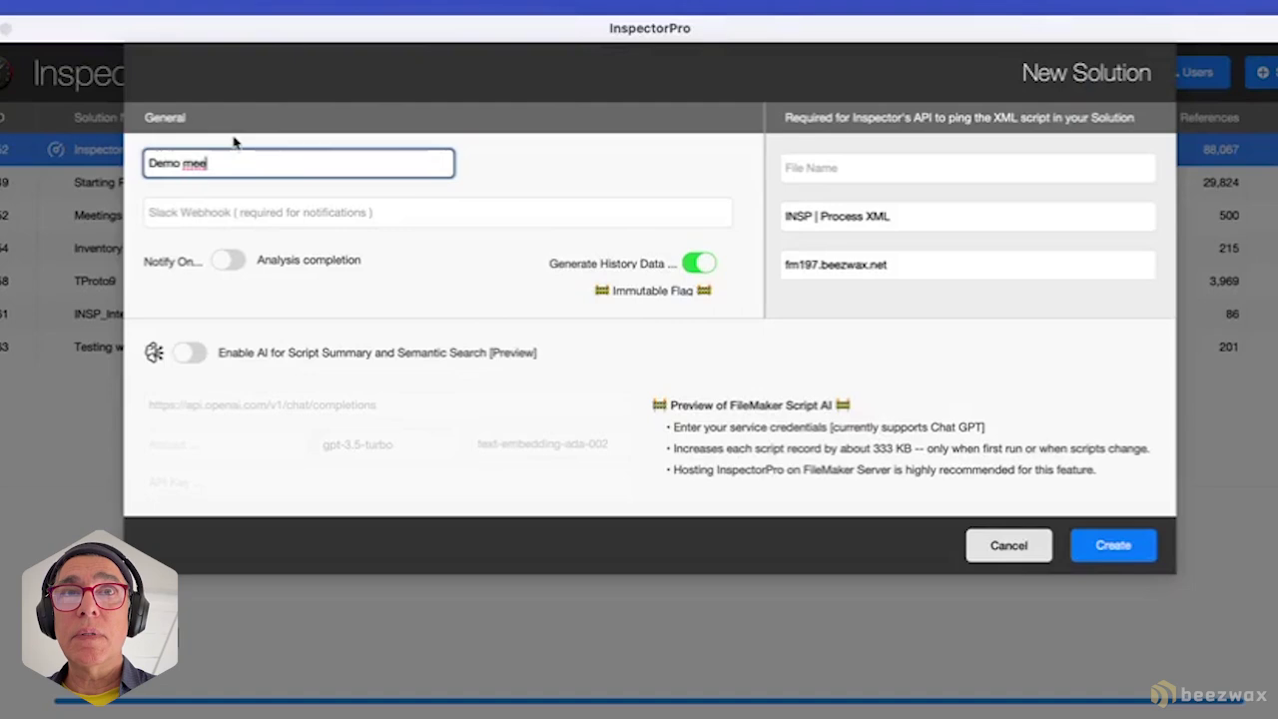
key("BackSpace")
key("BackSpace")
type("Meetings")
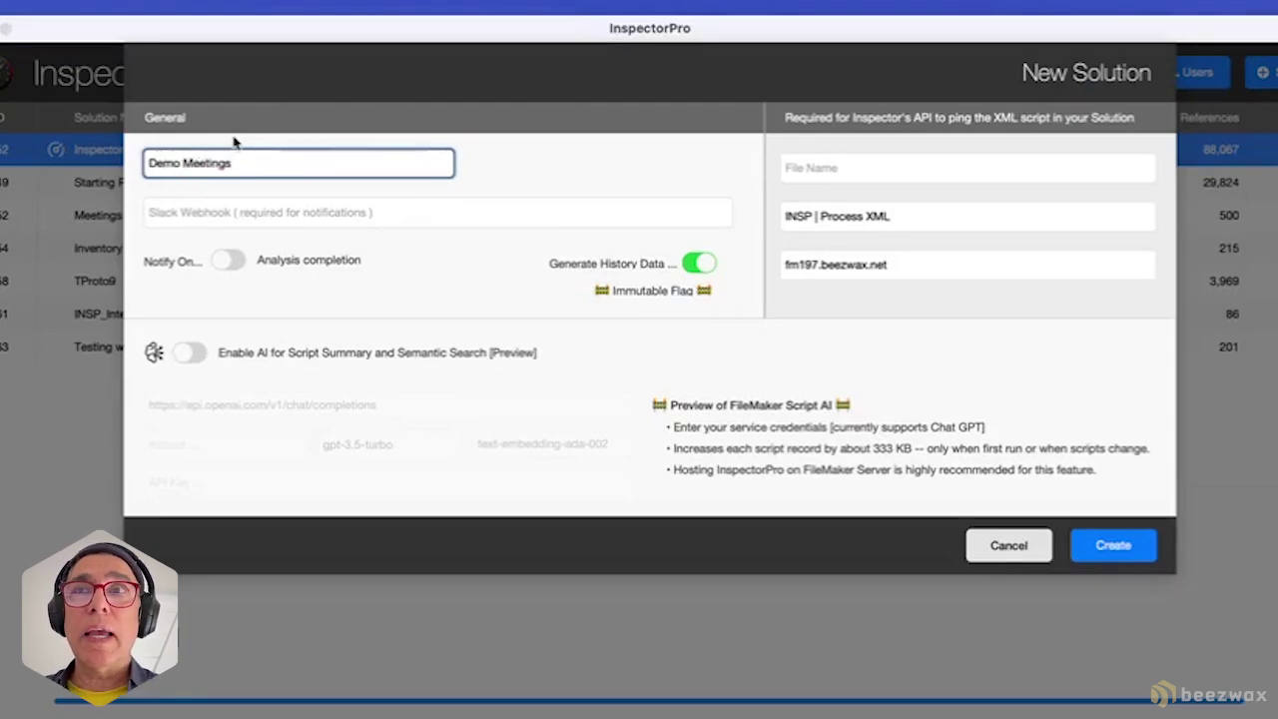
left_click(871, 168)
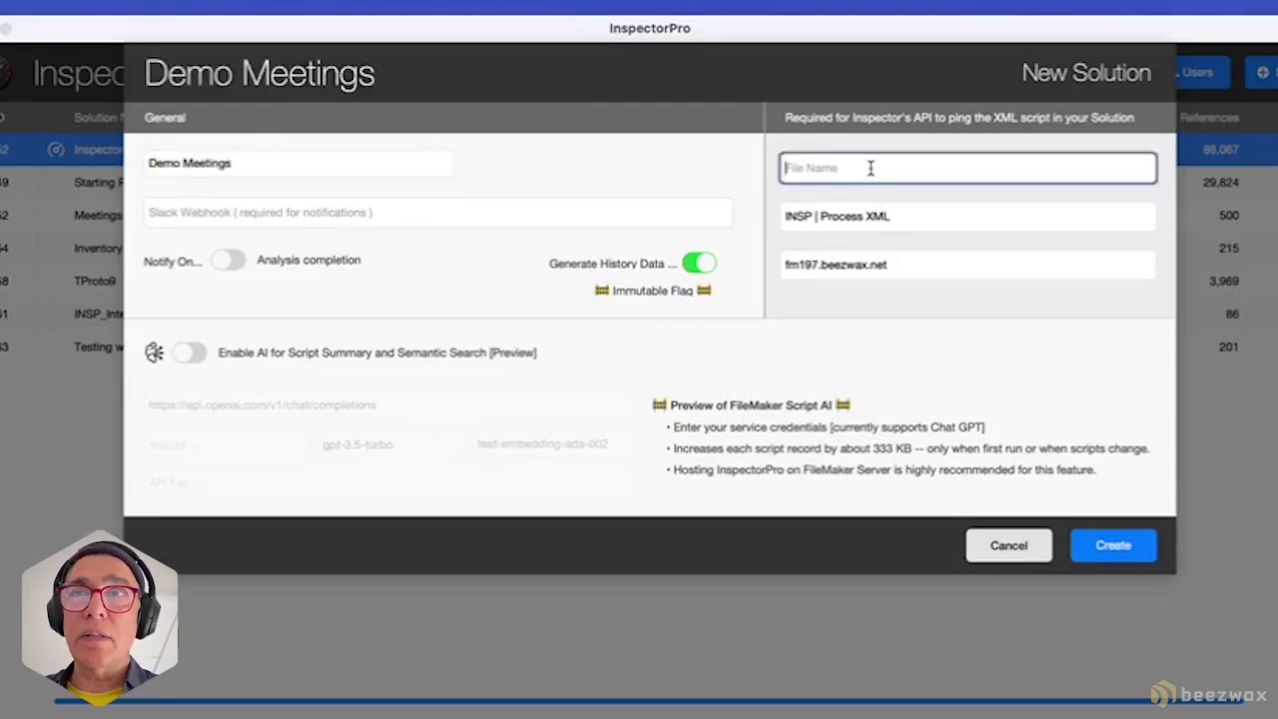
type("Meetings")
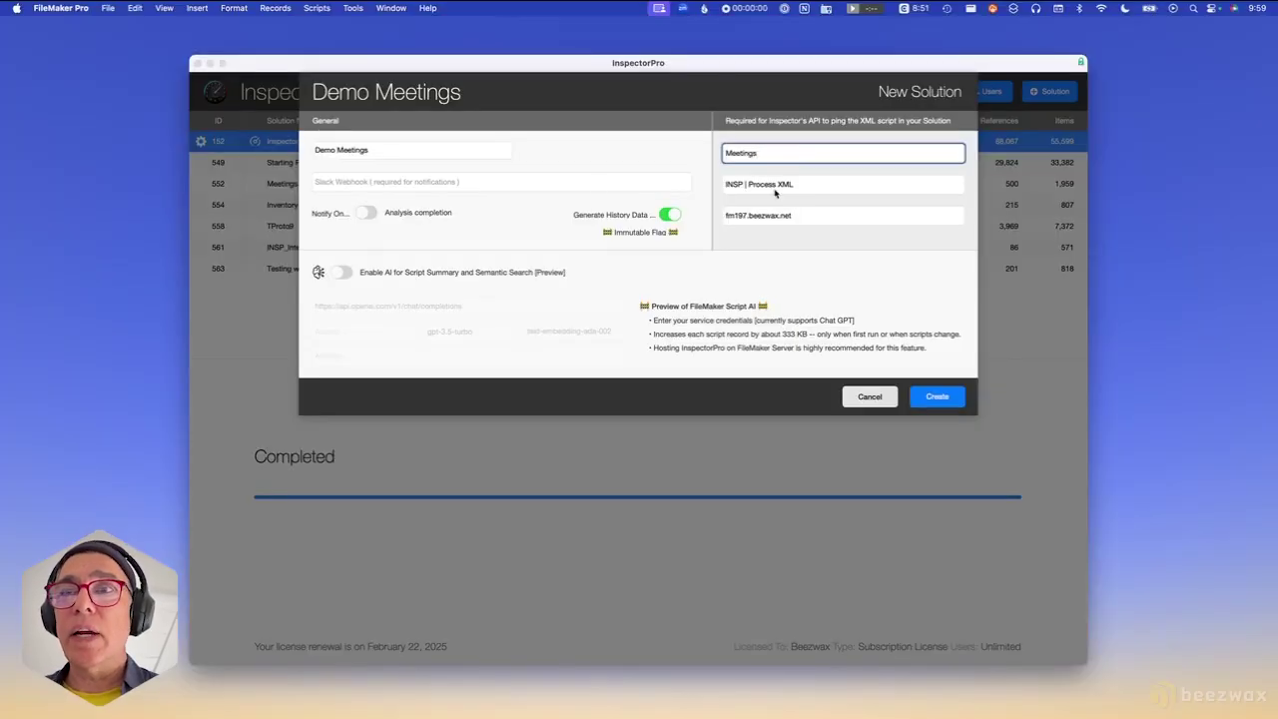
left_click(930, 393)
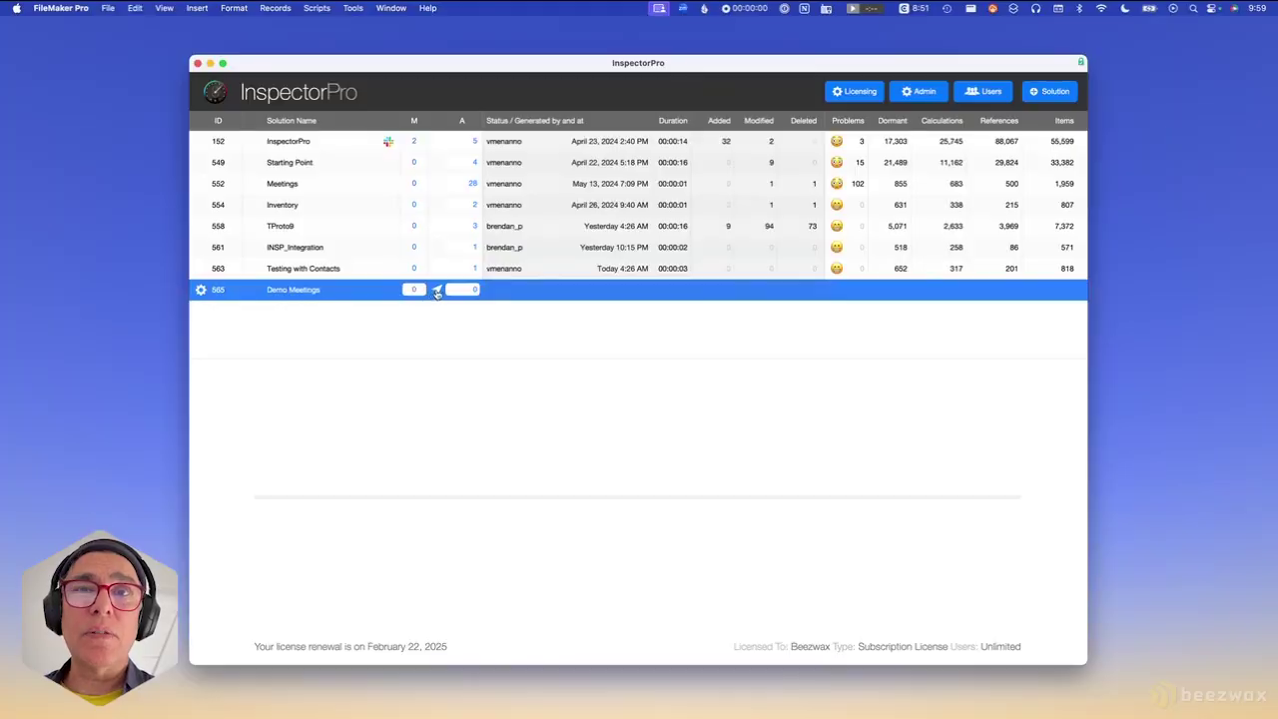
Review the Window Names and Integration API upload methods for the Demo Meetings solution without running an analysis.
left_click(438, 291)
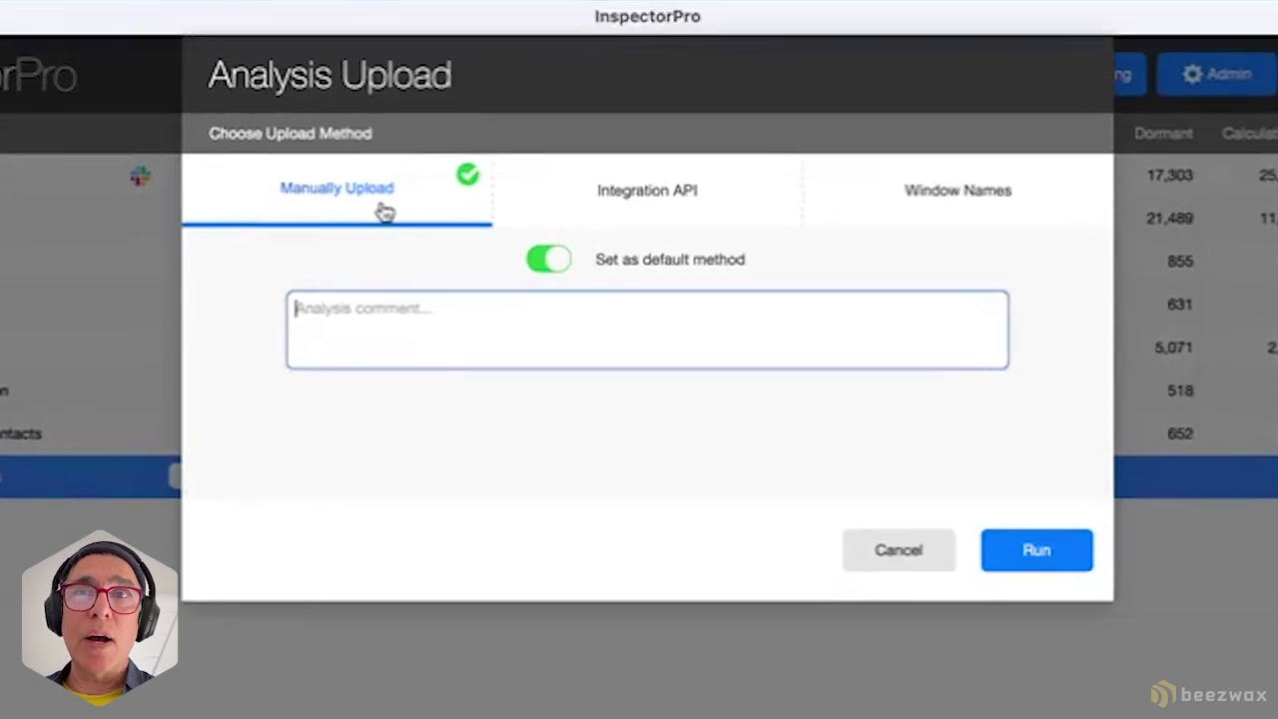
left_click(923, 192)
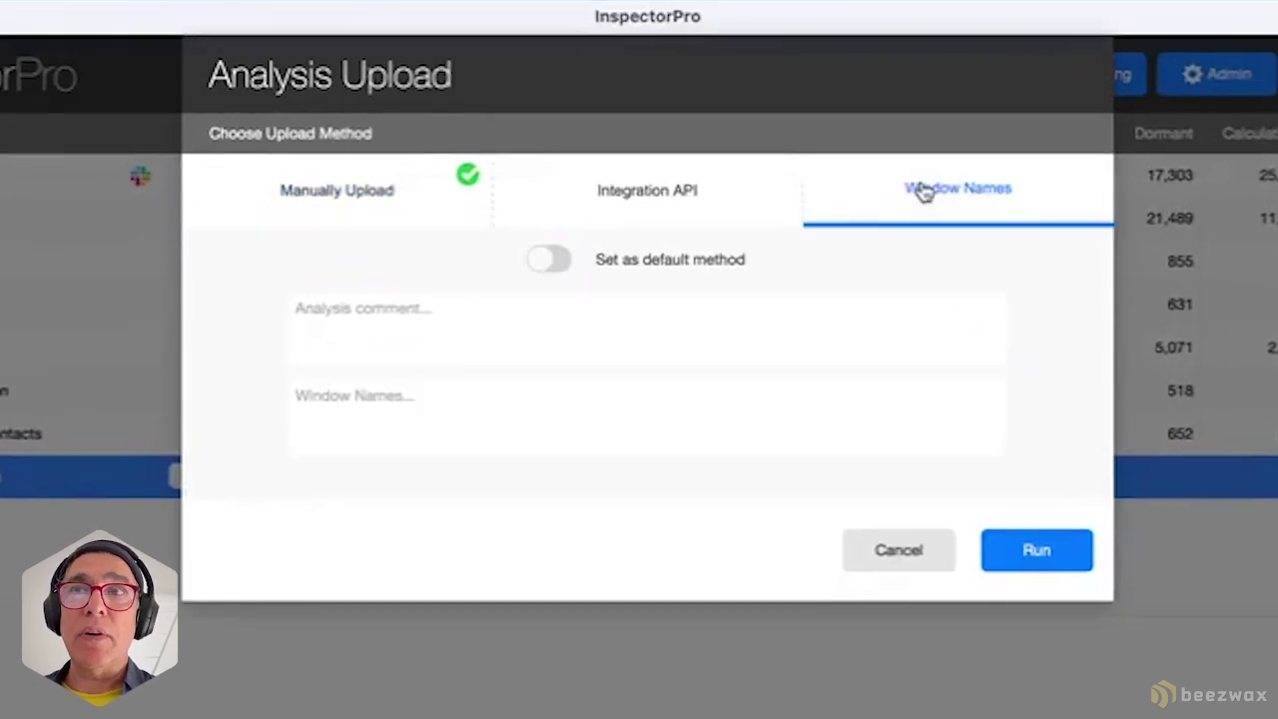
left_click(635, 190)
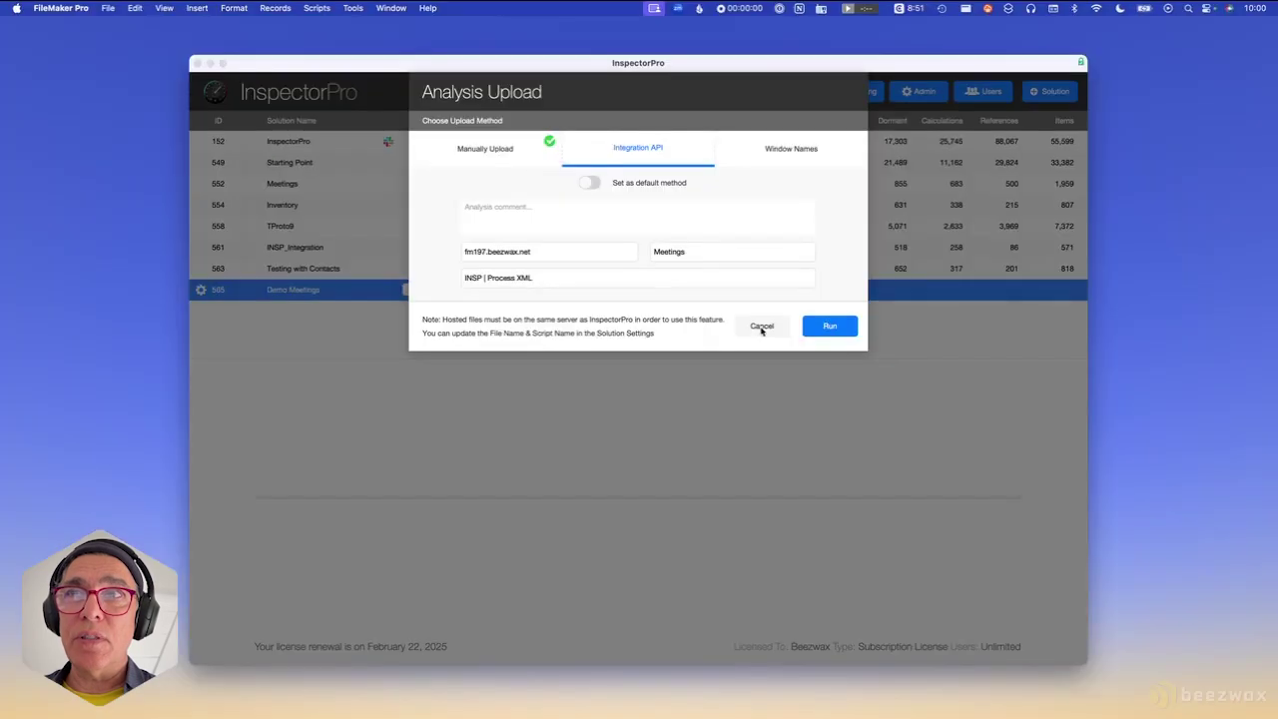
left_click(762, 328)
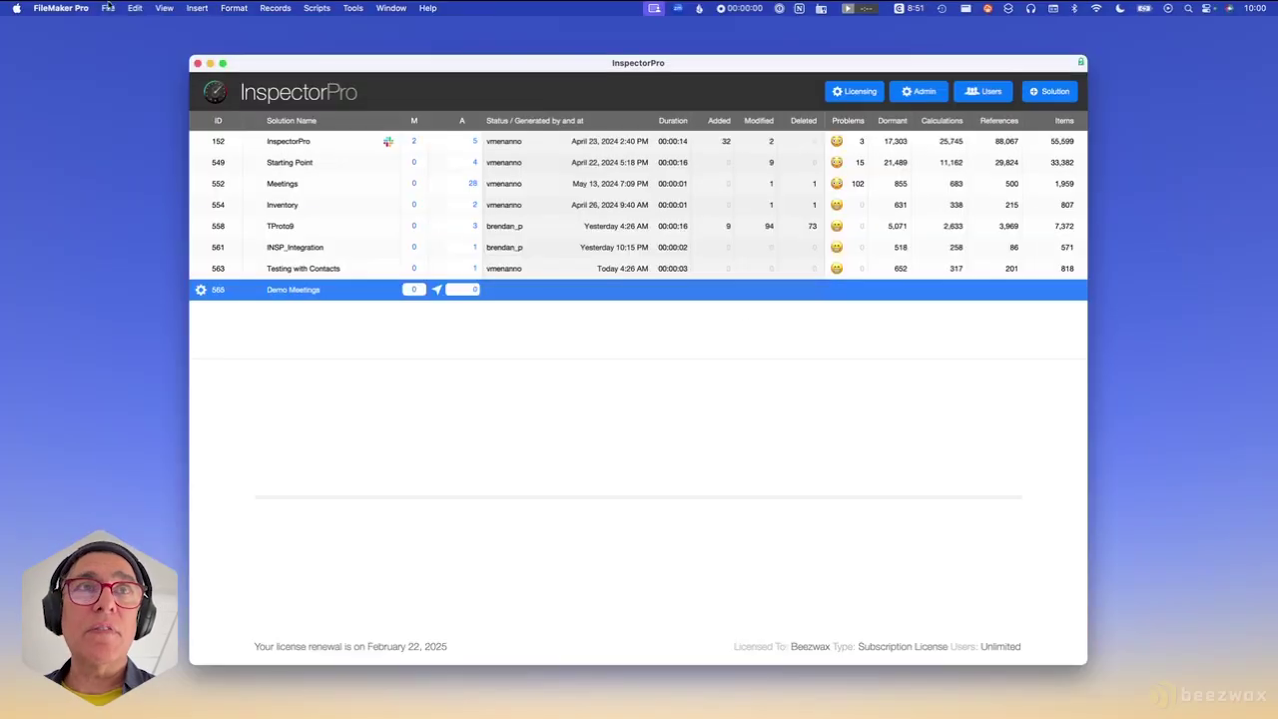
Create a database from the Meetings starter and save it as Meetings.fmp12 in a new Desktop folder named Demo.
left_click(108, 8)
left_click(110, 26)
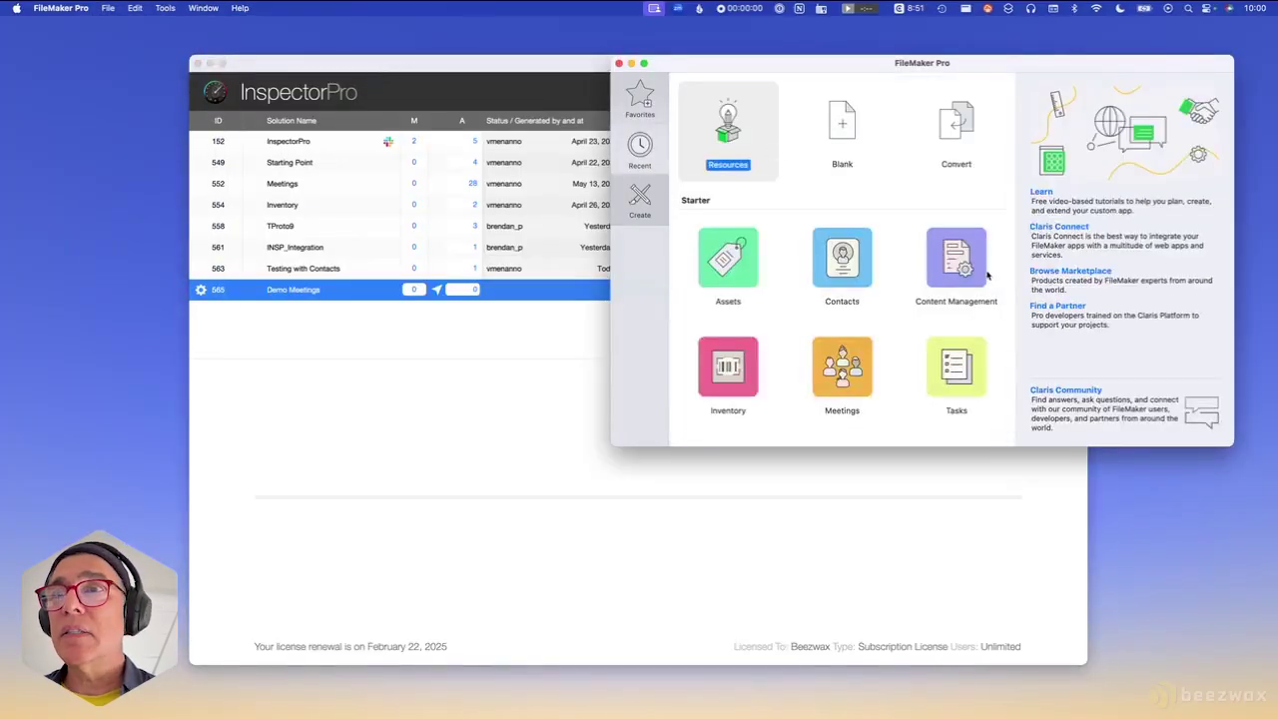
left_click(837, 367)
left_click(1170, 426)
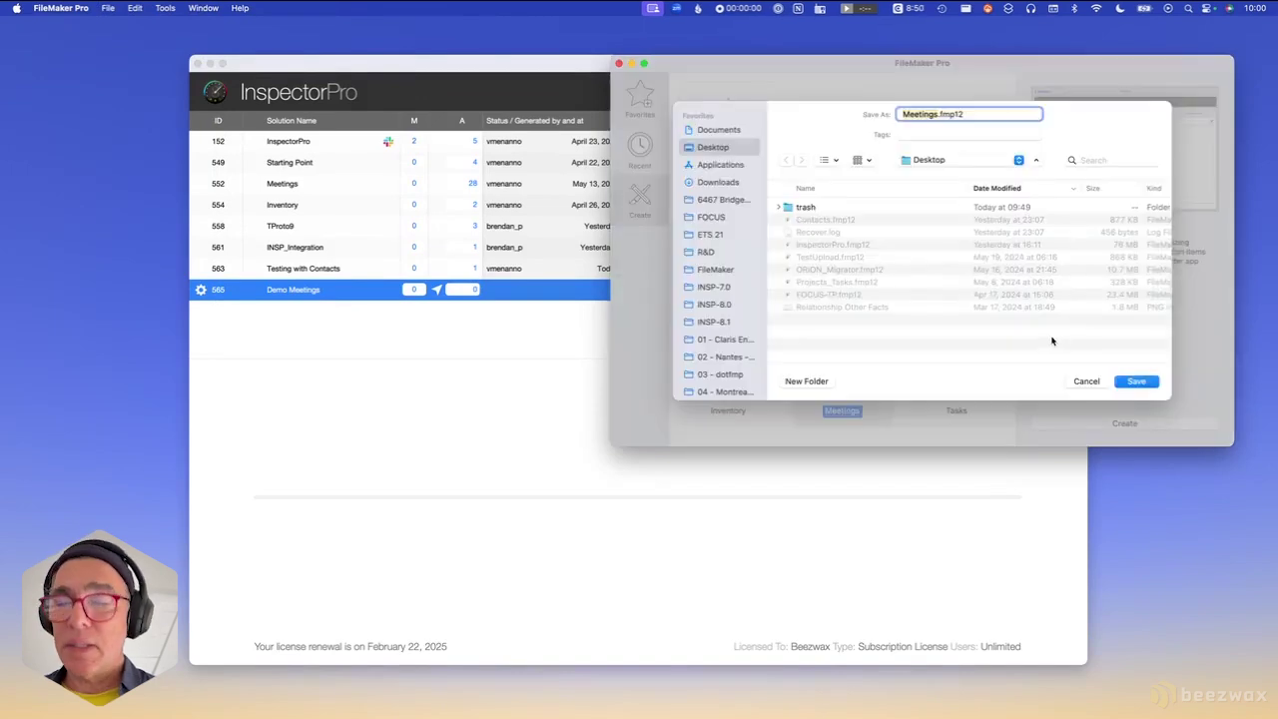
left_click(806, 380)
type("Demo")
key("Return")
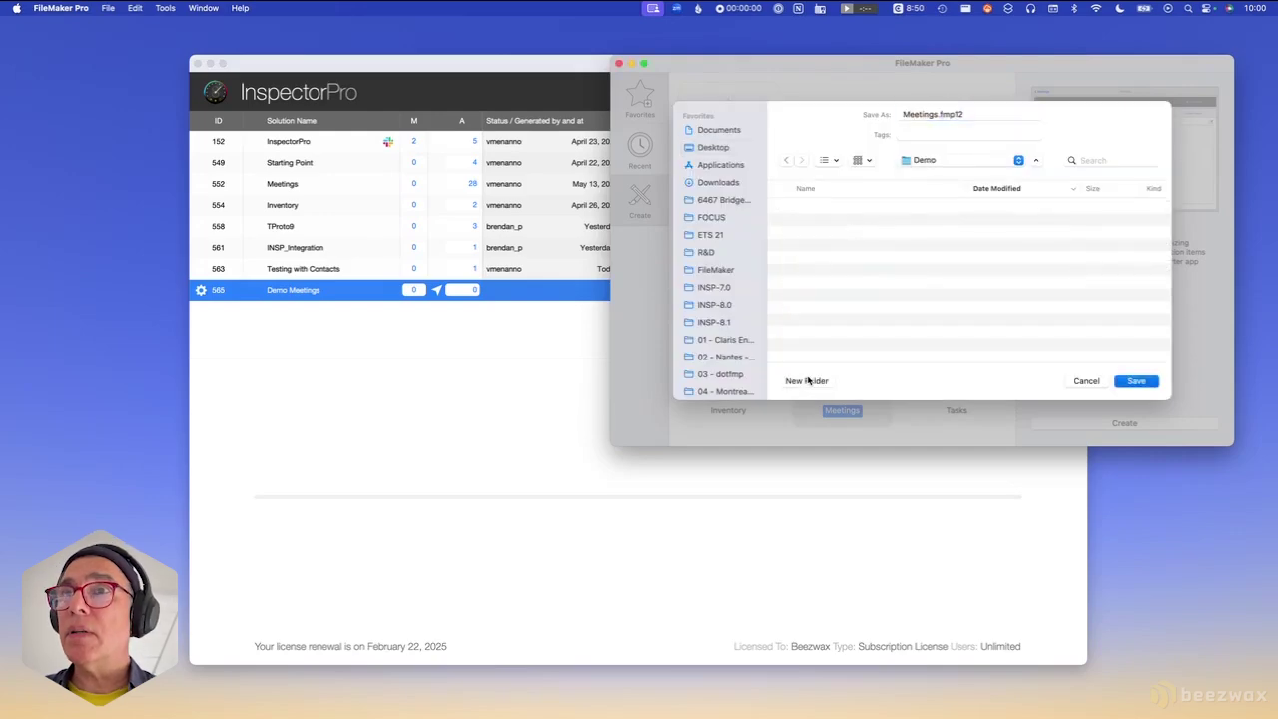
key("Return")
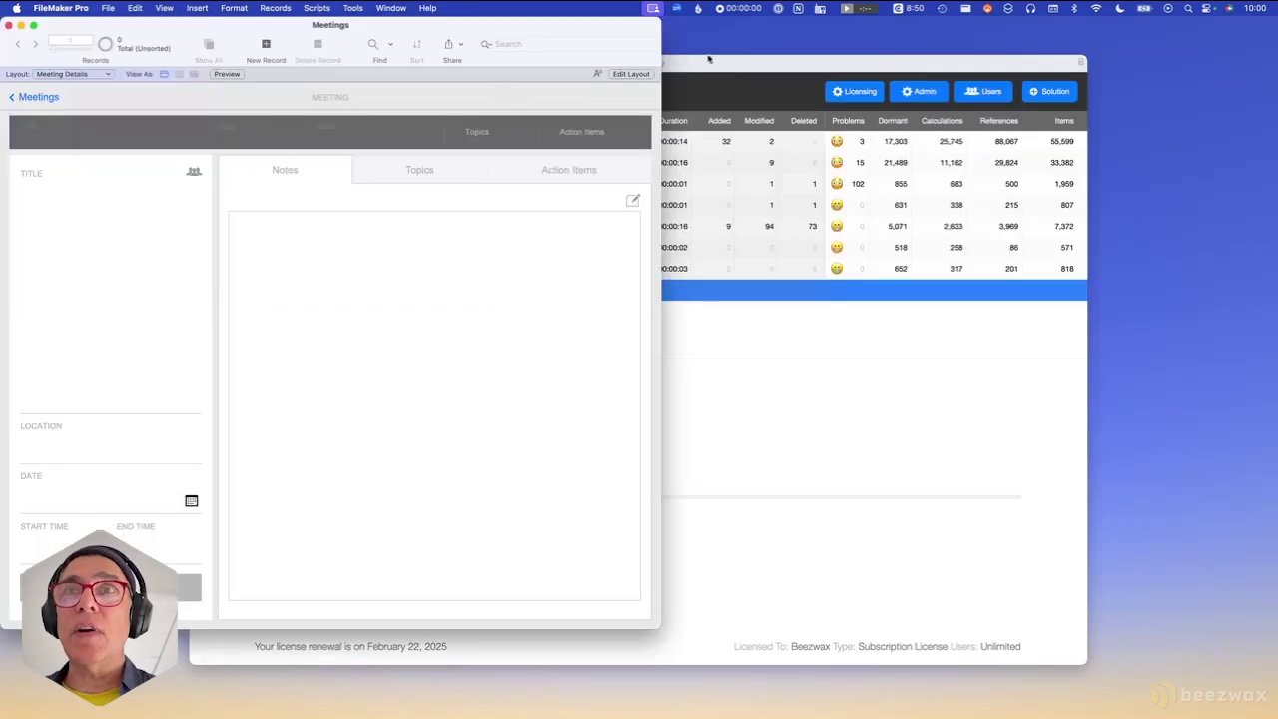
Return to the Meetings file and check the Use advanced tools option in the application preferences, leaving the settings as they are.
left_click_drag(724, 63, 827, 57)
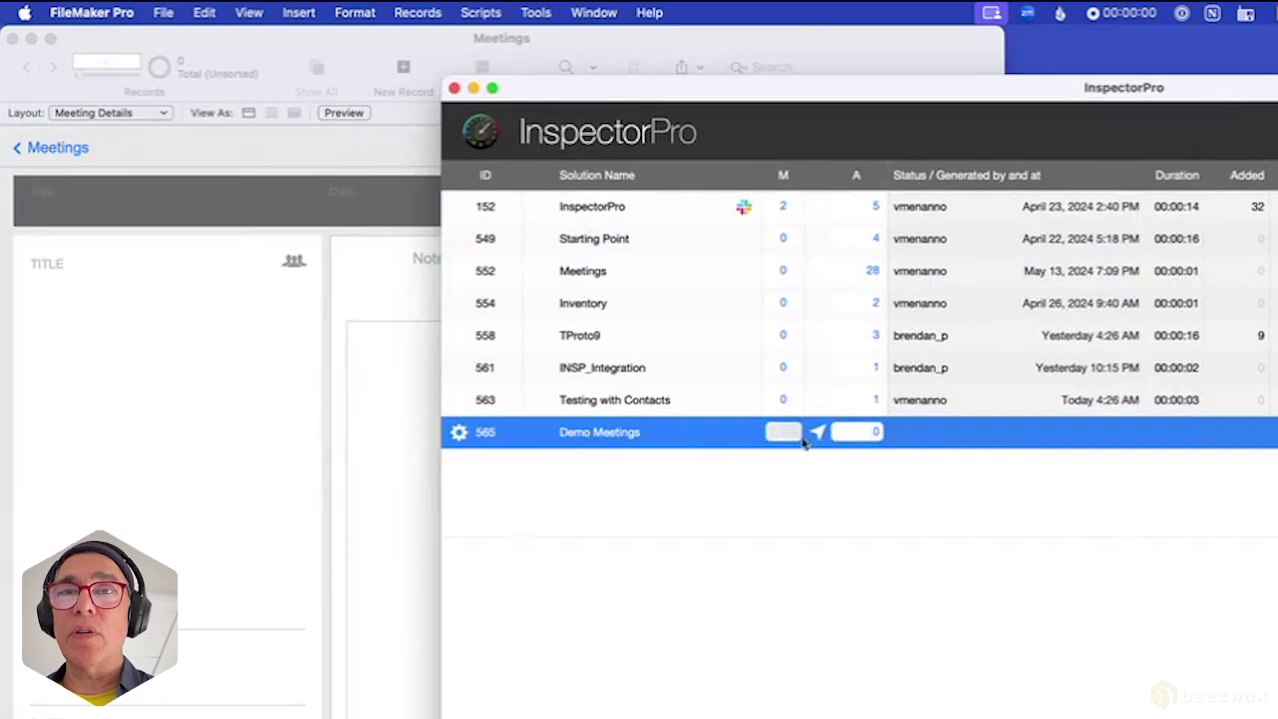
left_click(315, 174)
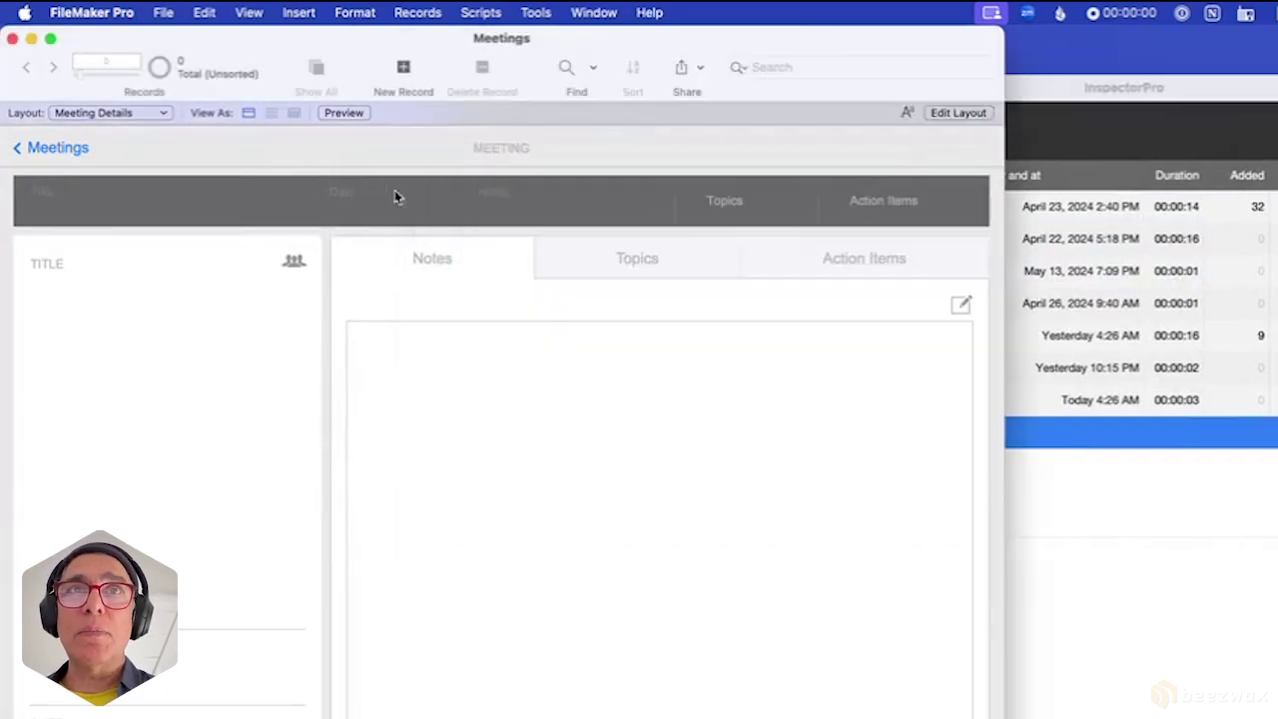
left_click(535, 12)
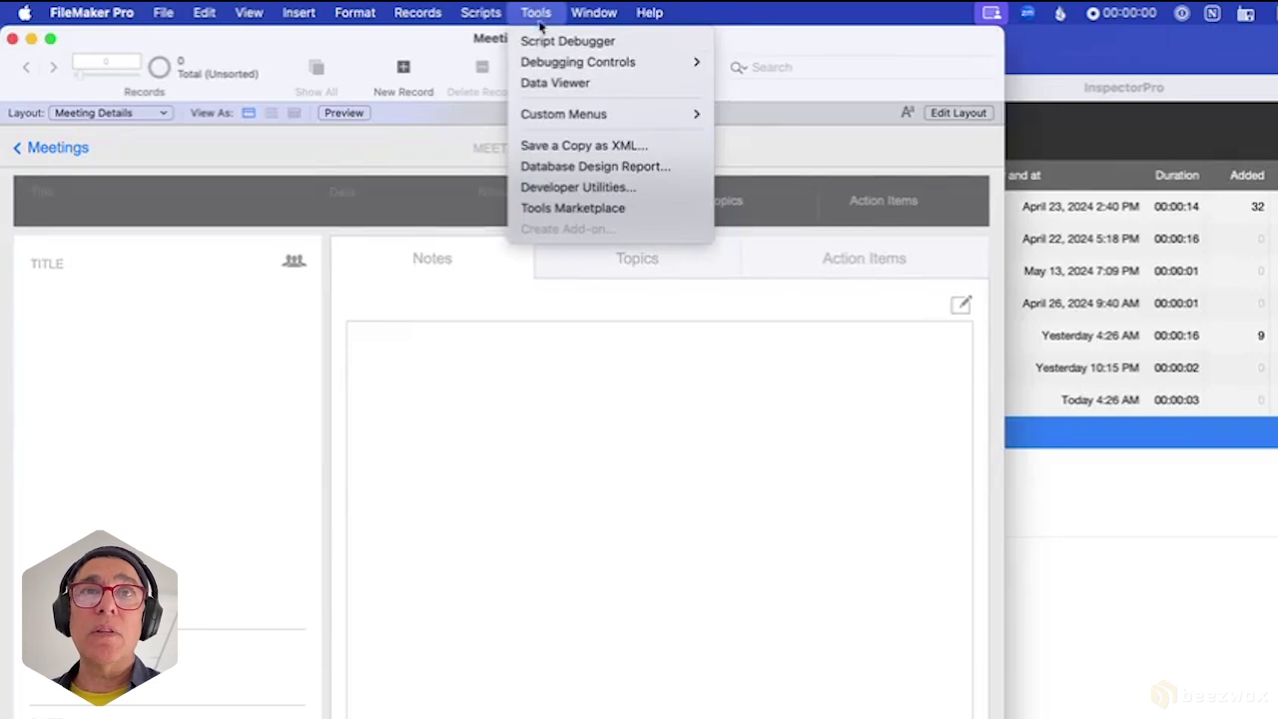
left_click(524, 8)
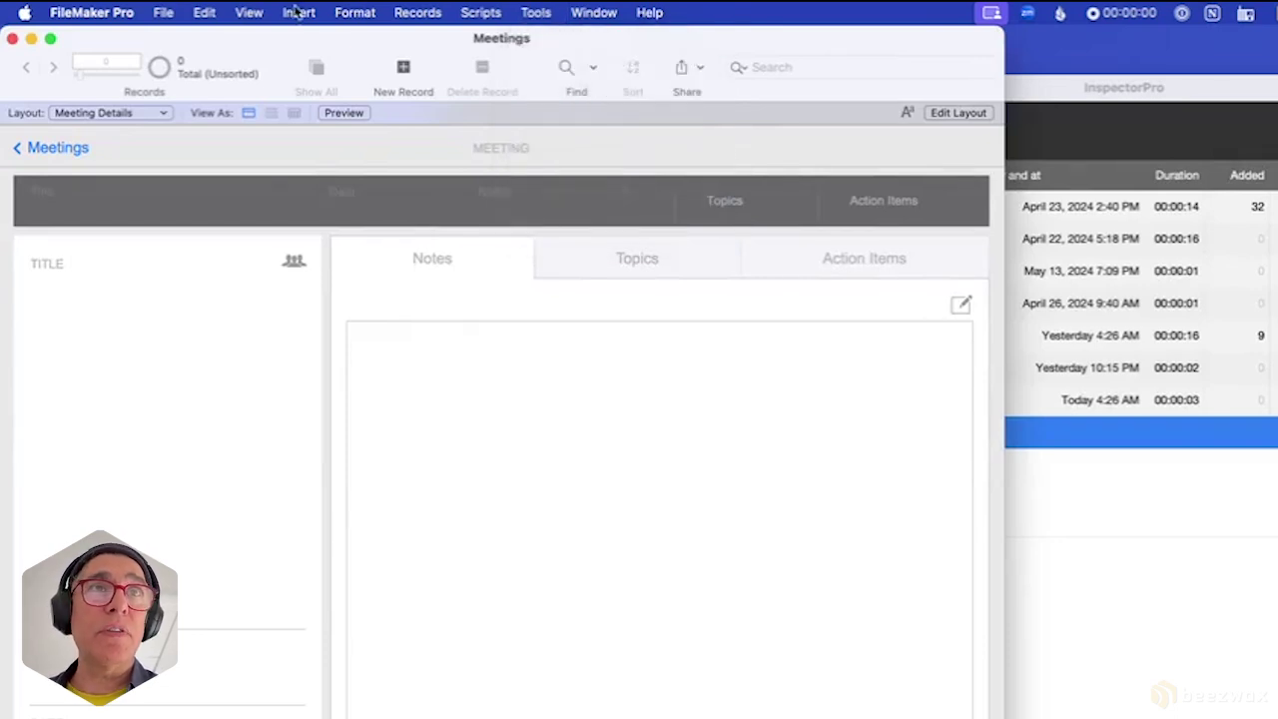
left_click(116, 11)
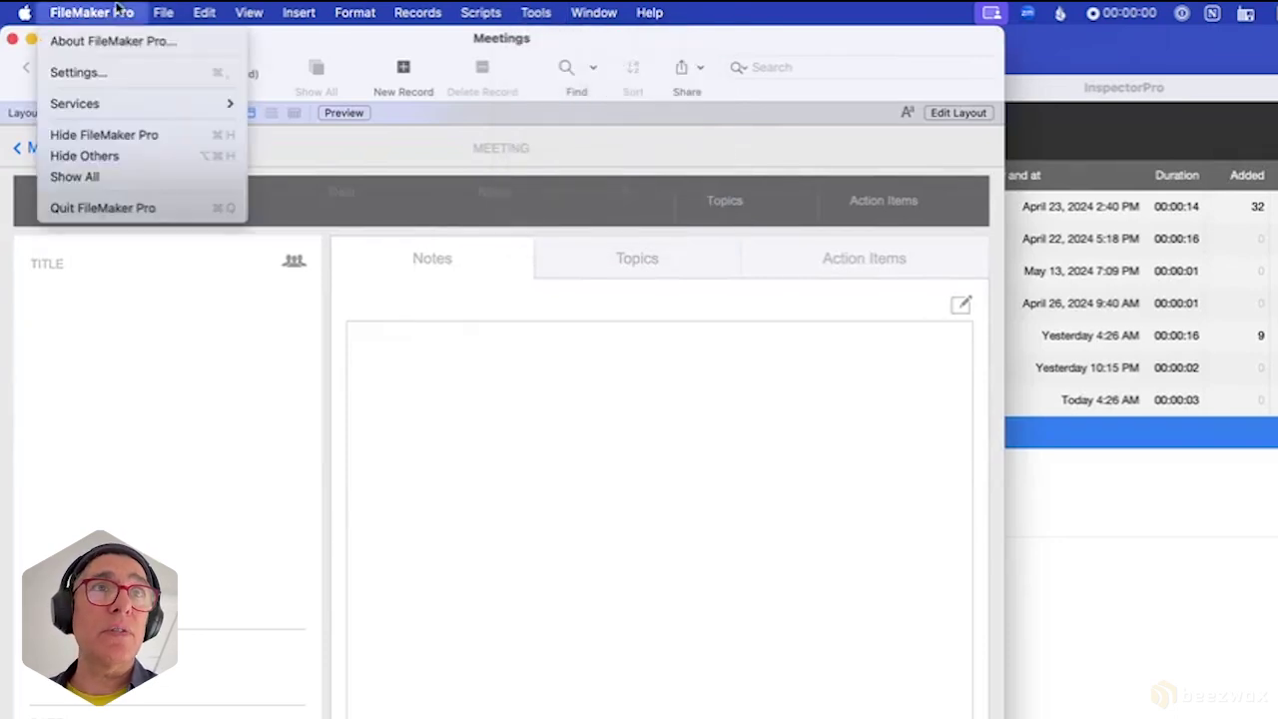
left_click(120, 72)
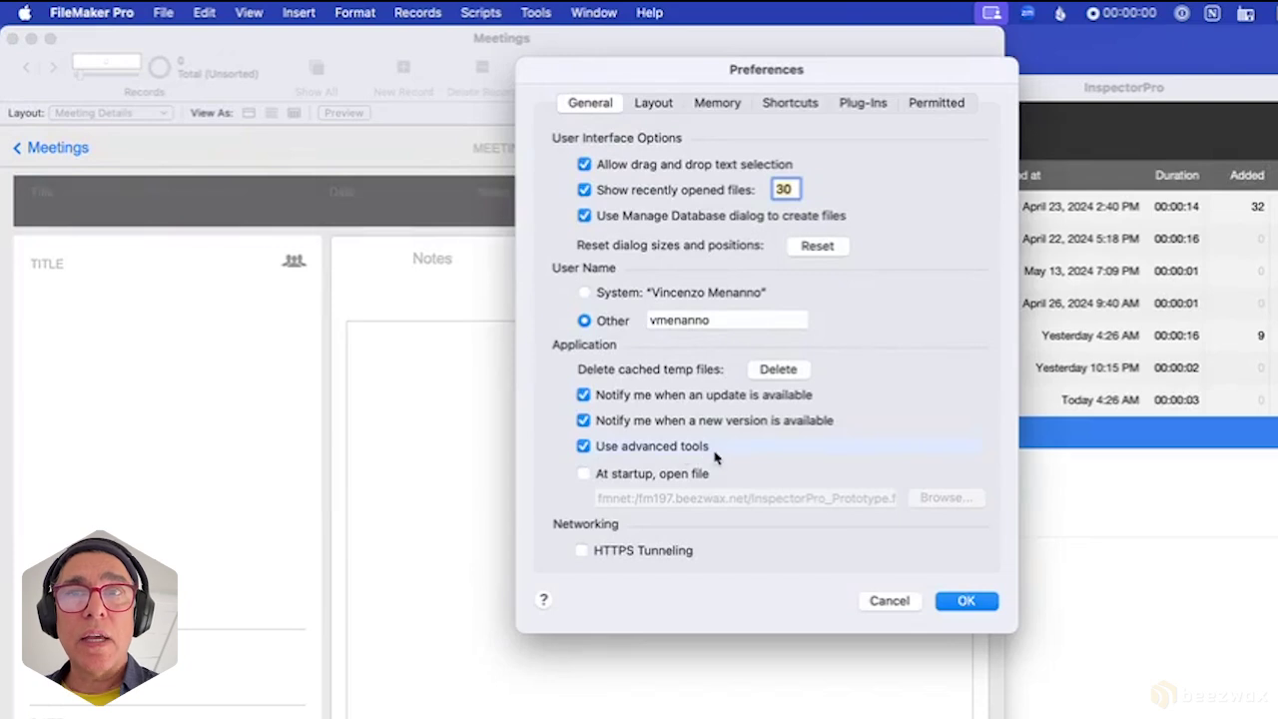
left_click(888, 601)
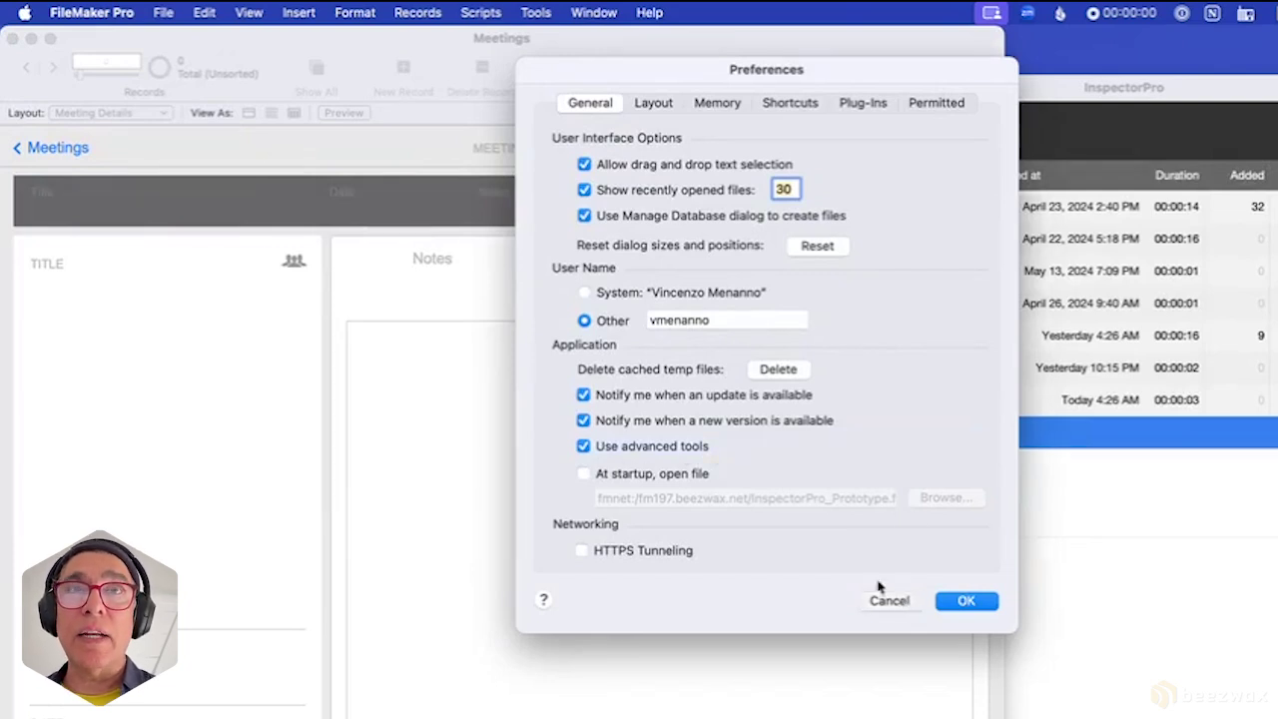
Save a copy of the Meetings file as XML in a new folder named XML inside the Demo folder.
left_click(535, 12)
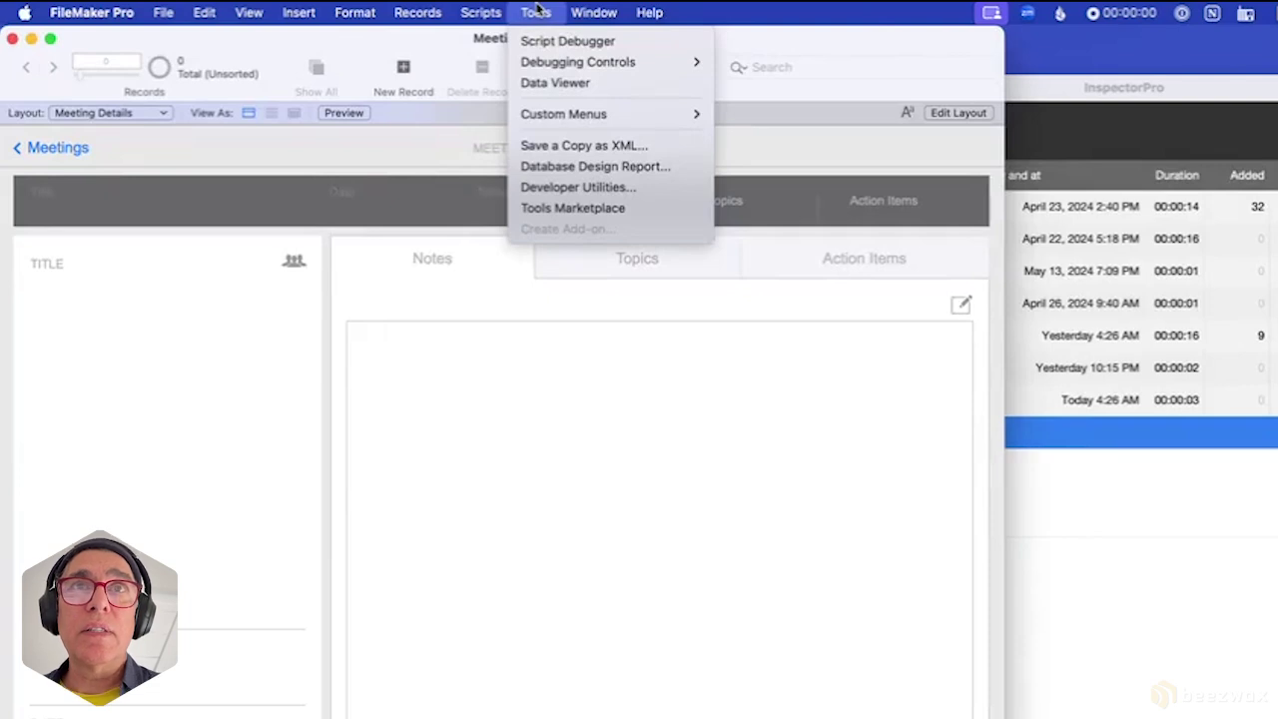
left_click(631, 150)
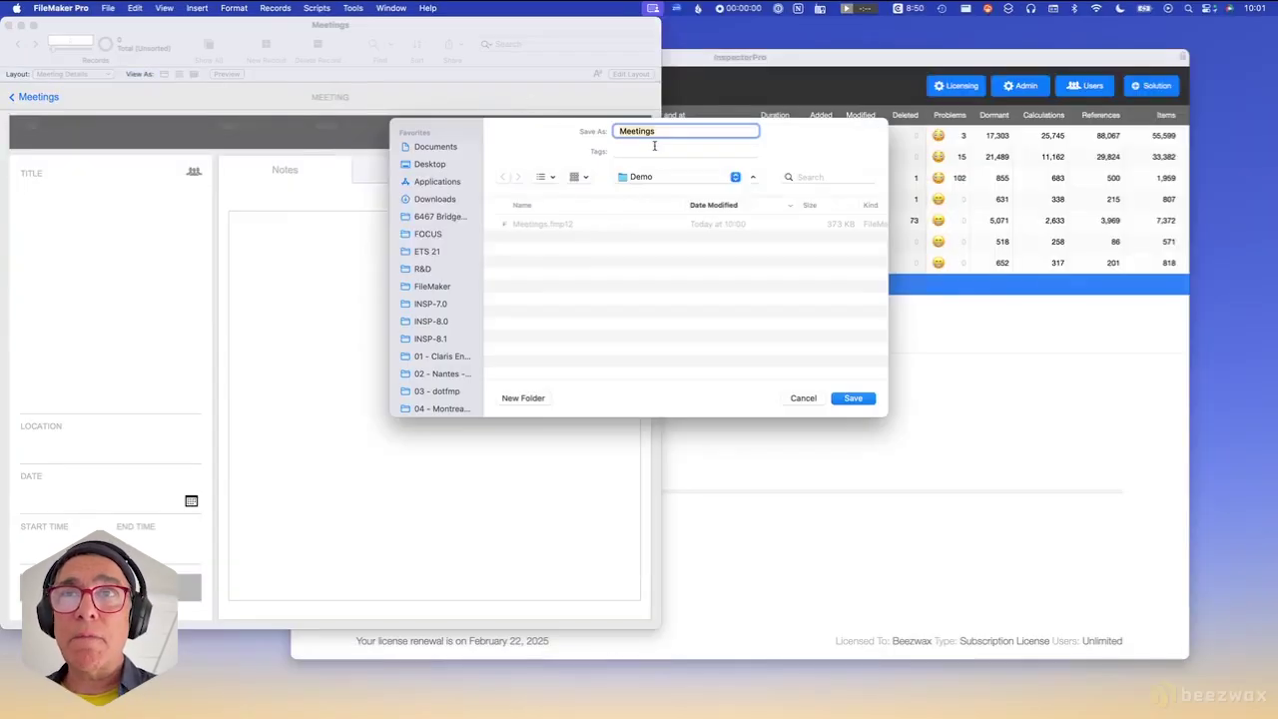
left_click(509, 397)
type("XML")
key("Return")
key("Return")
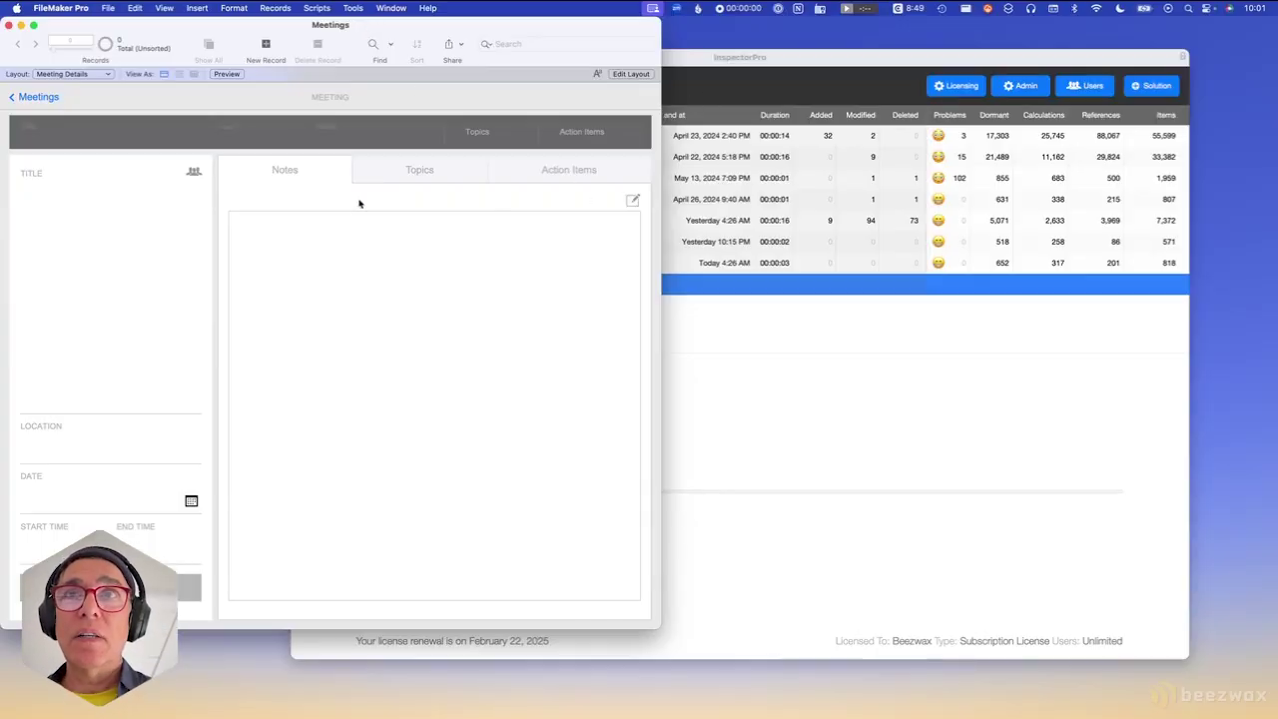
Run a manual-upload analysis of the Demo Meetings solution with the comment Baseline, using the XML folder.
left_click(696, 94)
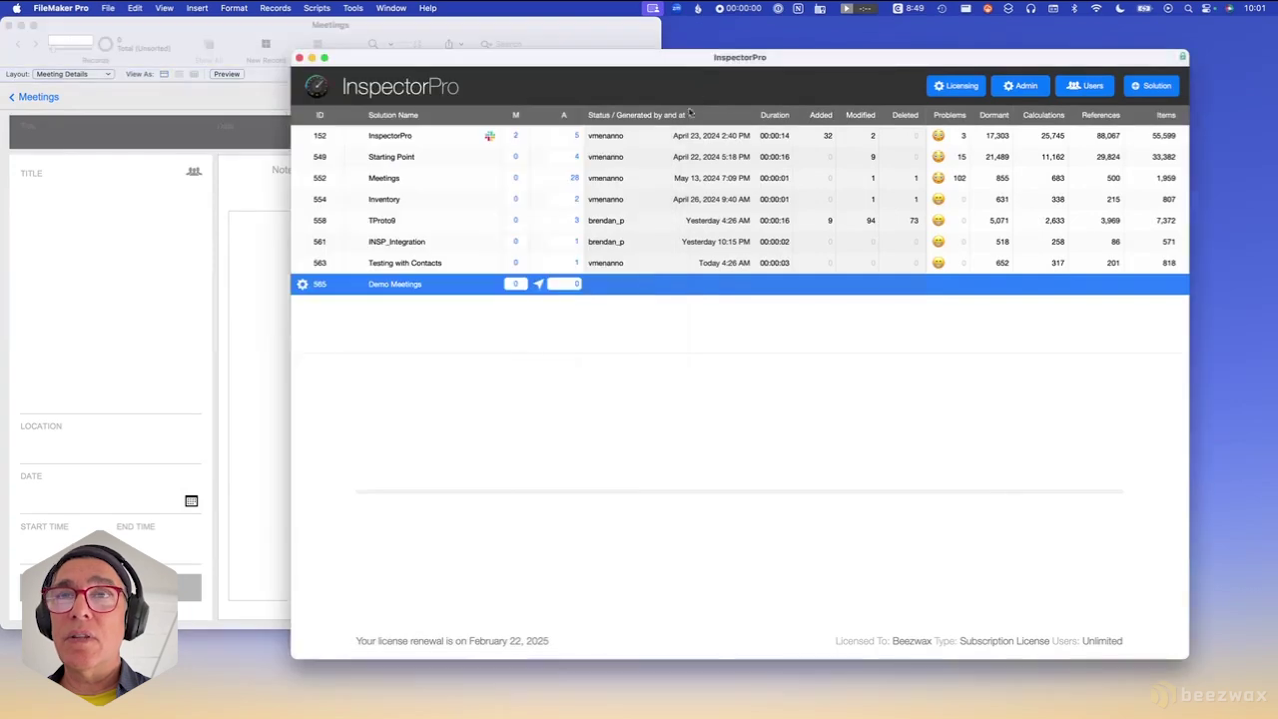
left_click(542, 288)
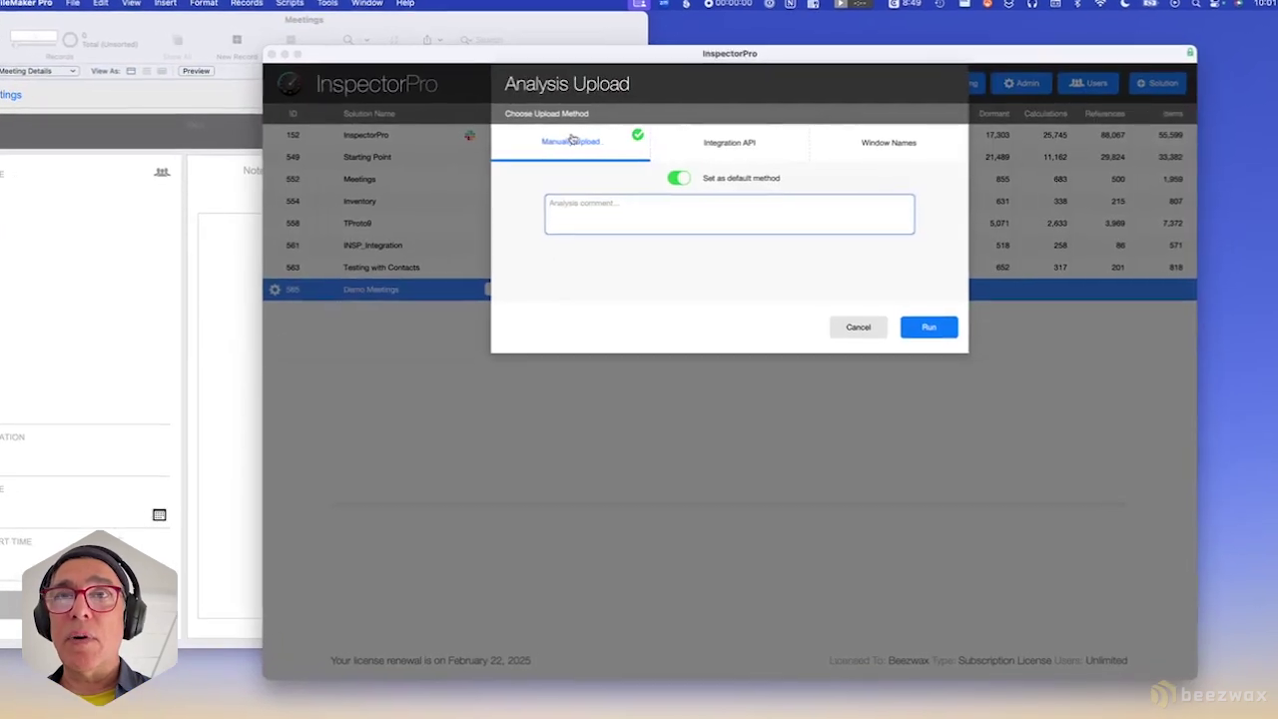
type("Basel")
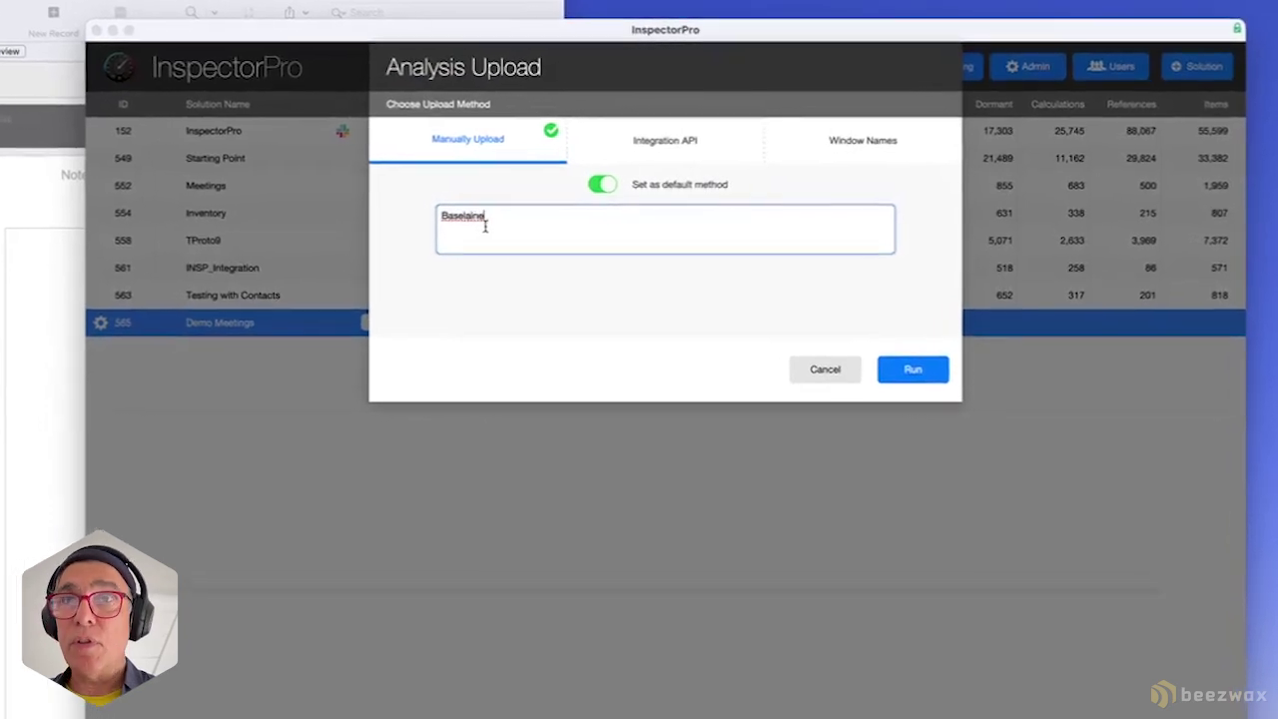
type("ine")
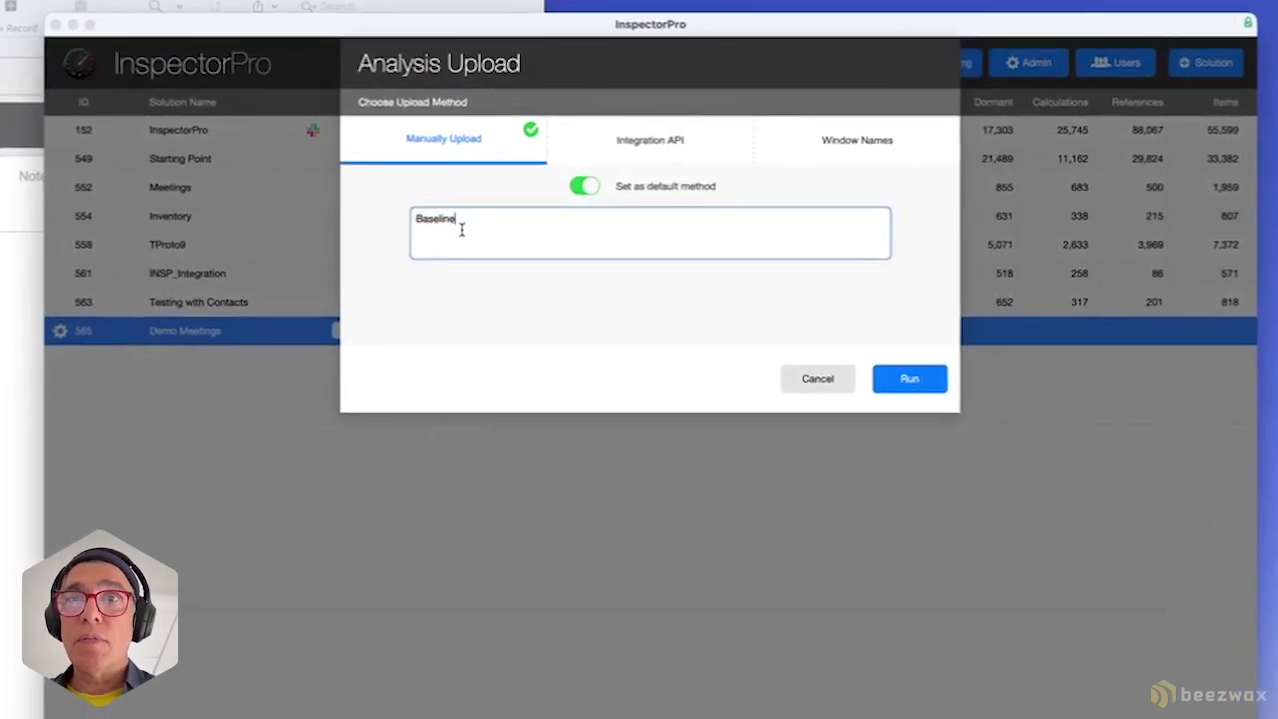
triple_click(465, 226)
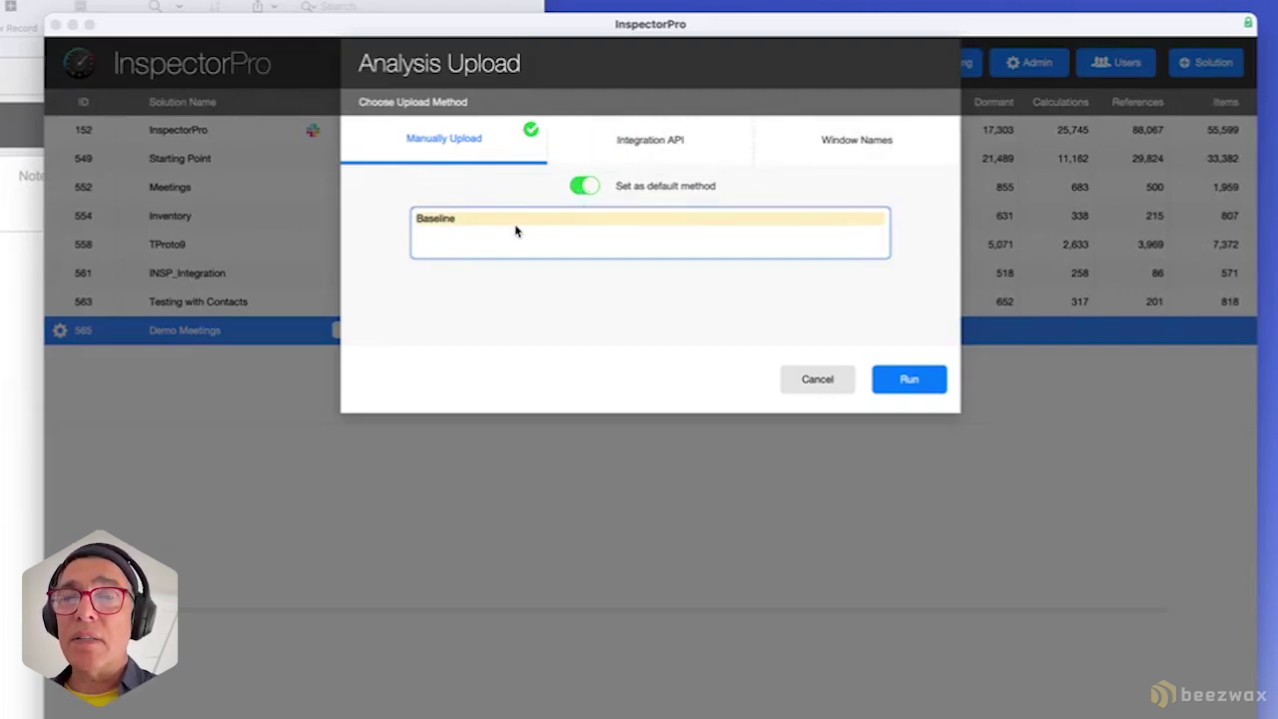
left_click(914, 383)
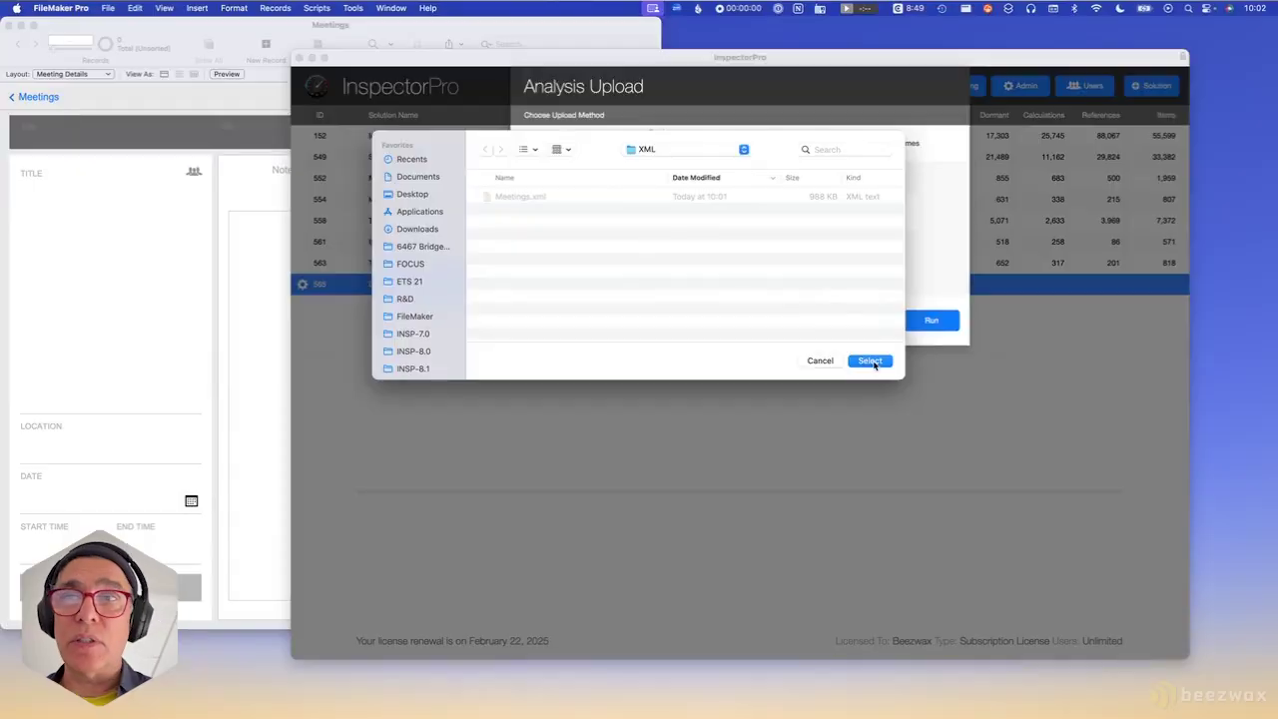
left_click(870, 360)
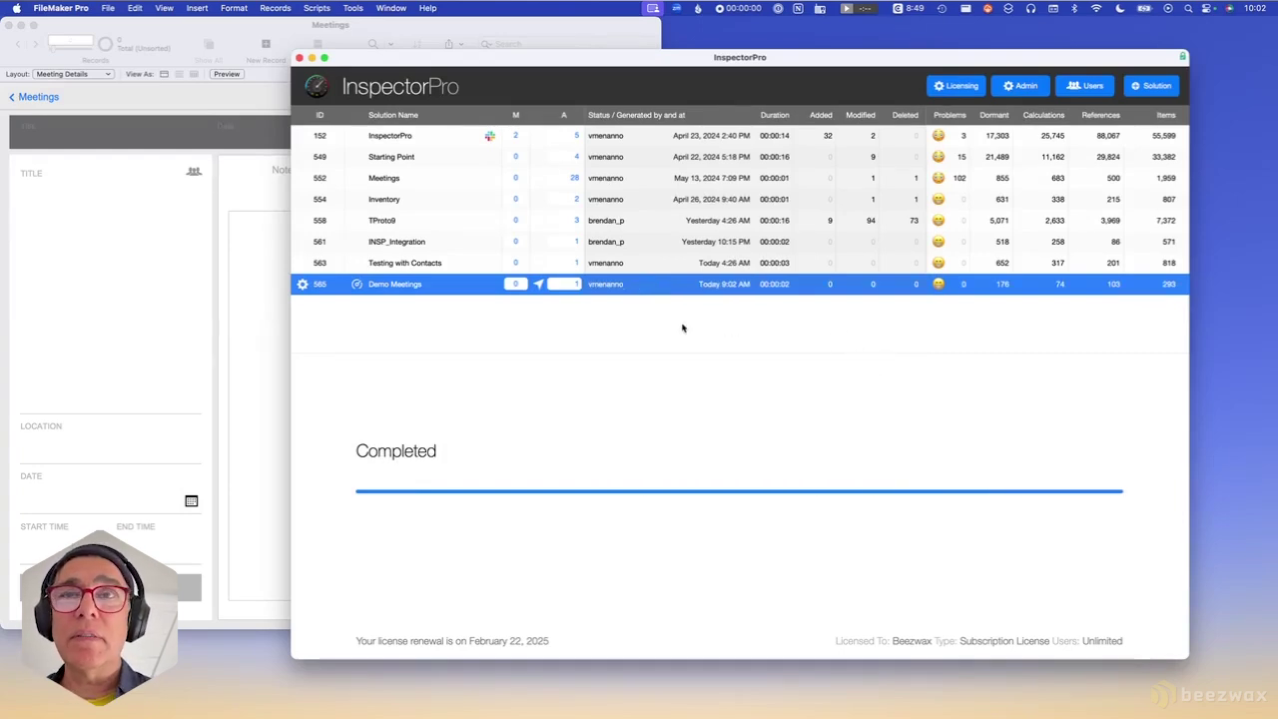
Reset the Demo Meetings solution to remove the manually uploaded analysis and its history.
left_click(303, 284)
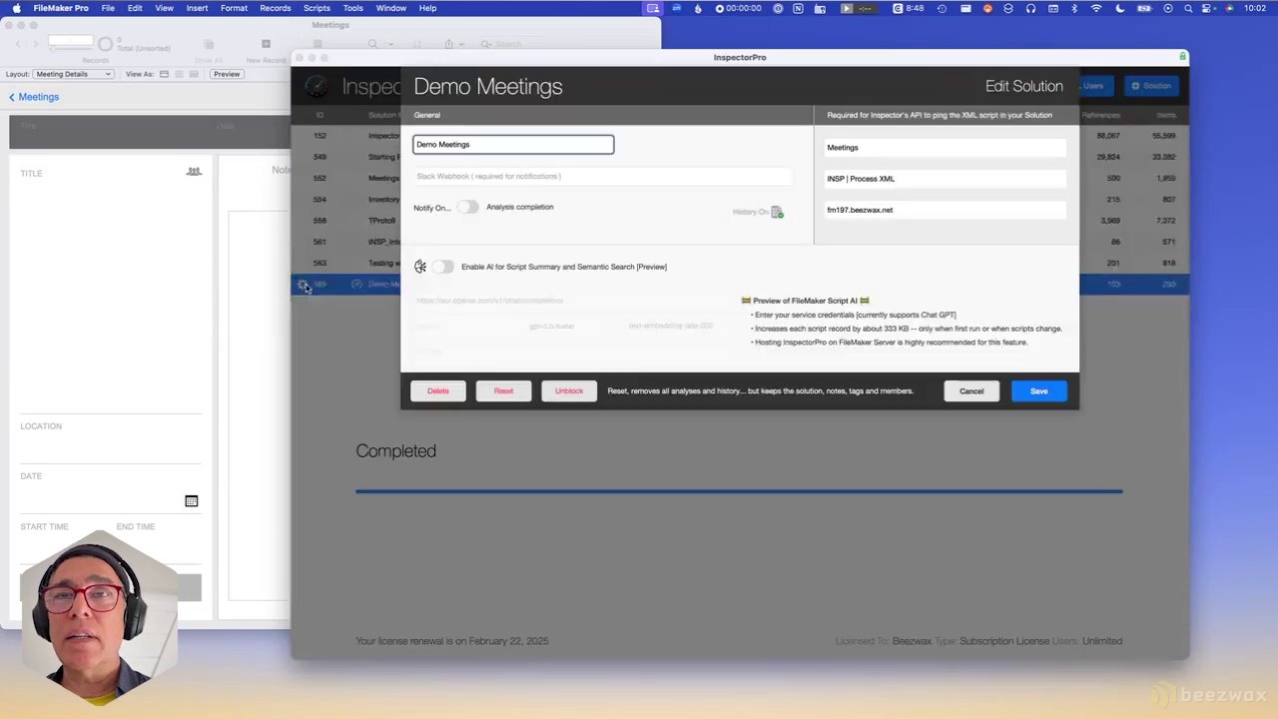
left_click(504, 391)
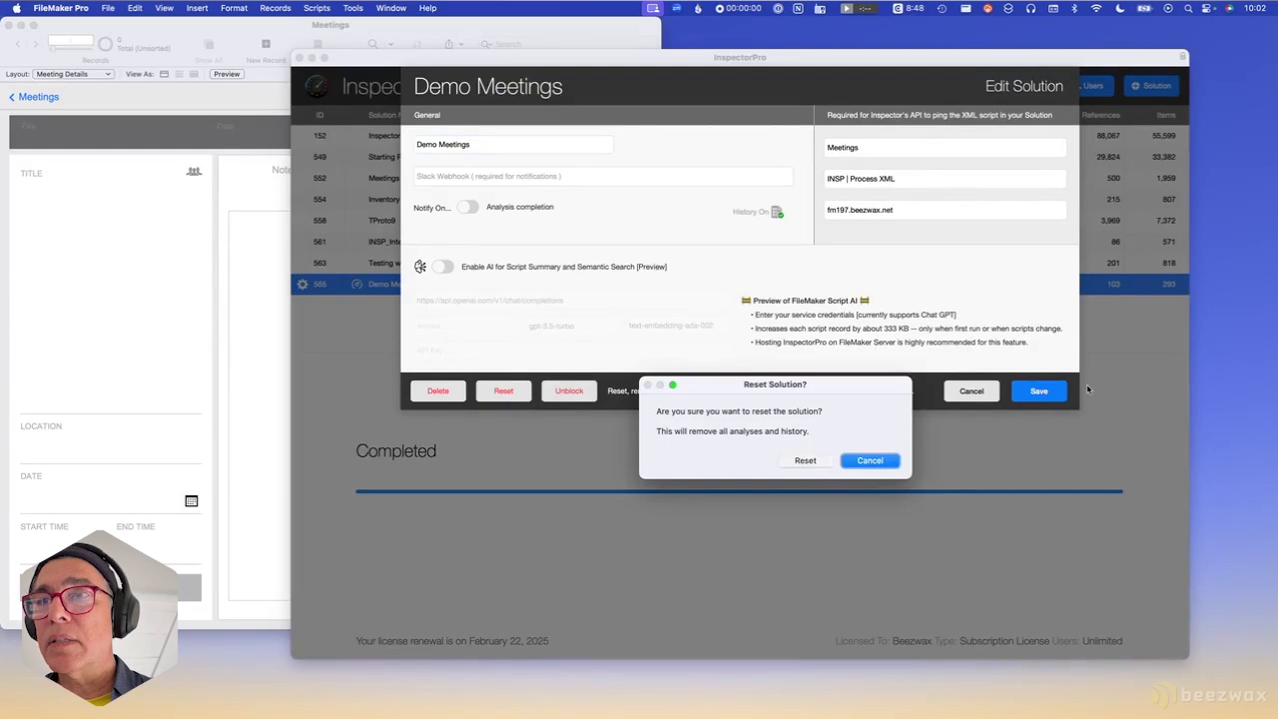
left_click(1054, 391)
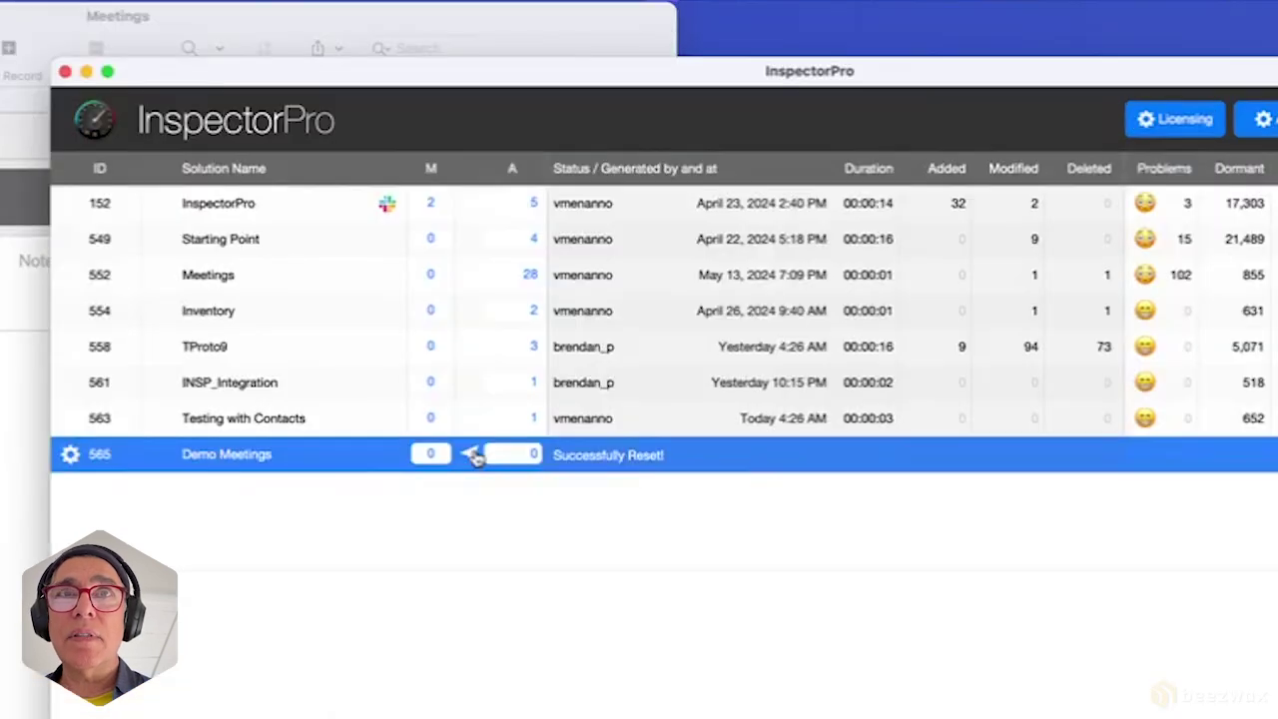
Run a Window Names analysis of the Demo Meetings solution with the window name Meetings and the comment Baseline.
left_click(540, 284)
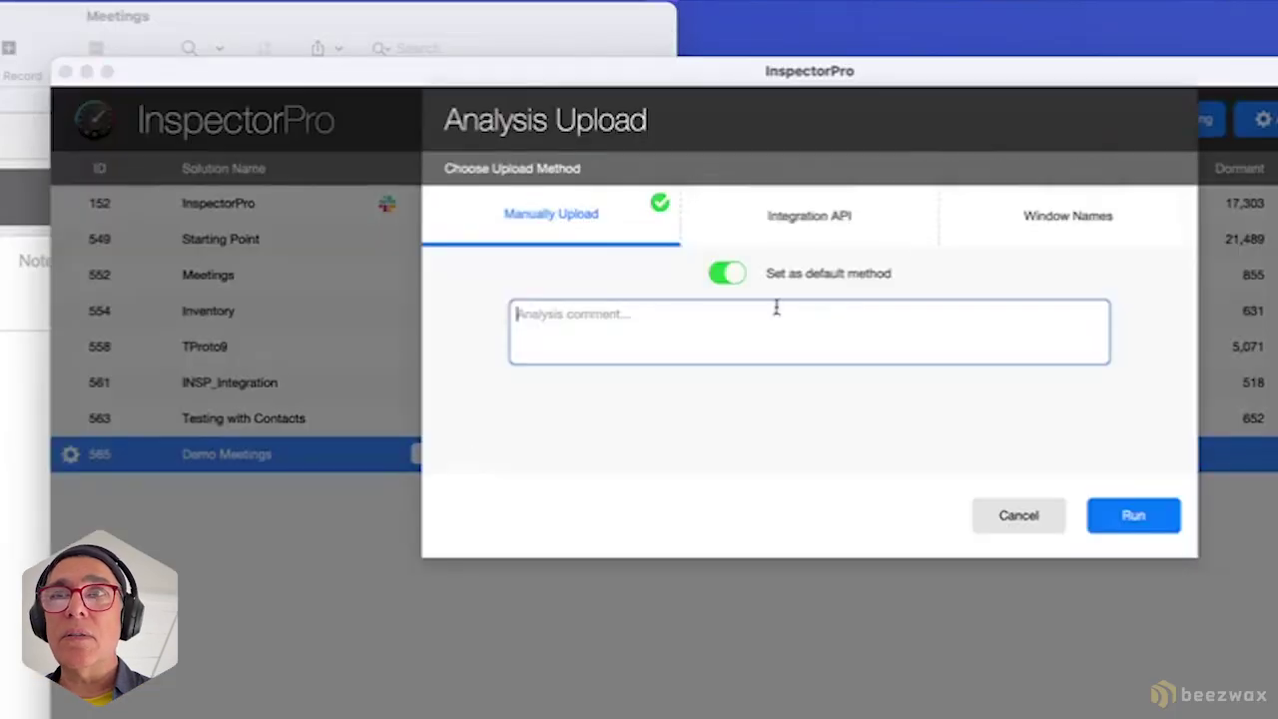
left_click(1090, 216)
left_click(839, 419)
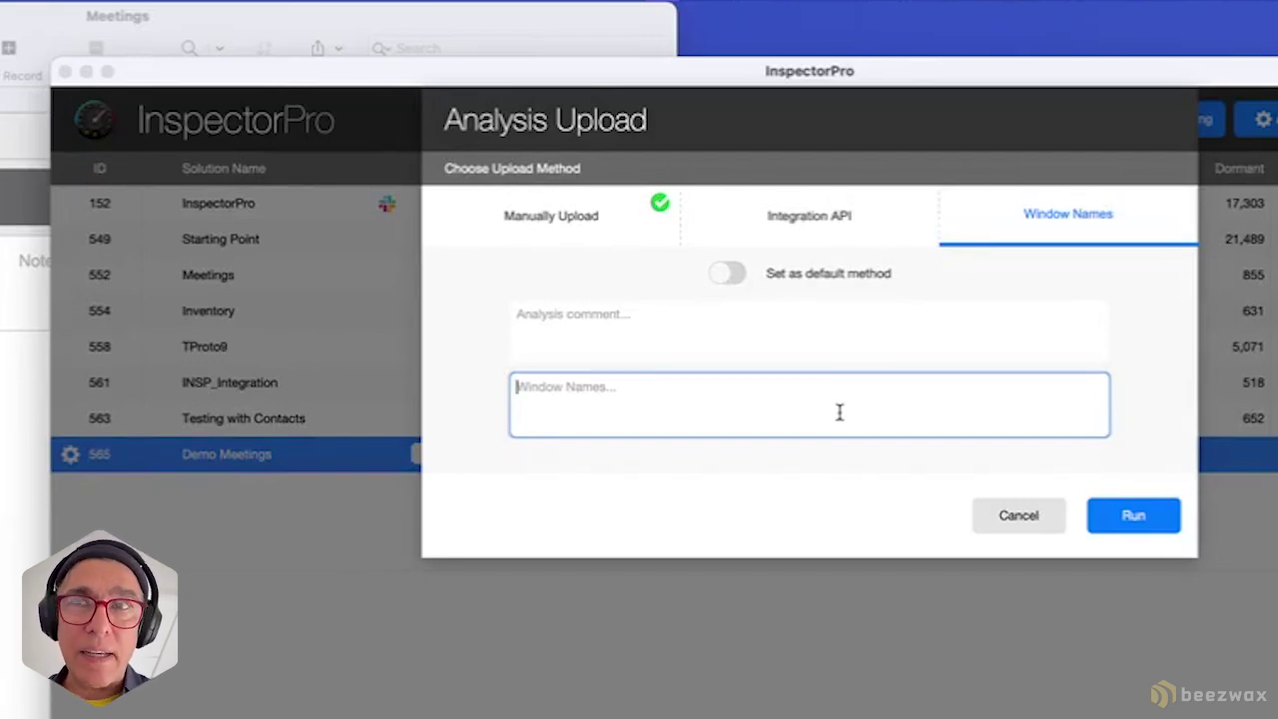
type("Meetings")
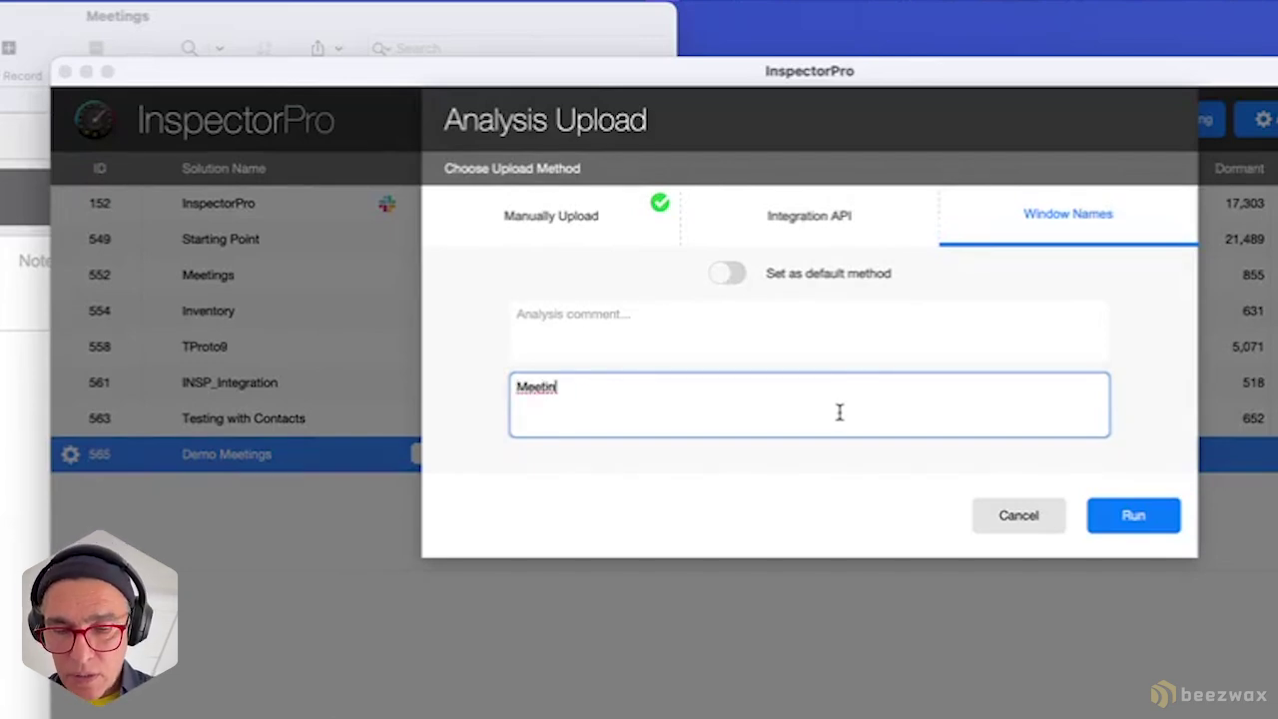
left_click(727, 347)
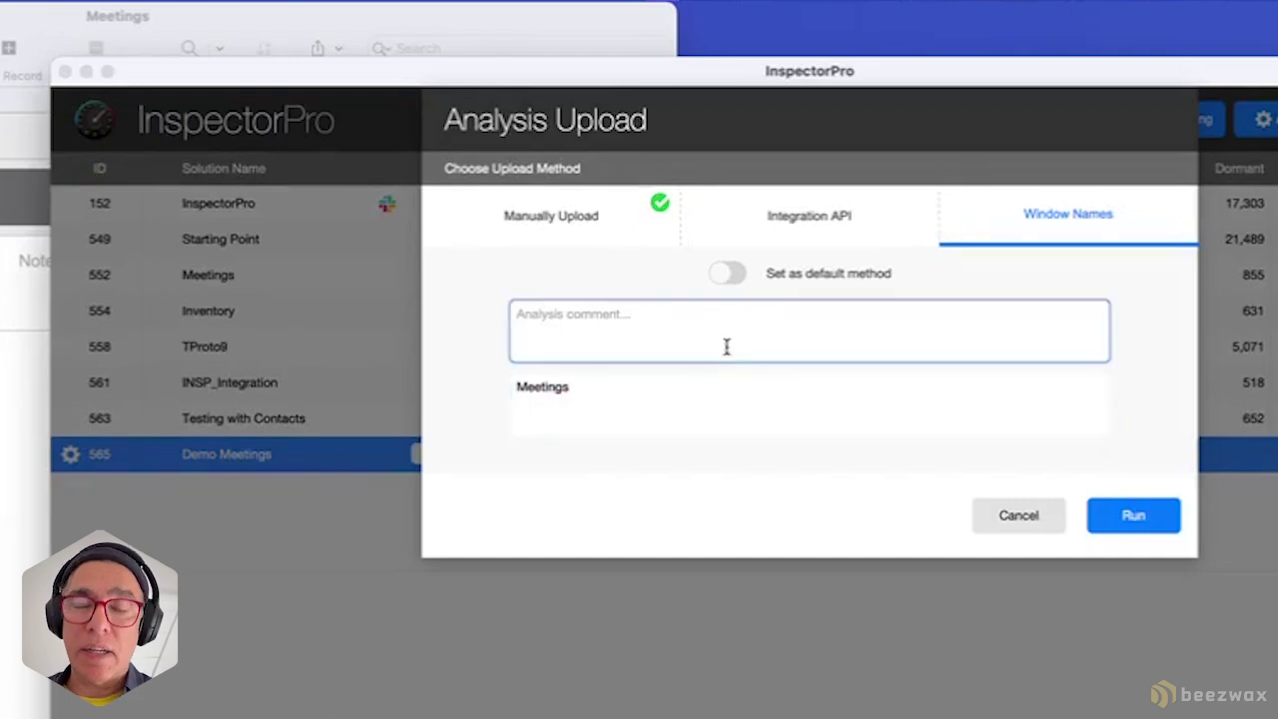
type("Baseline")
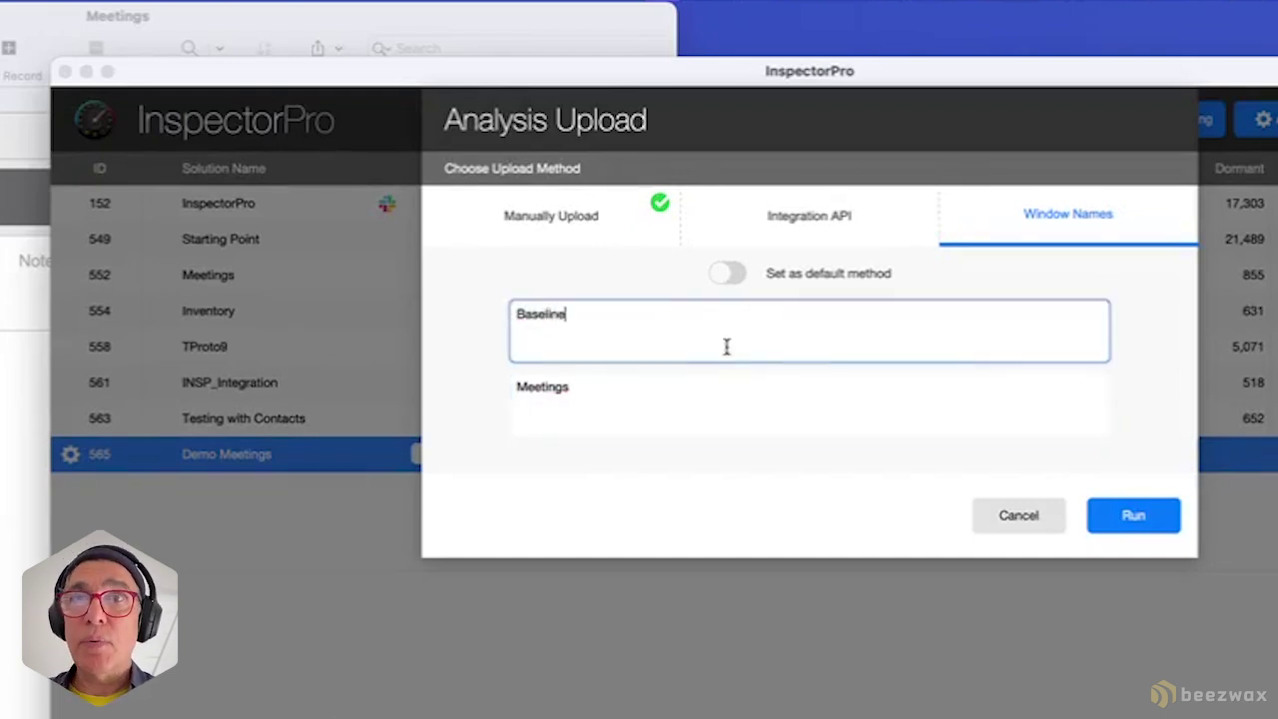
left_click(1138, 518)
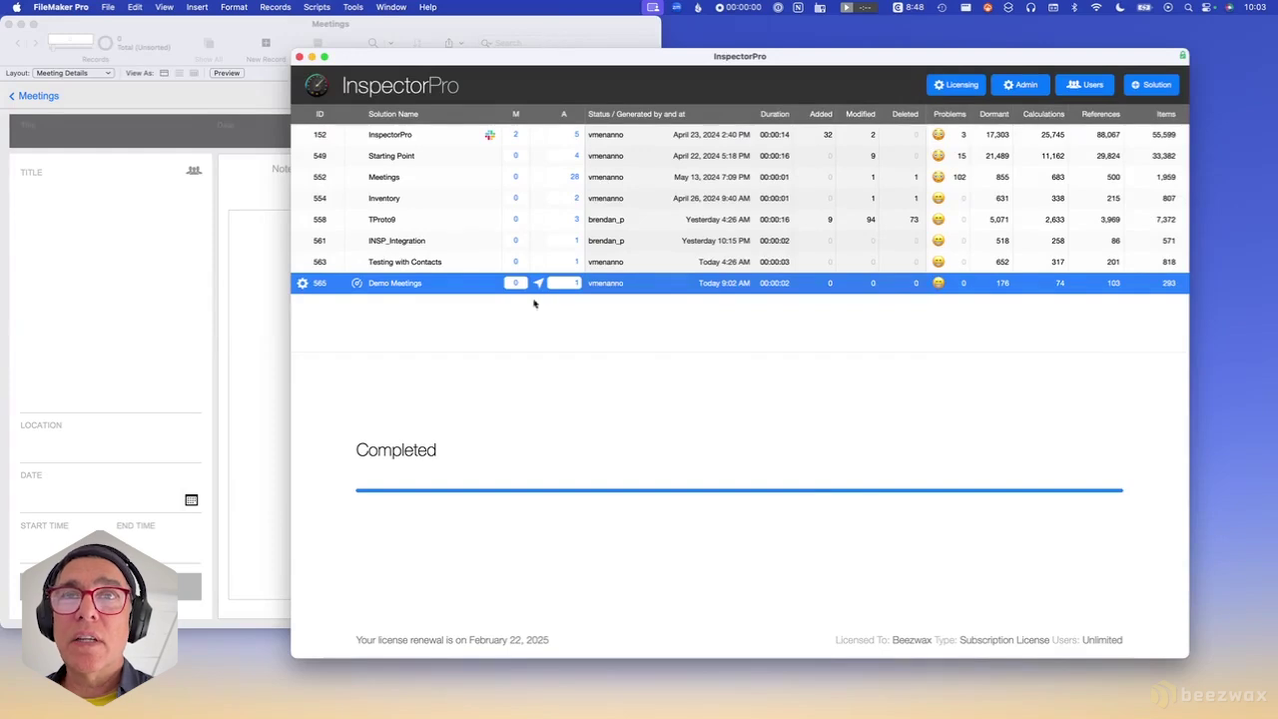
Reset the Demo Meetings solution again to clear the Window Names analysis.
left_click(302, 284)
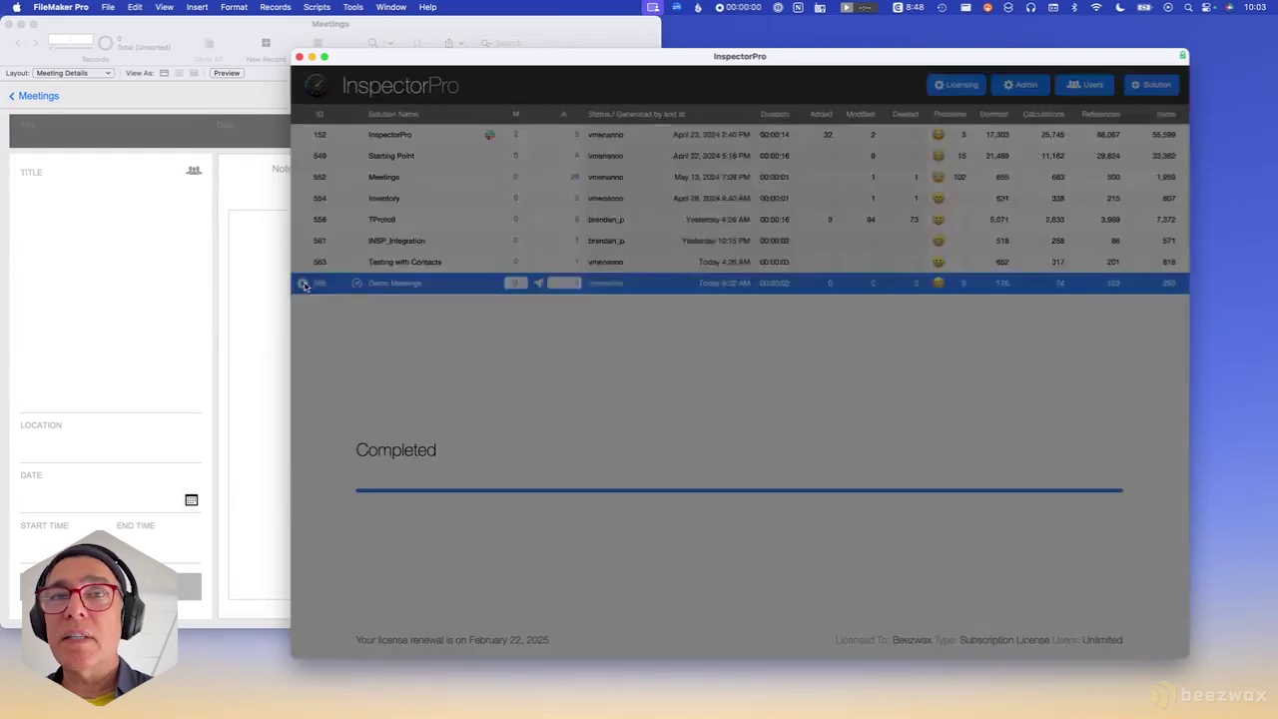
left_click(486, 392)
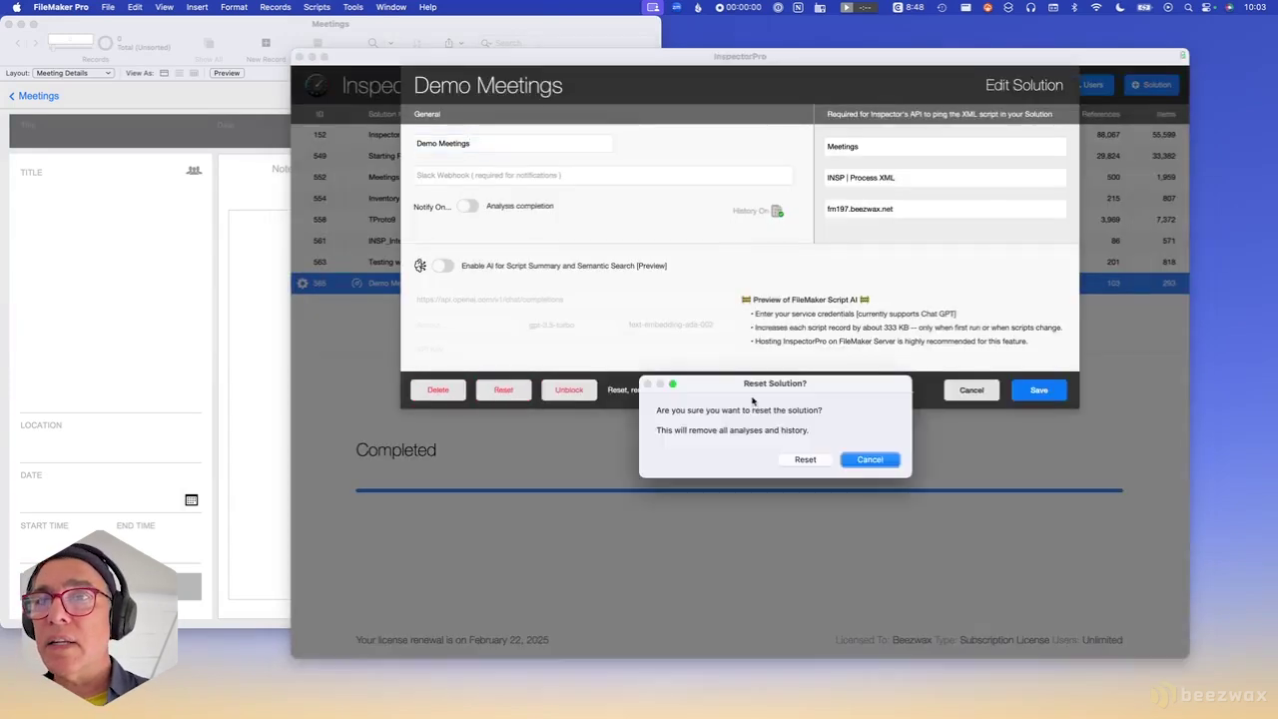
left_click(805, 460)
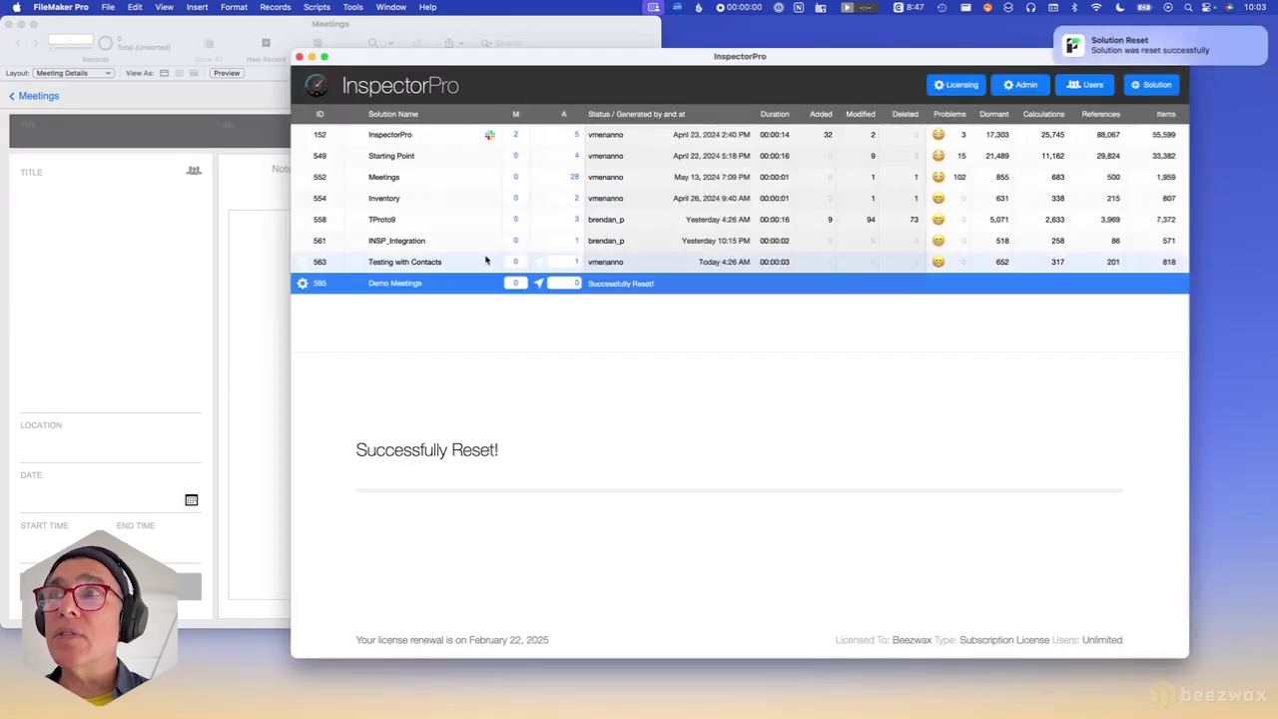
Switch to the Meetings file and install the InspectorPro 8 add-on while editing the Meeting Details layout.
left_click(378, 24)
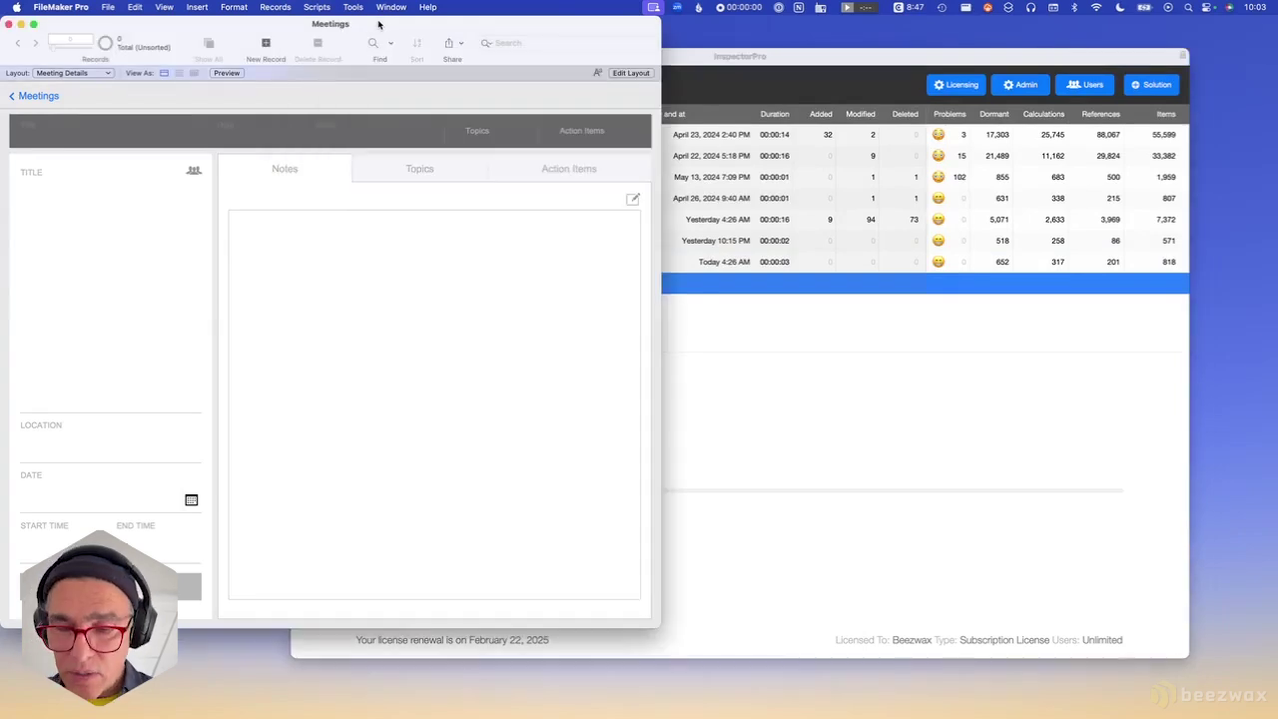
key("super+l")
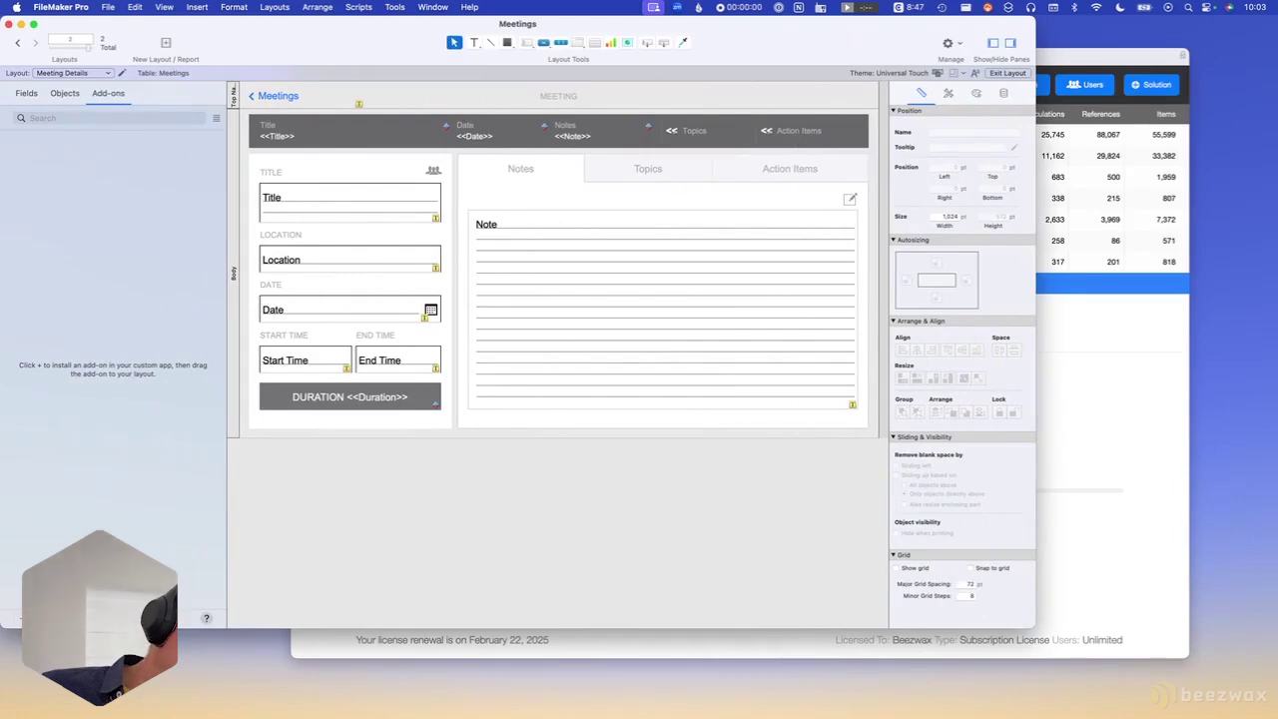
left_click(14, 618)
left_click(307, 404)
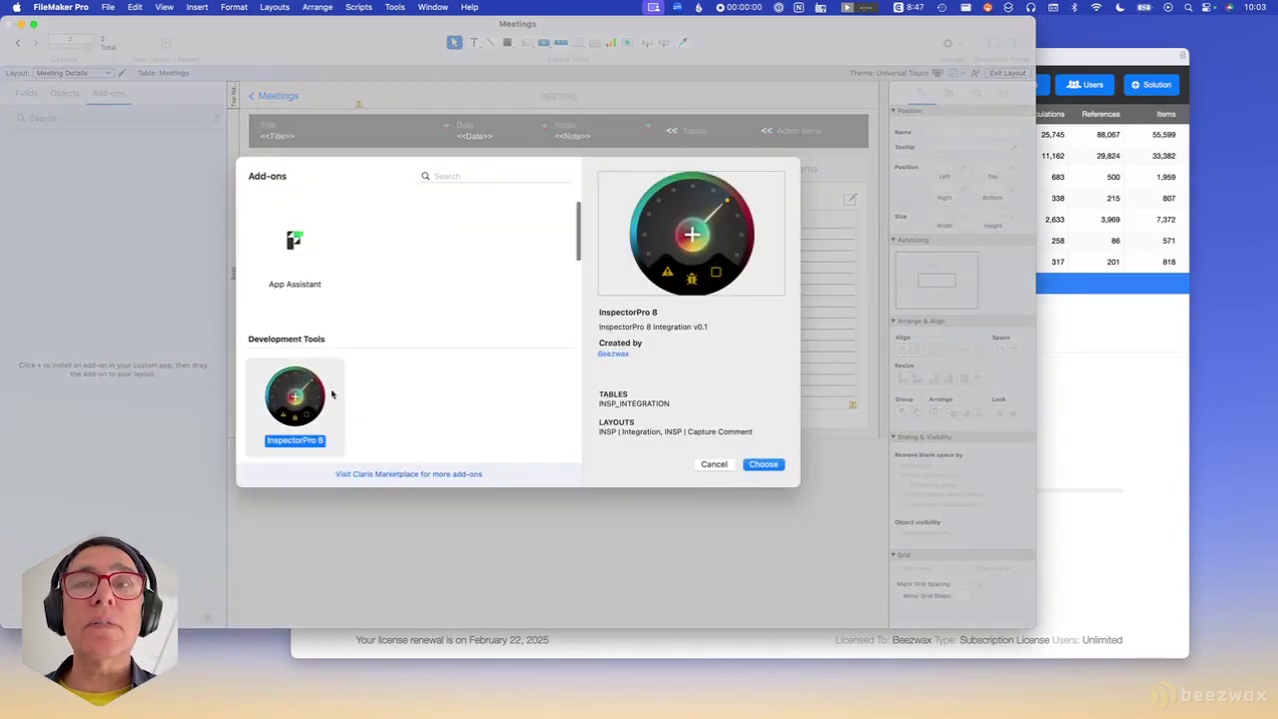
left_click(764, 465)
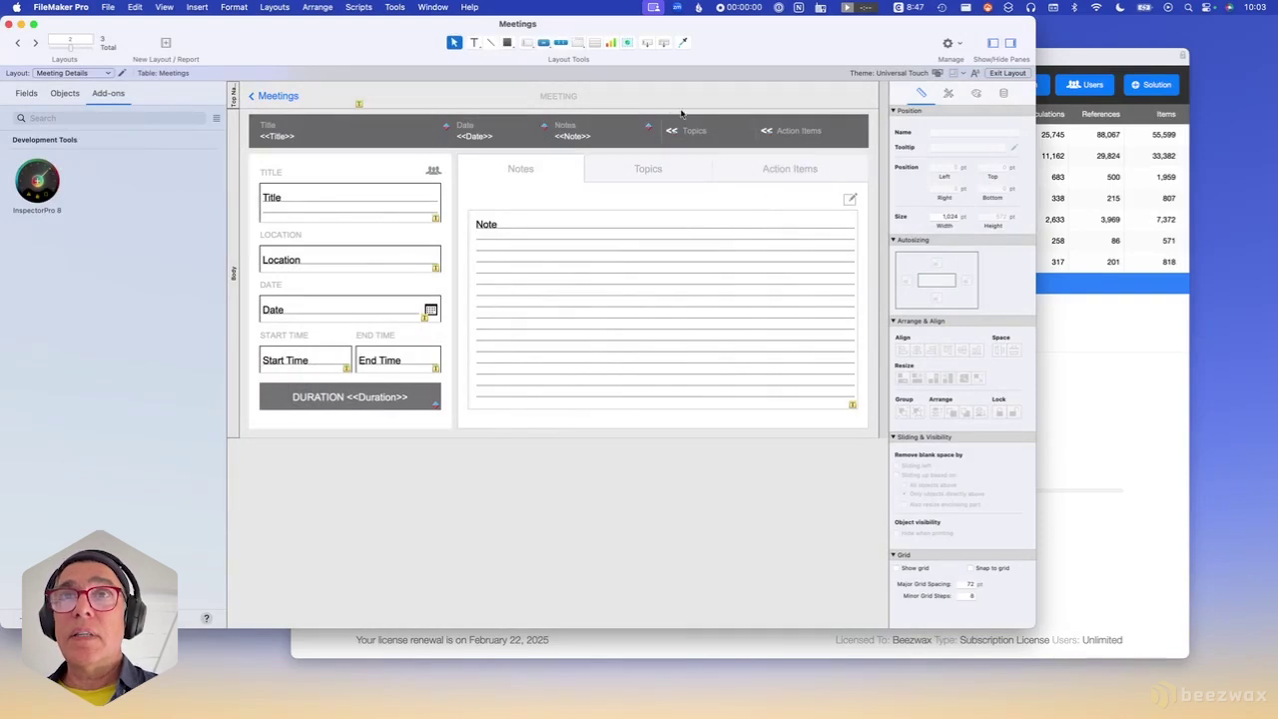
Enlarge the layout's Top Navigation part, place the InspectorPro 8 add-on's Process button in it and return to Browse mode.
left_click(235, 101)
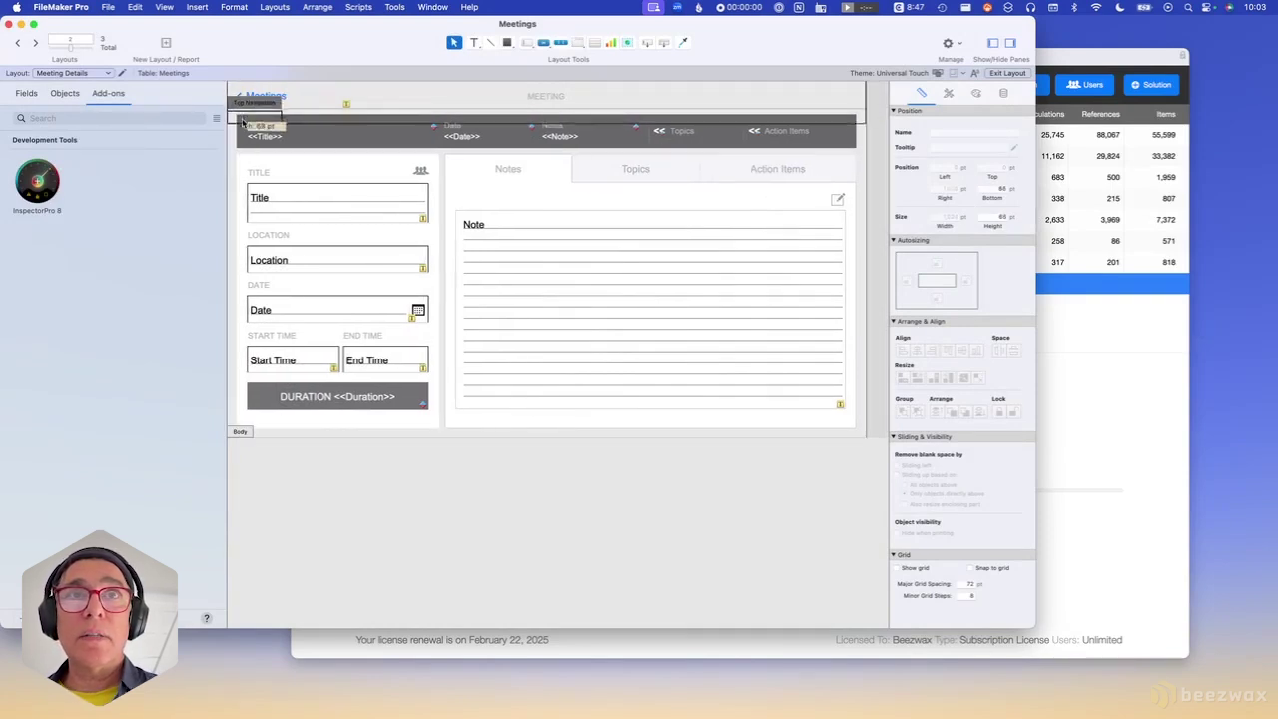
left_click_drag(37, 180, 788, 106)
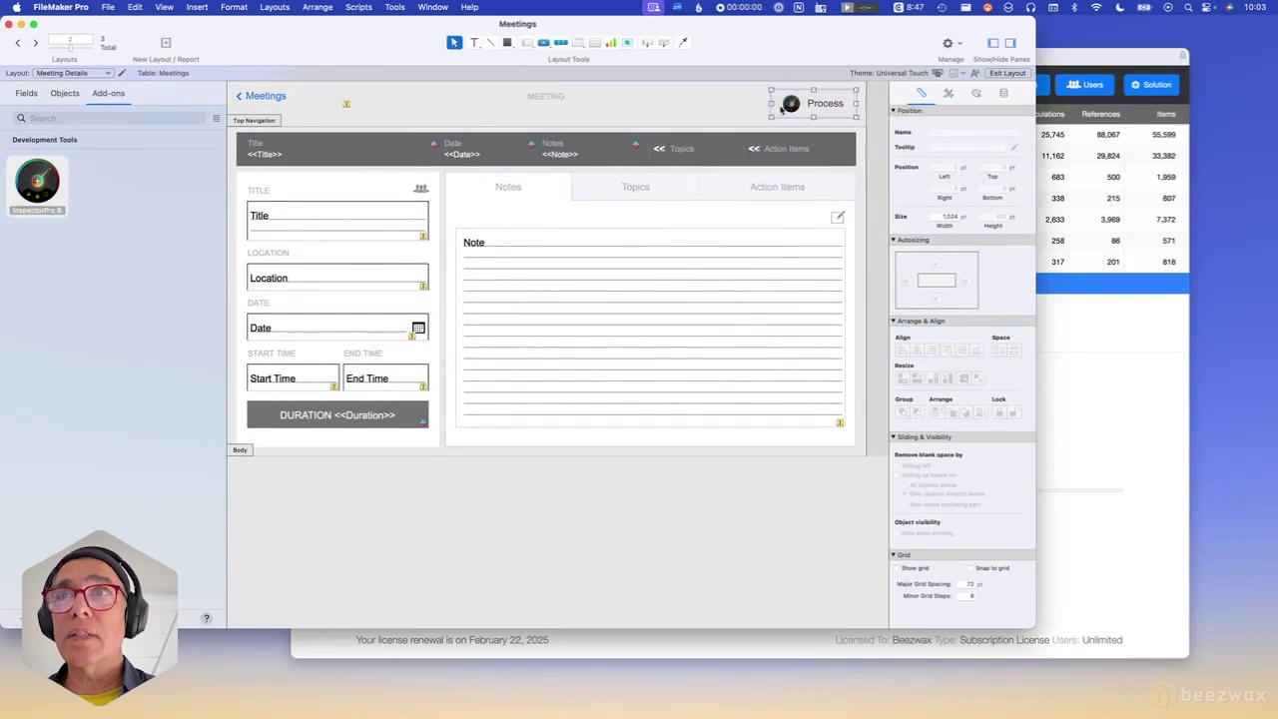
key("super+b")
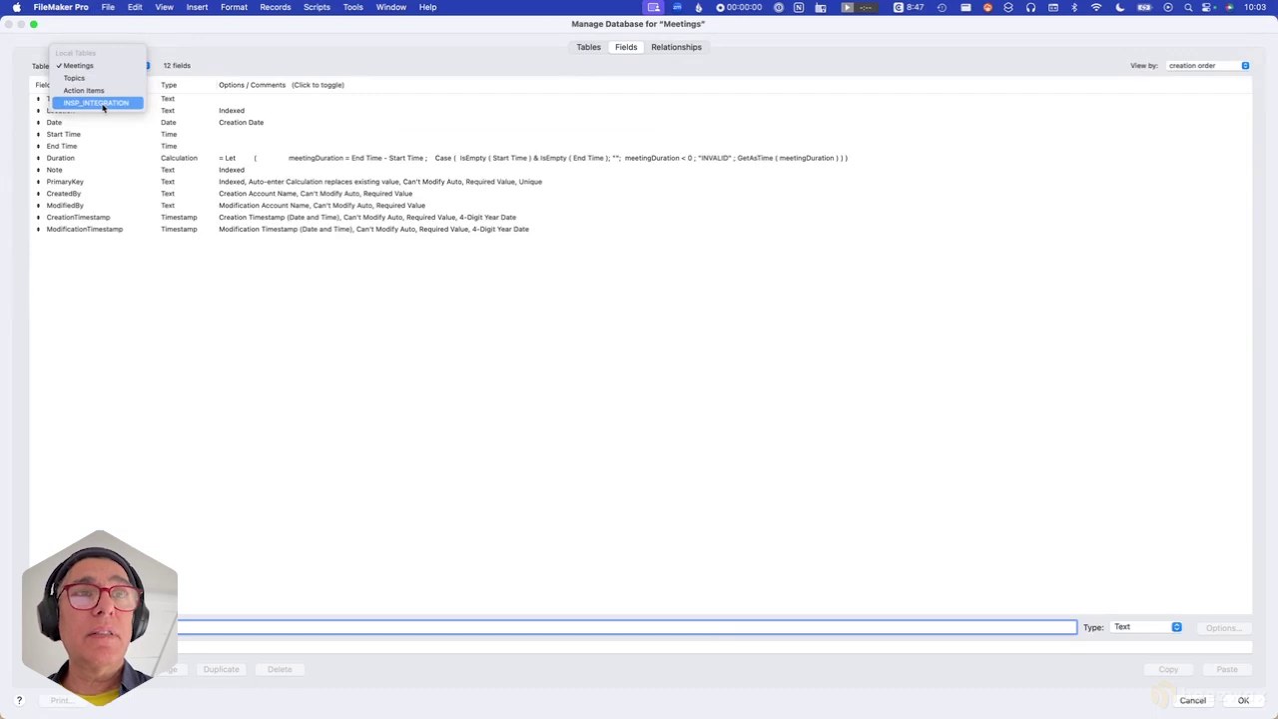
Check the INSP_INTEGRATION table in the database definition and the scripts in the INSP | Integration folder.
left_click(206, 57)
left_click(316, 7)
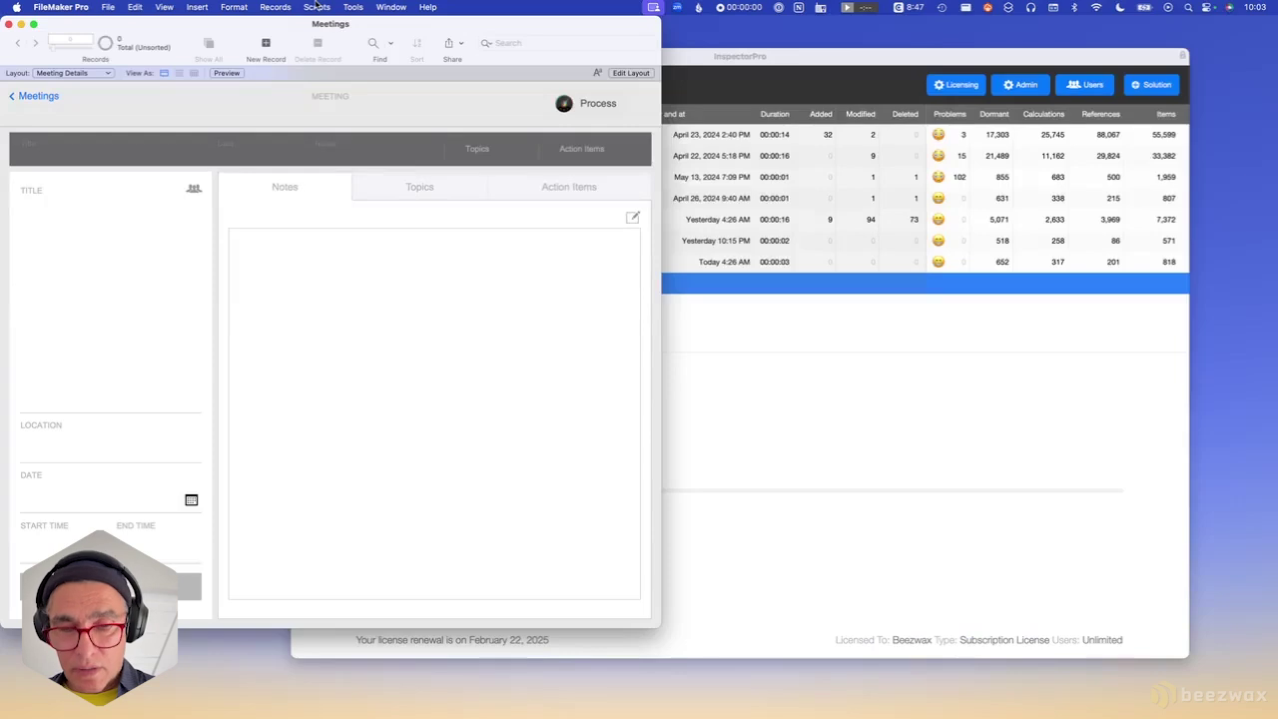
key("super+shift+s")
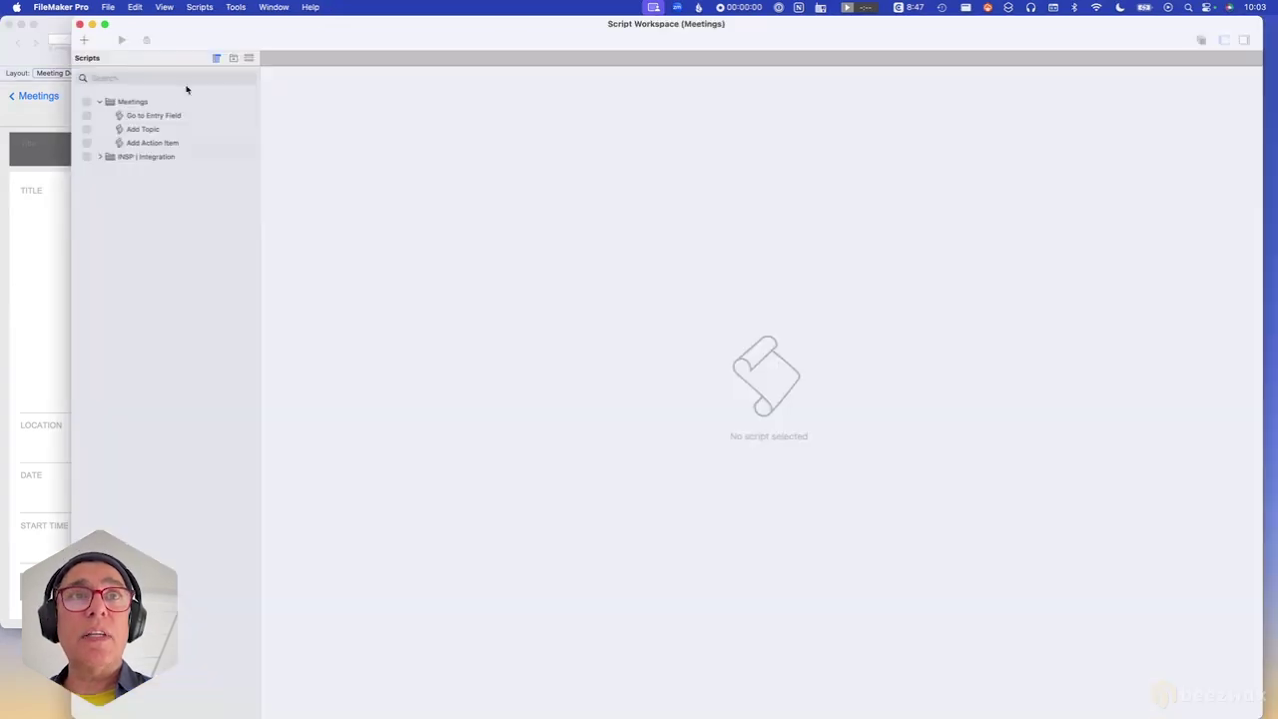
left_click(100, 157)
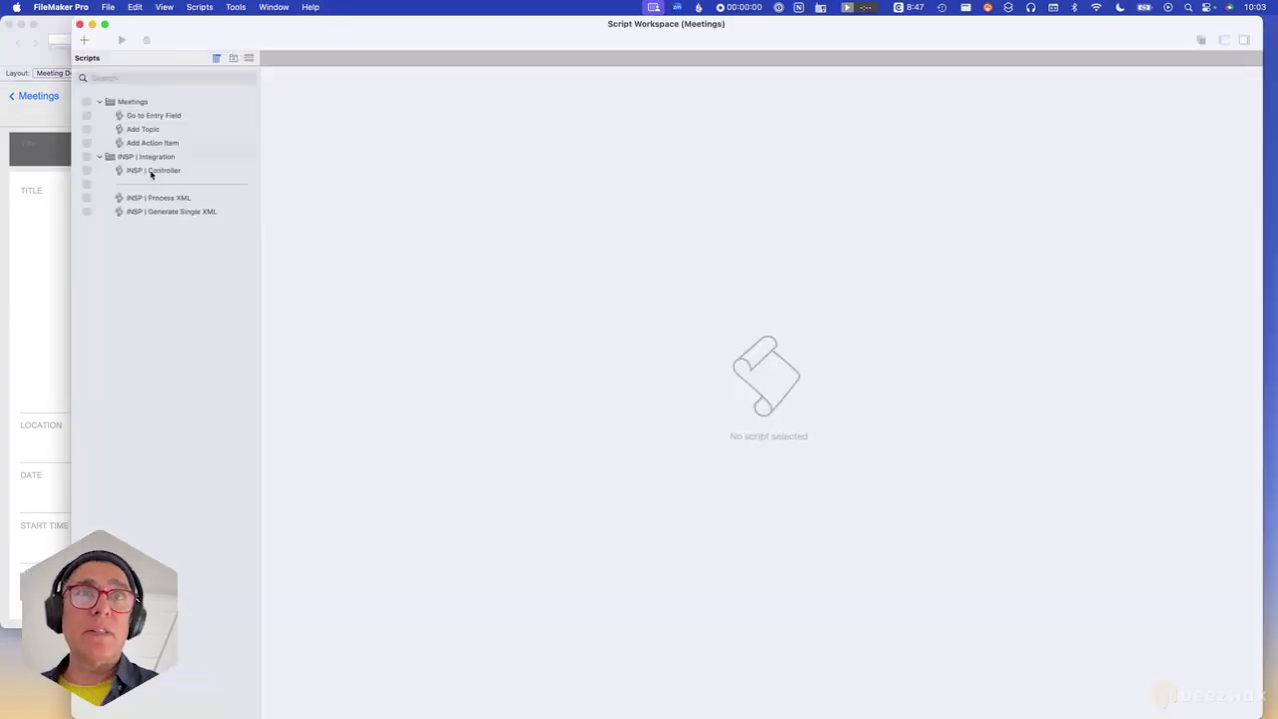
left_click(80, 23)
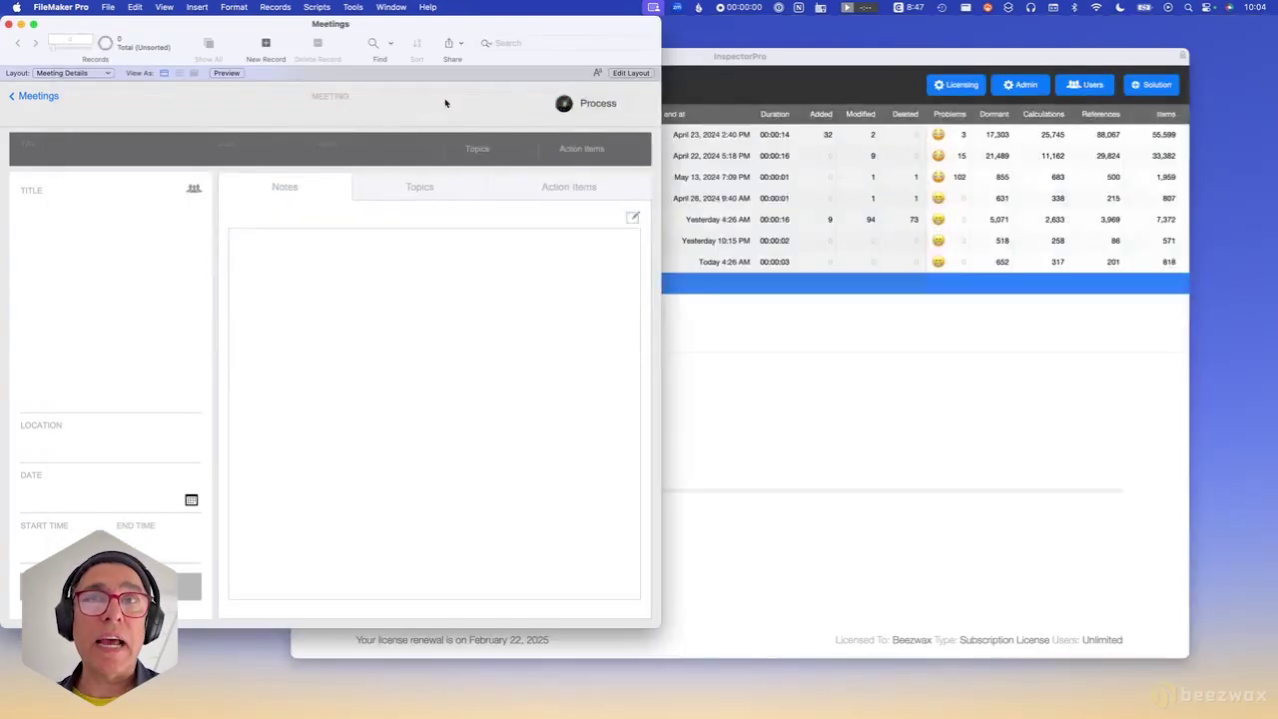
Open the add-on's Process dialog in the Meetings file and enter Solution ID 565 with the comment Baseline.
left_click(576, 105)
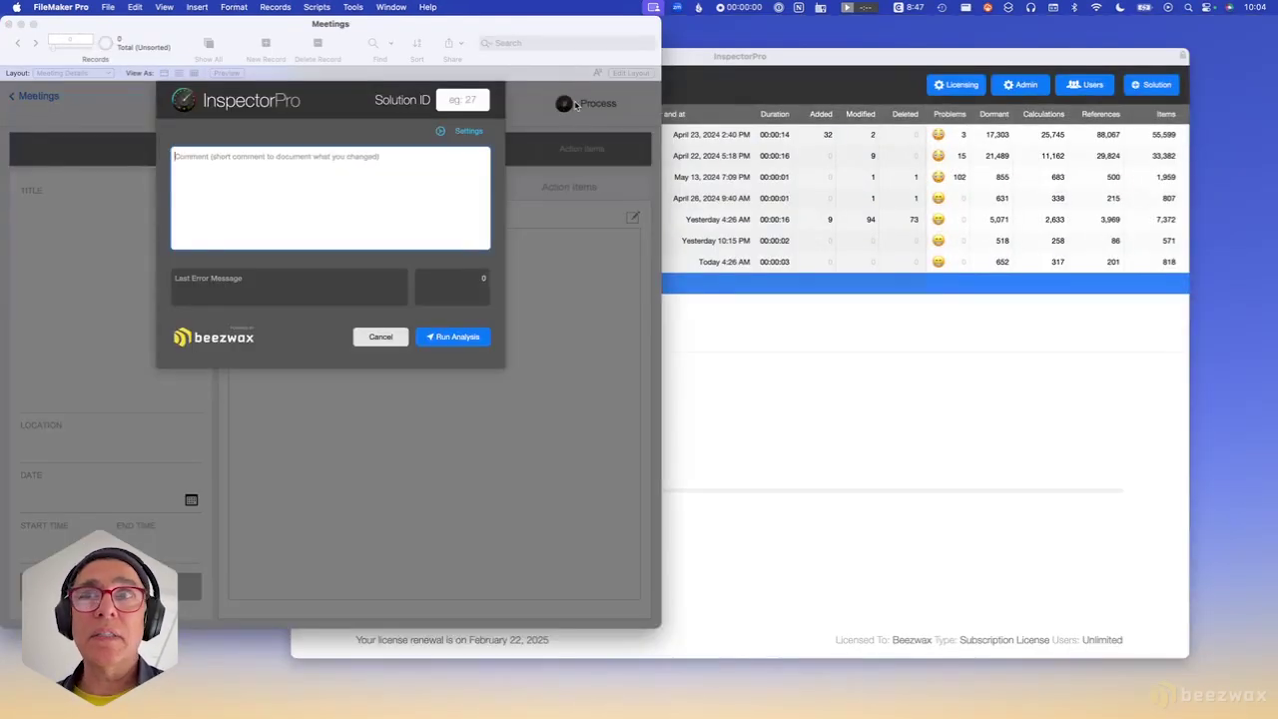
left_click(663, 82)
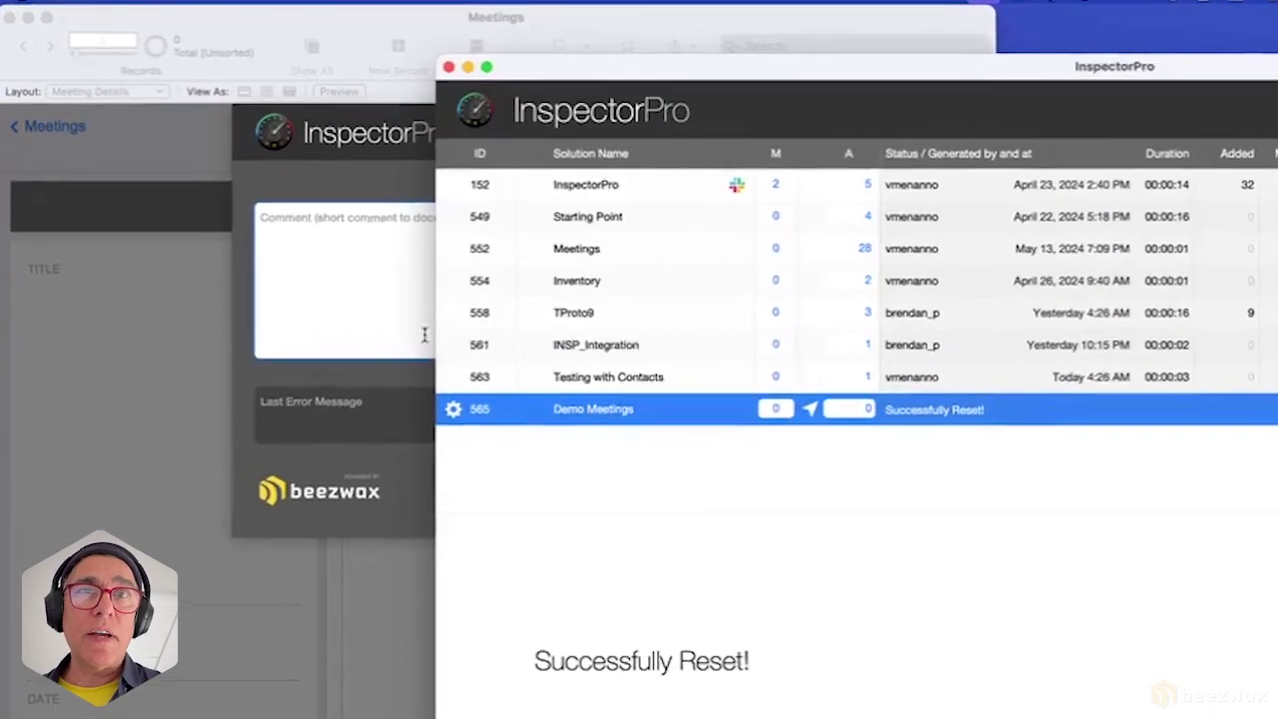
left_click(433, 349)
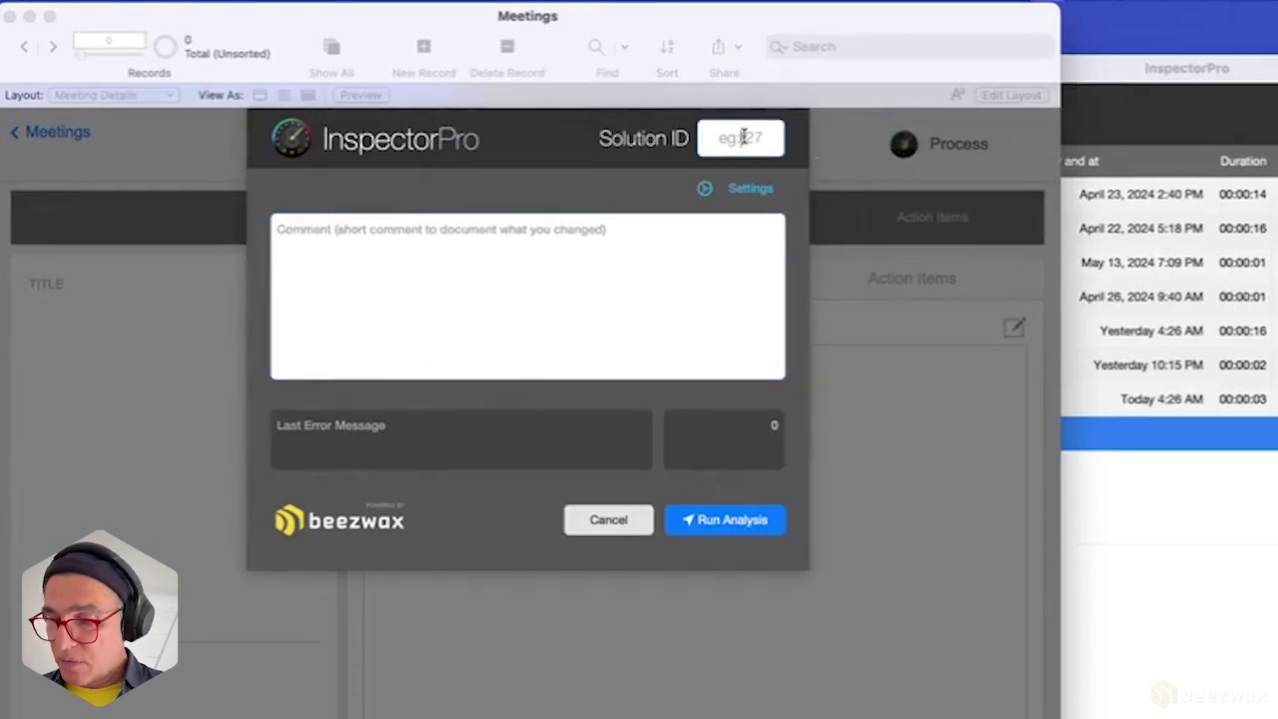
left_click(742, 138)
type("565")
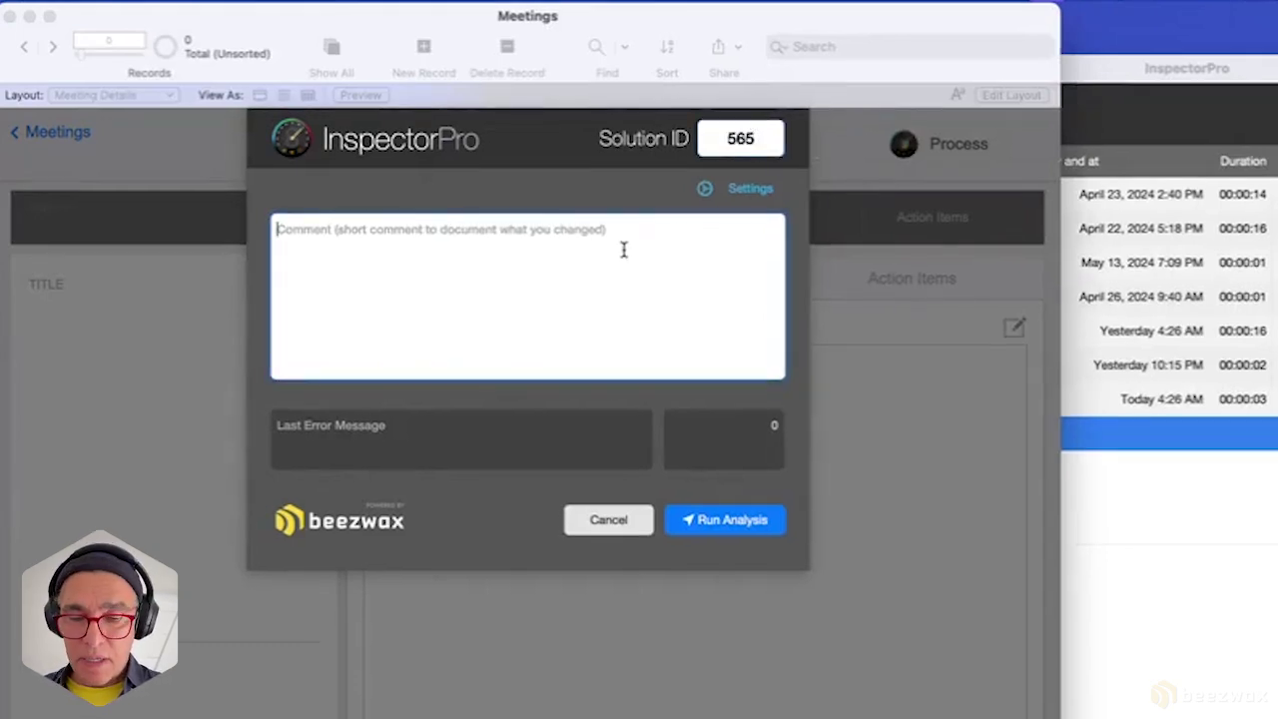
type("Baseline")
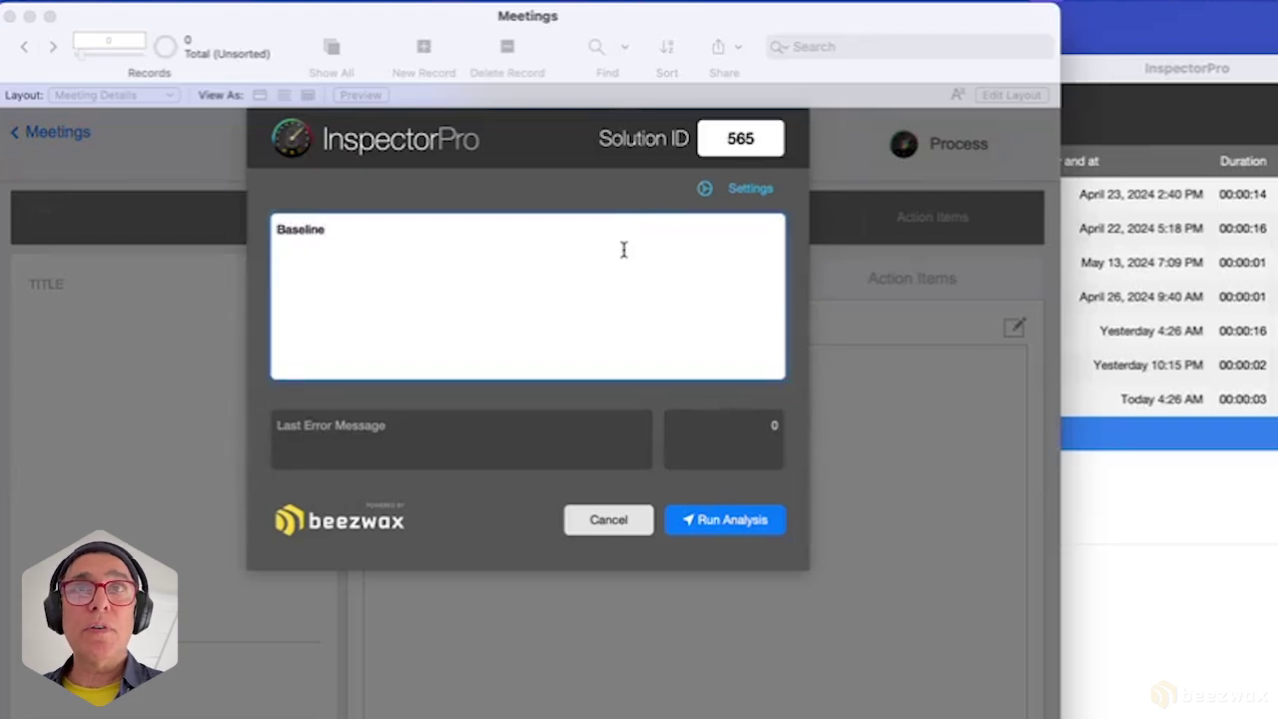
Open the add-on's settings, check the Inspector file's address and name fields, and enter the INSP-O account password.
left_click(764, 188)
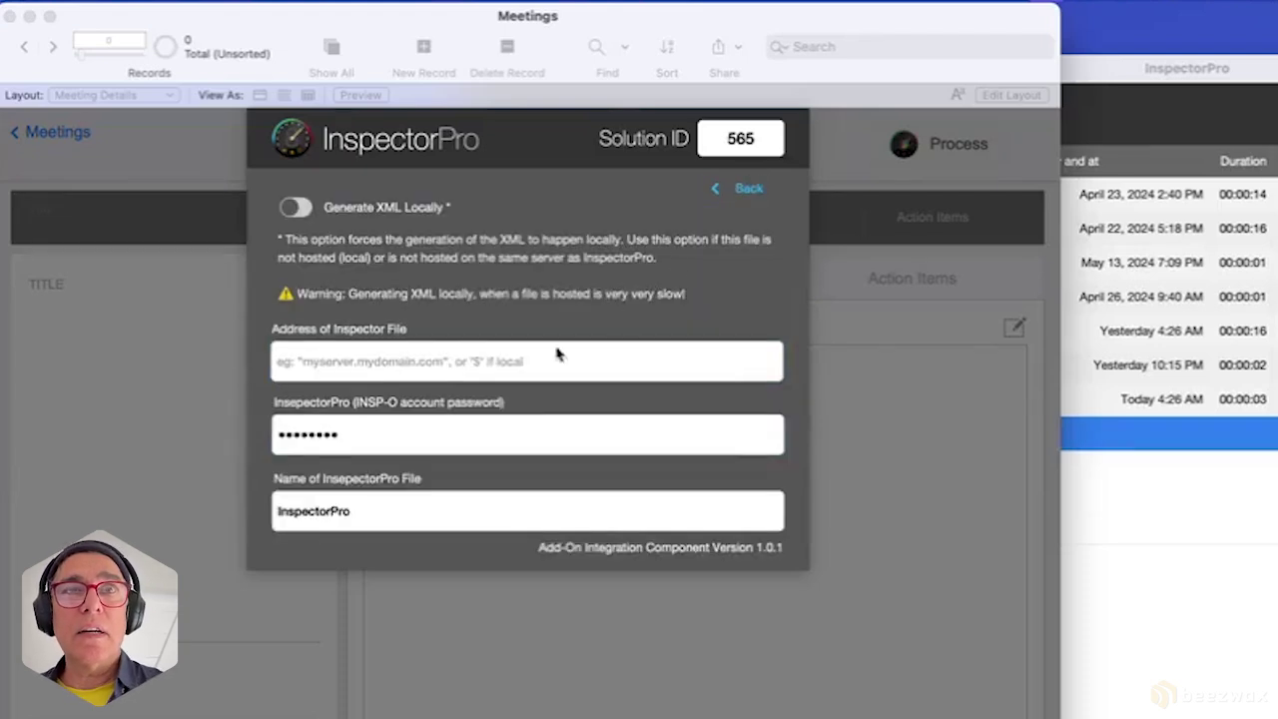
left_click(539, 359)
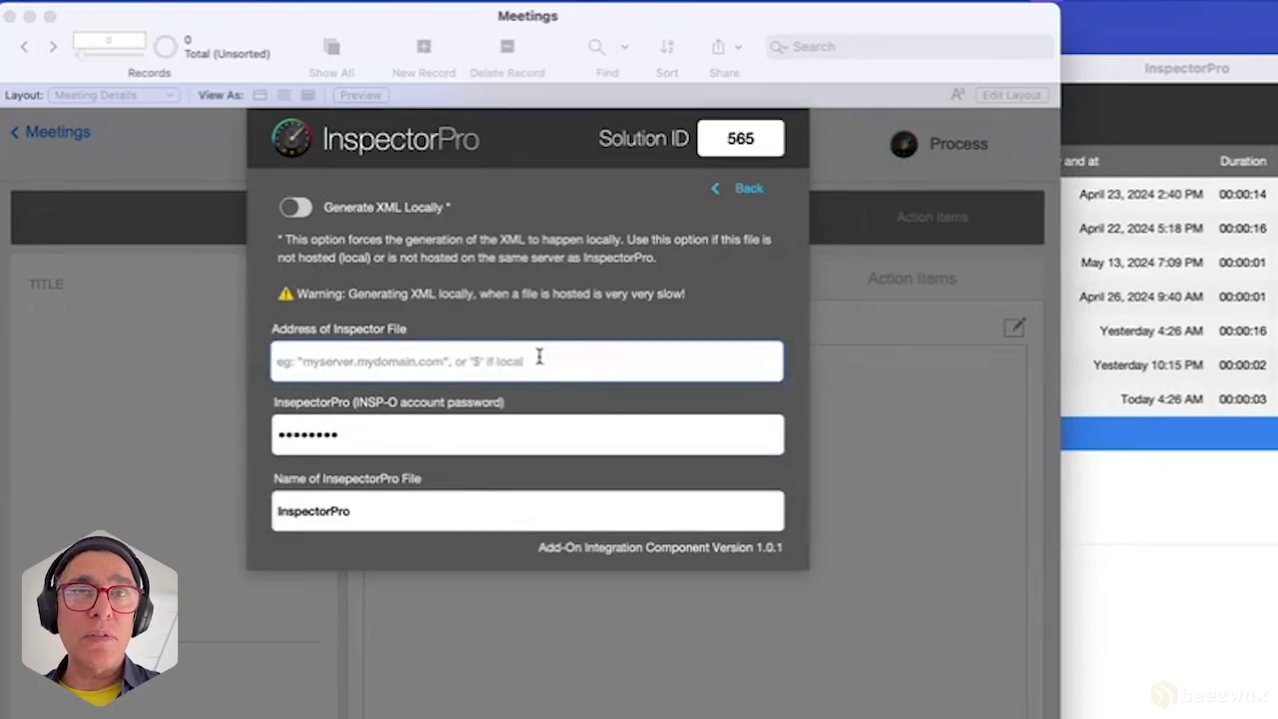
left_click(499, 510)
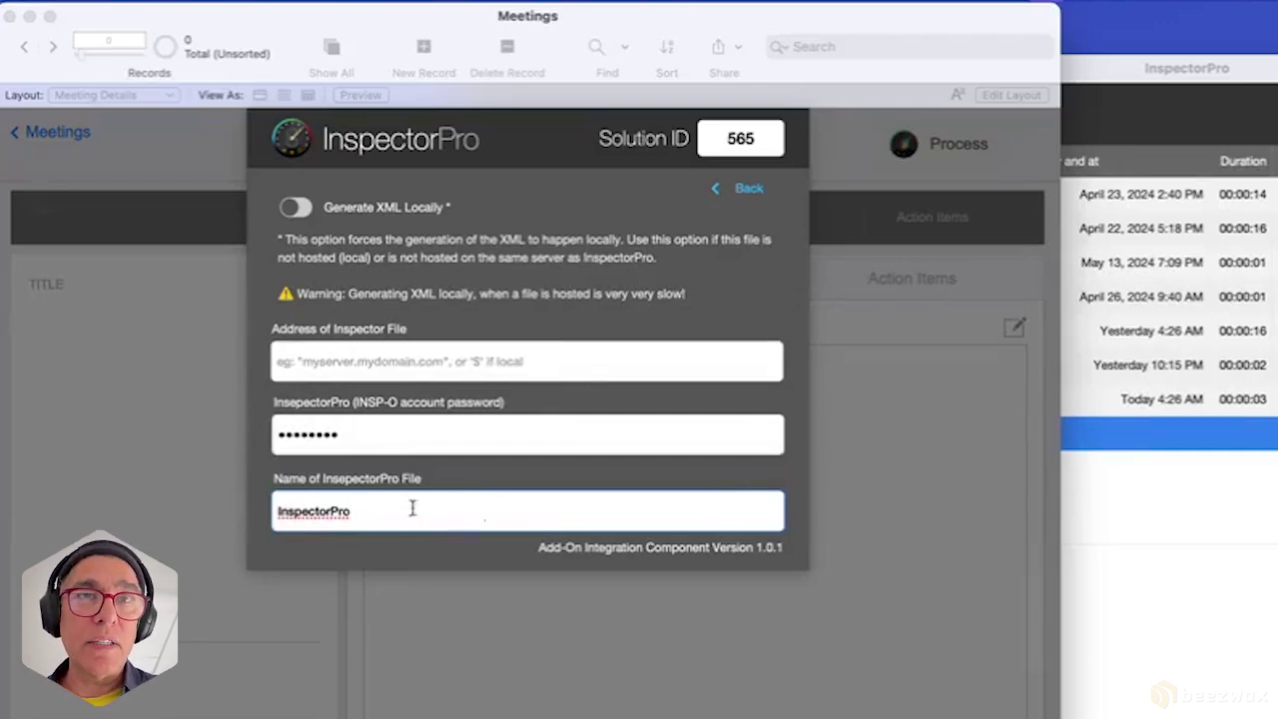
left_click(348, 476)
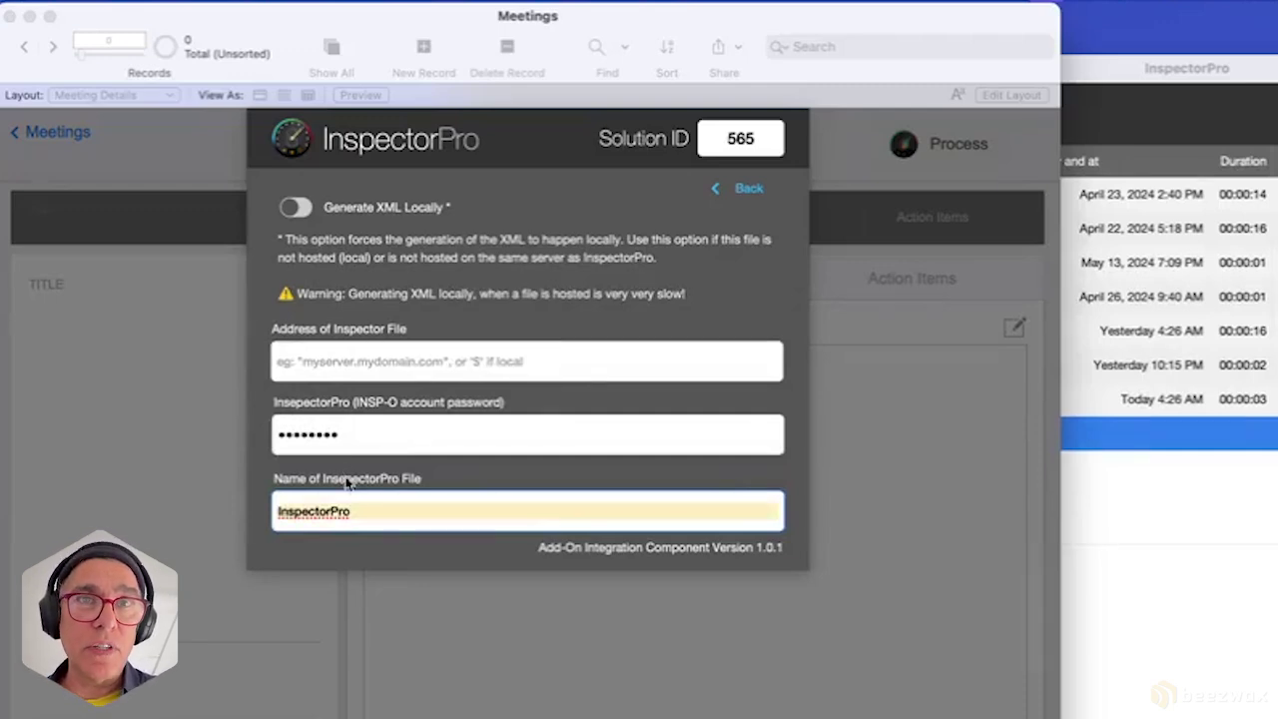
left_click(380, 427)
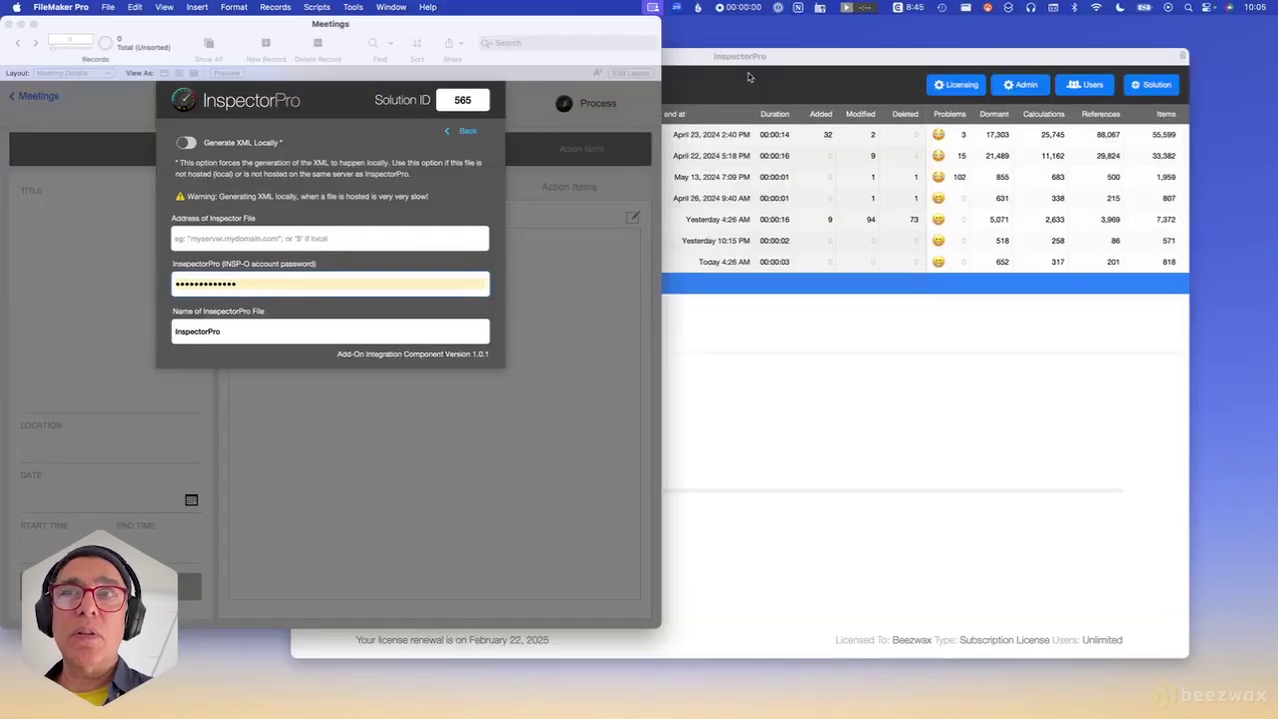
Check the Change Password dialog of the InspectorPro file, cancel it and return to the add-on's INSP-O password field.
left_click(748, 76)
left_click(108, 7)
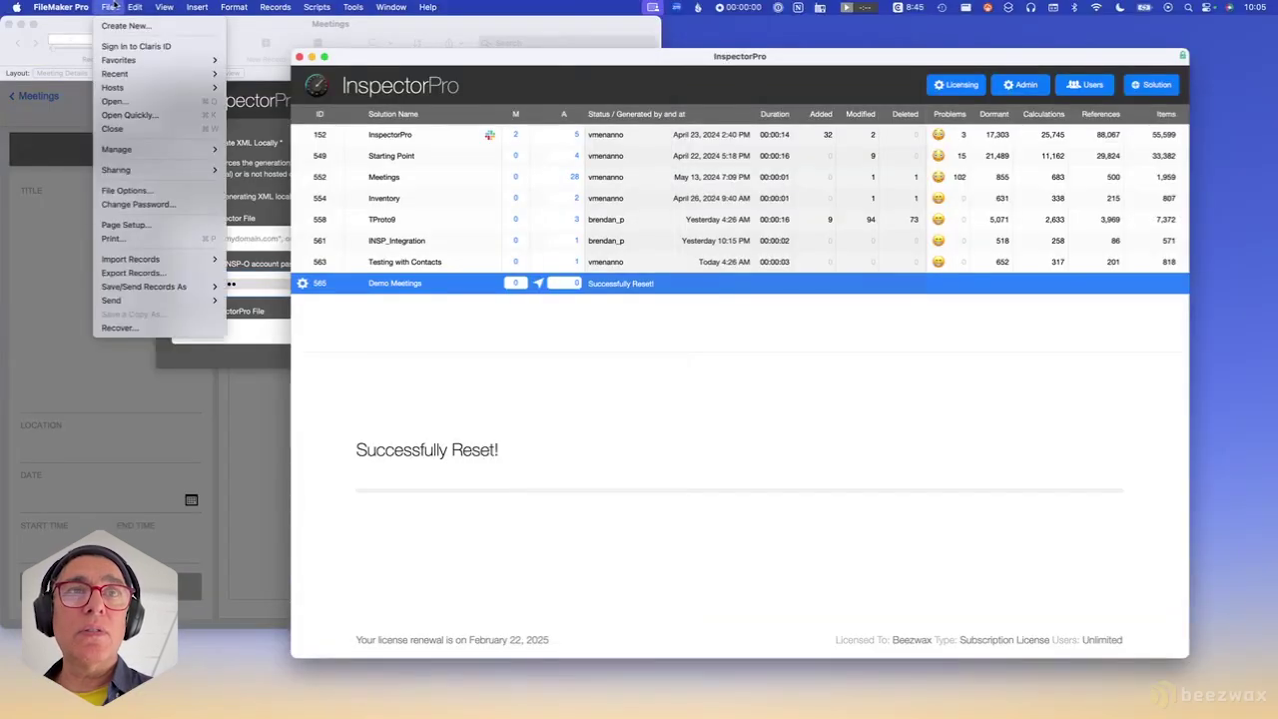
left_click(138, 204)
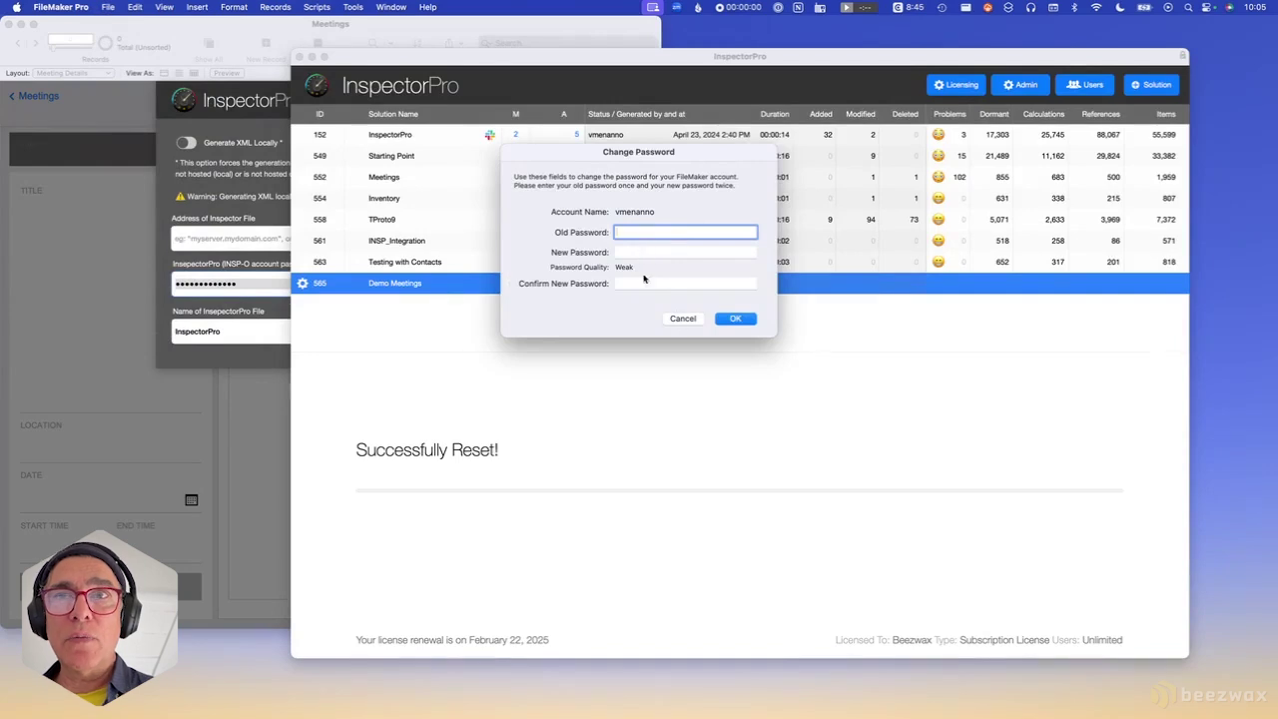
left_click(684, 318)
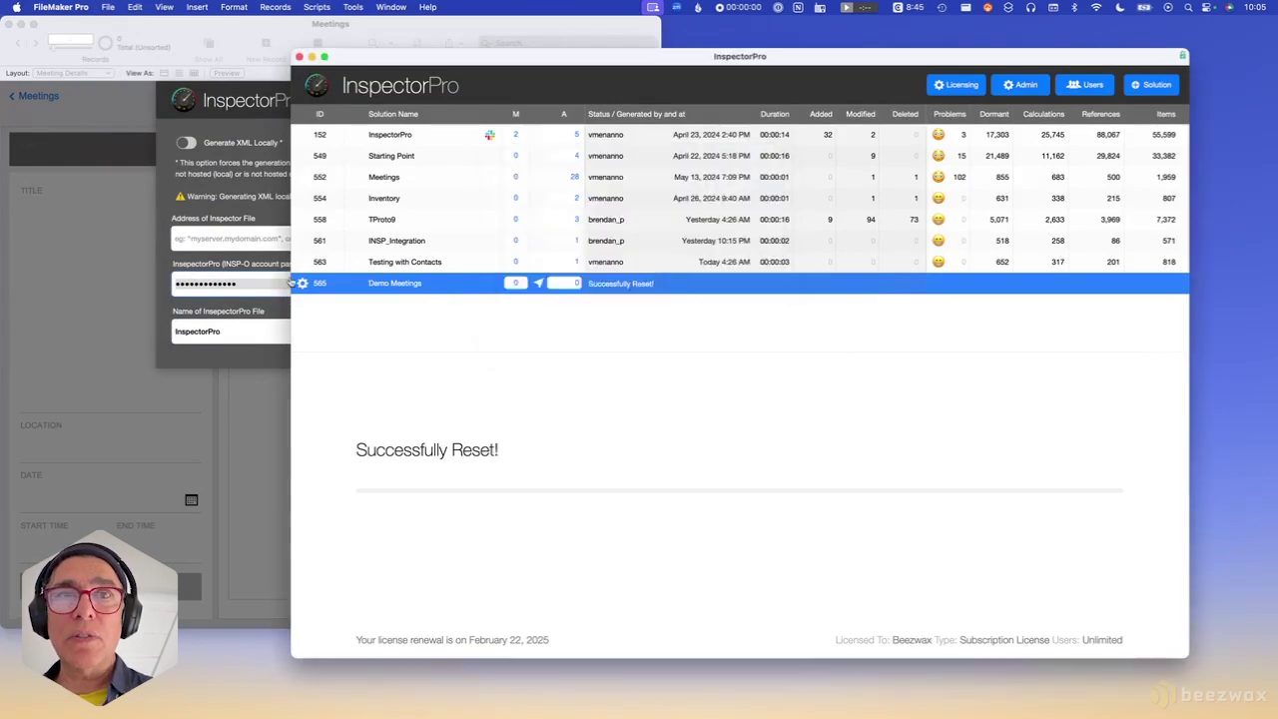
left_click(233, 284)
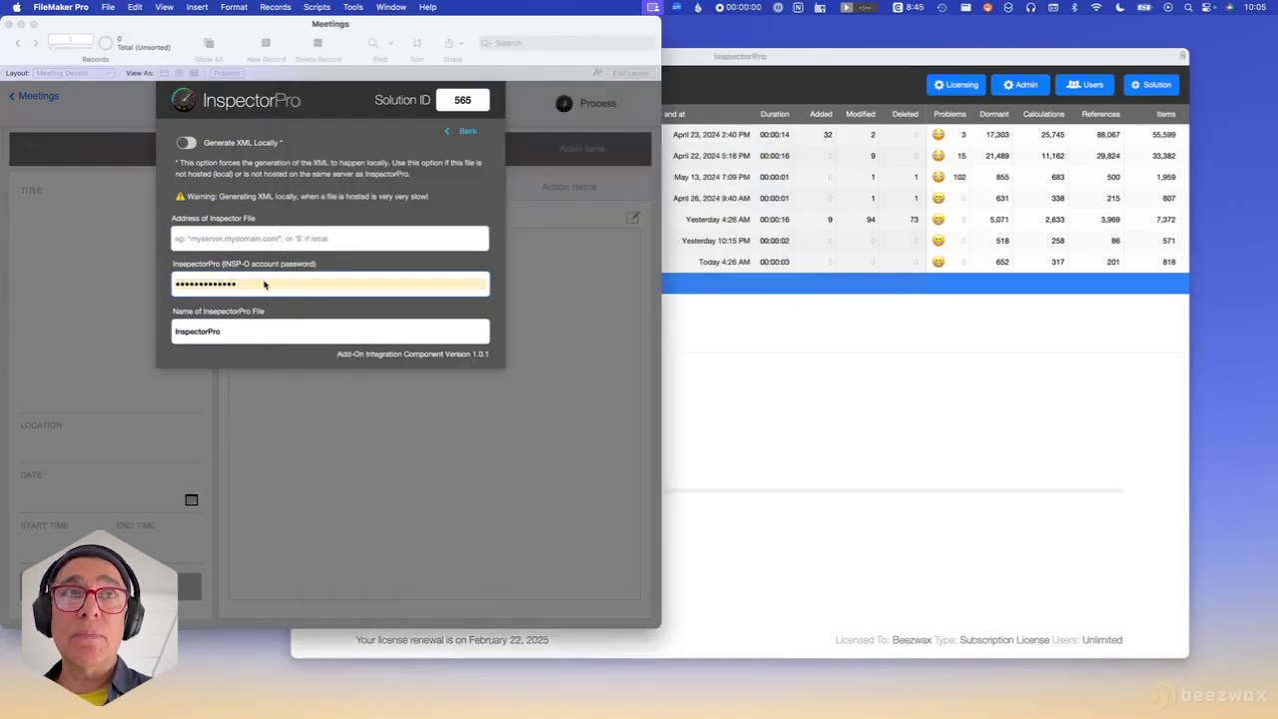
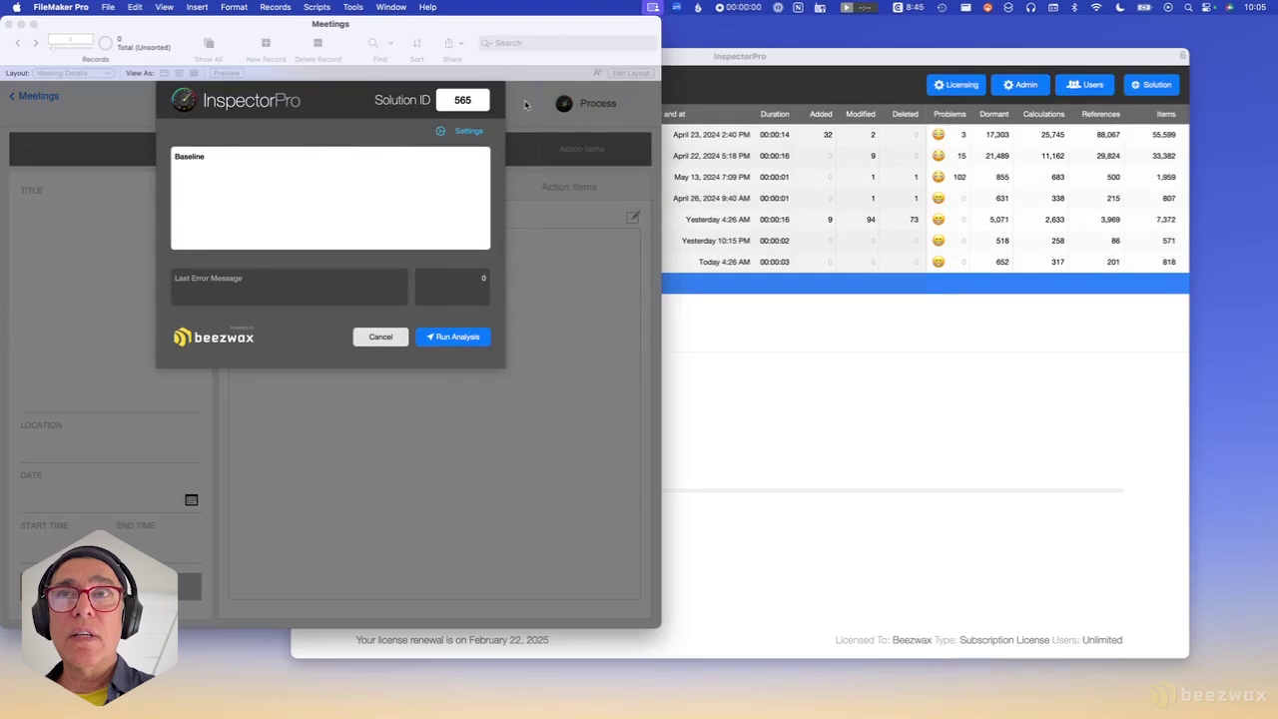
Cancel the add-on's Process dialog without running the analysis and close the Meetings window.
key("Escape")
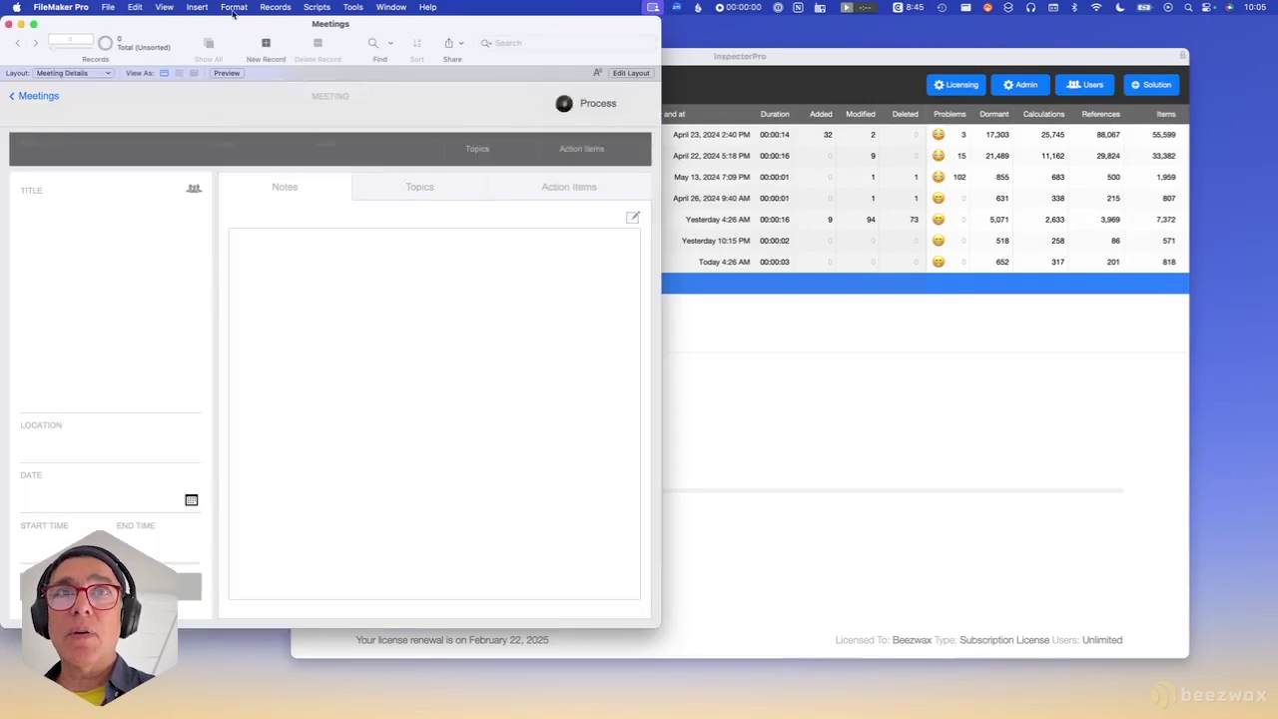
left_click(8, 23)
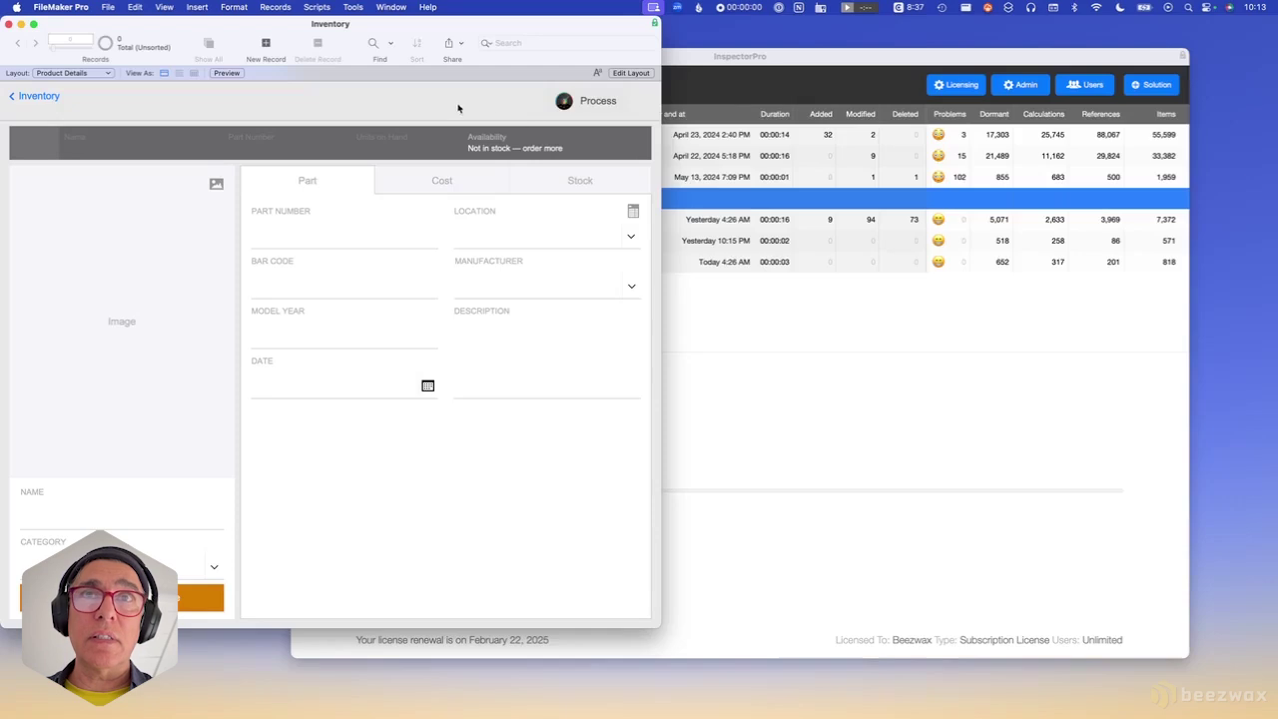
Check the Inventory file's Solution ID 554 against the InspectorPro solution list and run the add-on's analysis with the comment Baseline.
left_click(585, 108)
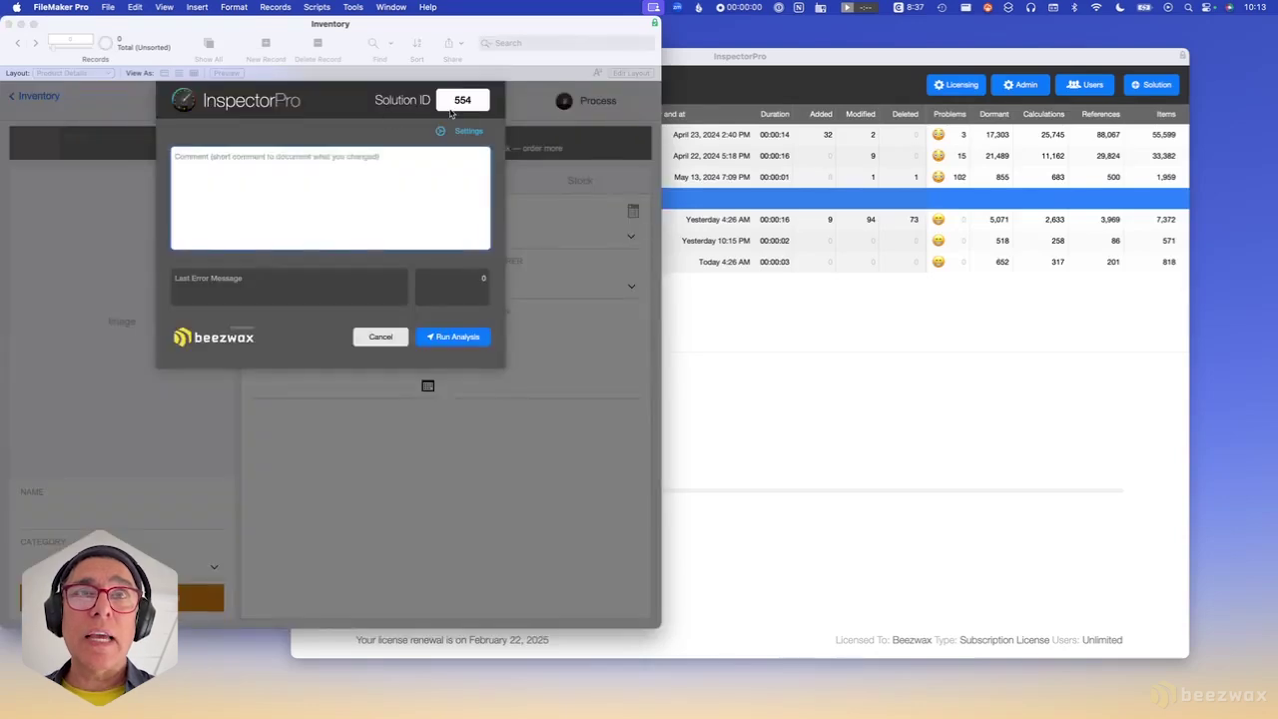
left_click(729, 104)
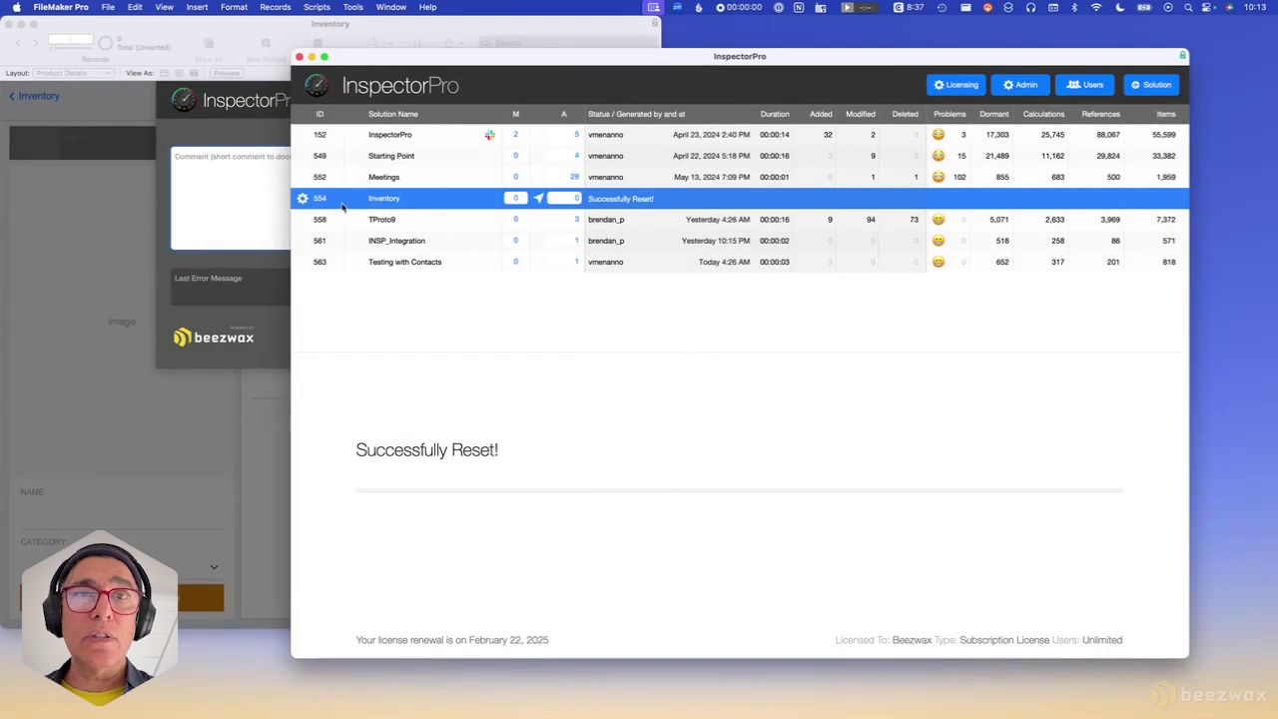
left_click(273, 125)
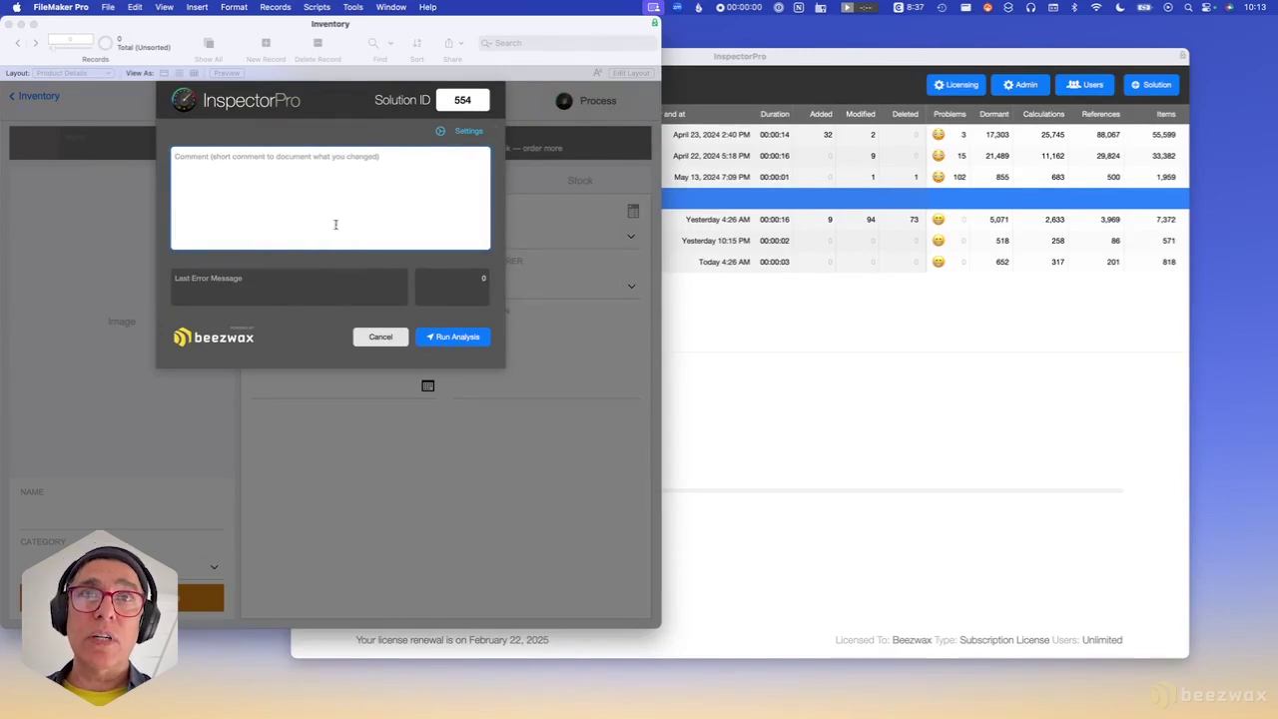
left_click(709, 104)
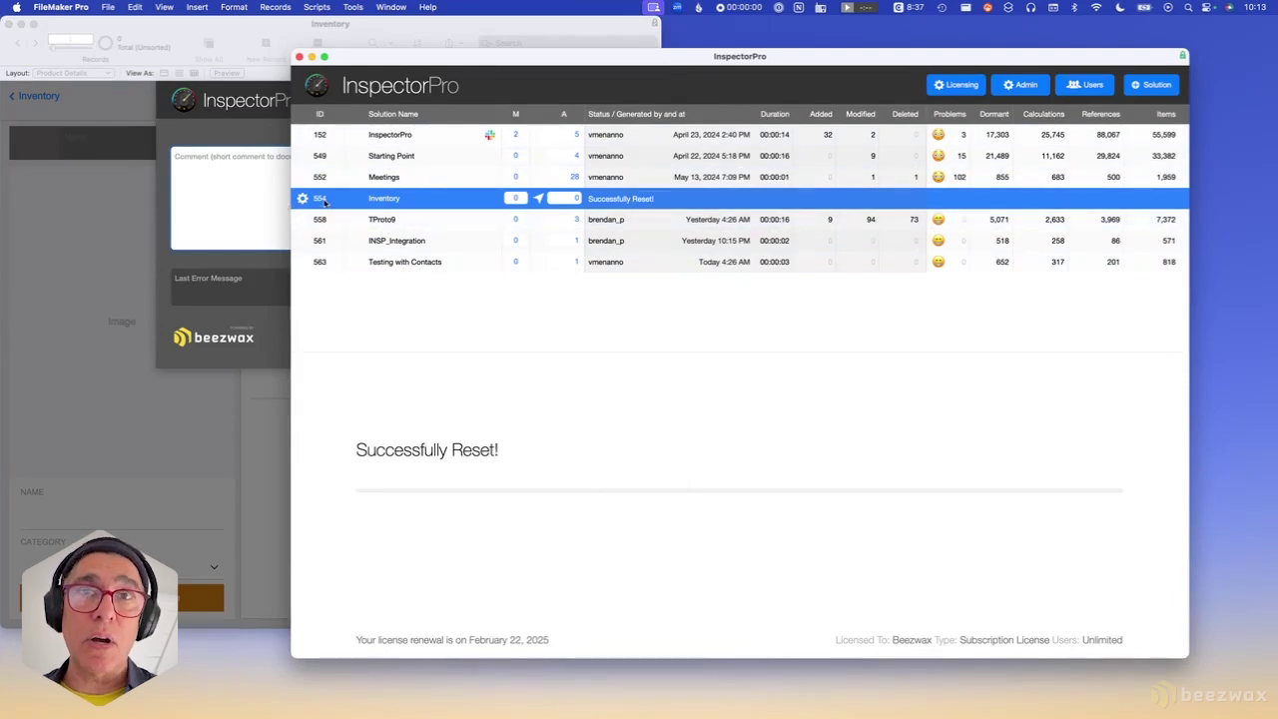
left_click(270, 123)
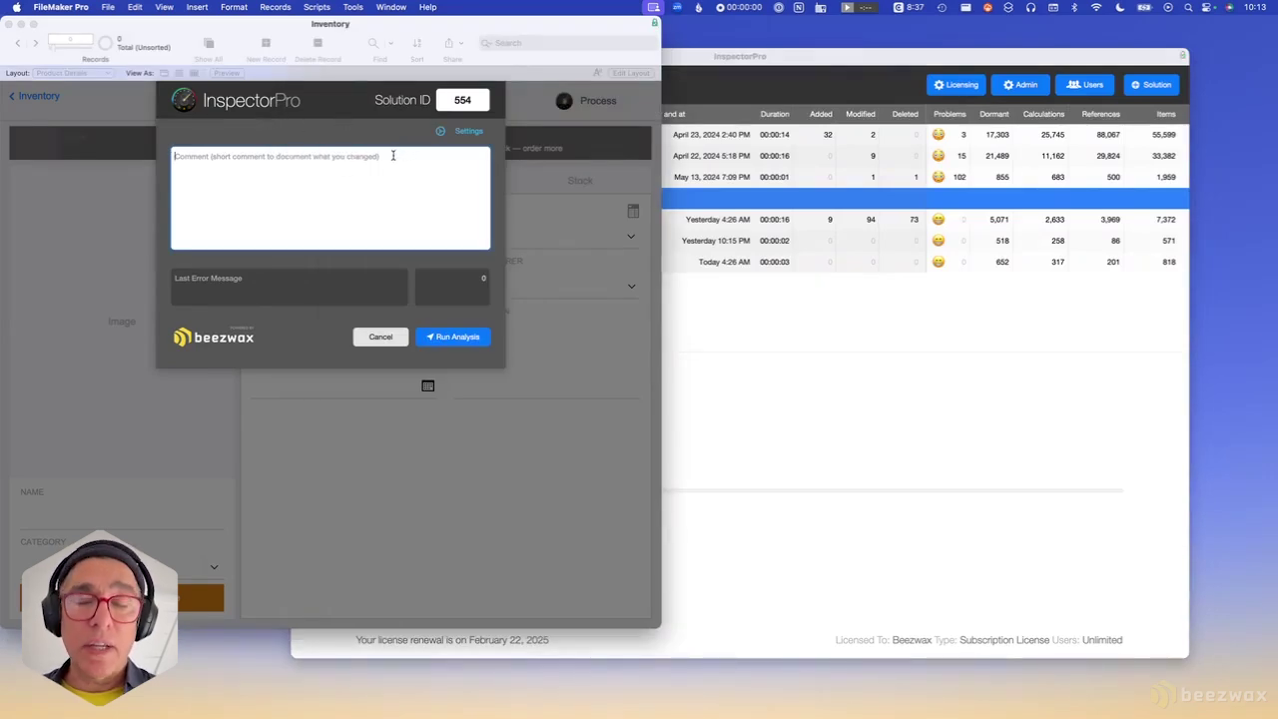
type("Baseline")
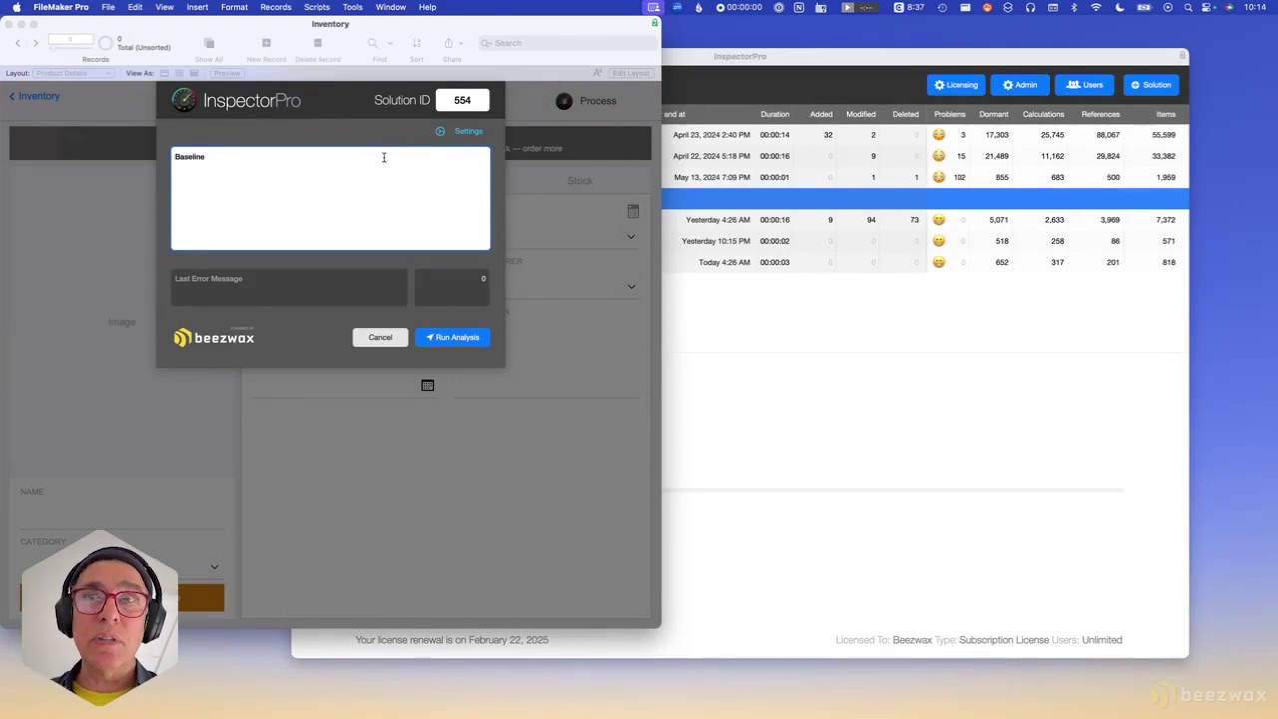
key("Return")
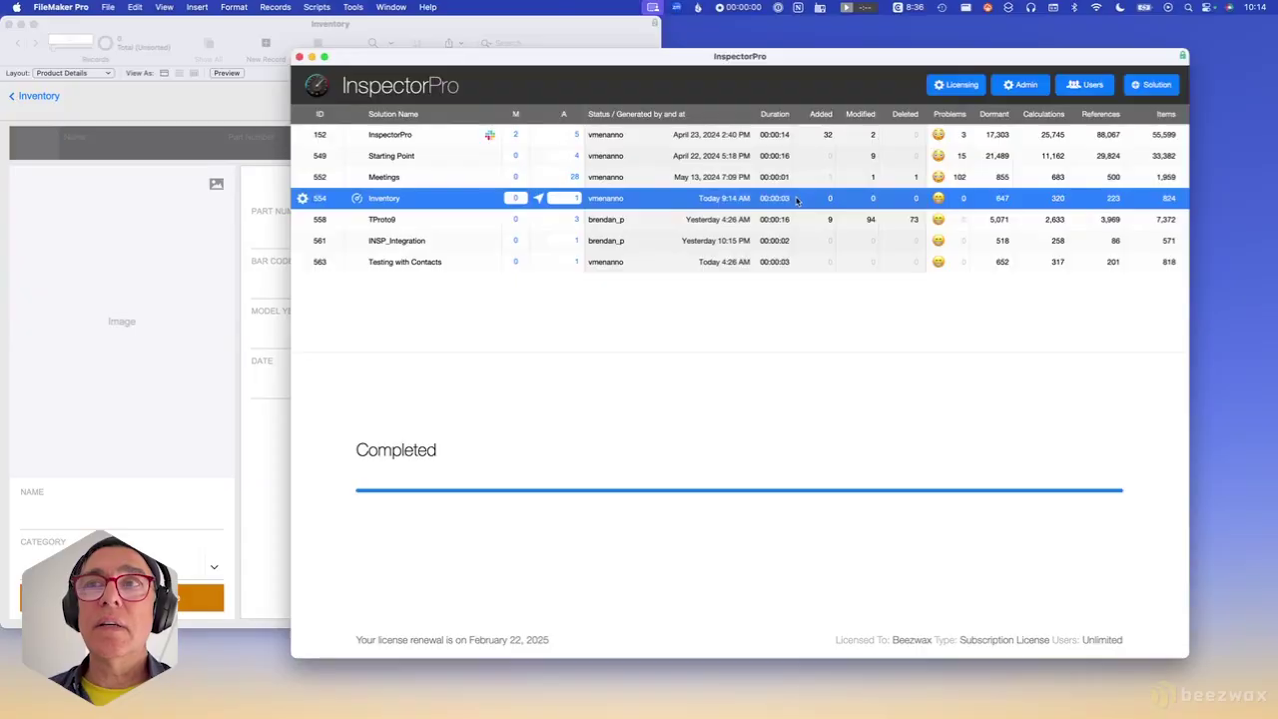
Draw an icon-only button about 136 by 54 pt in the Product Details layout's Top Navigation part, using the circular gear icon.
left_click(390, 27)
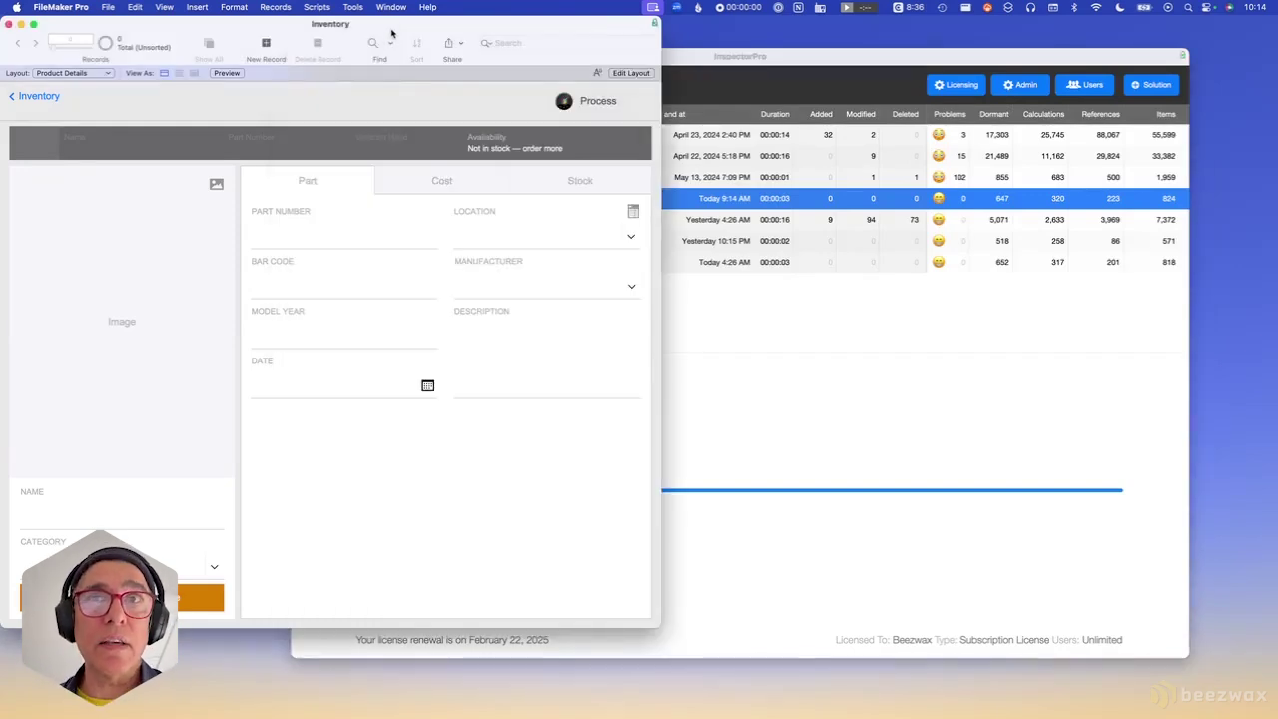
key("super+l")
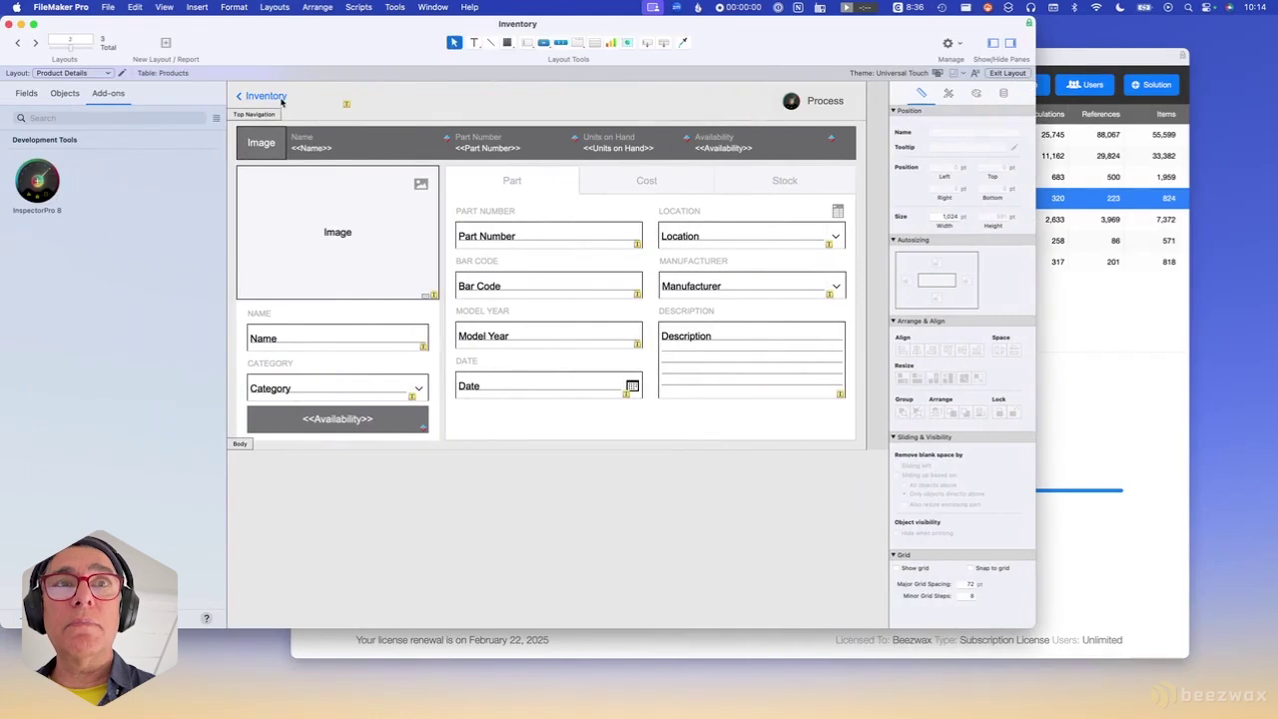
left_click(545, 43)
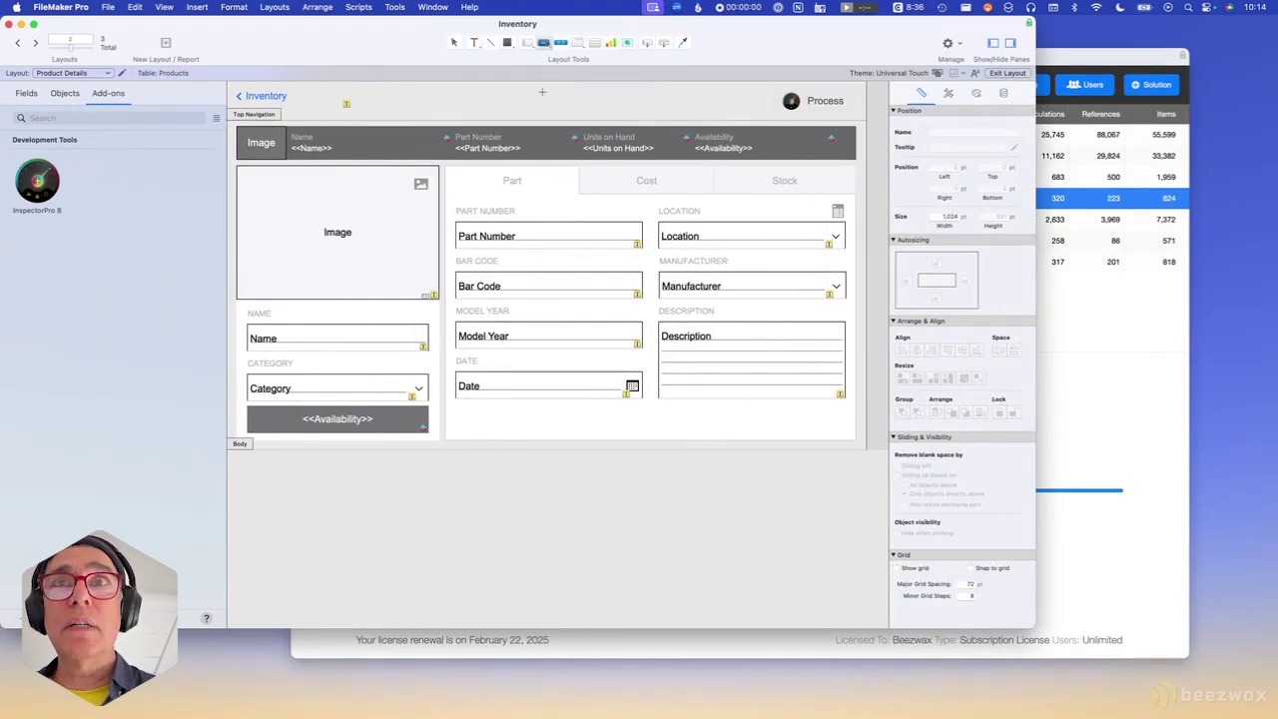
left_click_drag(590, 110, 629, 124)
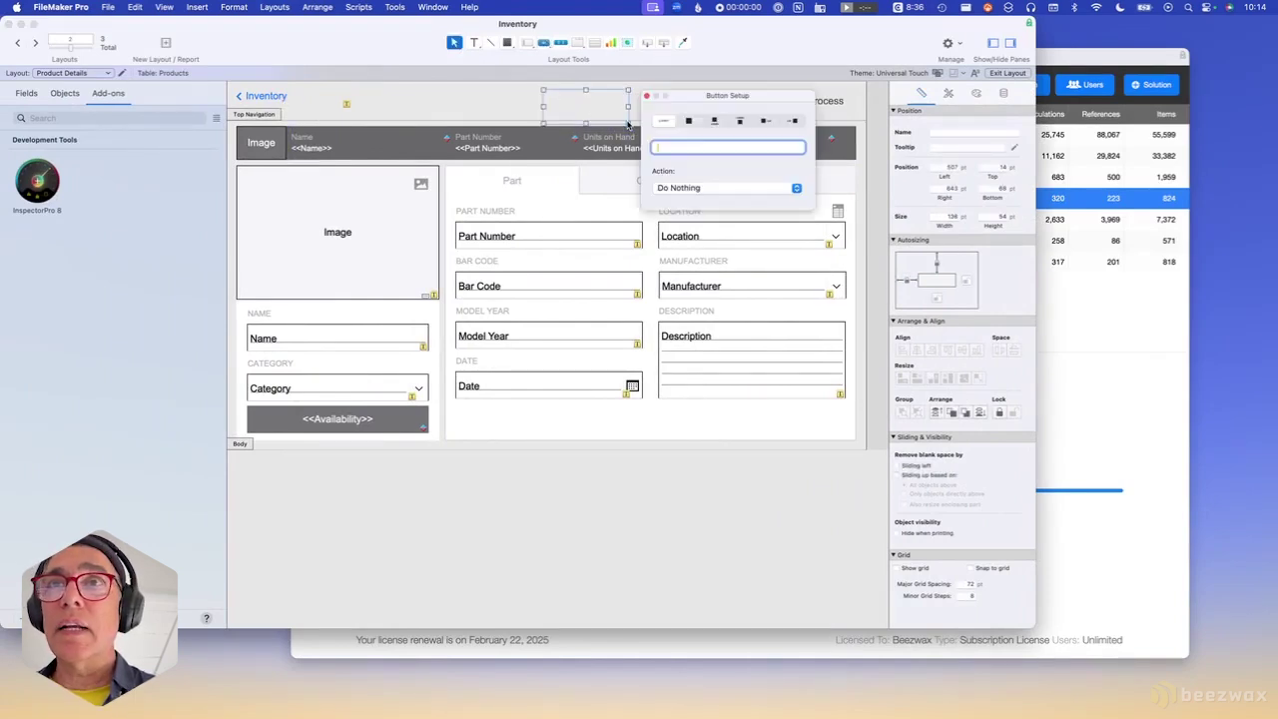
left_click(688, 121)
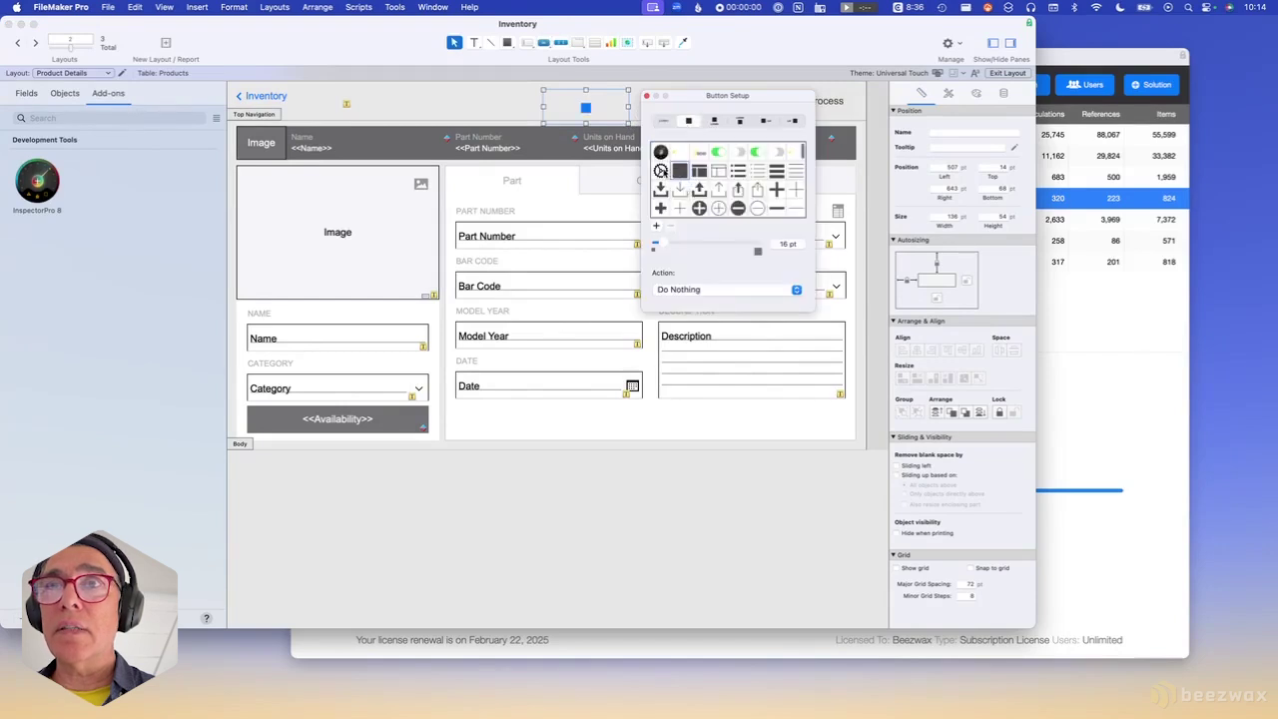
left_click(660, 169)
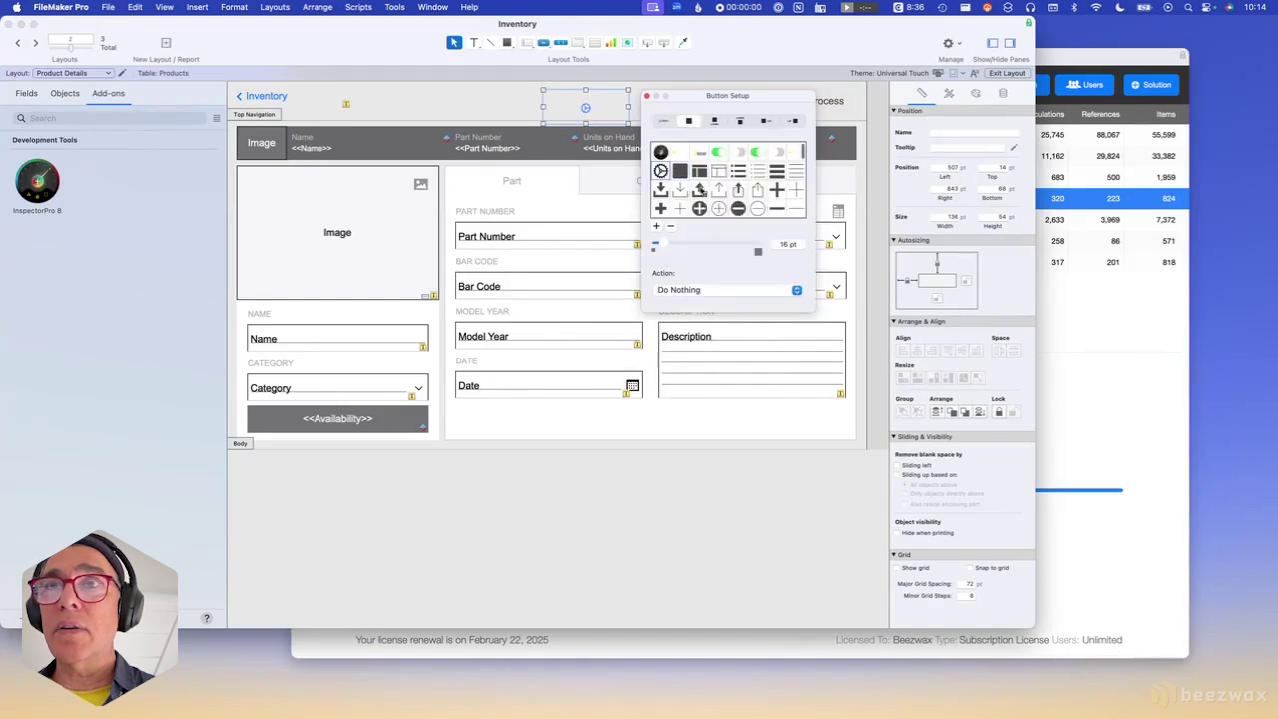
Resize the new button to about 117 by 40 pt, set its icon to 19 pt and move it beside the Inventory link.
left_click(627, 121)
left_click_drag(626, 121, 614, 113)
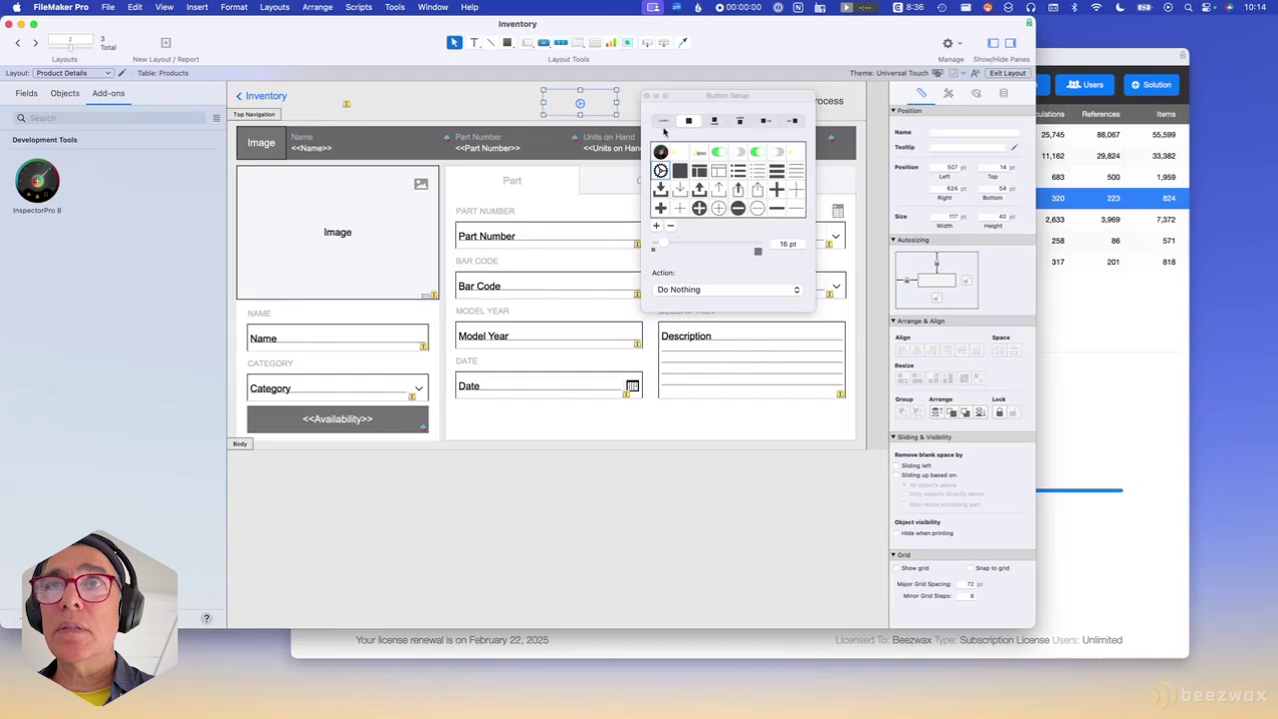
left_click_drag(664, 246, 670, 245)
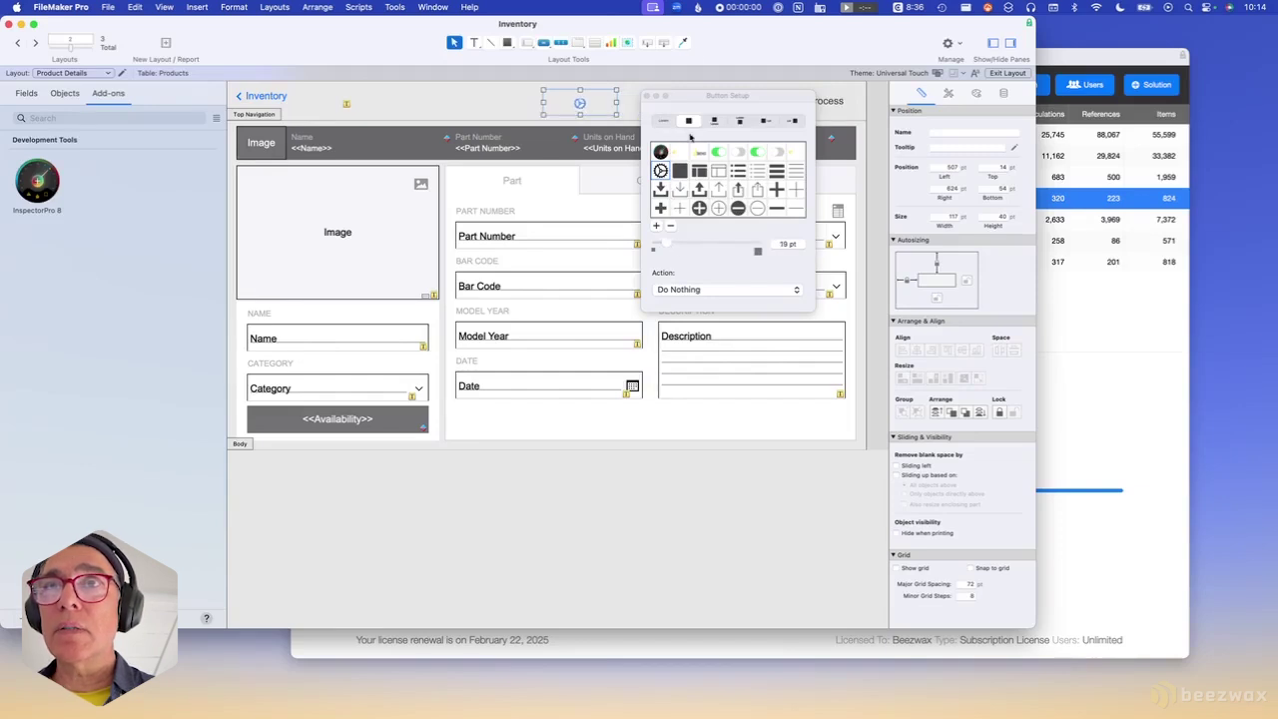
left_click(646, 96)
left_click_drag(600, 105, 419, 103)
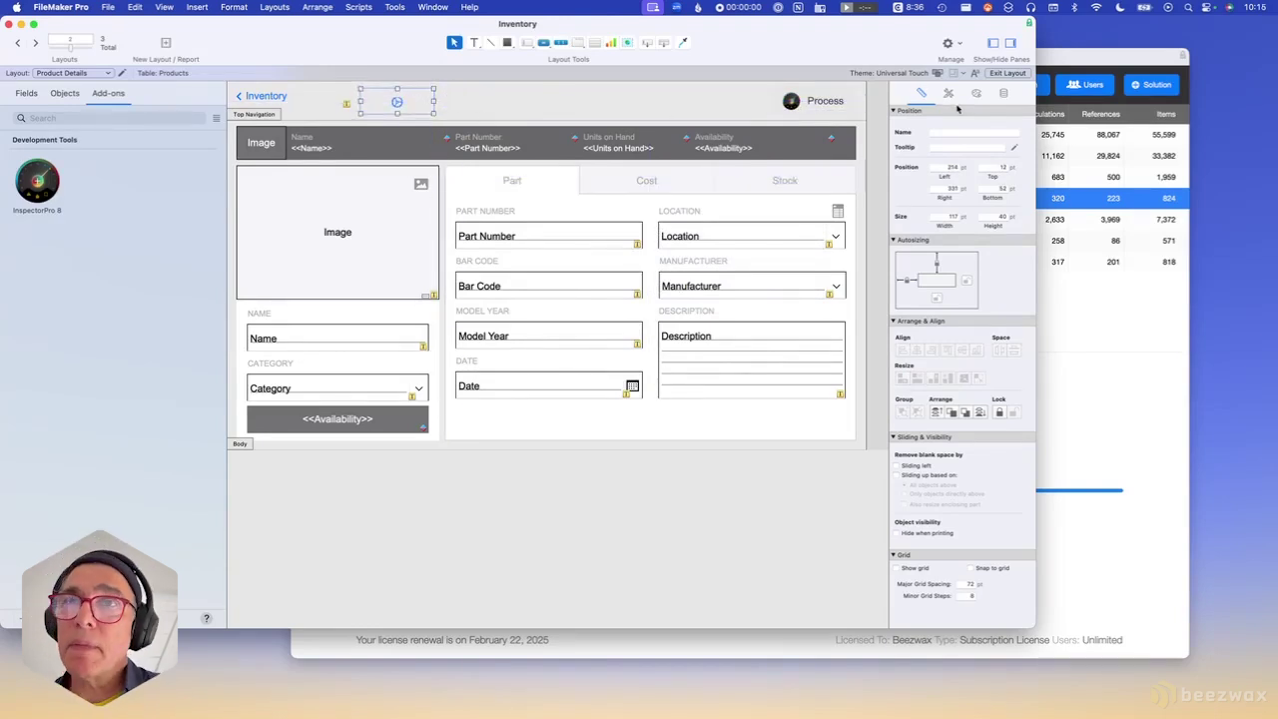
key("super+i")
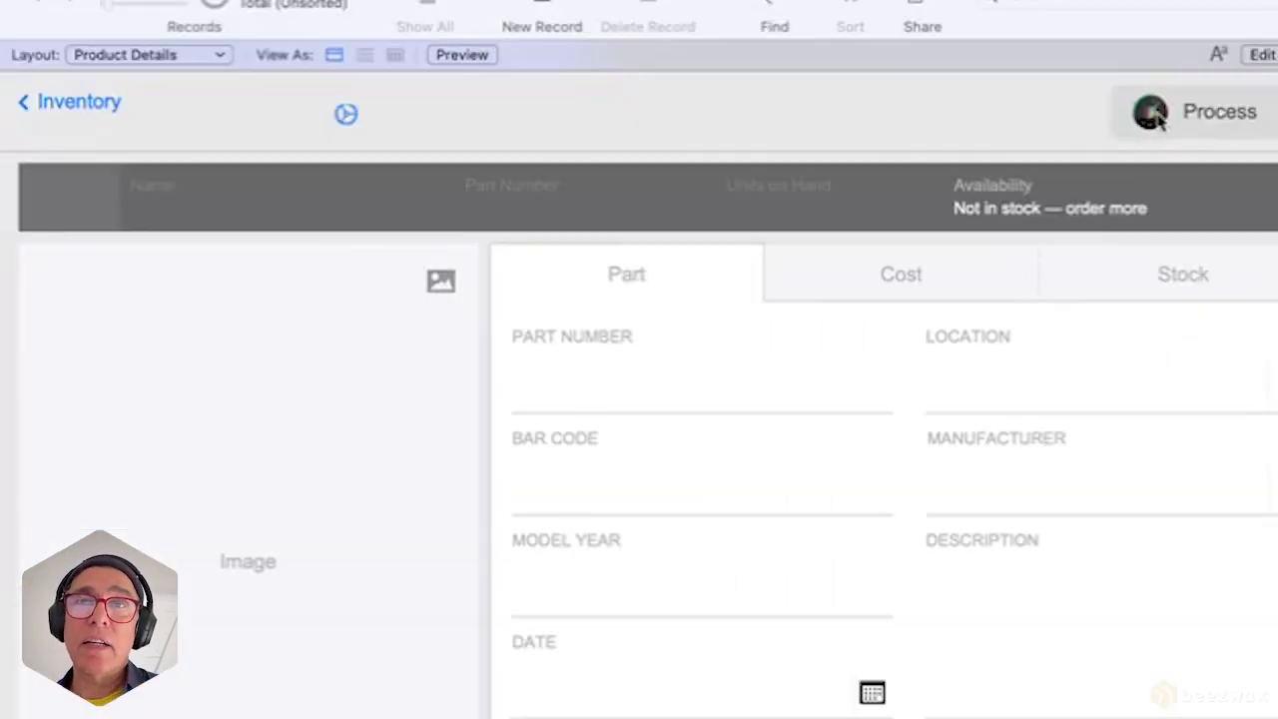
Run the add-on's analysis of the Inventory file with the comment "Added a button to the layout" and bring the InspectorPro solution list forward.
left_click(1153, 114)
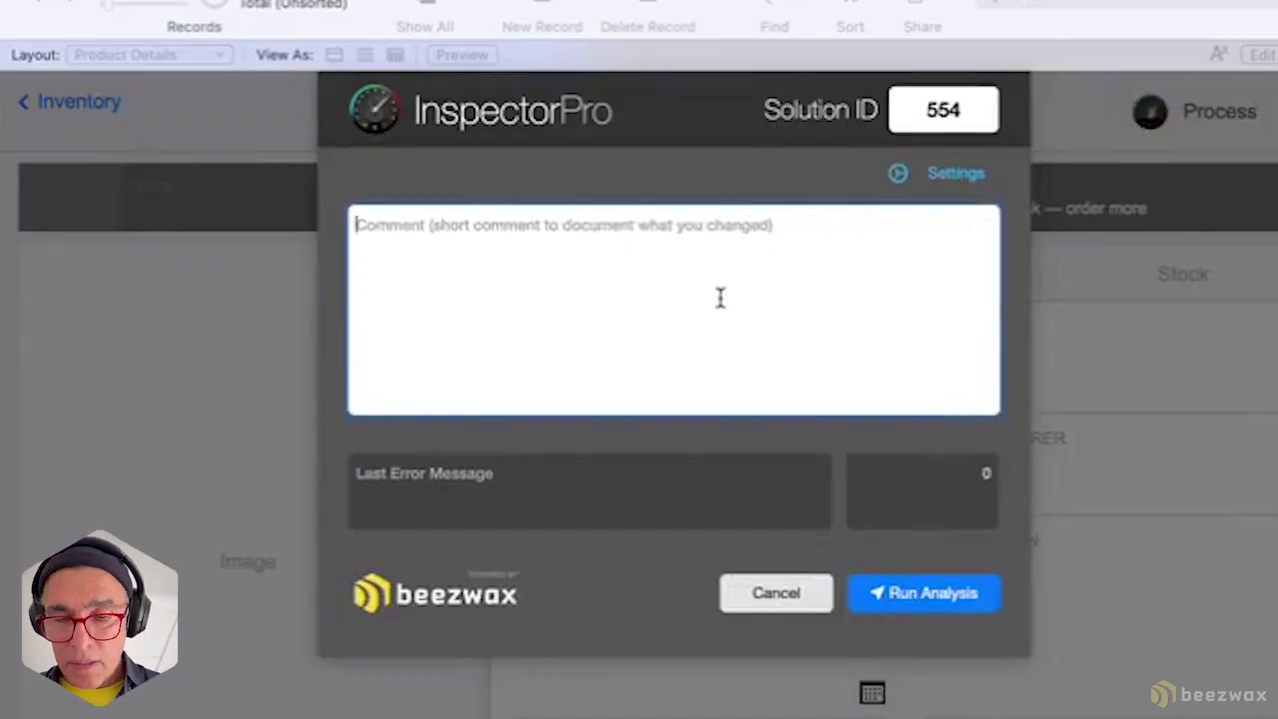
type("Added")
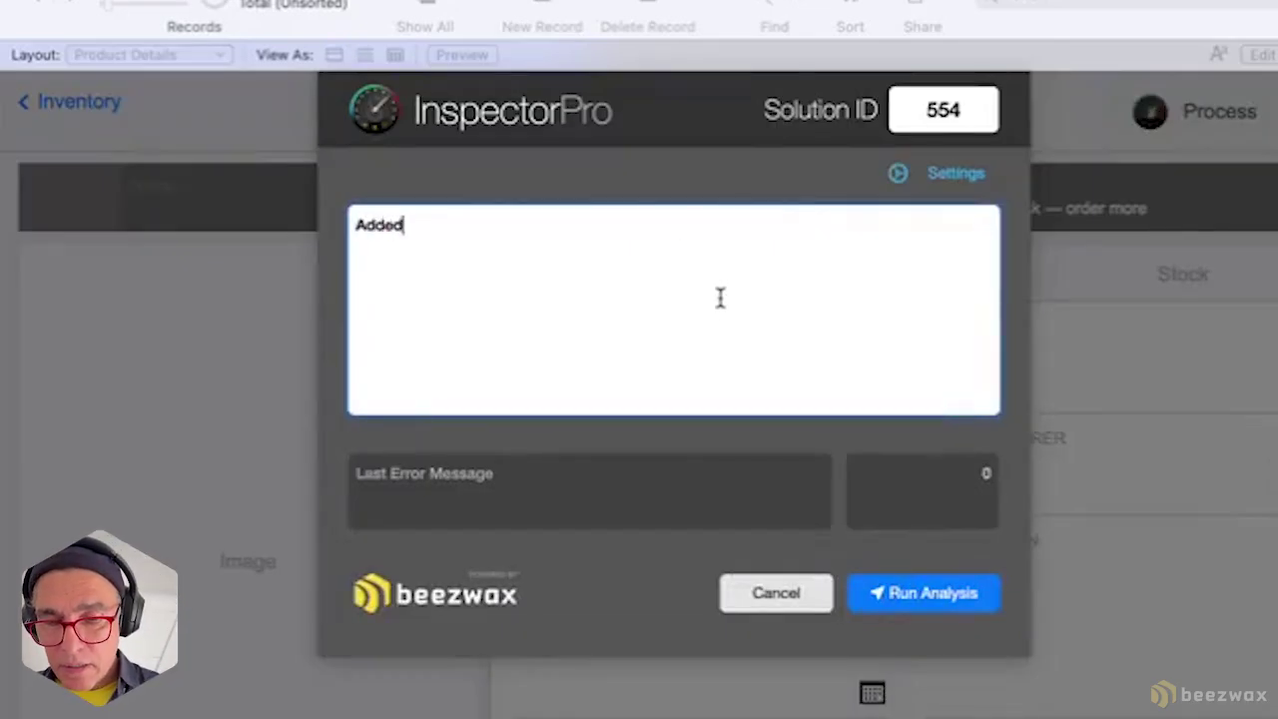
type(" a button to the")
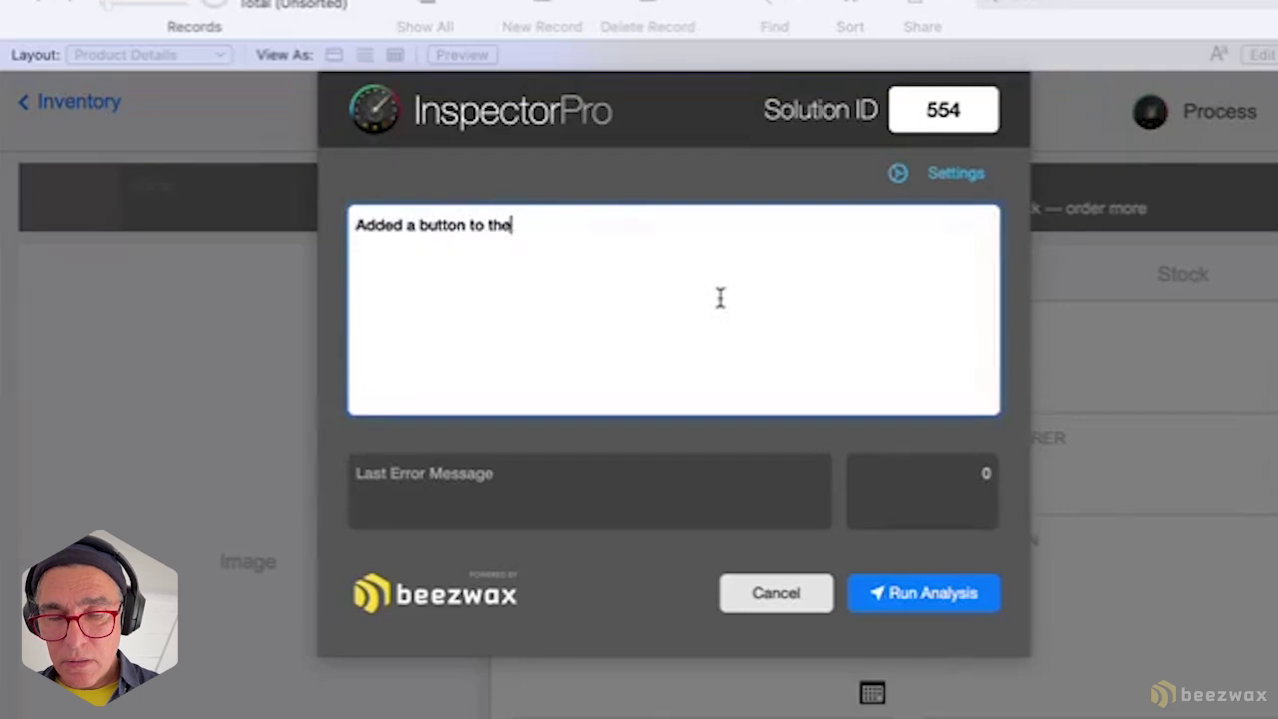
type(" layout")
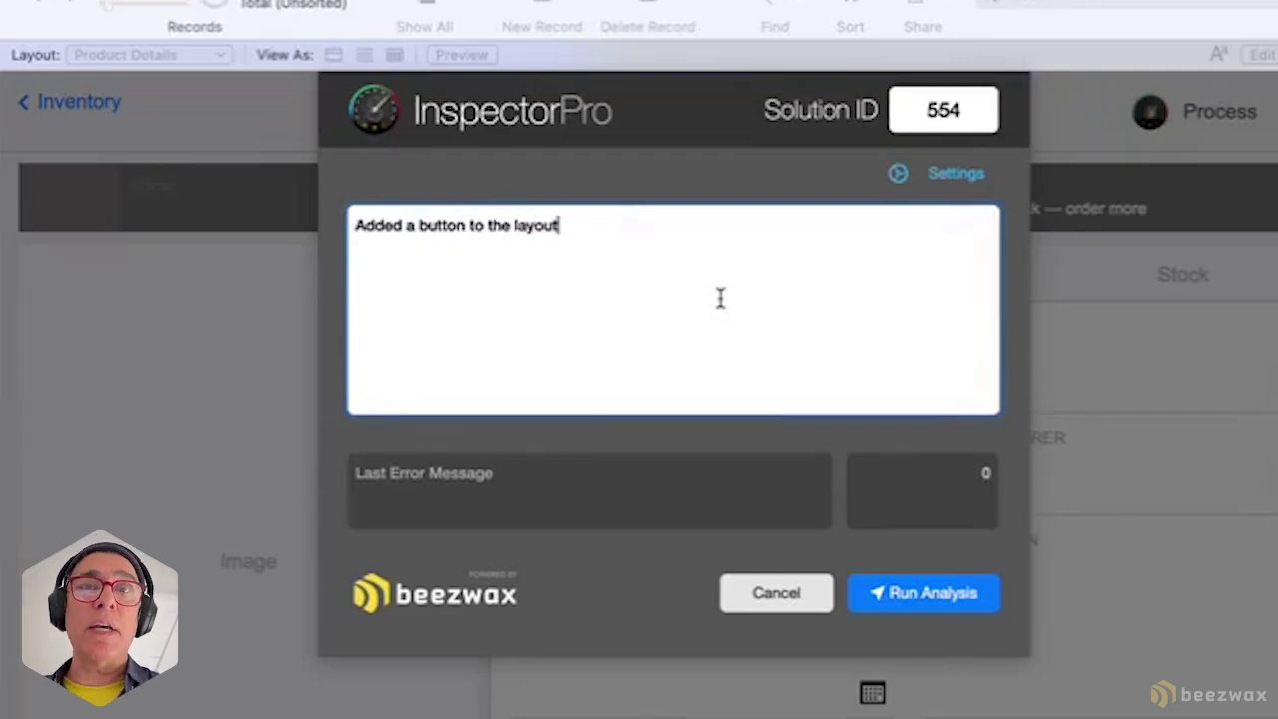
left_click(949, 585)
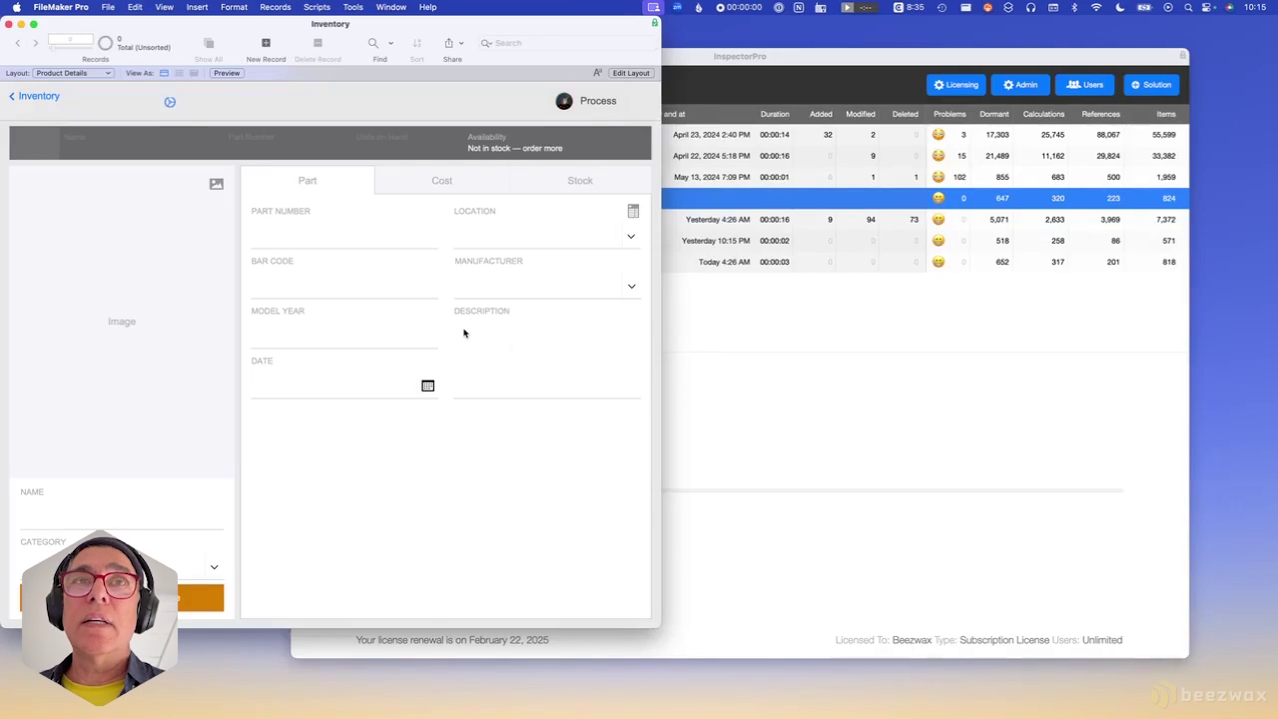
left_click(725, 90)
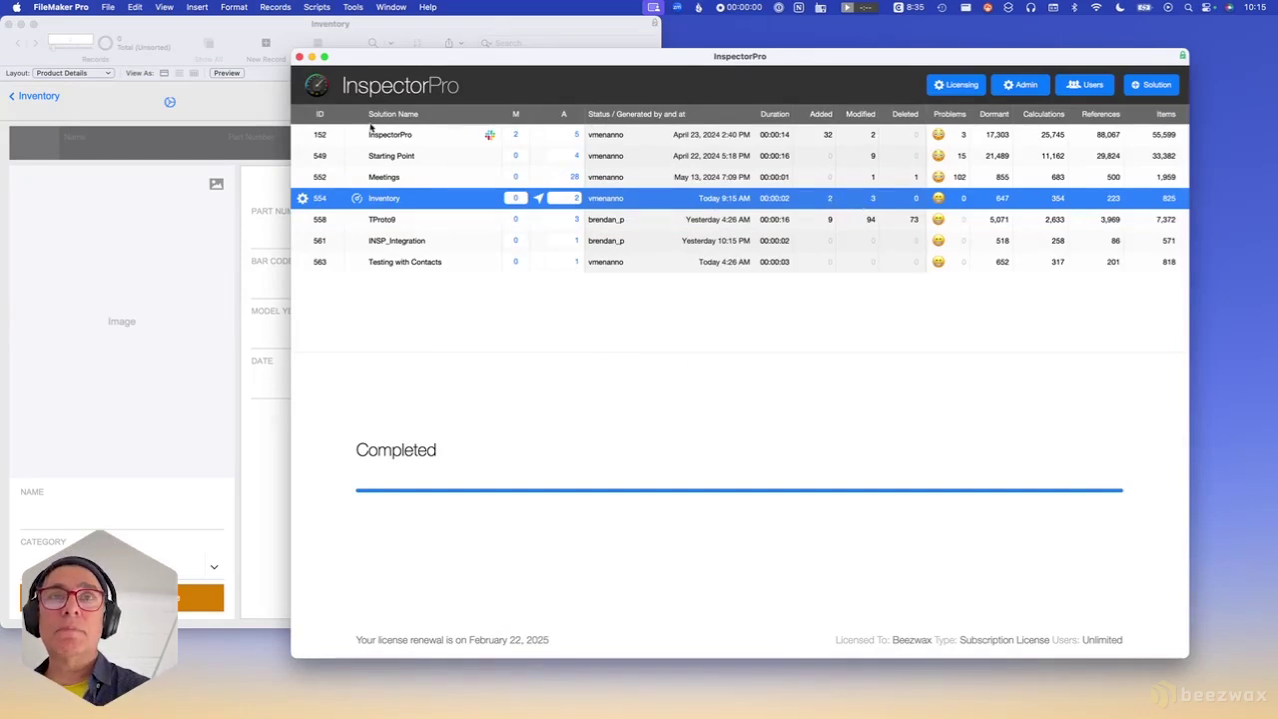
Delete the gear icon button beside the Inventory link in the Product Details layout and return to Browse mode.
left_click(260, 118)
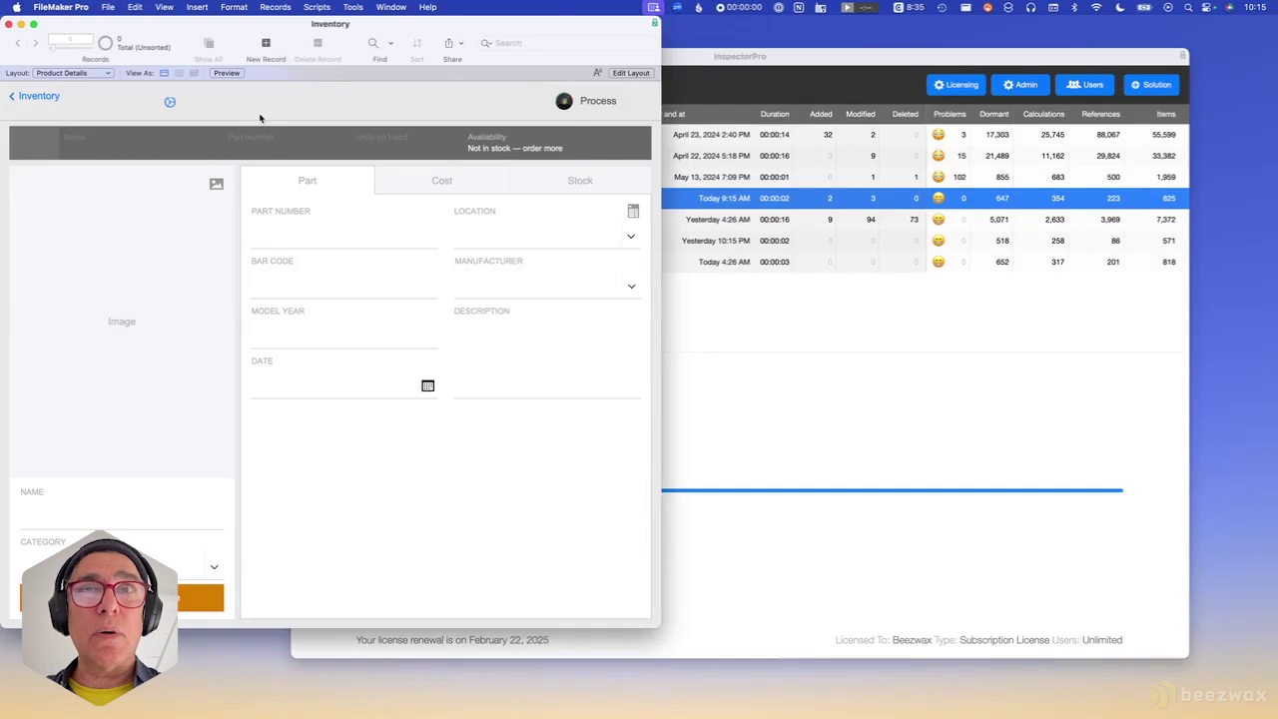
key("super+l")
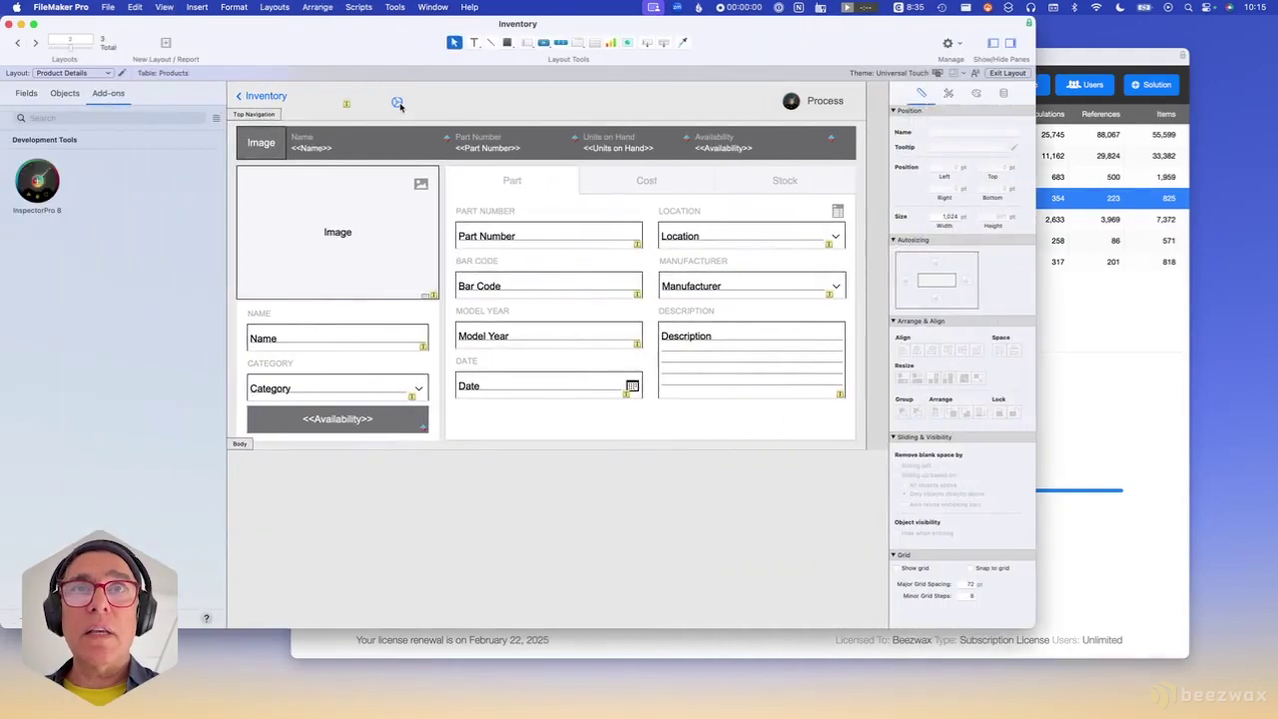
left_click(398, 104)
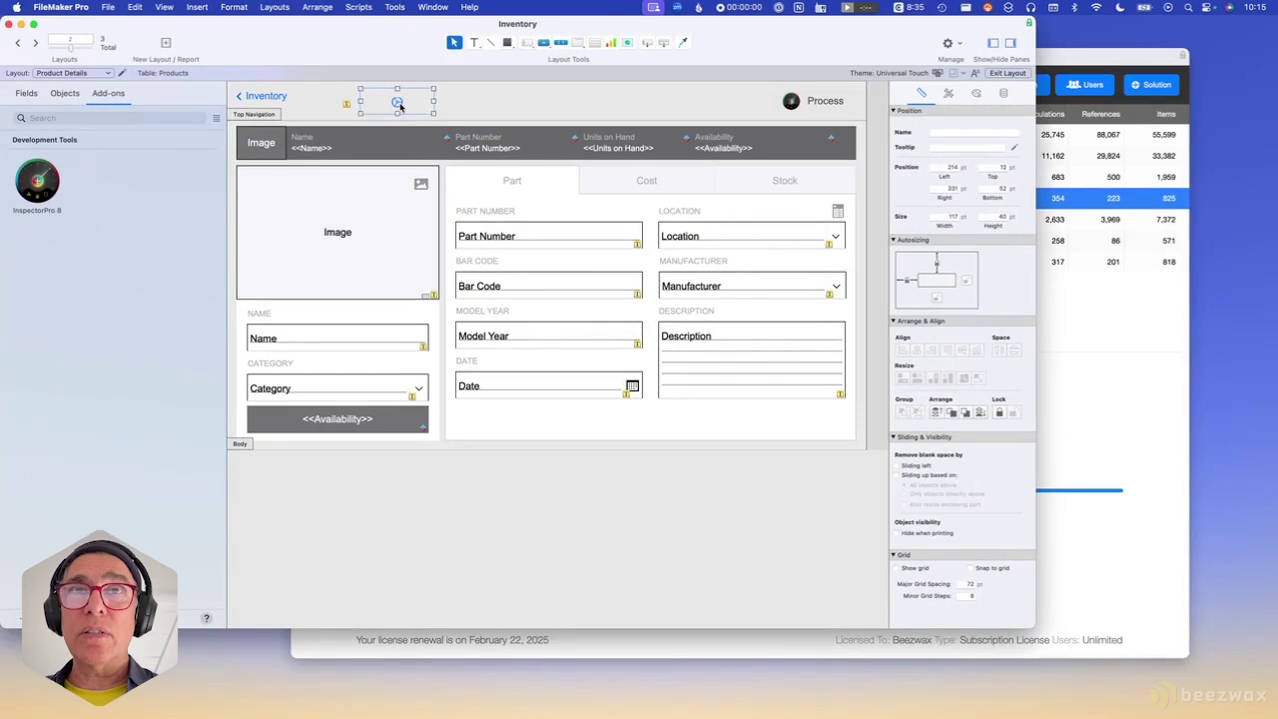
key("Delete")
key("super+b")
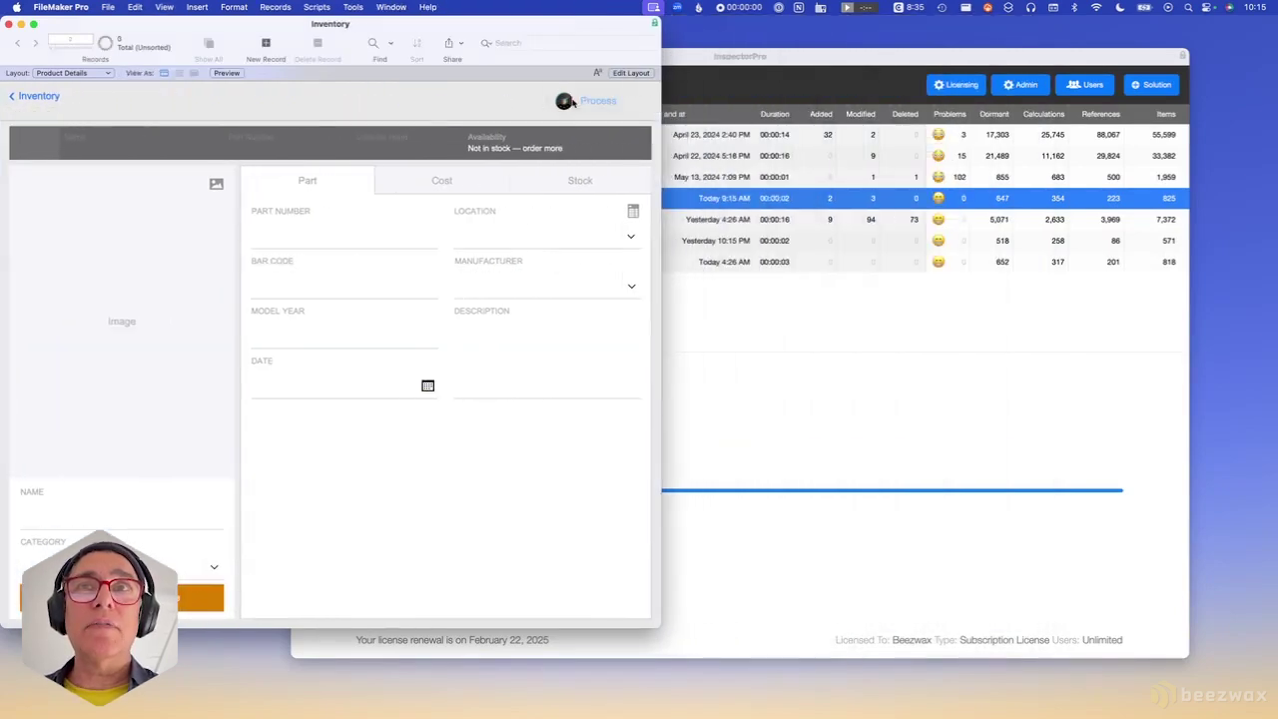
Run the add-on's analysis of the Inventory file for Solution ID 554 and bring the InspectorPro solution list forward.
left_click(569, 105)
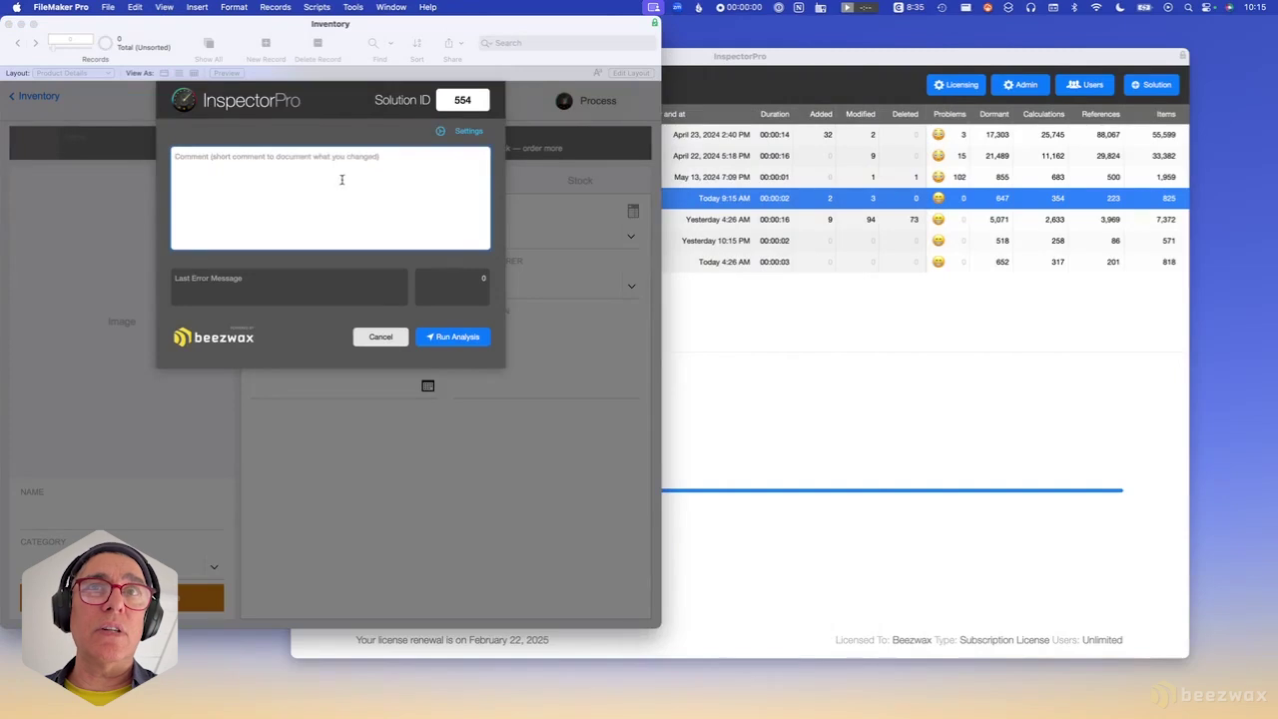
left_click(380, 336)
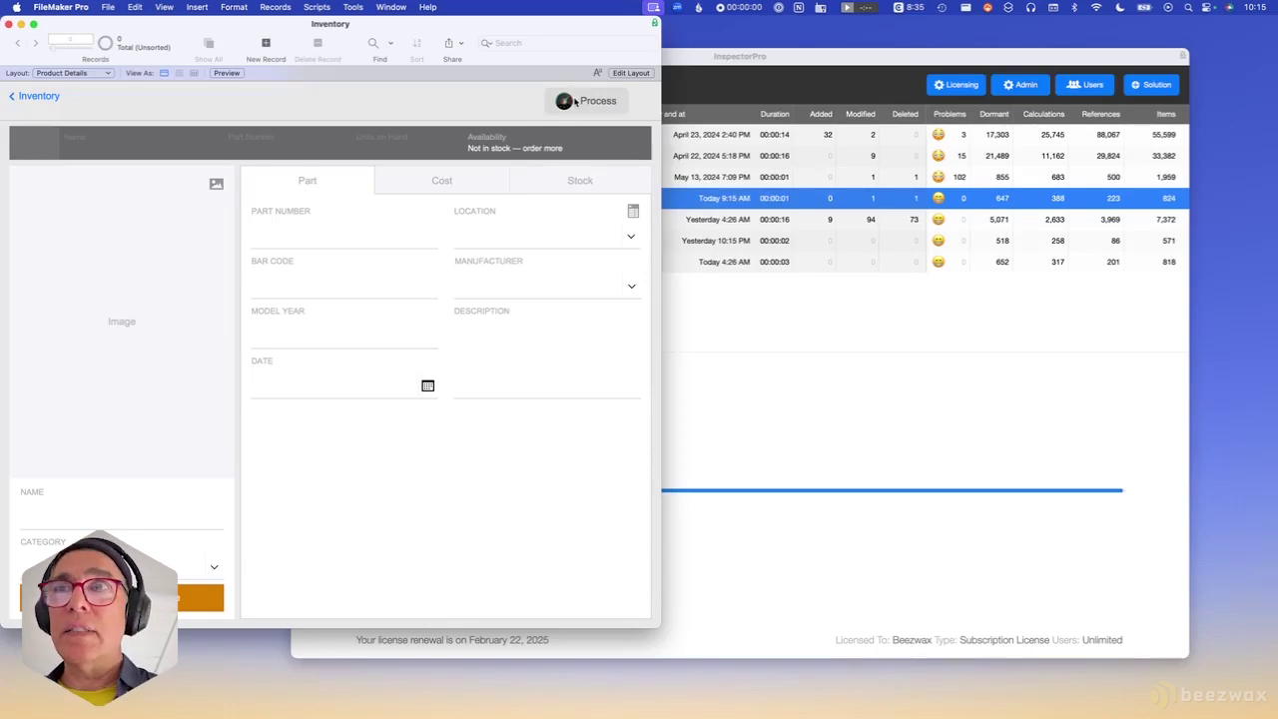
left_click(770, 100)
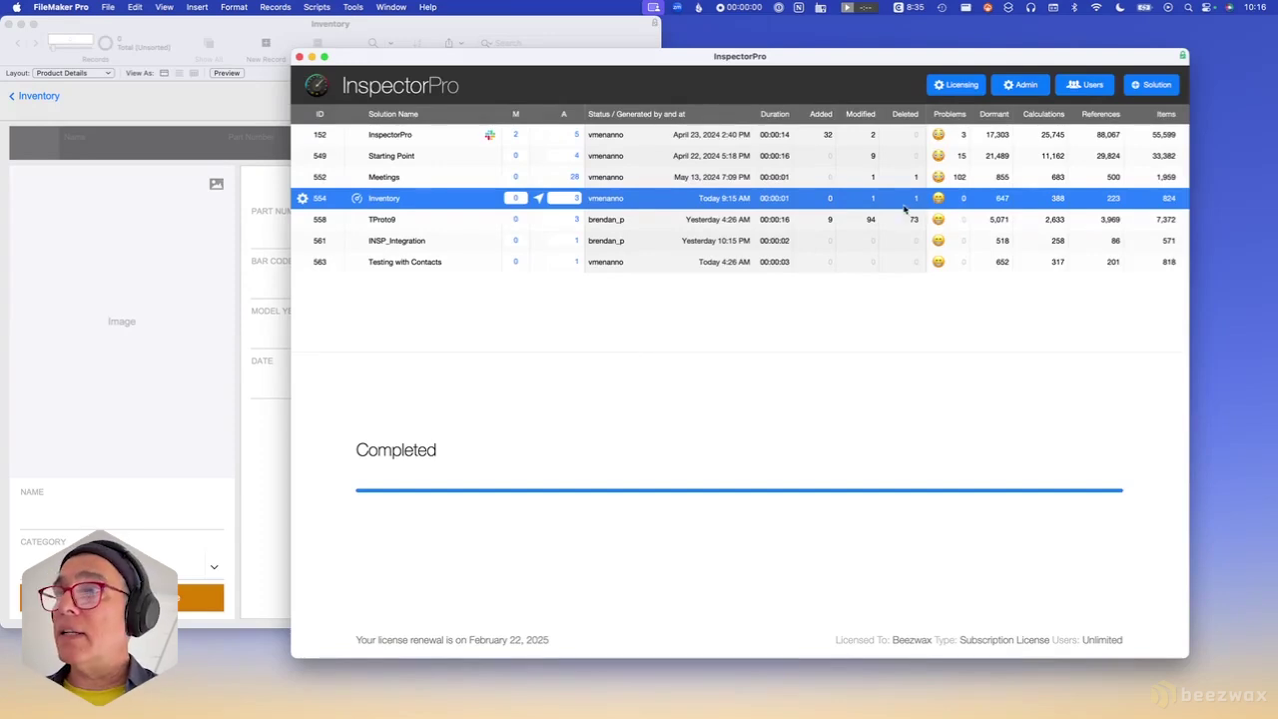
Examine the Integration API upload method for the Inventory solution, including its server, file and script settings, and close without running it.
scroll(527, 200, "down", 1)
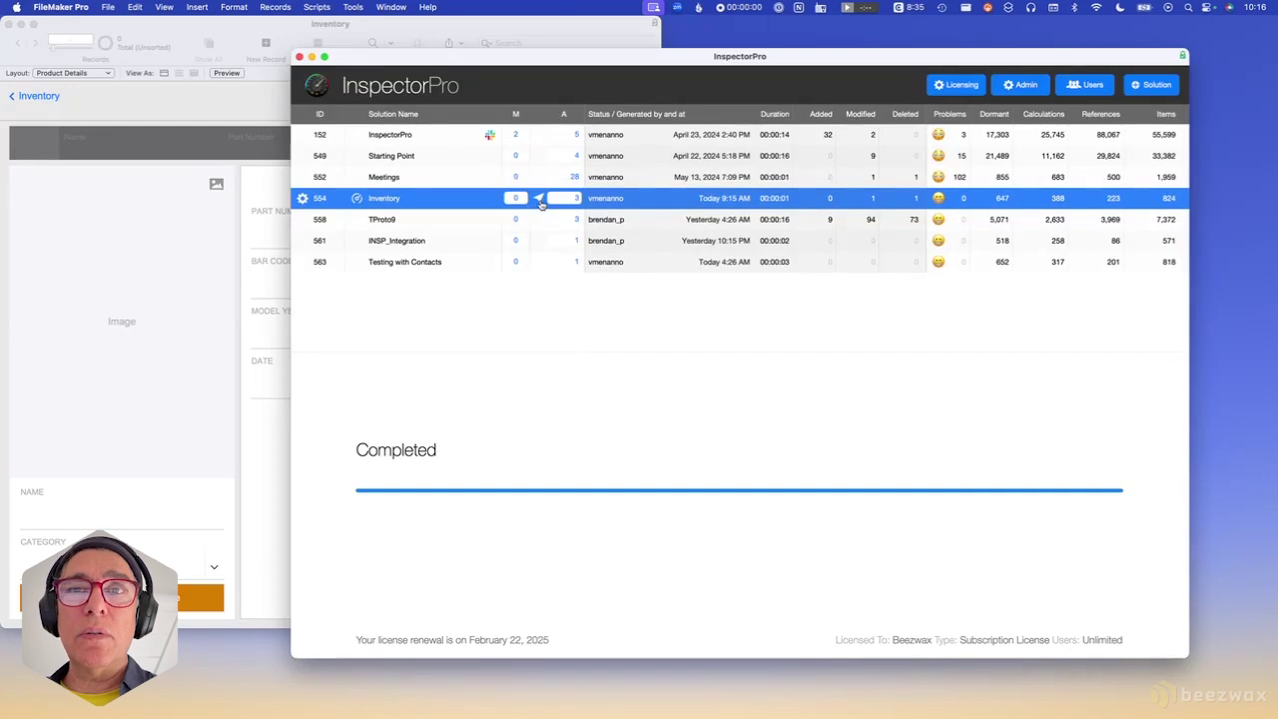
left_click(540, 202)
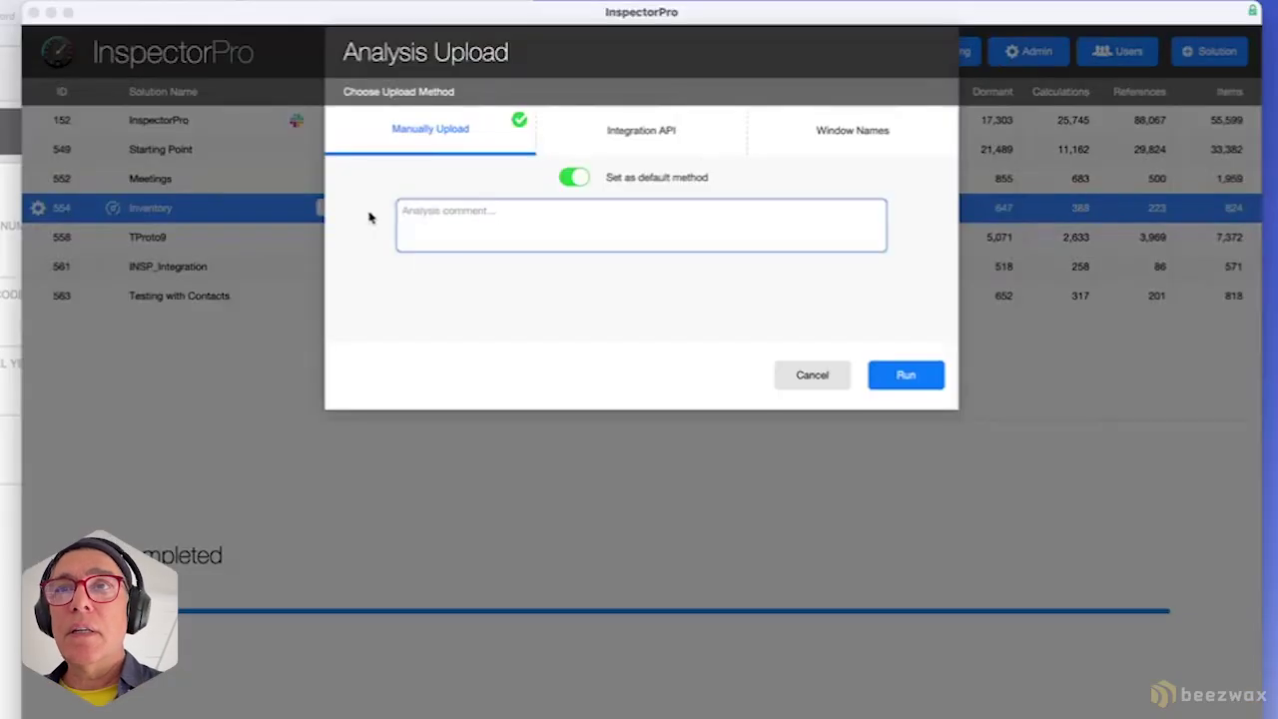
left_click(644, 133)
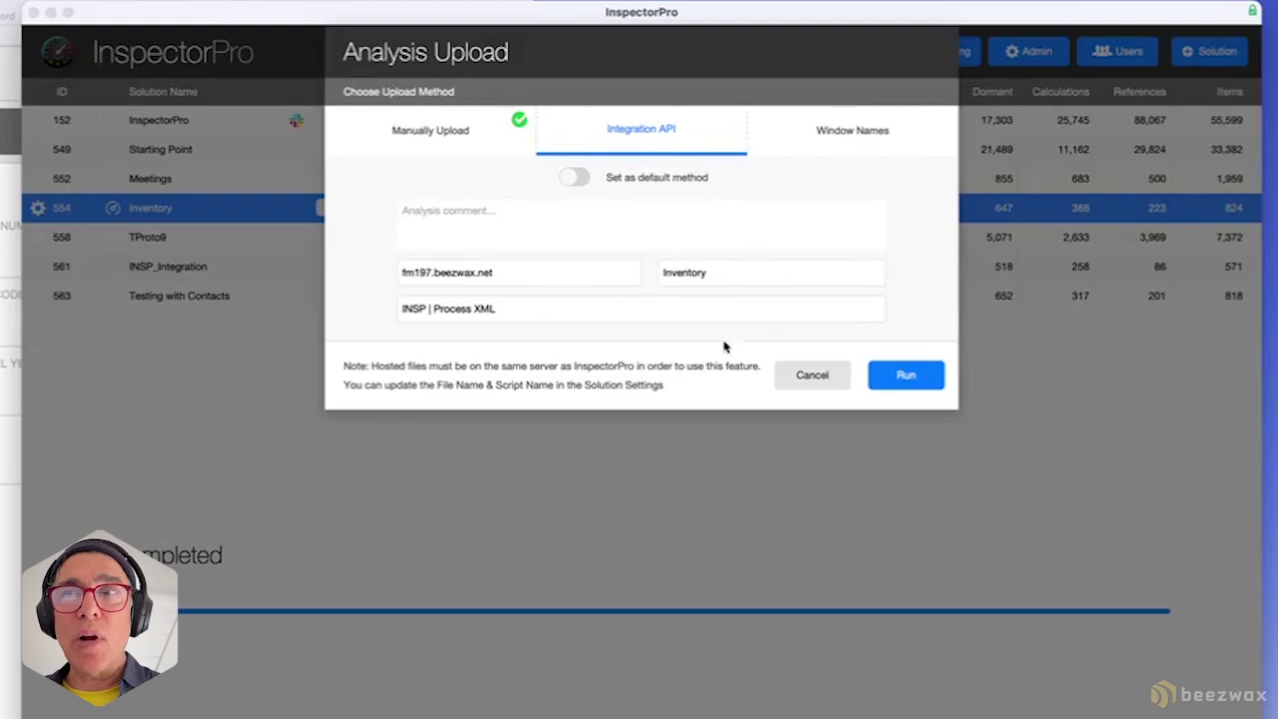
left_click(811, 375)
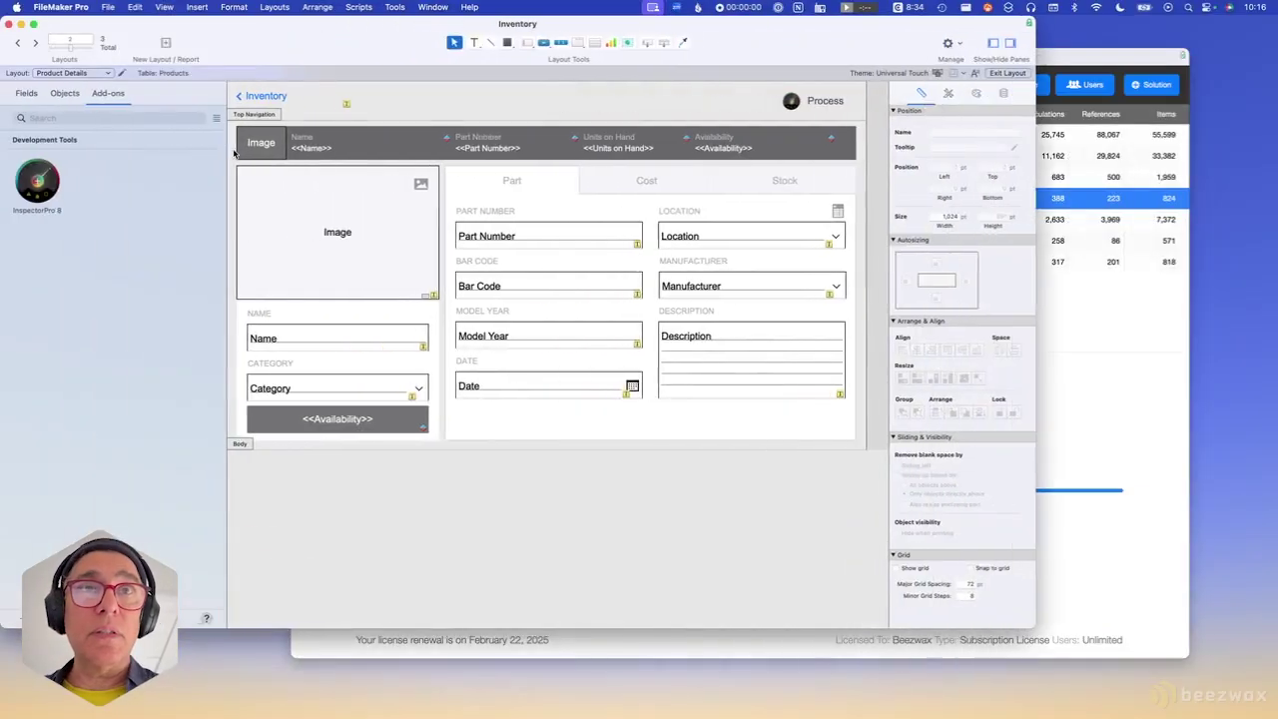
Restore the gear icon button beside the Inventory link in the Product Details layout and return to Browse mode.
scroll(320, 130, "down", 1)
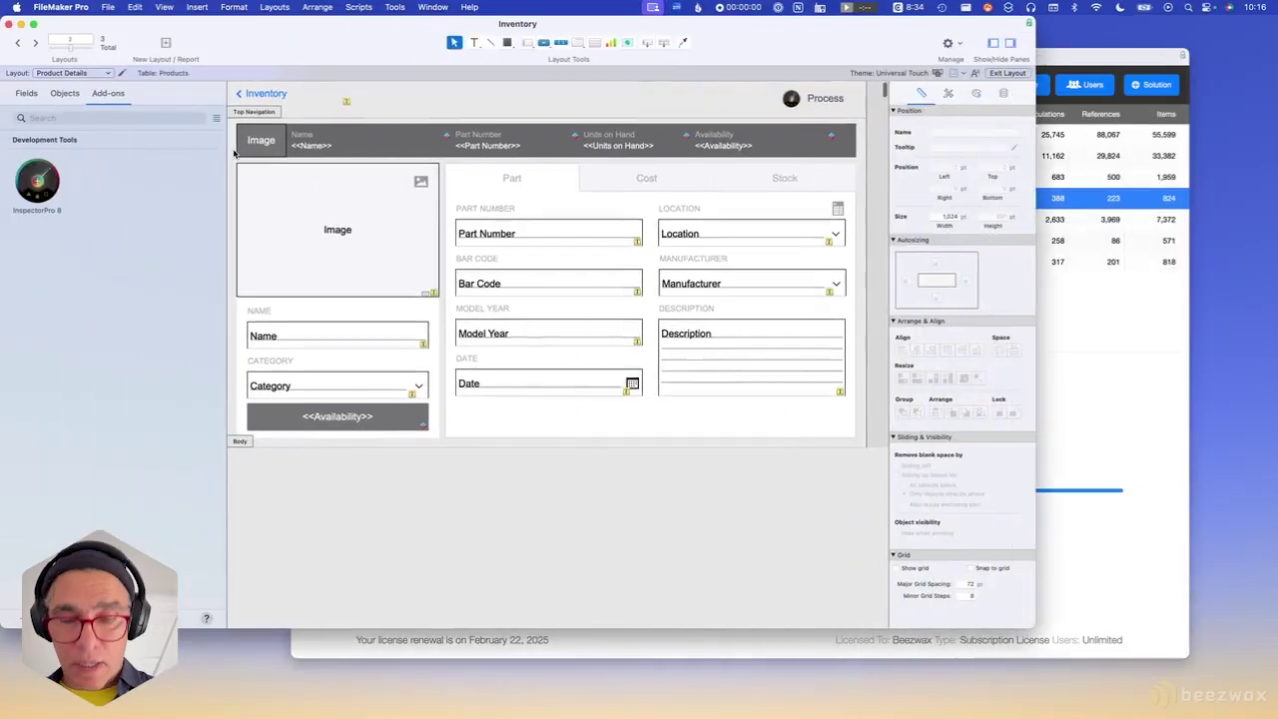
left_click(402, 96)
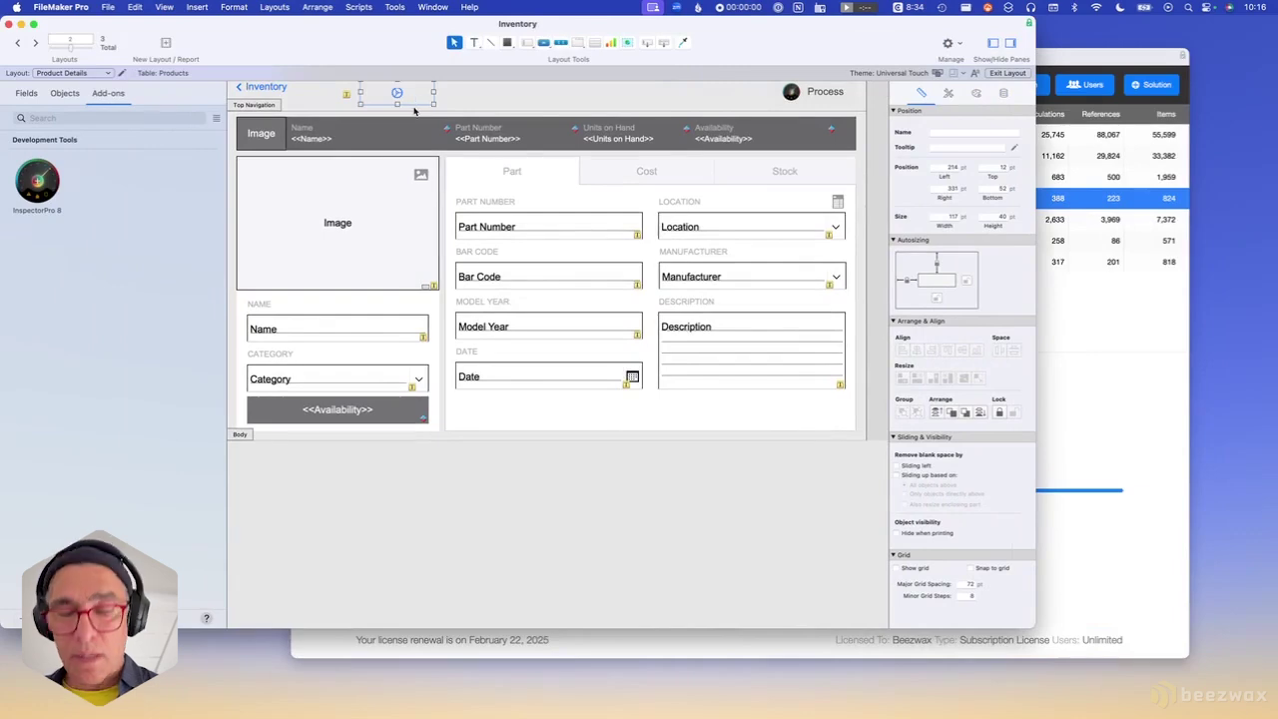
key("super+b")
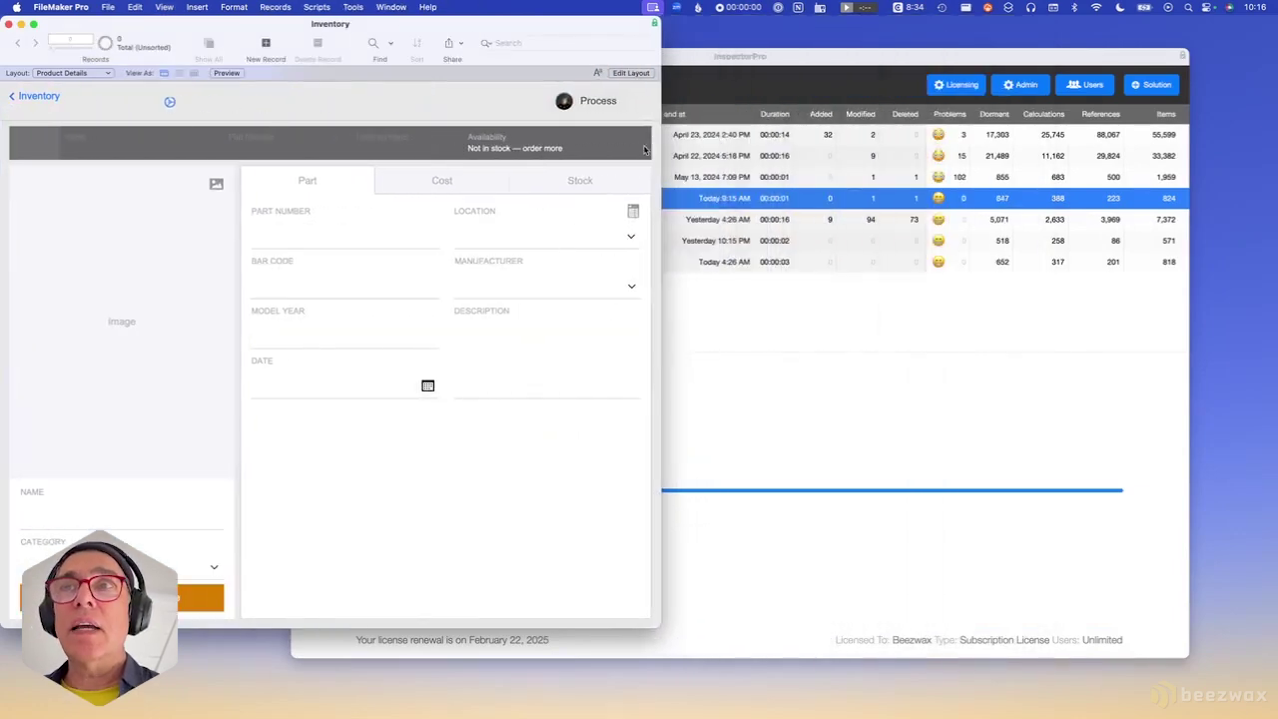
Run an analysis of the Inventory solution through the Integration API with a comment beginning "Added a b".
left_click(759, 197)
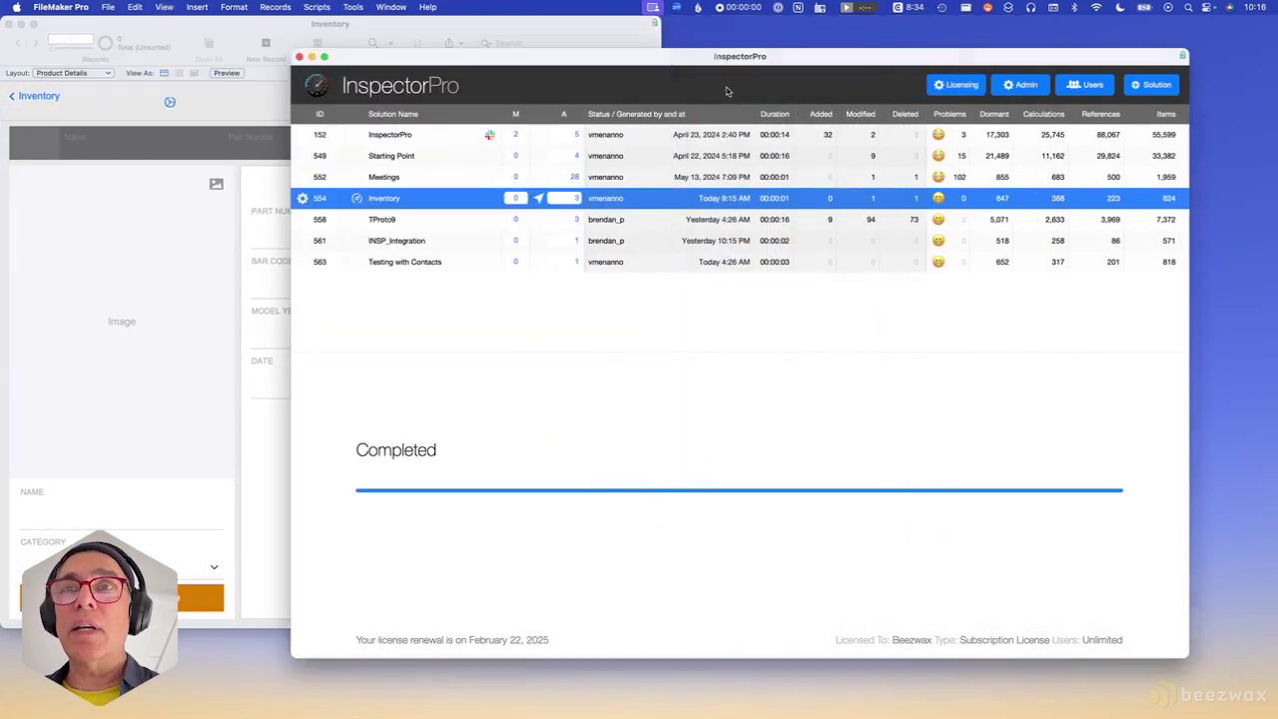
left_click(537, 198)
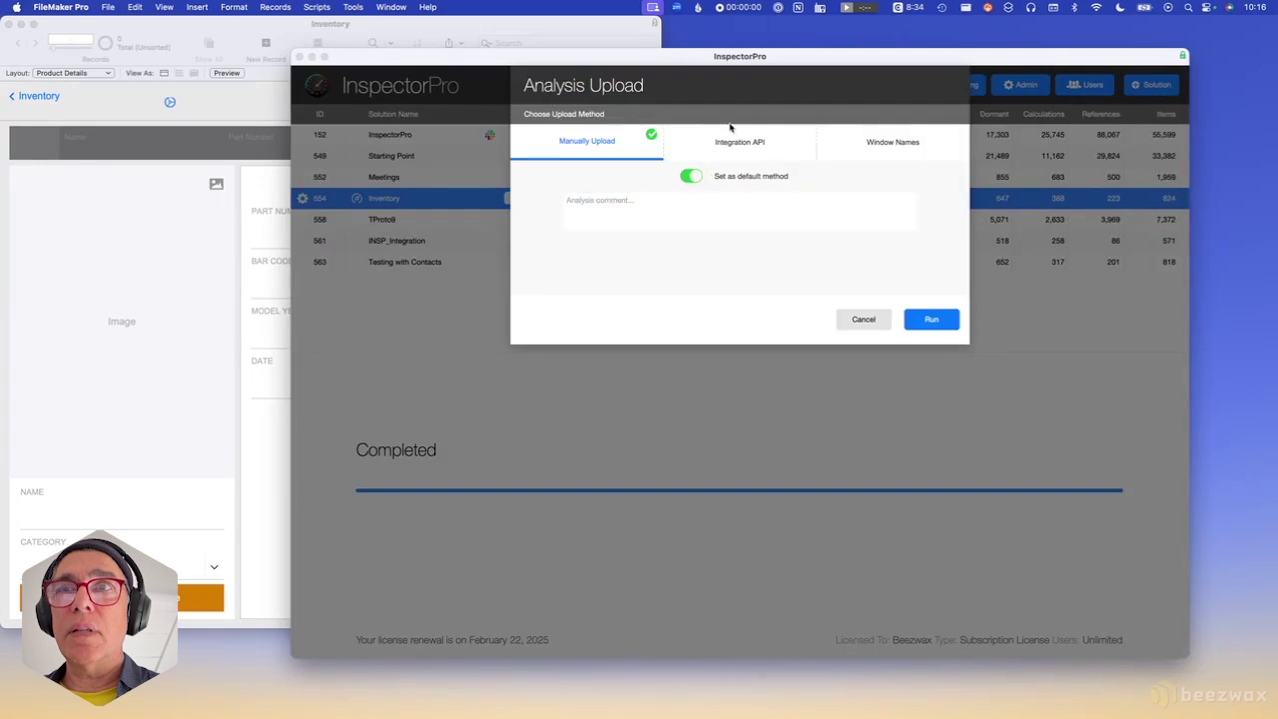
left_click(733, 144)
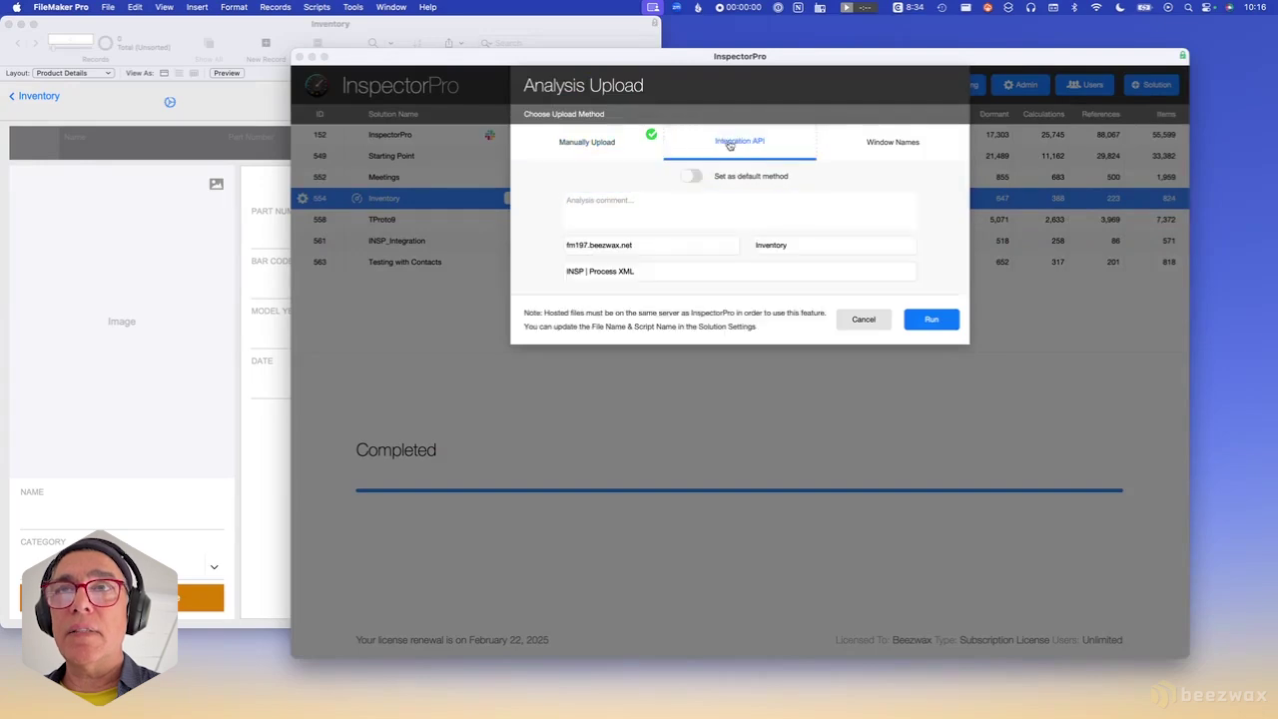
left_click(663, 212)
type("Added a b")
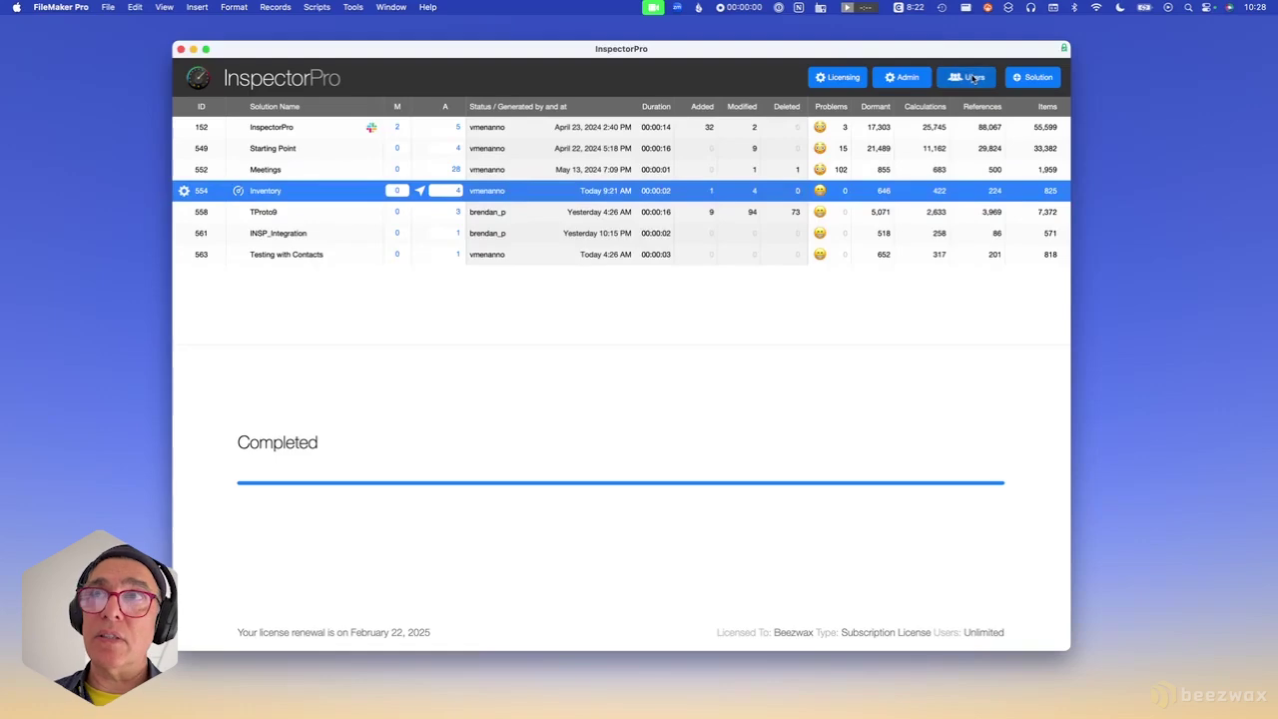
Start a new user in the InspectorPro Users list with the InspectorPro Admin privilege set.
left_click(968, 77)
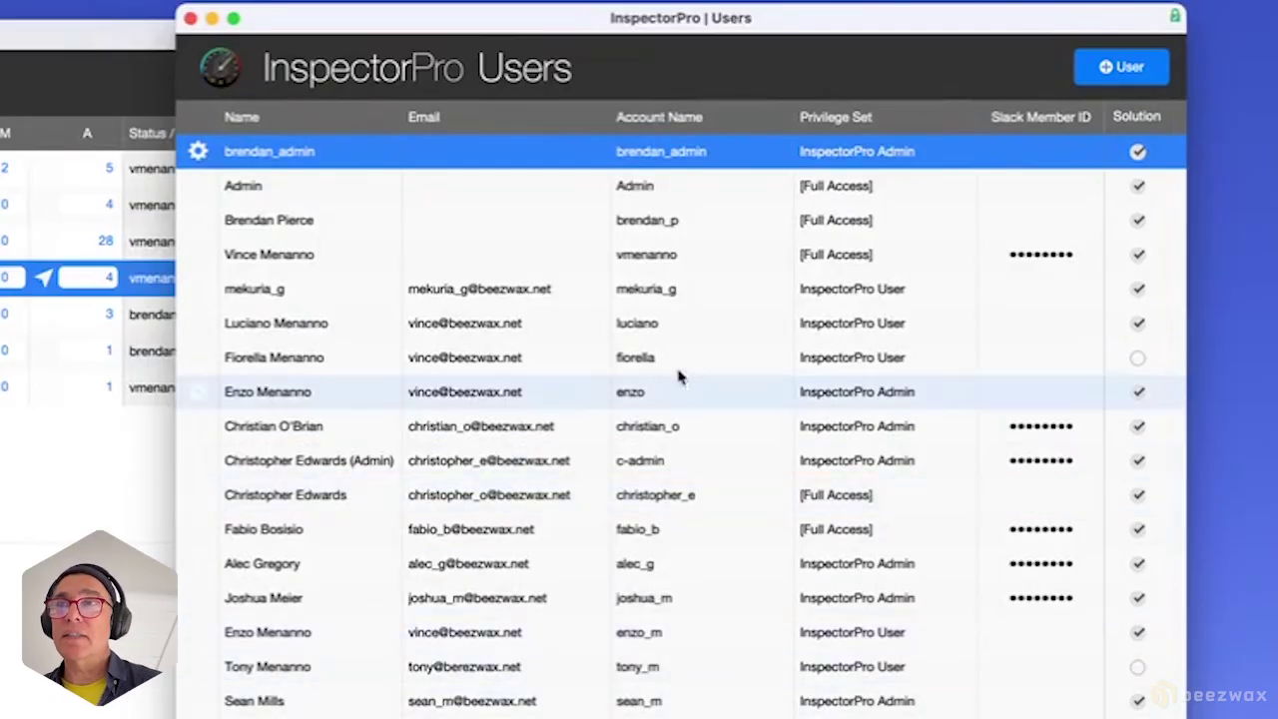
left_click(1156, 66)
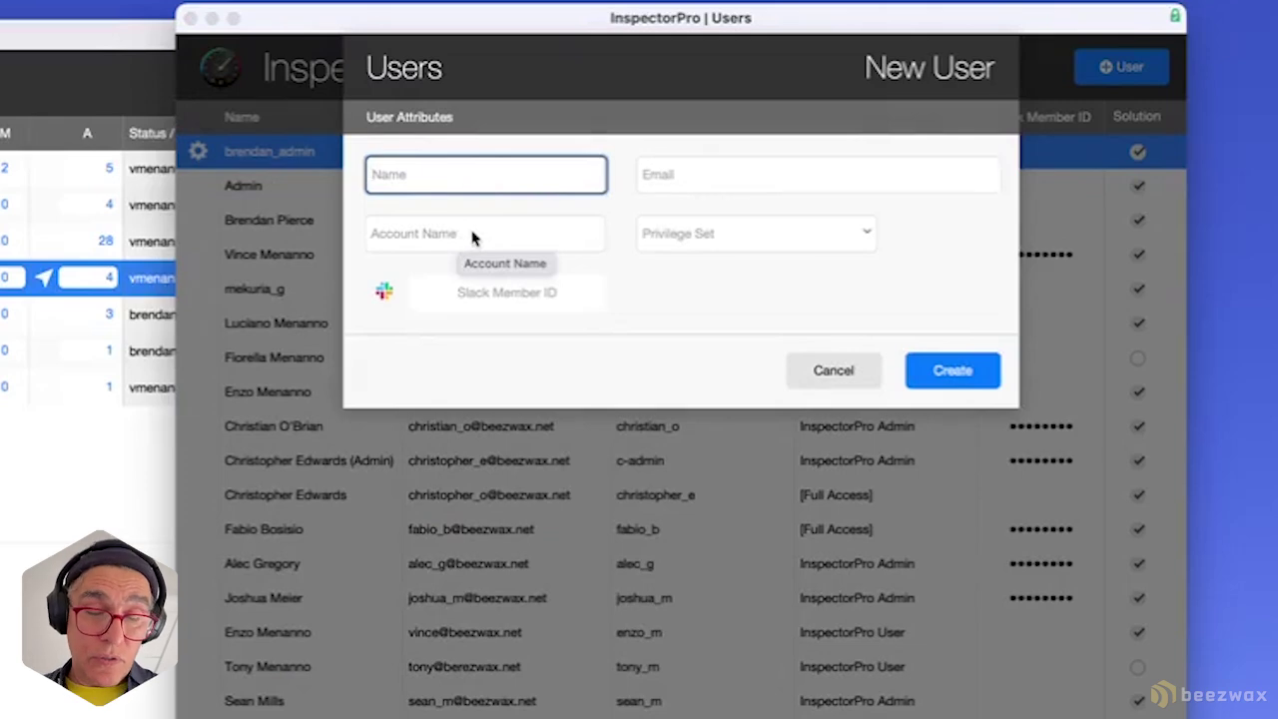
left_click(521, 290)
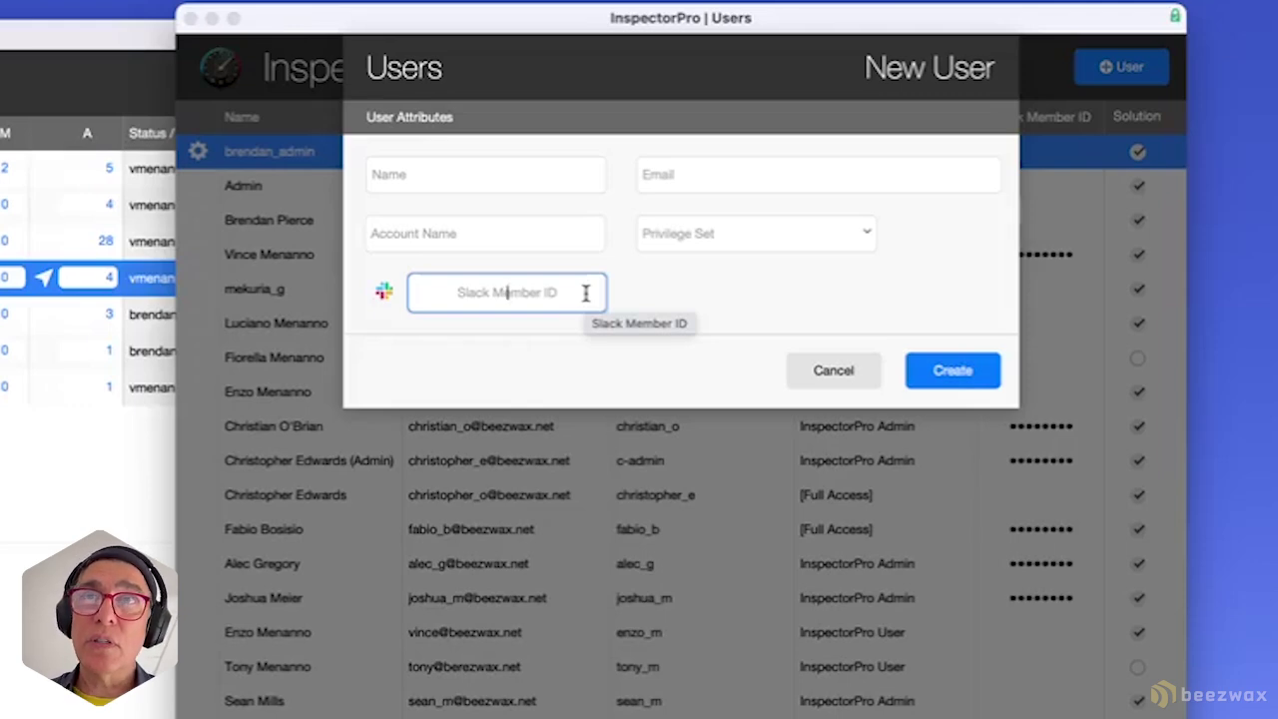
left_click(835, 237)
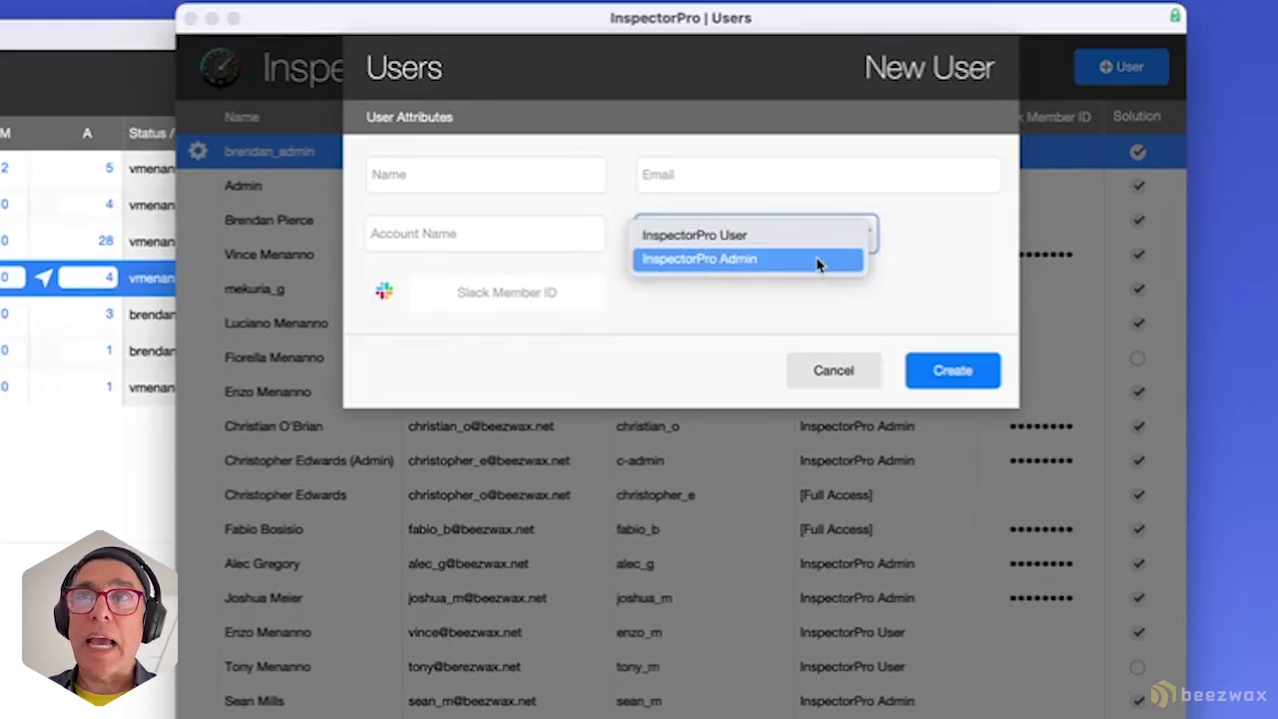
left_click(816, 263)
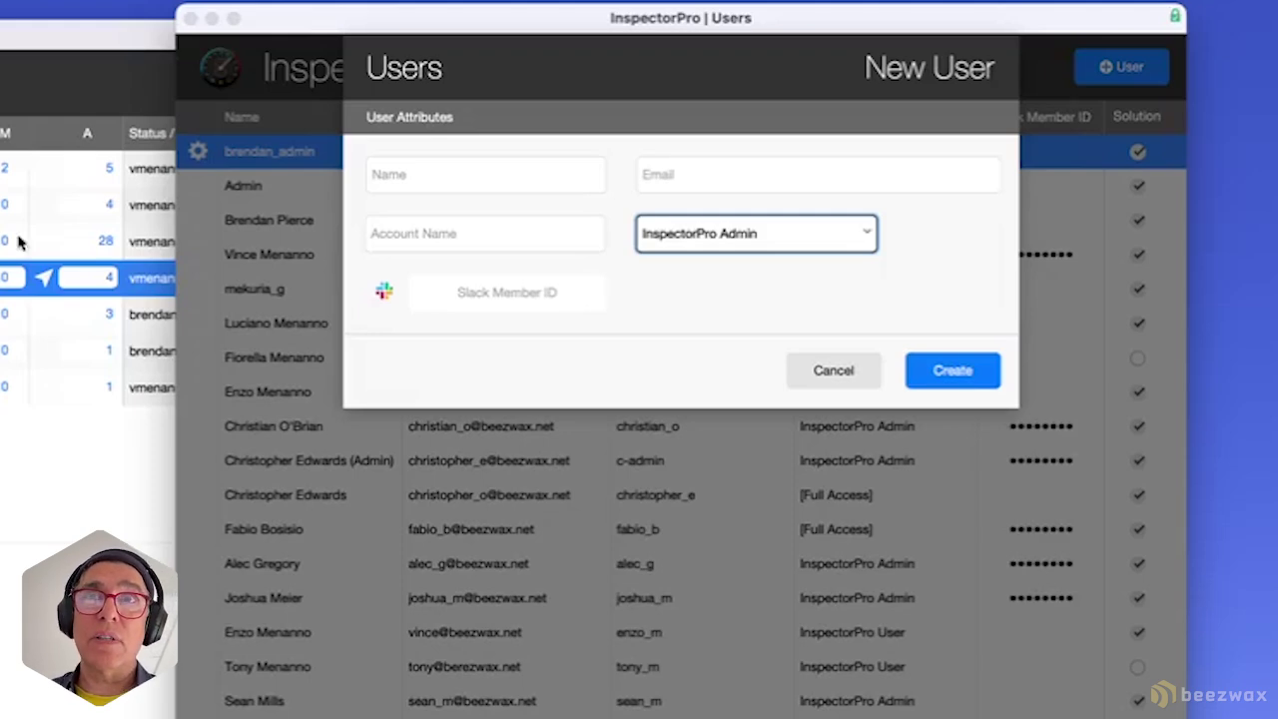
Try the InspectorPro User privilege set with its Create, Edit and Delete Solutions permission on and off, and discard the new user.
left_click(798, 243)
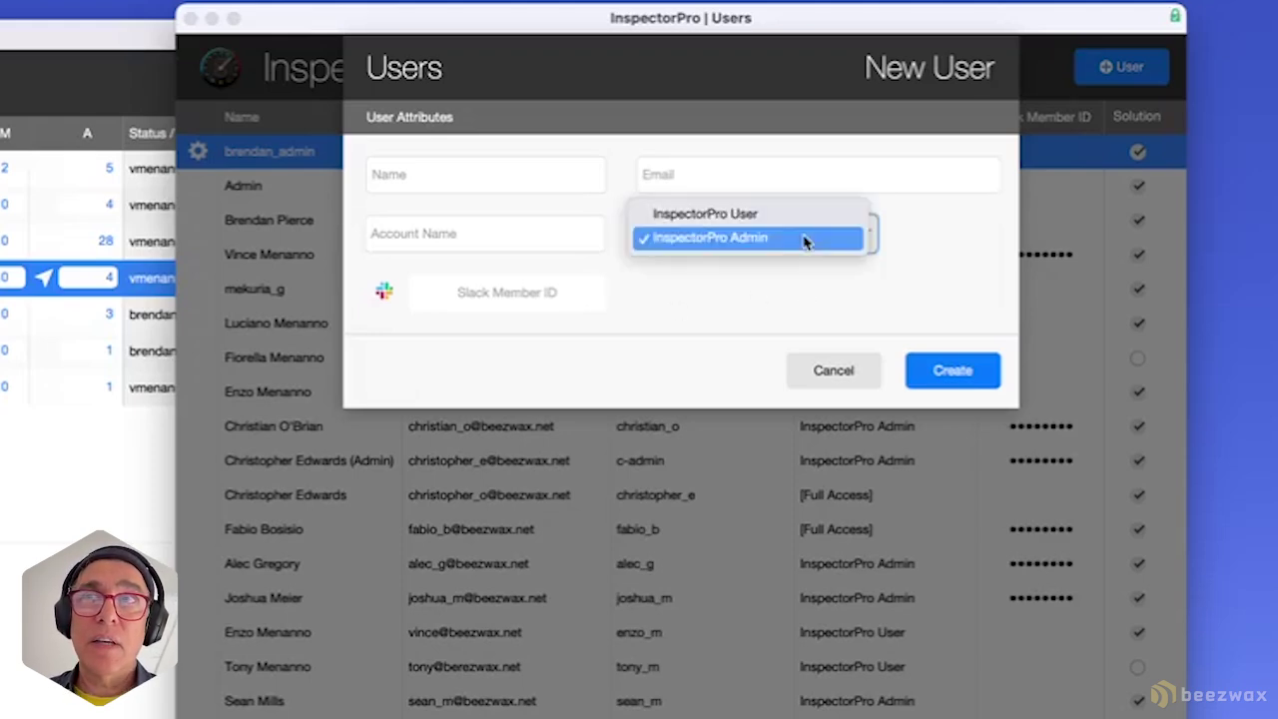
left_click(804, 222)
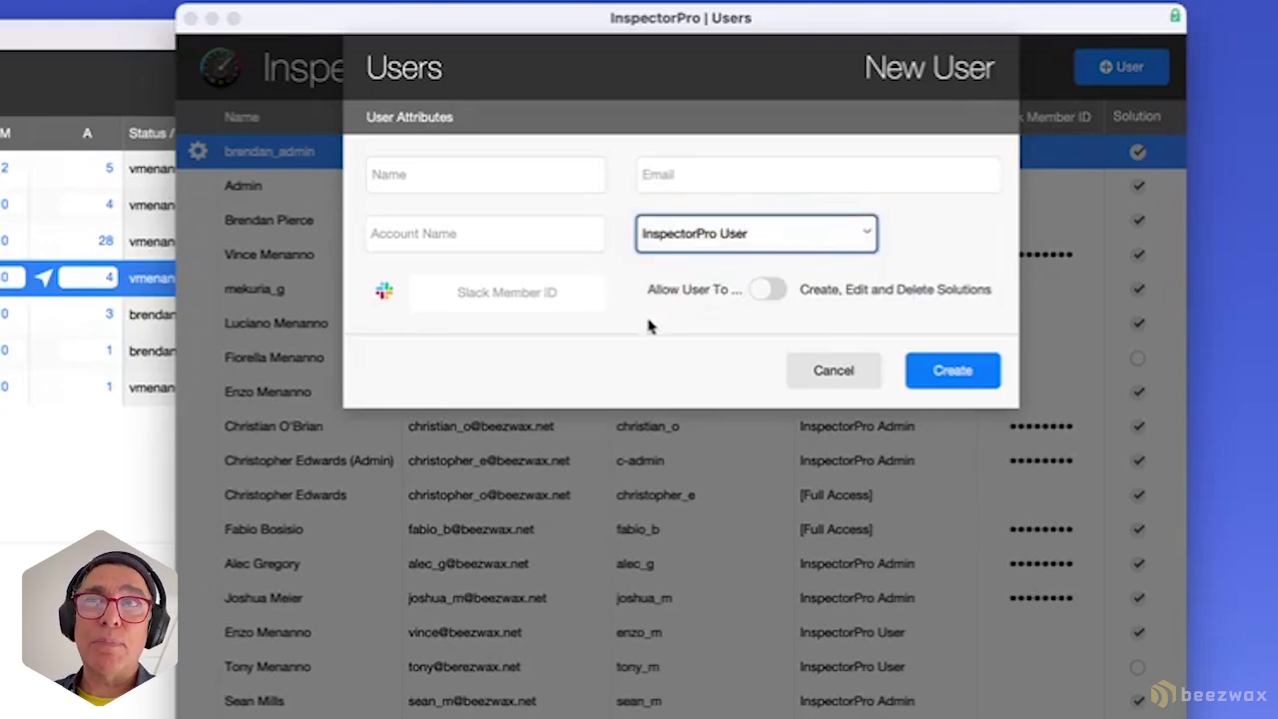
left_click(769, 291)
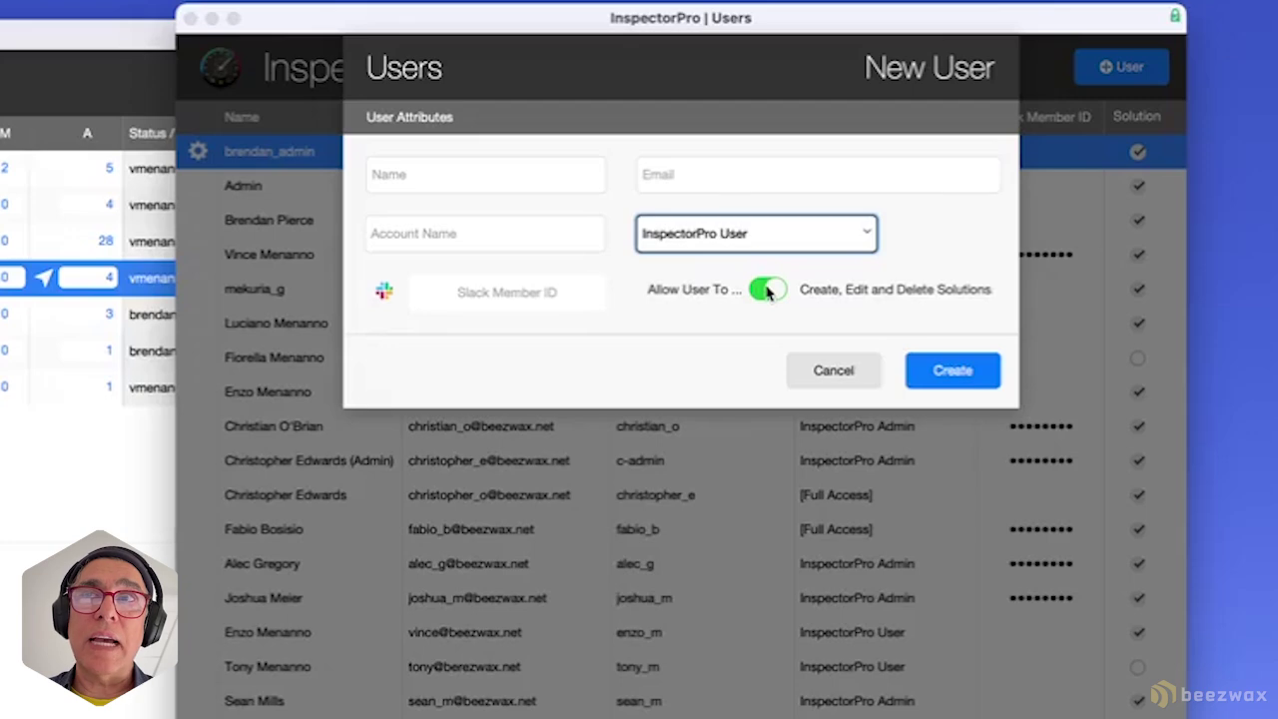
left_click(767, 290)
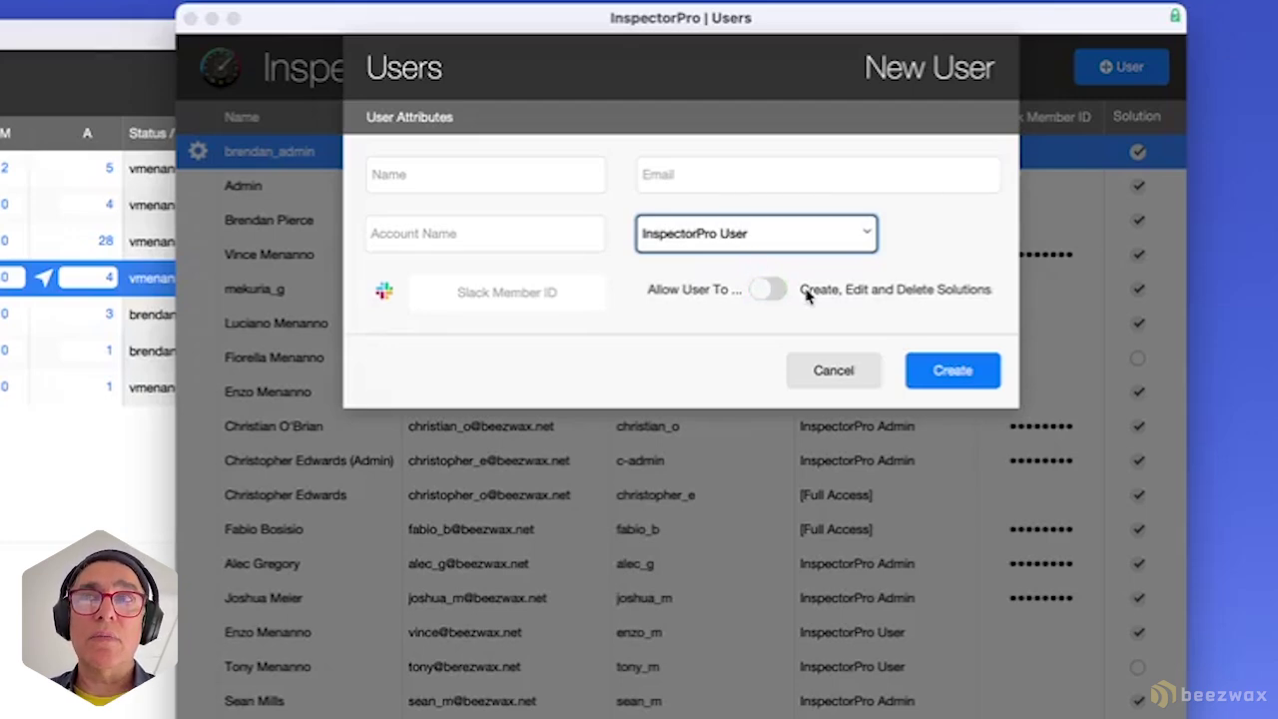
left_click(834, 371)
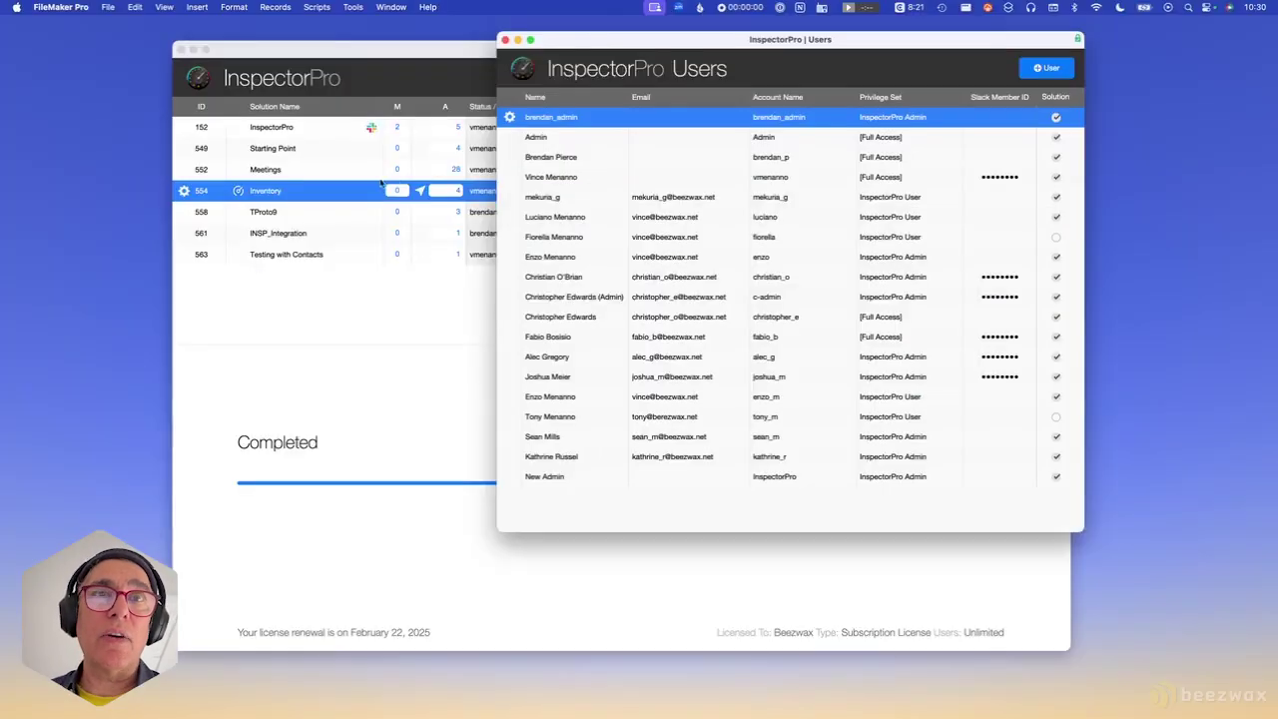
Add a user to the Inventory solution's members with the Developer role.
left_click(345, 179)
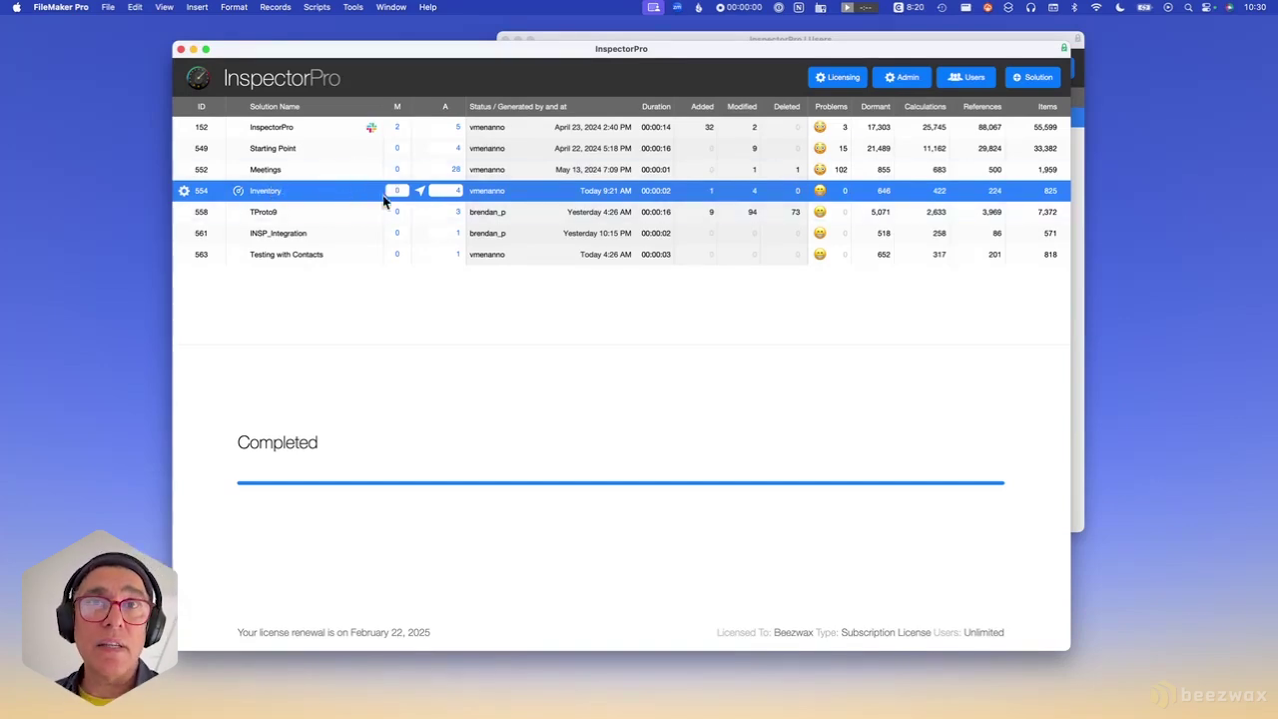
left_click(398, 189)
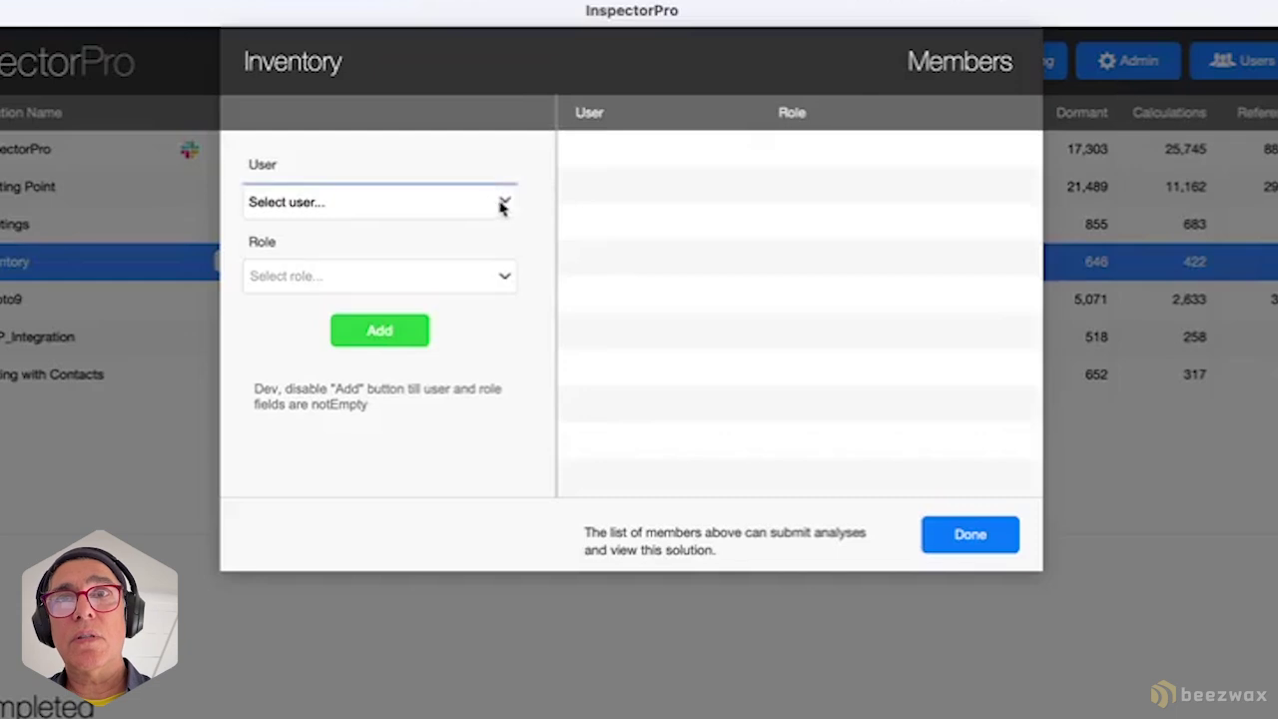
left_click(501, 205)
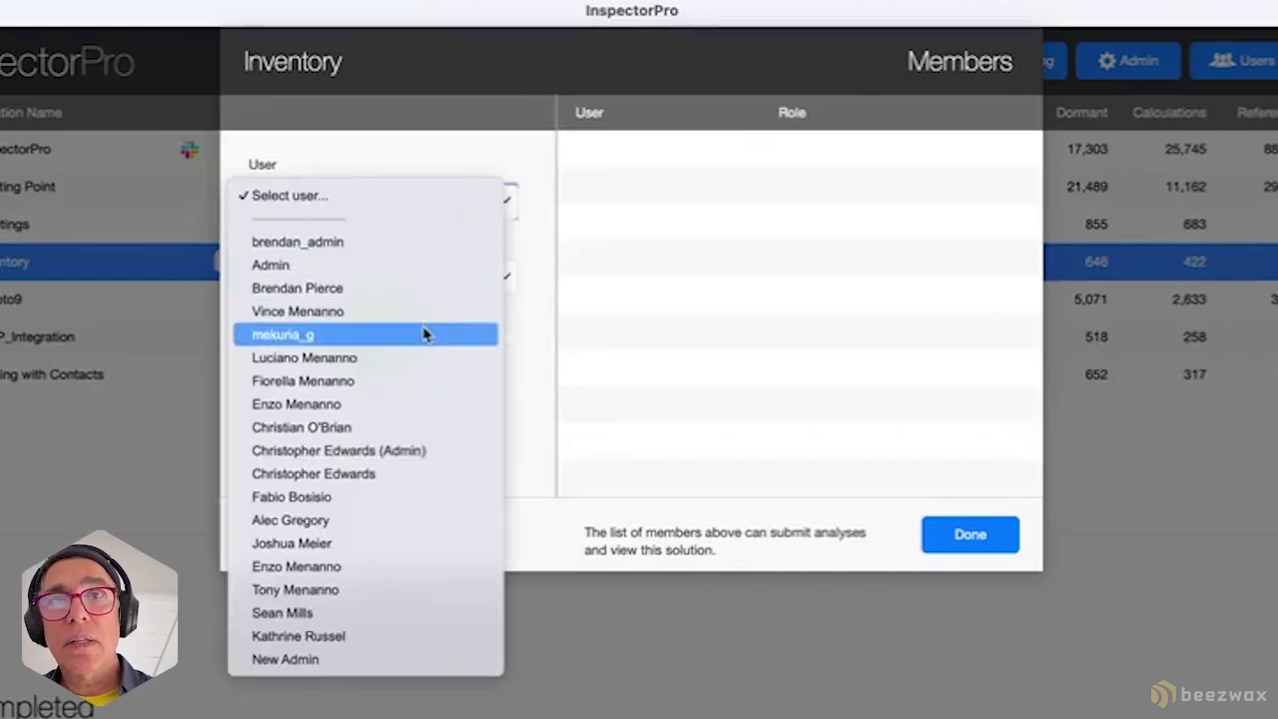
left_click(422, 290)
left_click(497, 279)
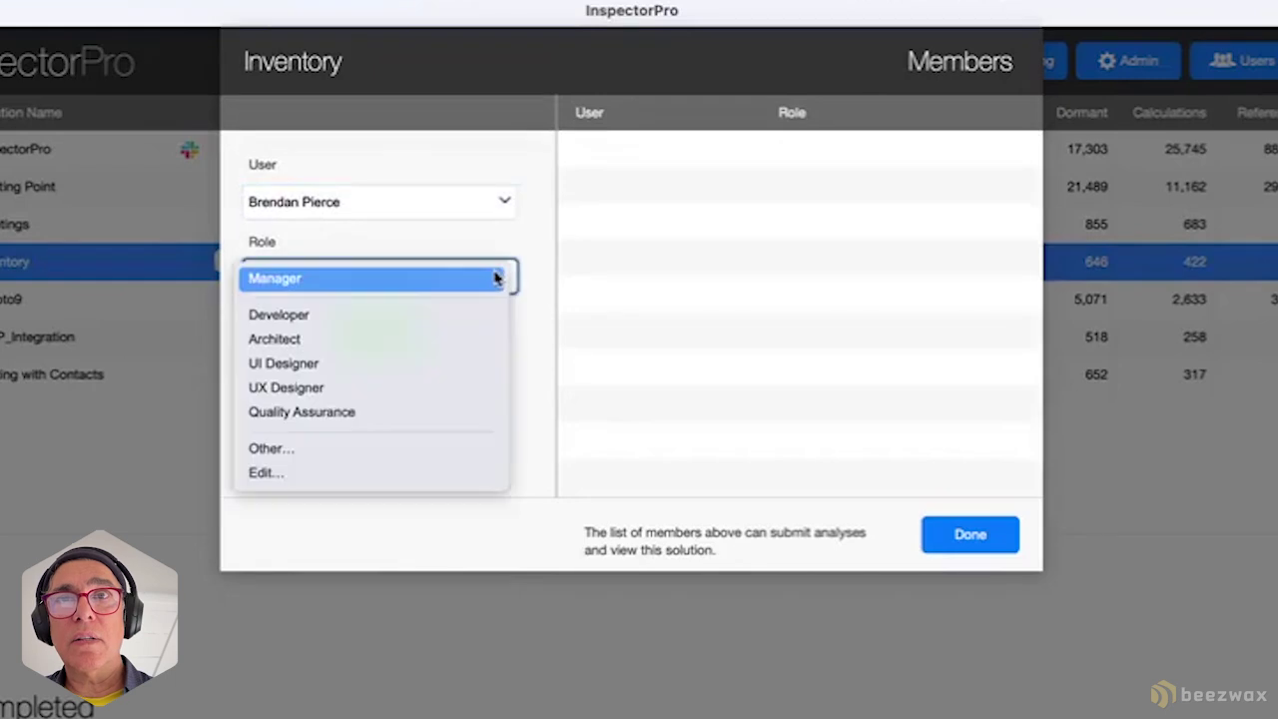
left_click(428, 316)
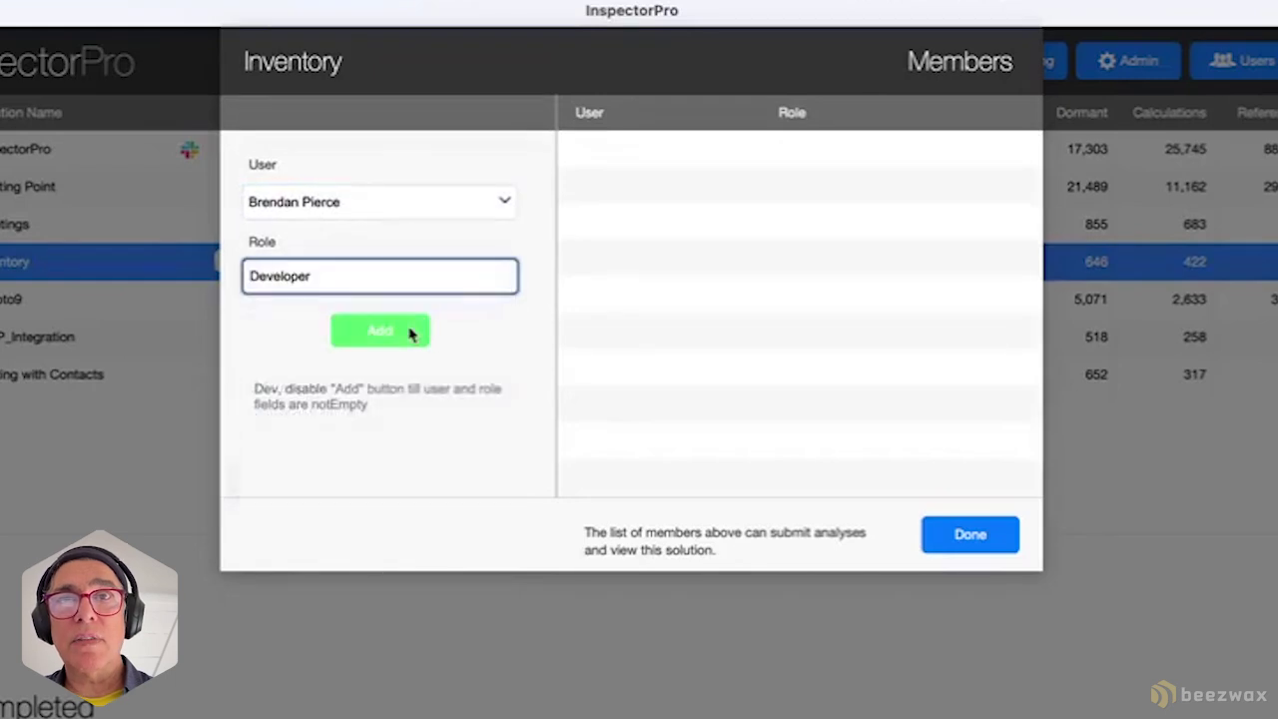
left_click(412, 335)
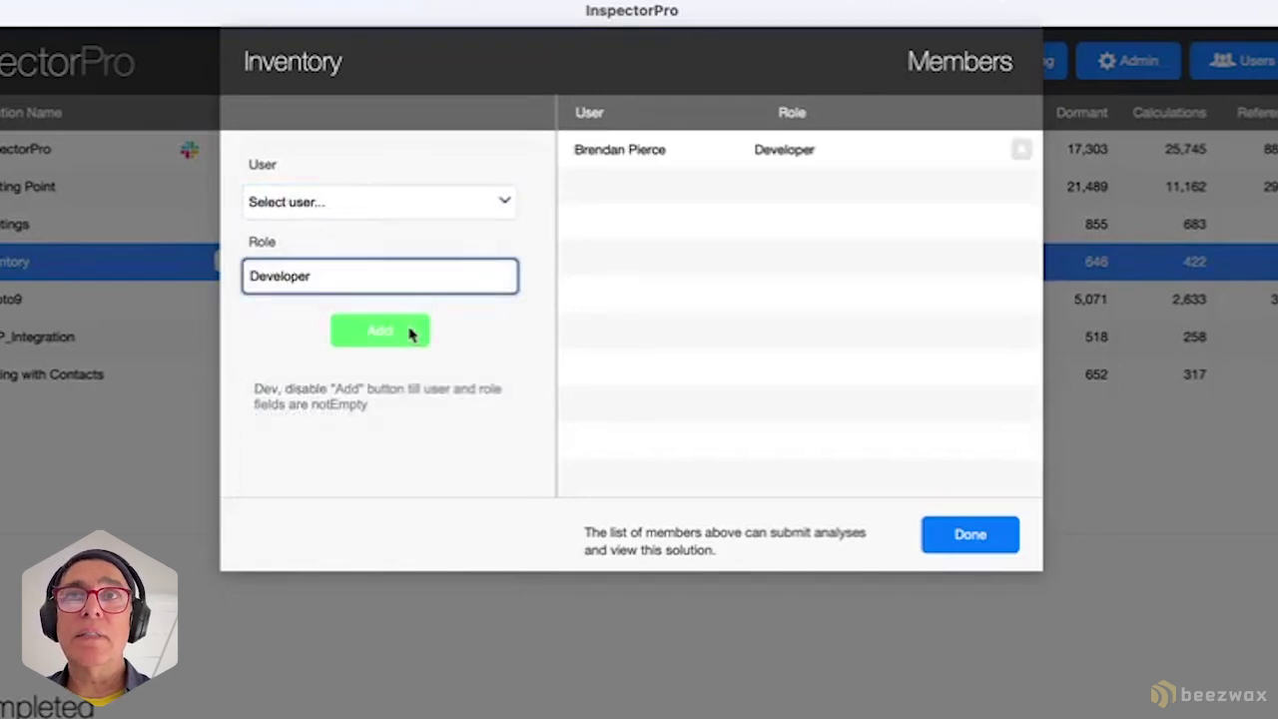
Add another user to the Inventory solution's members with the Architect role.
left_click(481, 205)
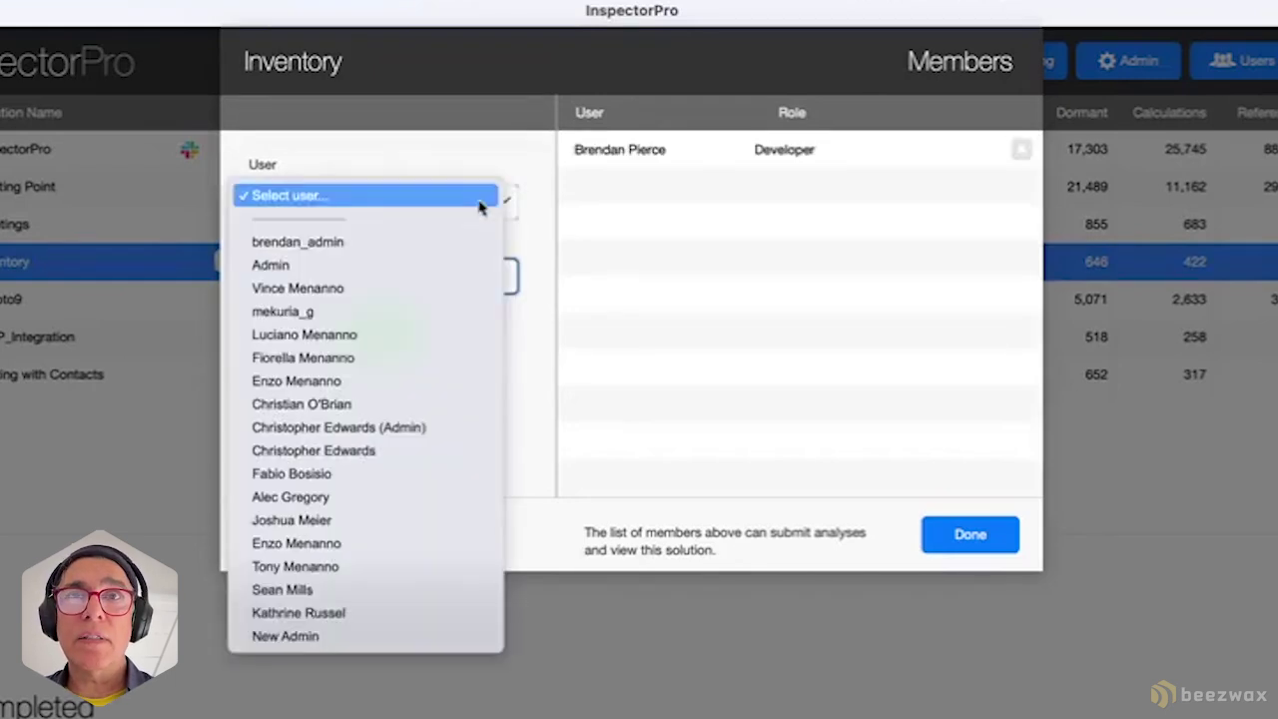
left_click(422, 287)
left_click(466, 280)
left_click(447, 307)
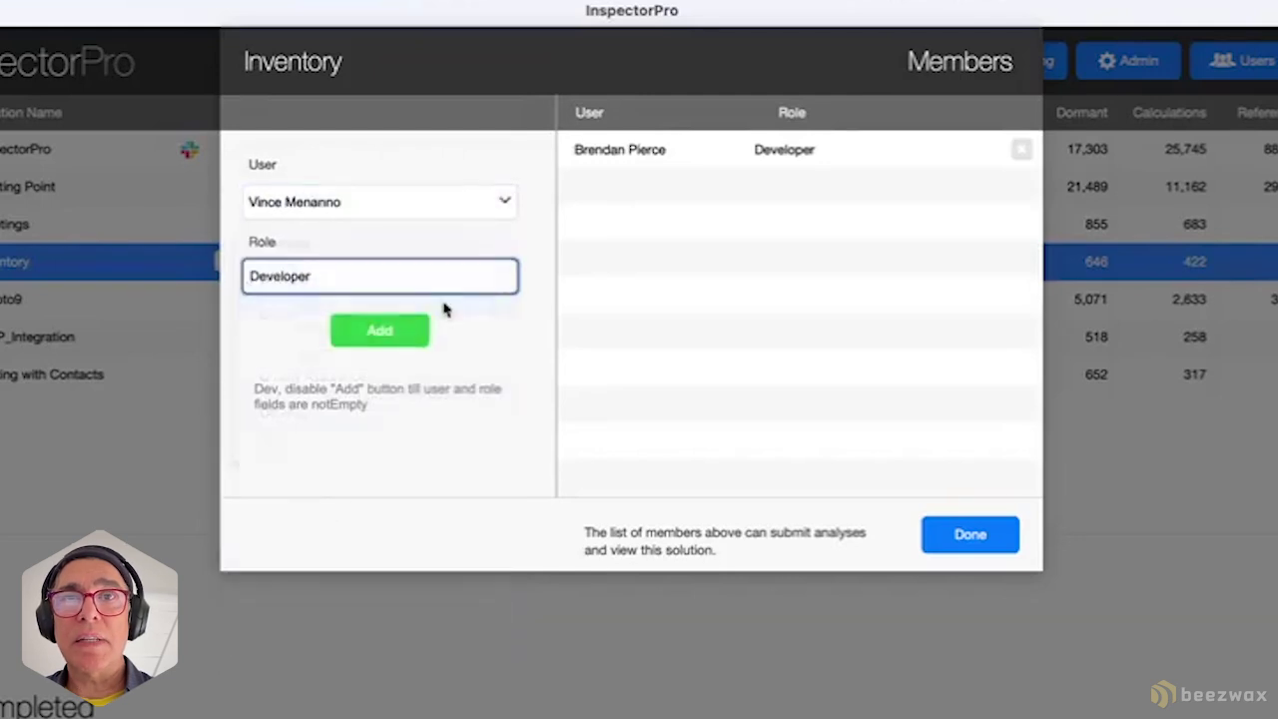
left_click(373, 330)
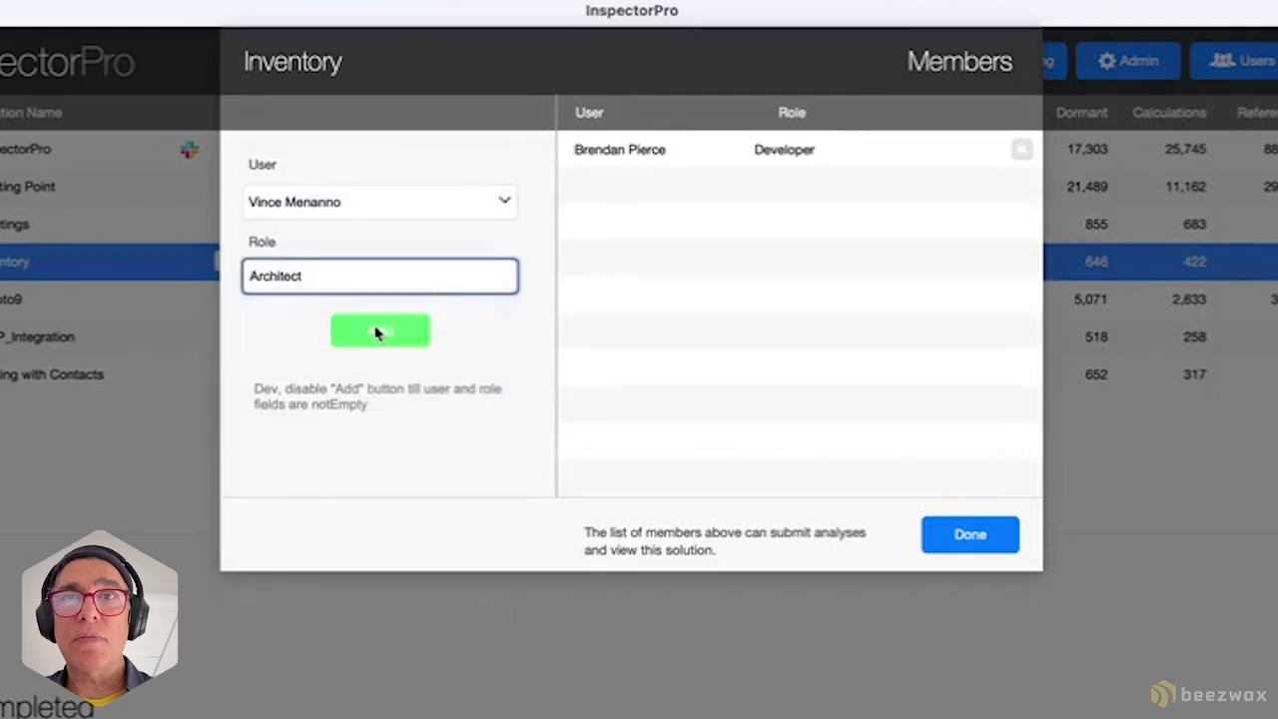
Add a further user to the Inventory solution's members with the UX Designer role and close the members list.
left_click(497, 204)
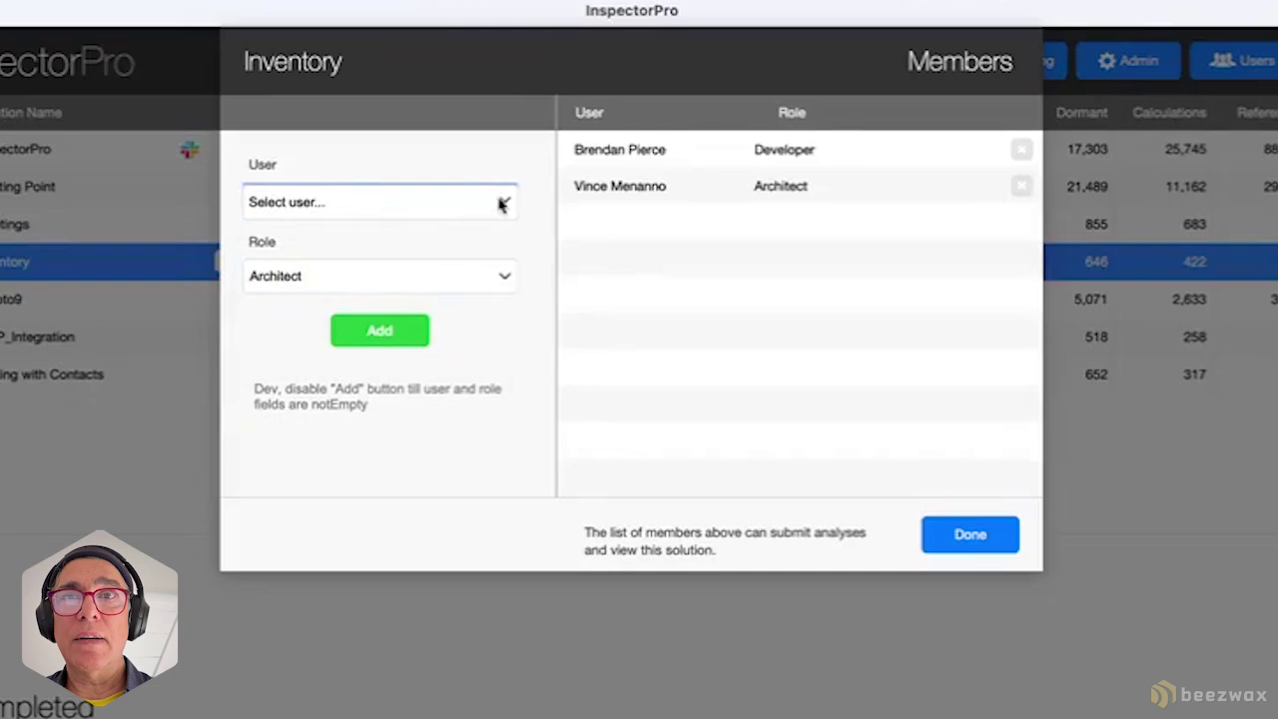
left_click(490, 204)
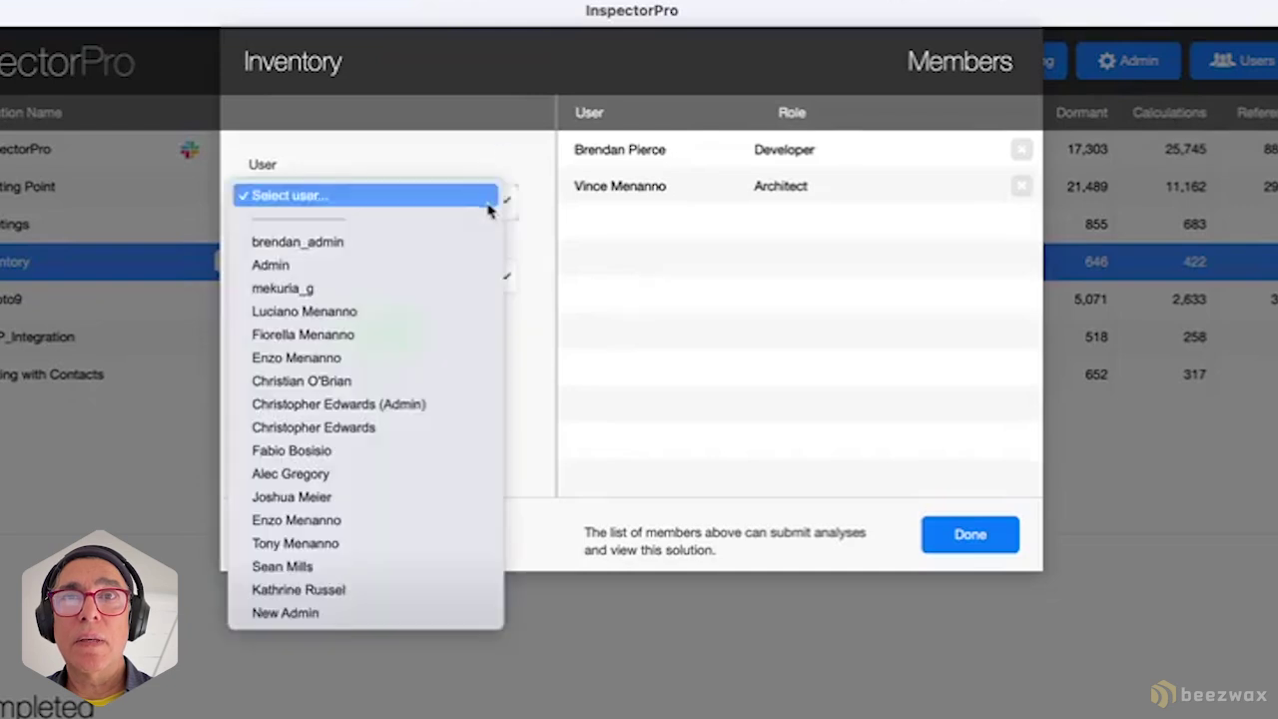
left_click(496, 277)
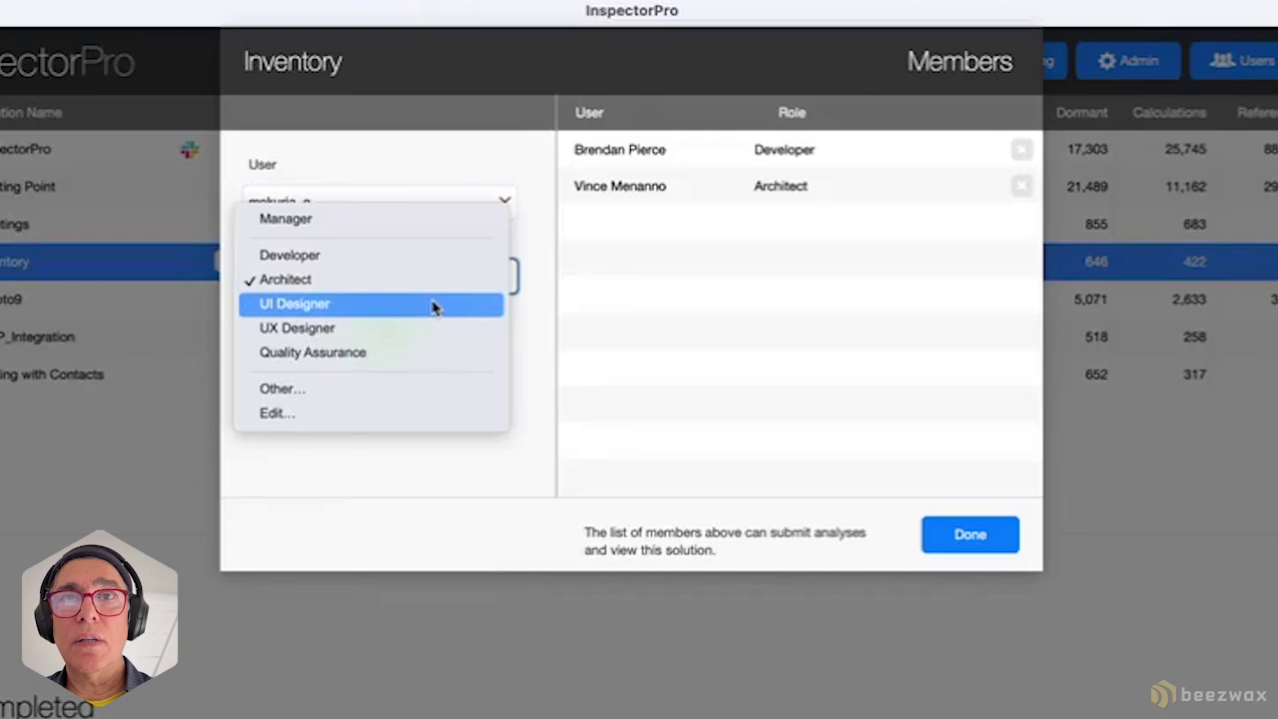
left_click(422, 329)
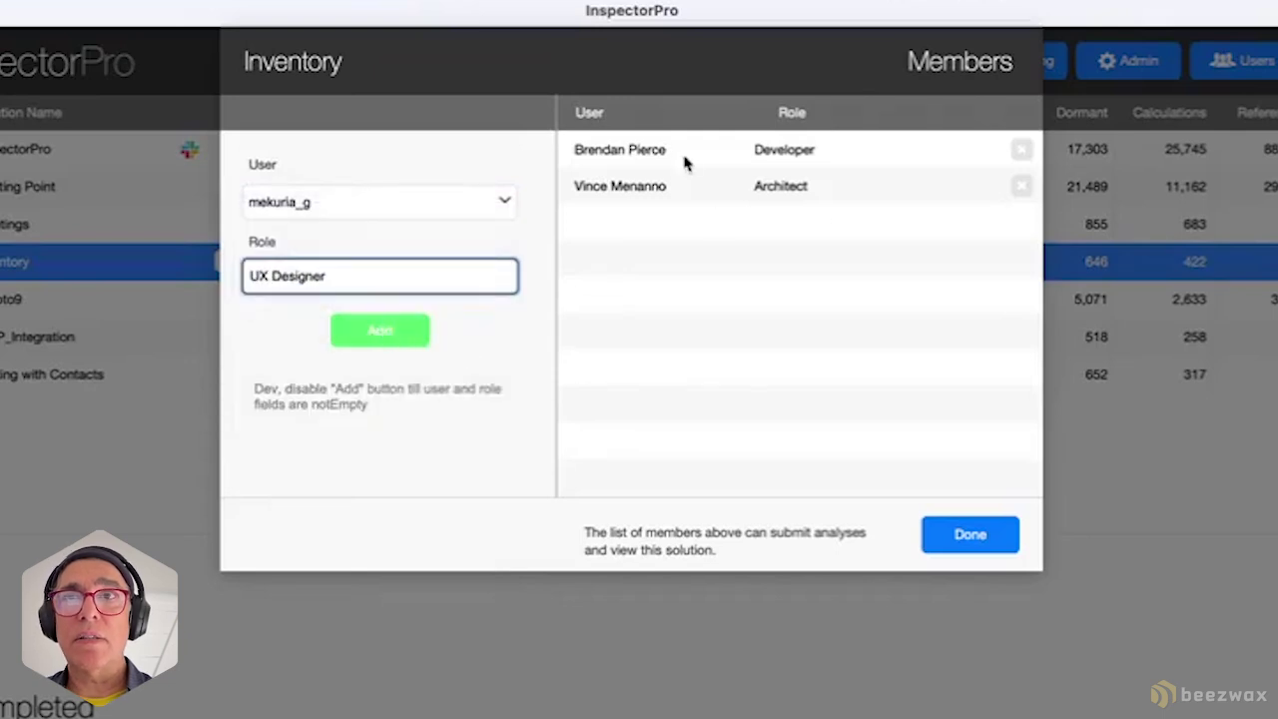
left_click(970, 537)
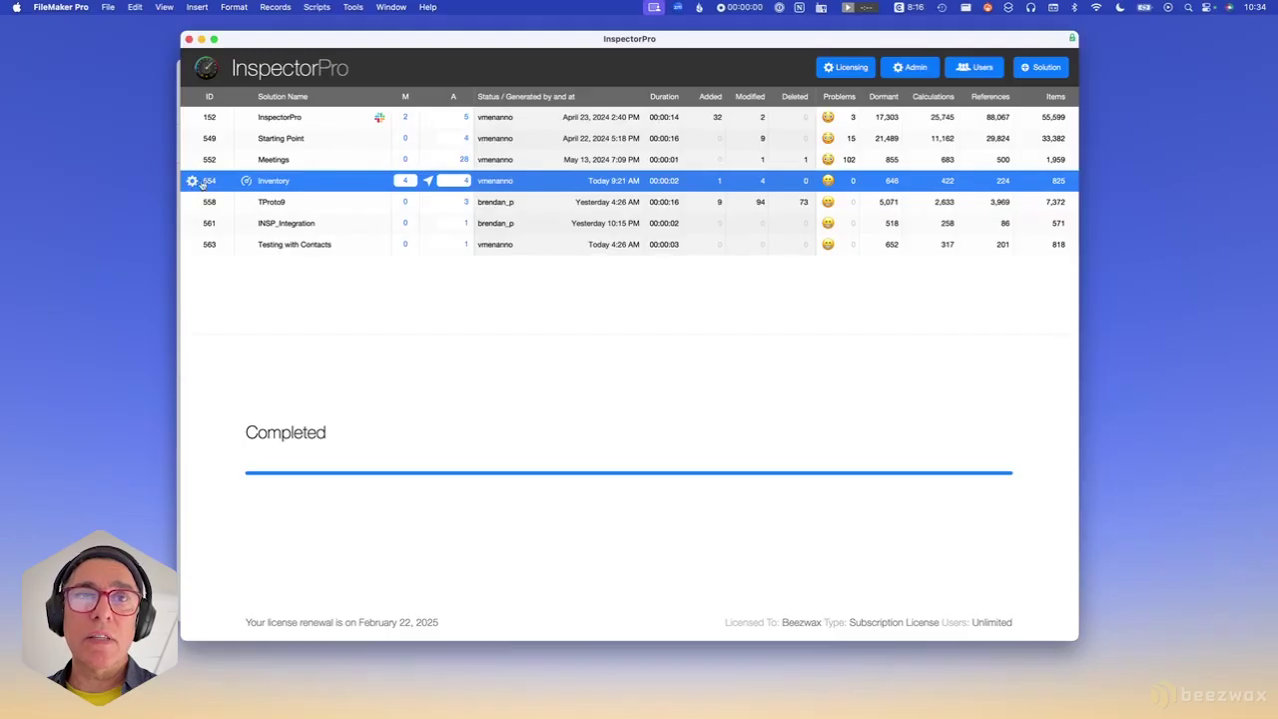
Check the Inventory solution's edit settings without saving, and open the solution's dashboard.
left_click(193, 181)
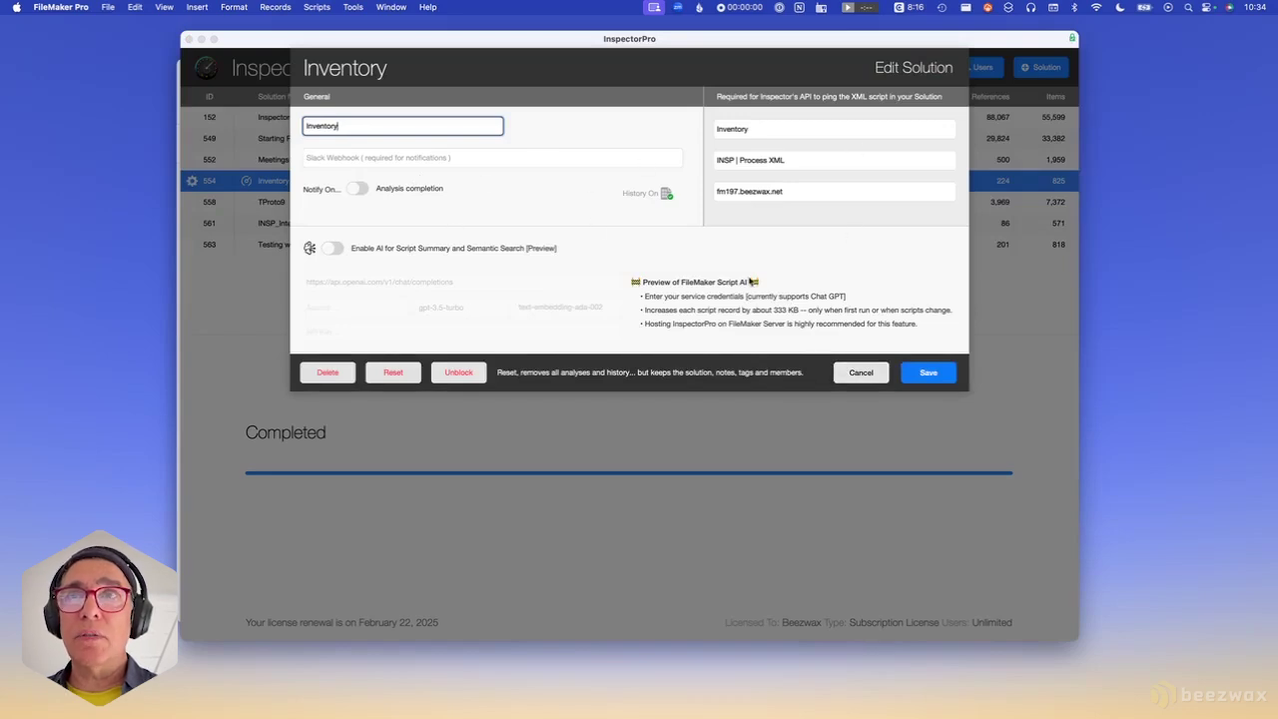
left_click(844, 375)
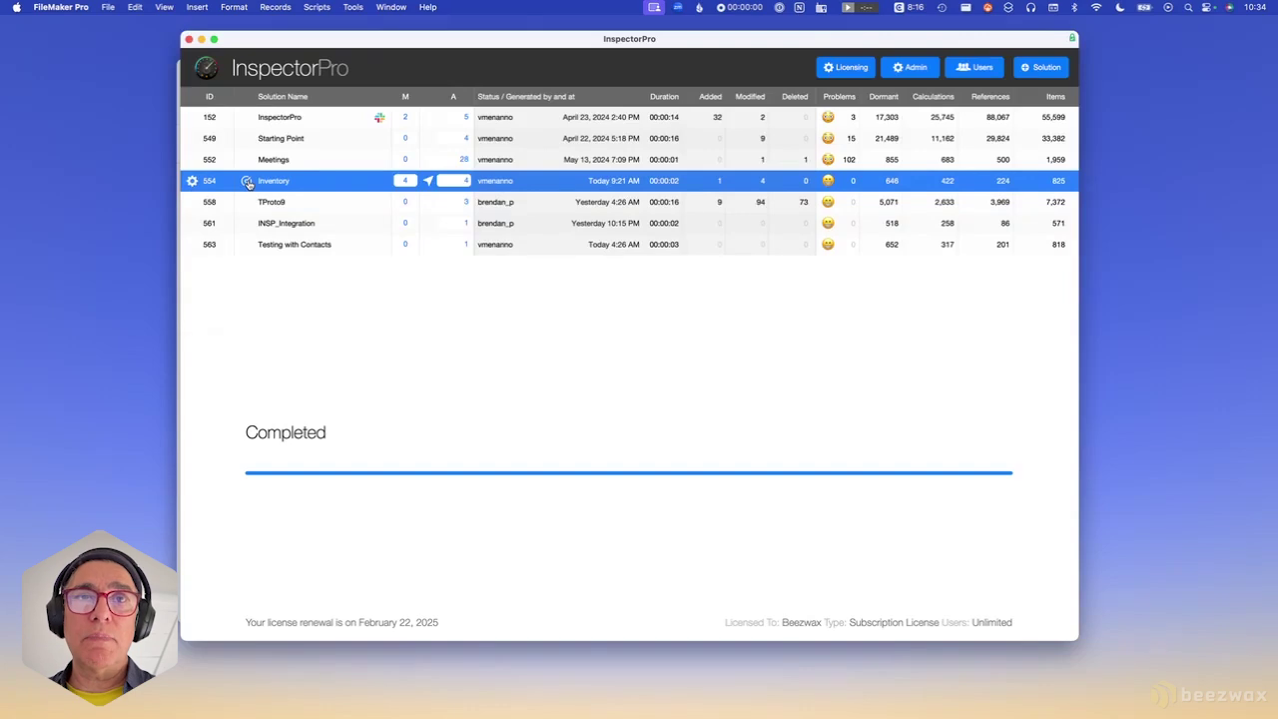
left_click(248, 181)
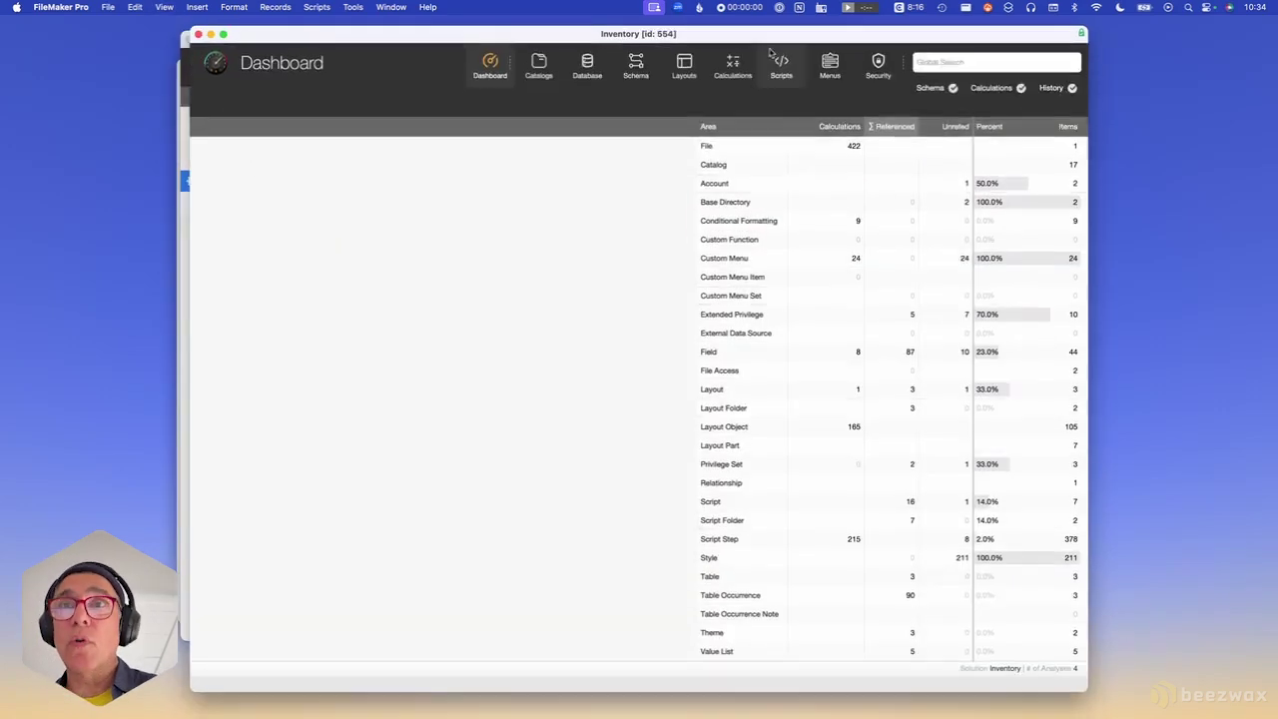
left_click_drag(747, 40, 801, 33)
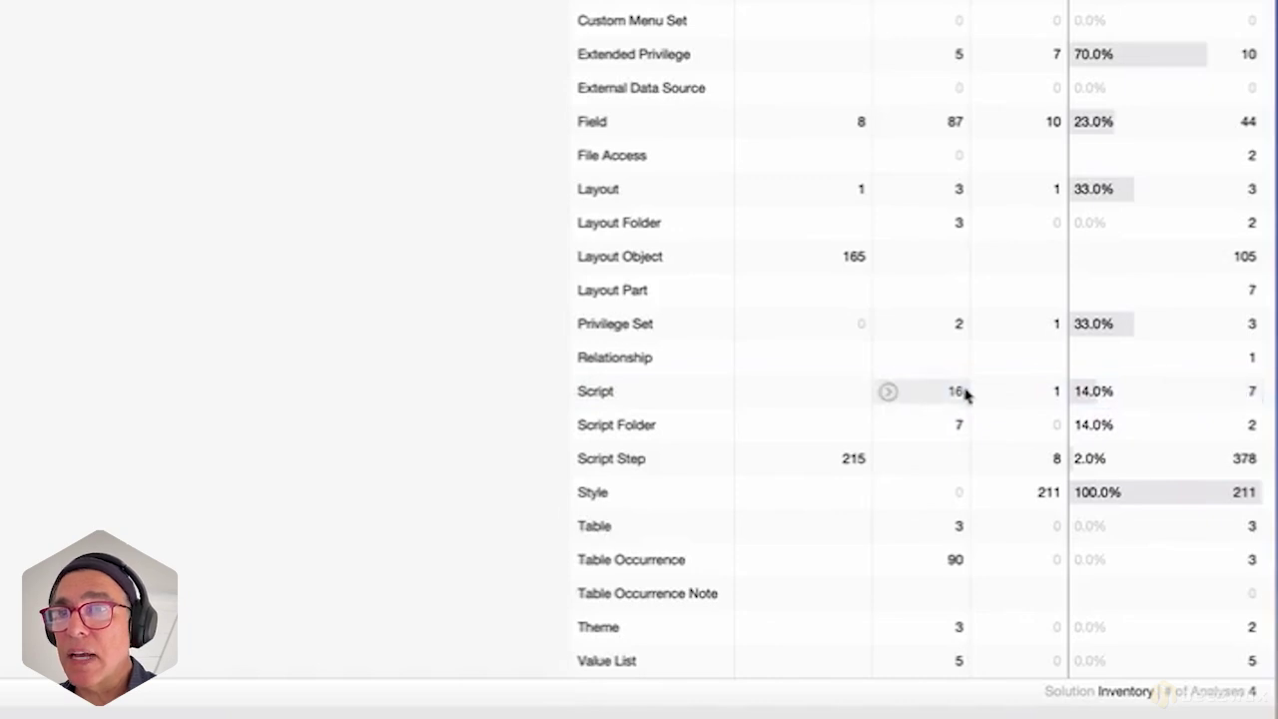
List all scripts of the Inventory solution from its dashboard, return to the dashboard and list them again.
left_click(1214, 400)
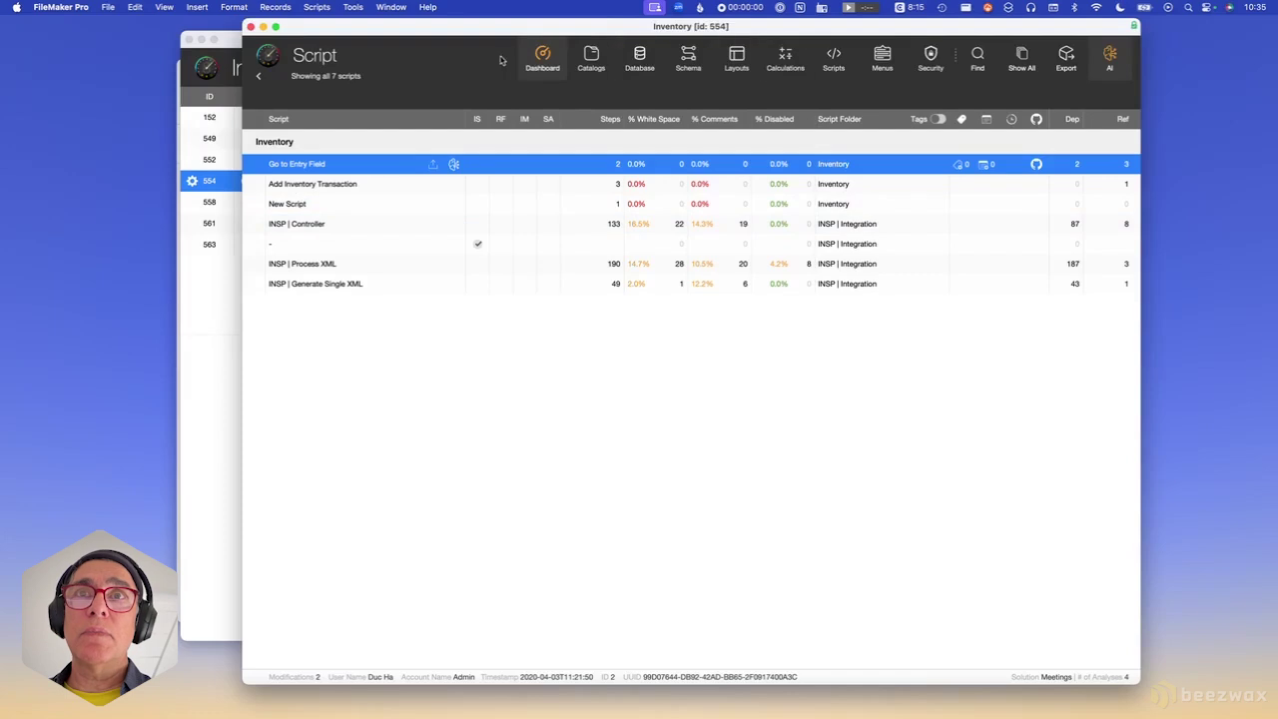
left_click(546, 59)
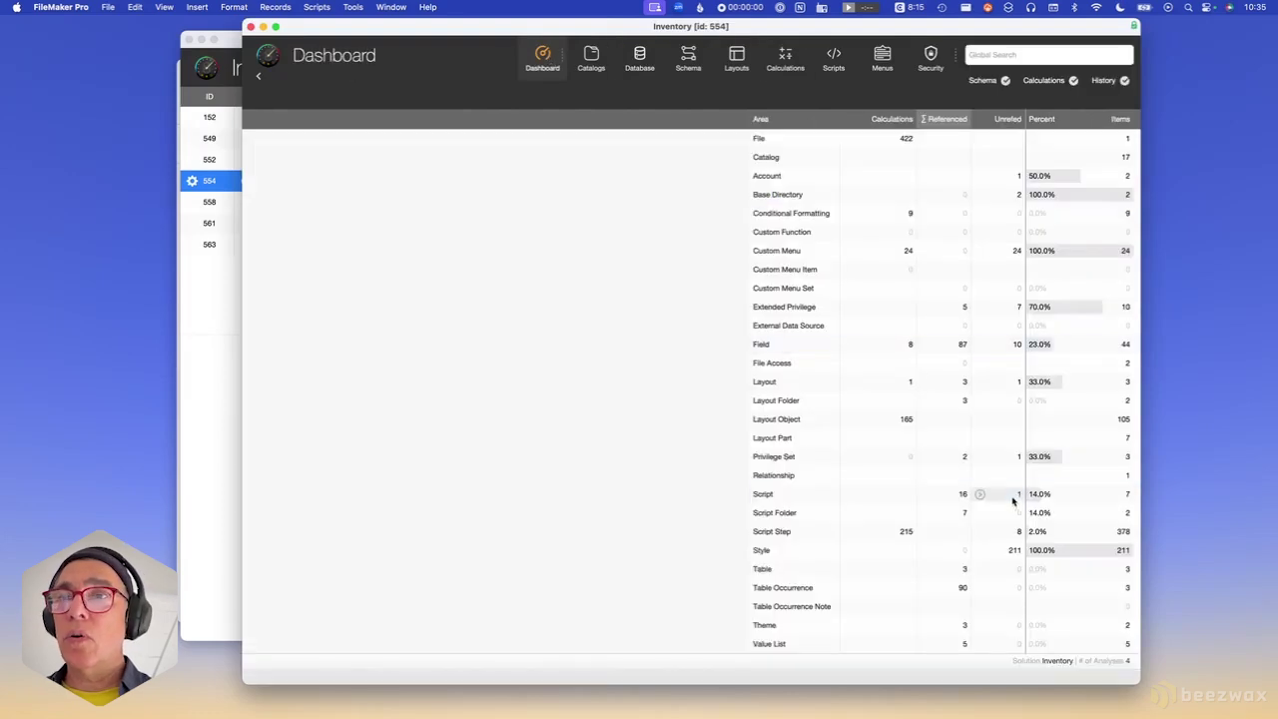
left_click(1102, 494)
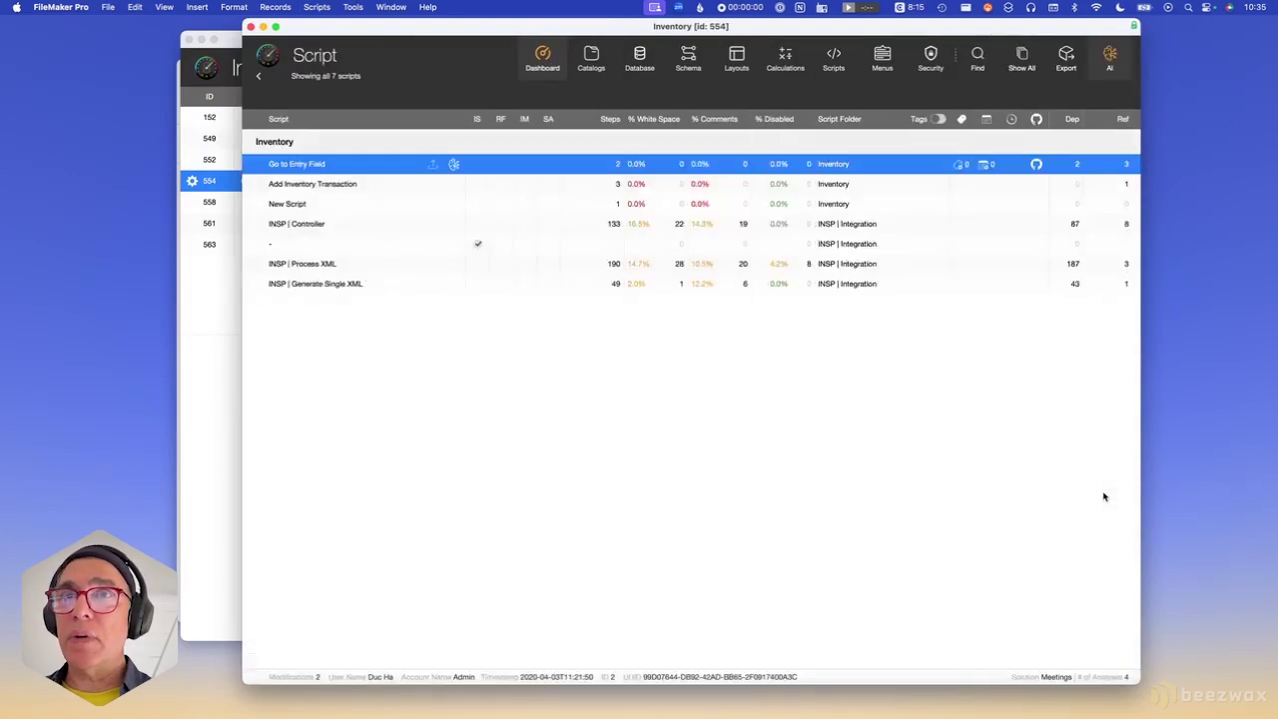
Show the Inventory solution's database files and the complete list of its schema fields.
left_click(645, 58)
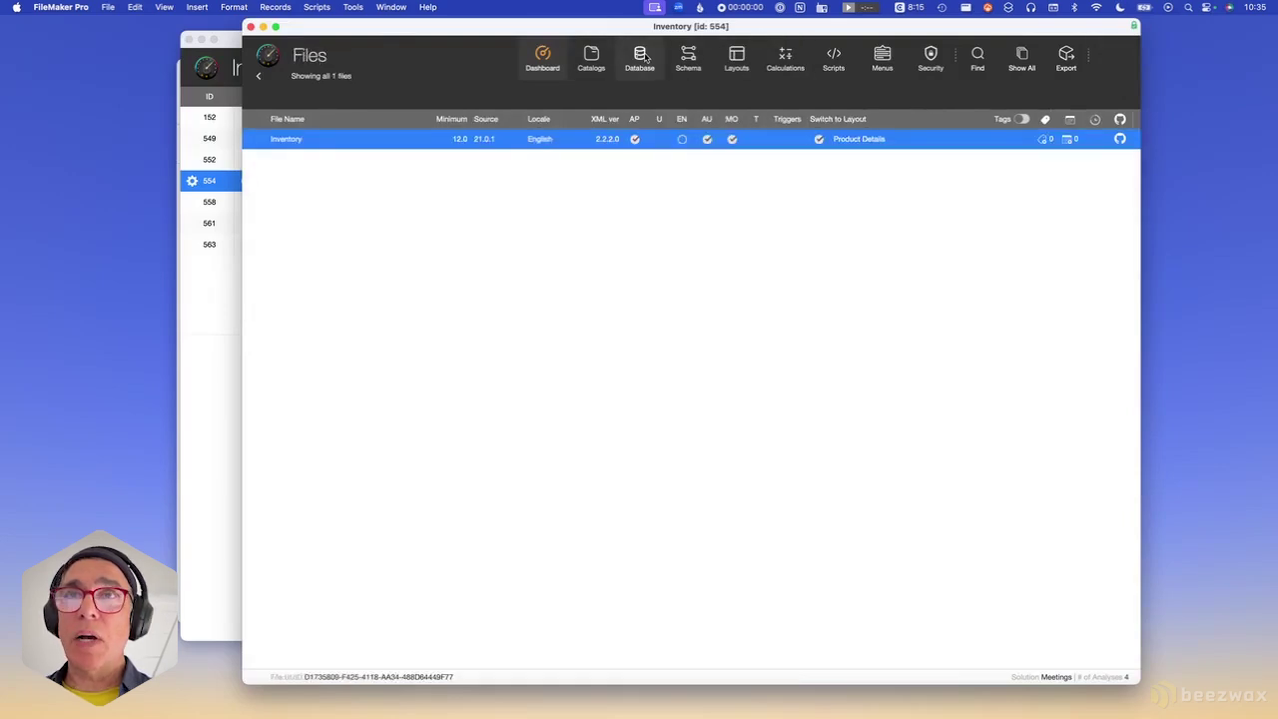
mouse_move(683, 60)
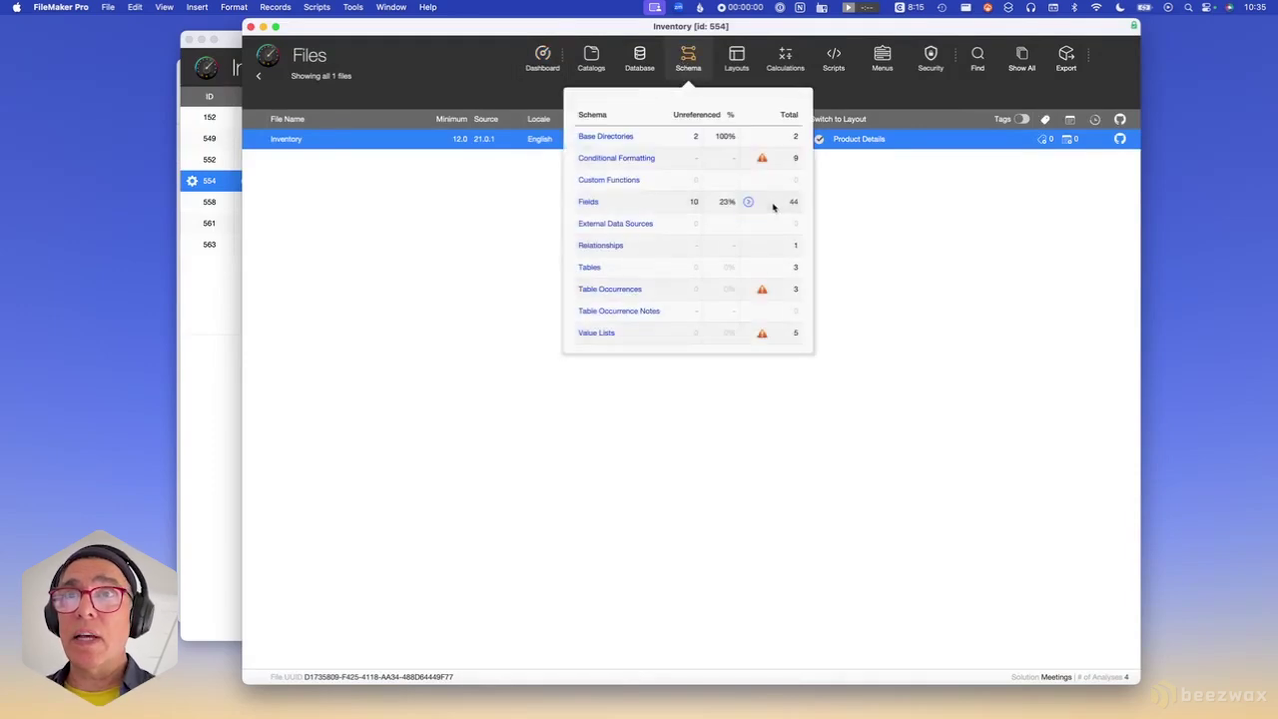
left_click(772, 207)
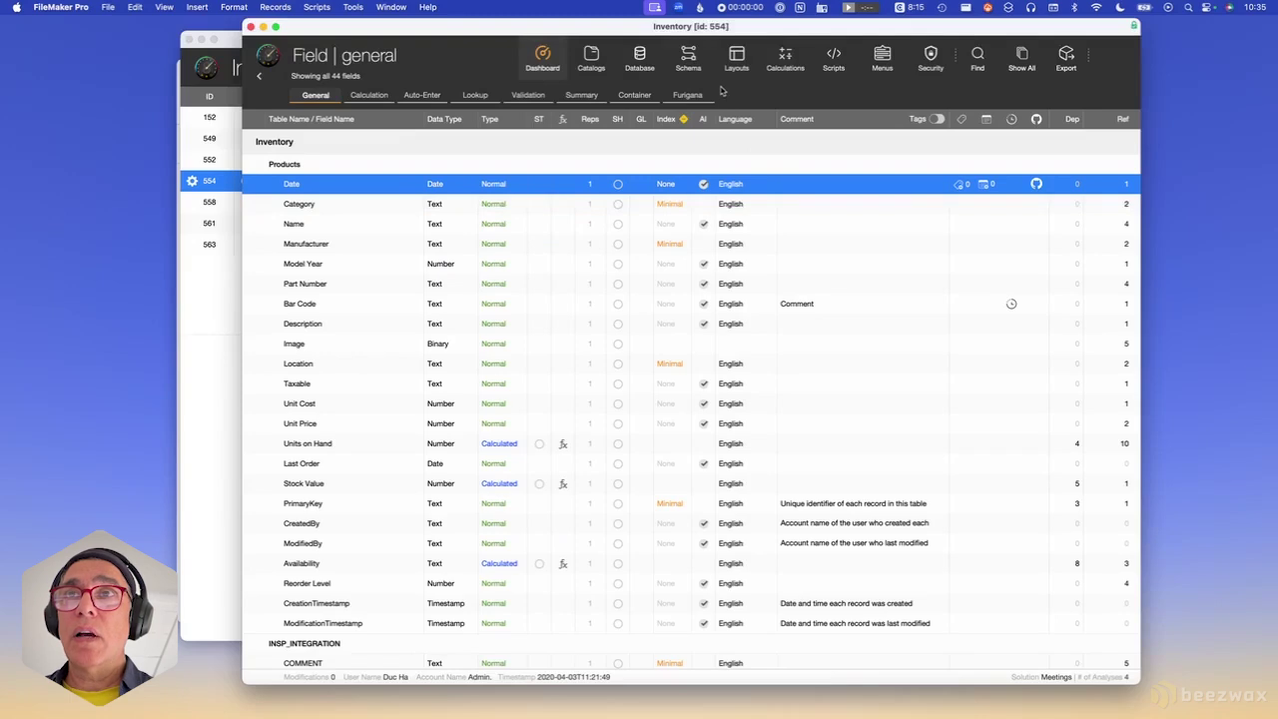
List only the unreferenced scripts of the Inventory solution, and show all scripts again.
mouse_move(834, 57)
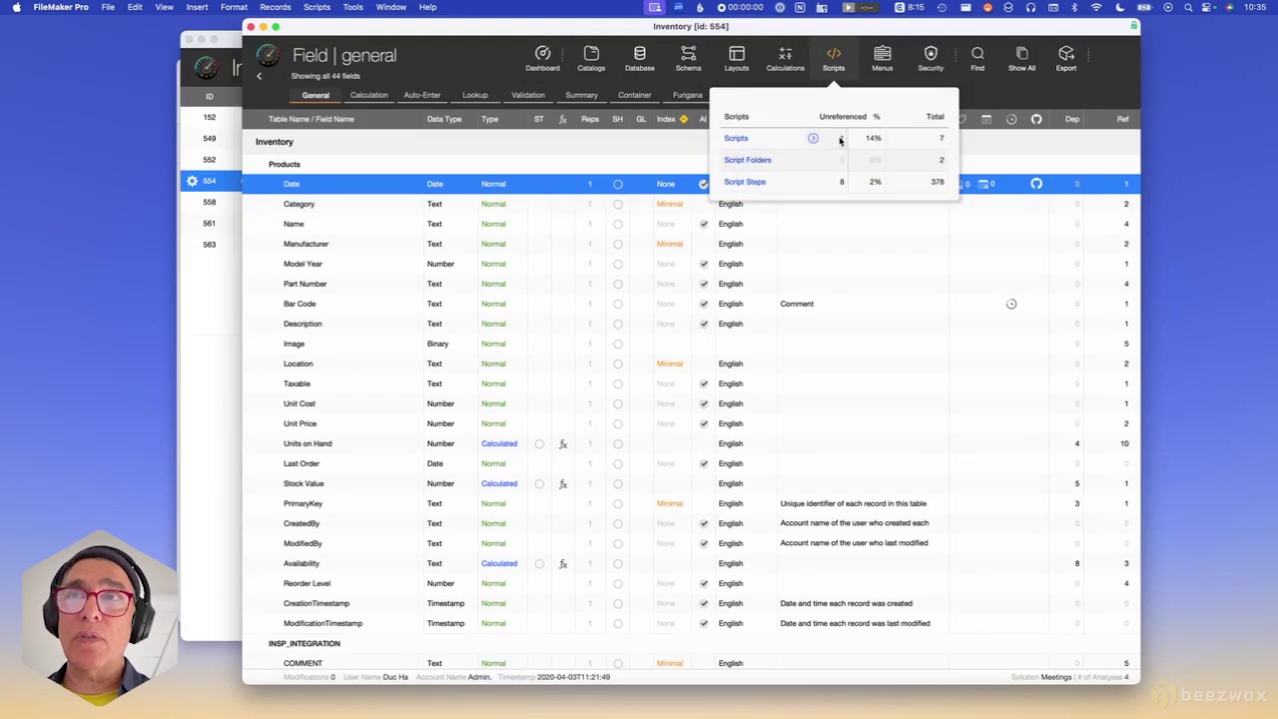
left_click(839, 140)
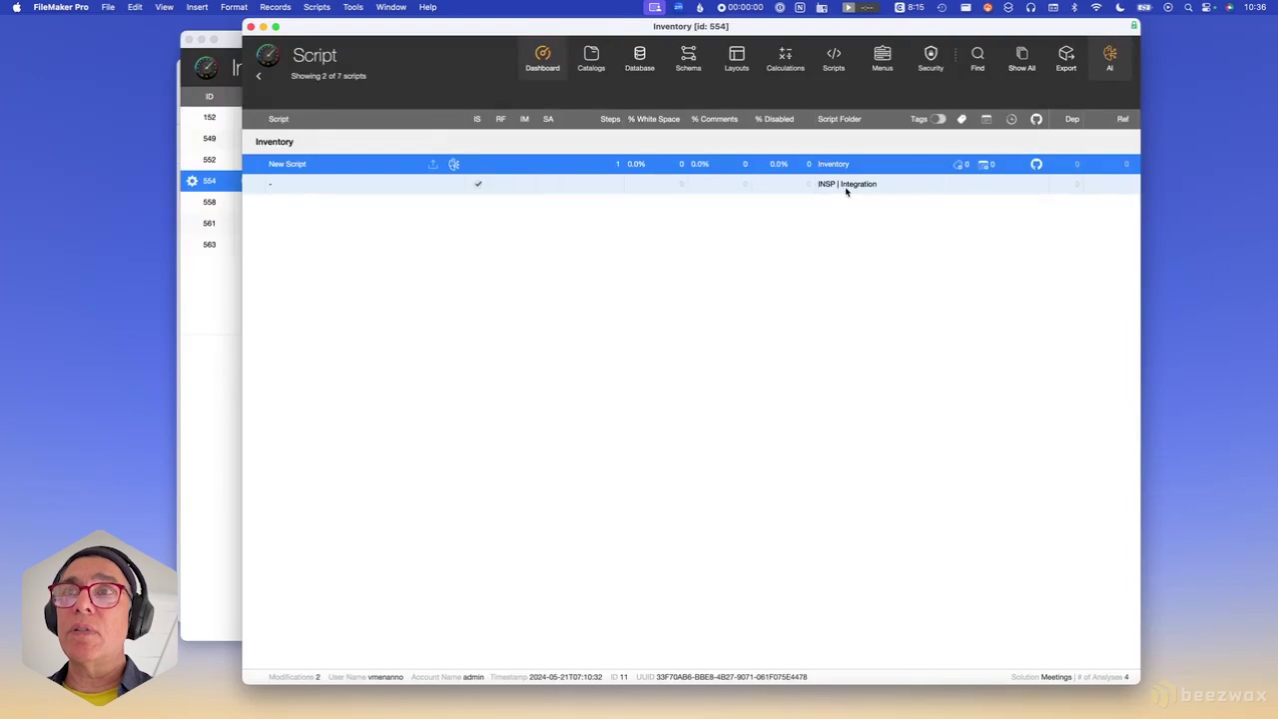
left_click(1024, 56)
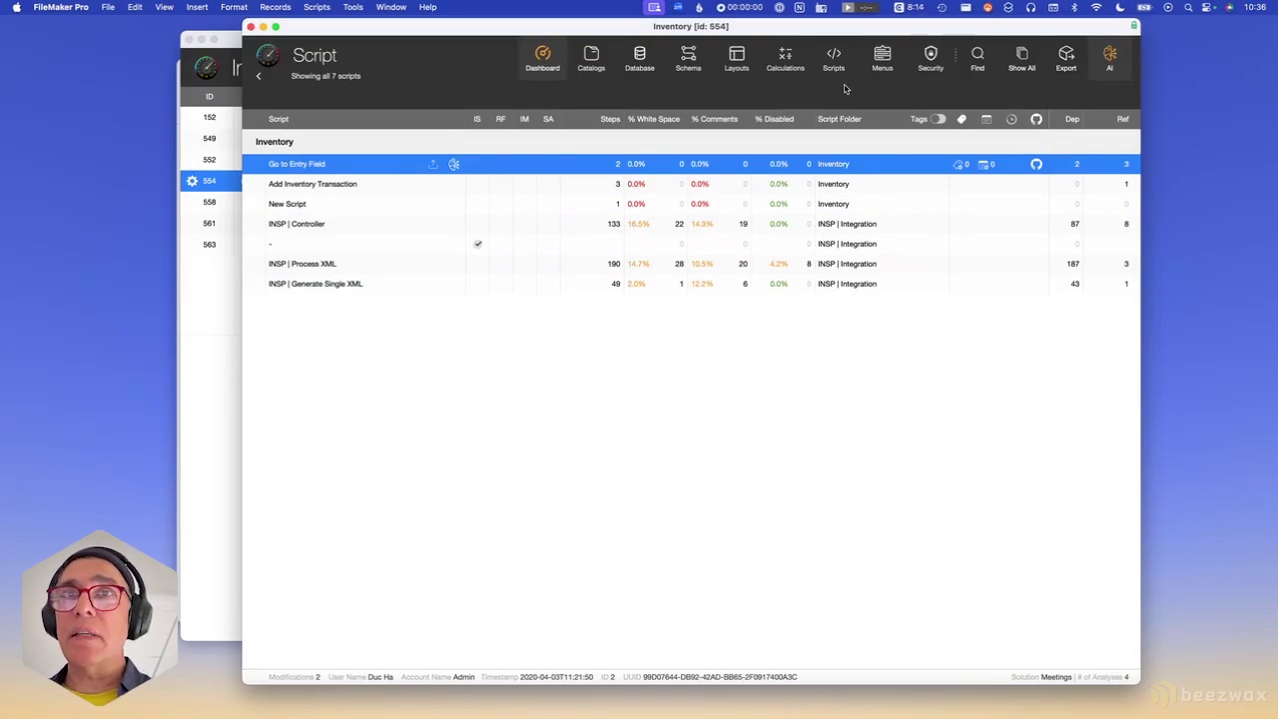
Go back through the visited views to the general field list and look at the Security area.
left_click(259, 79)
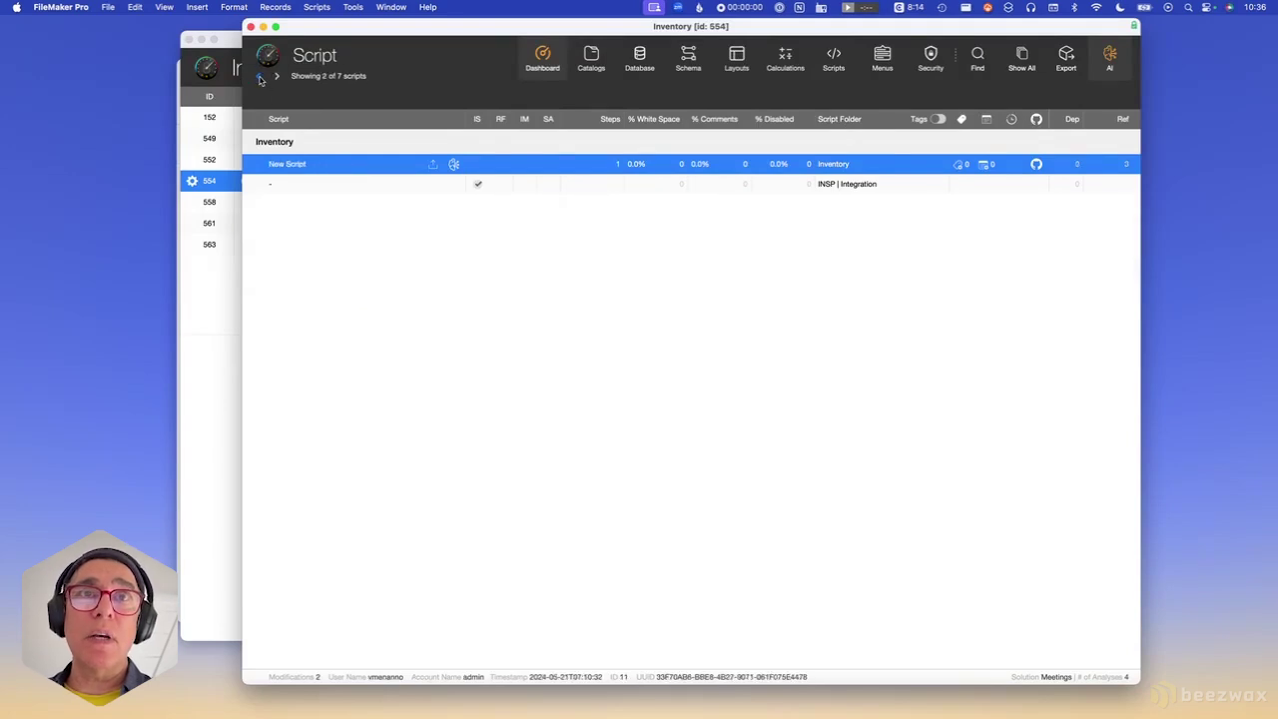
left_click(260, 79)
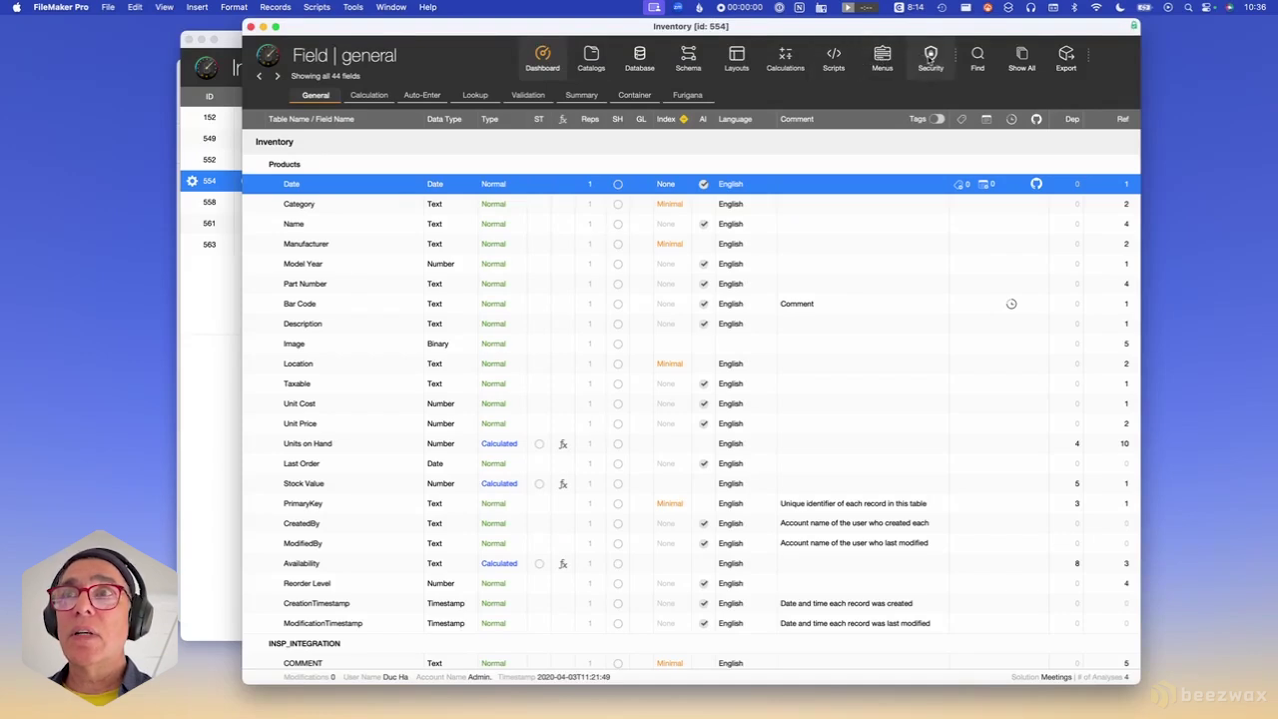
left_click(930, 58)
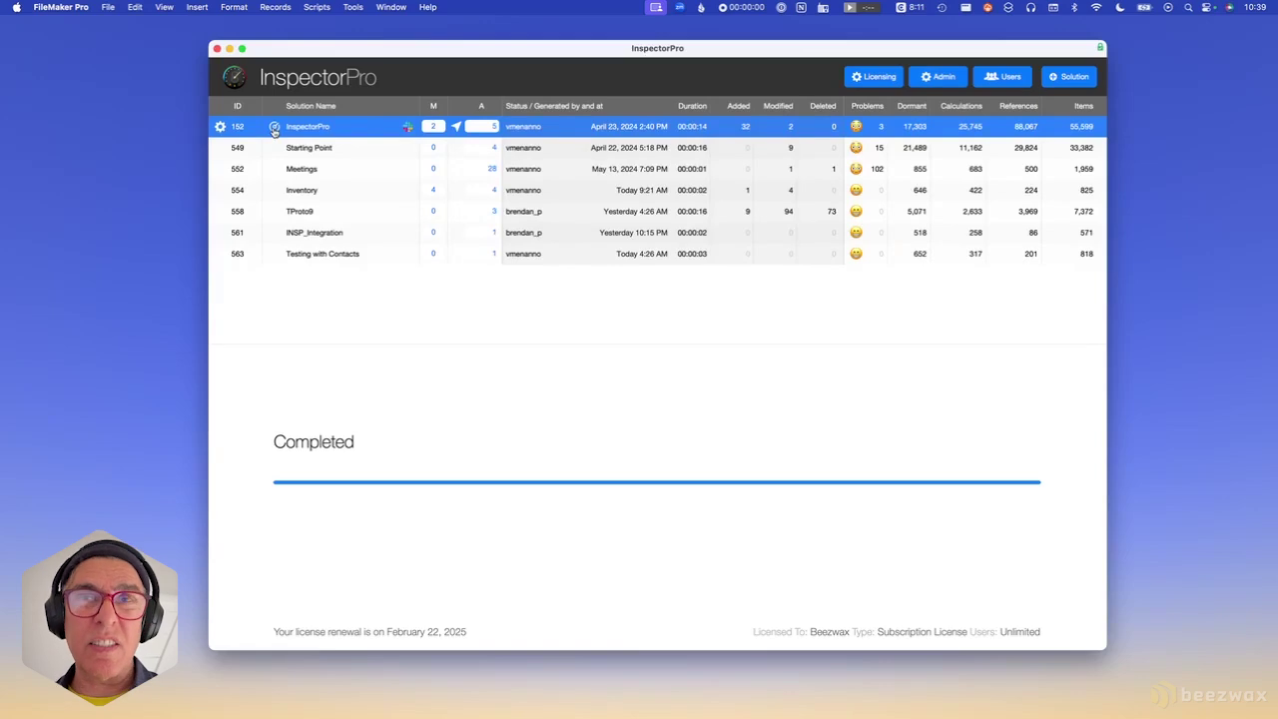
Open the InspectorPro solution's dashboard and run a global search for "RESET" with Schema, Calculations and History included.
left_click(275, 129)
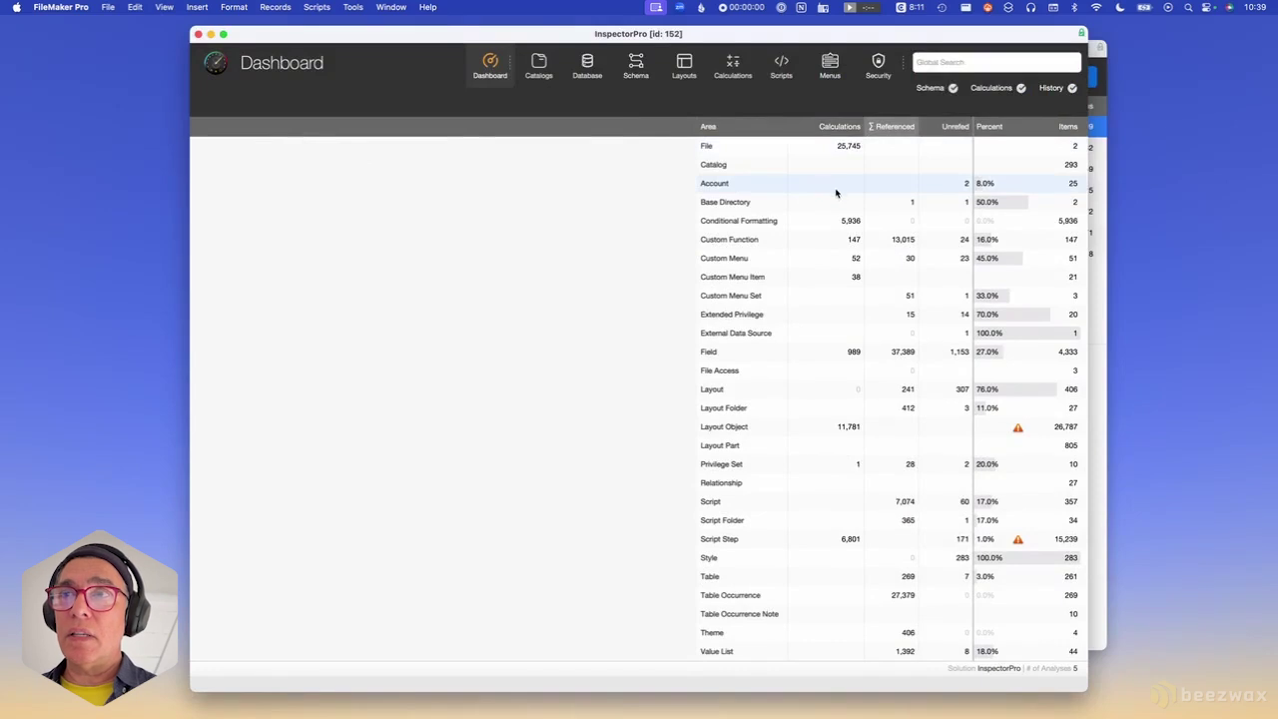
left_click(965, 62)
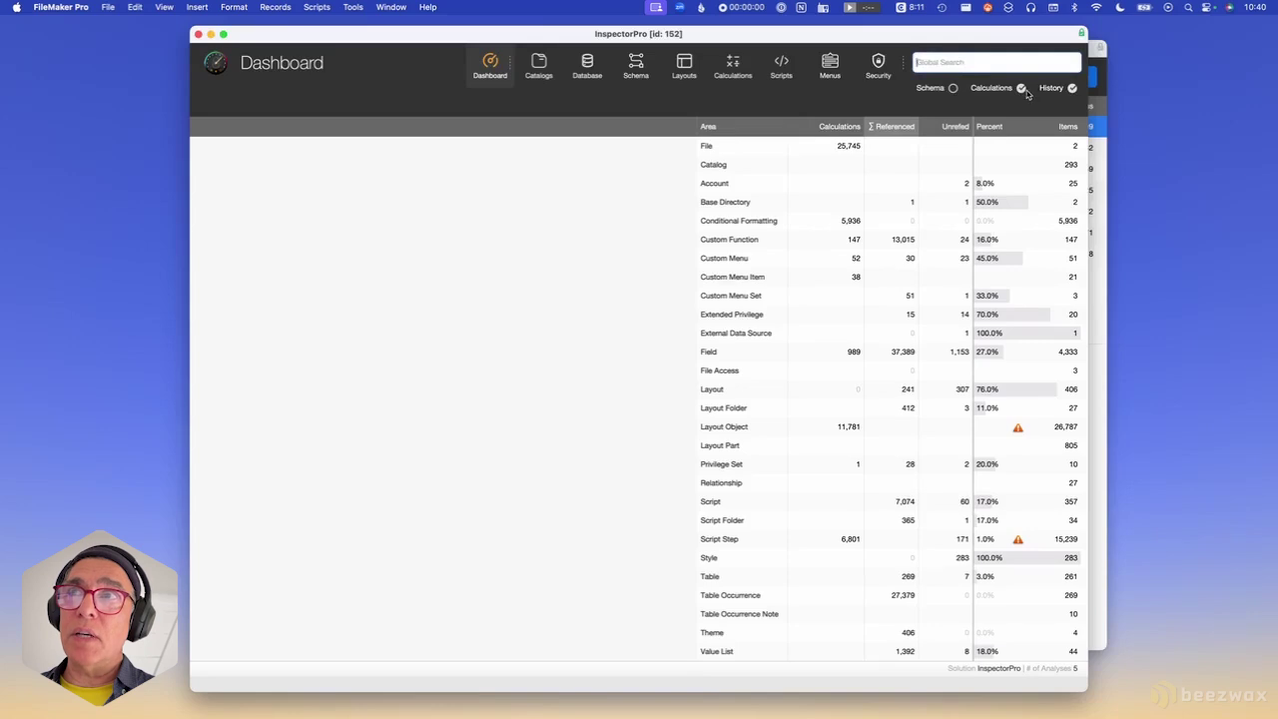
left_click(953, 89)
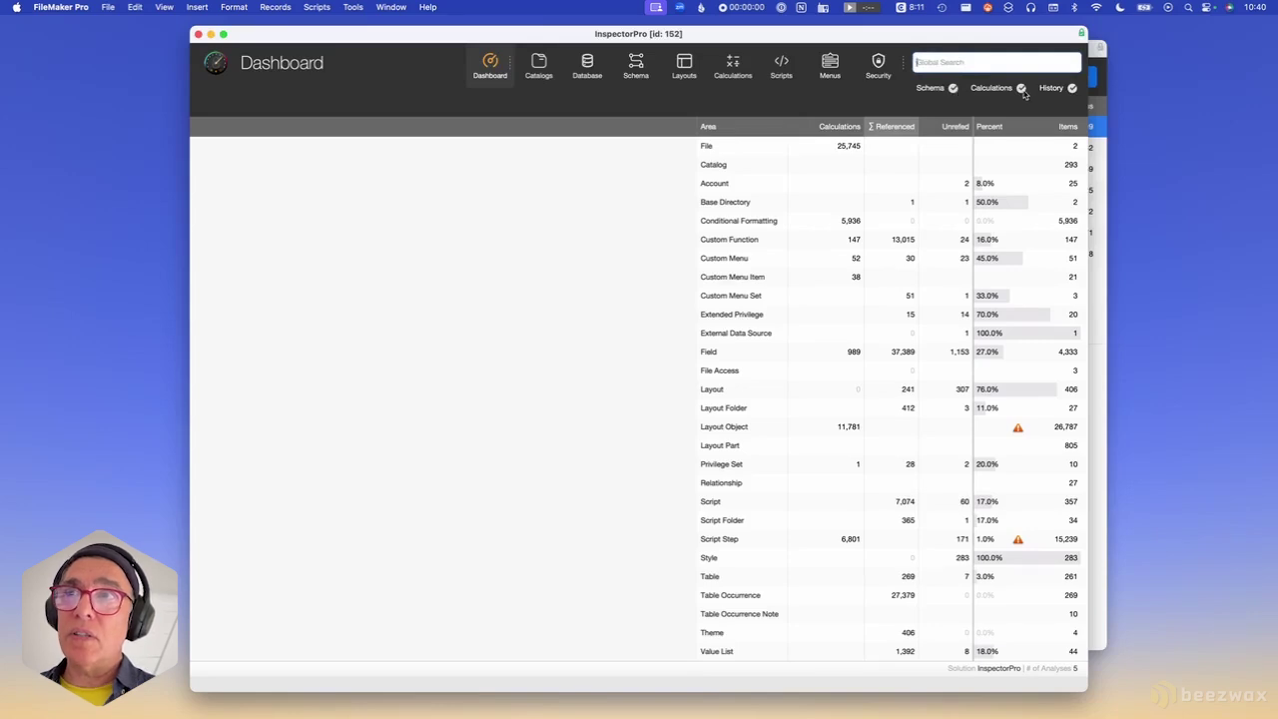
left_click(1072, 89)
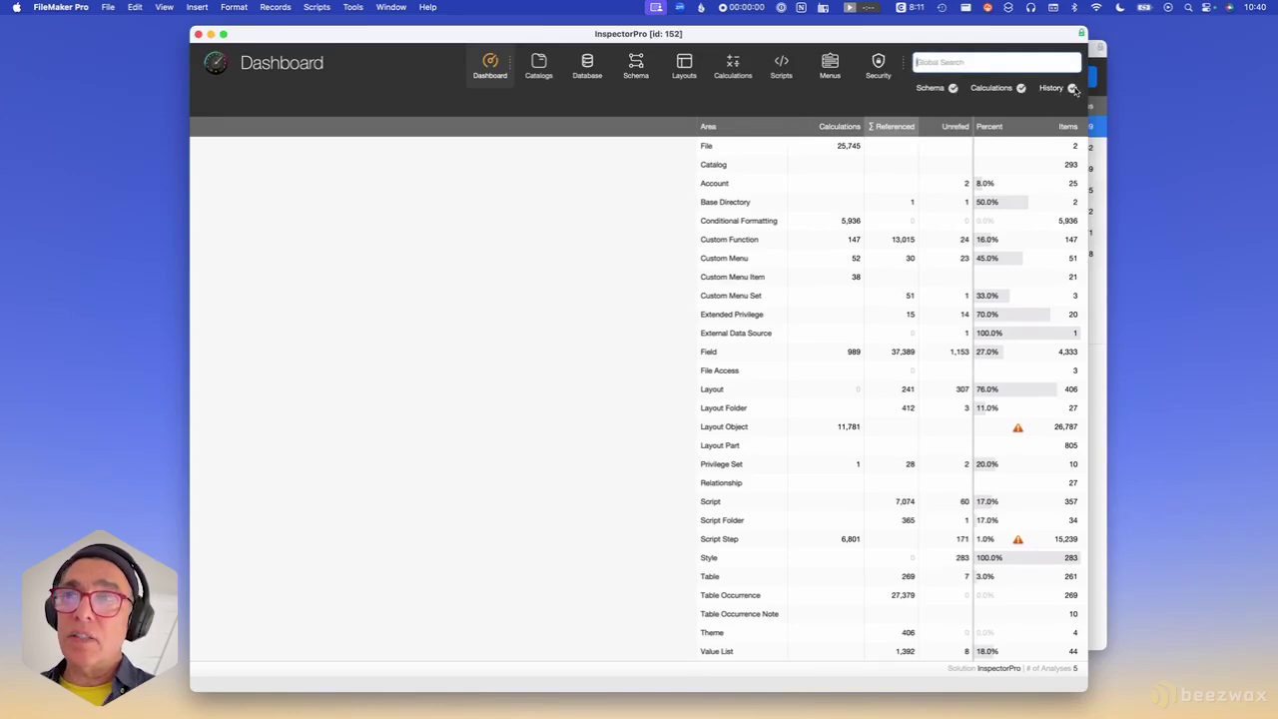
left_click(1073, 90)
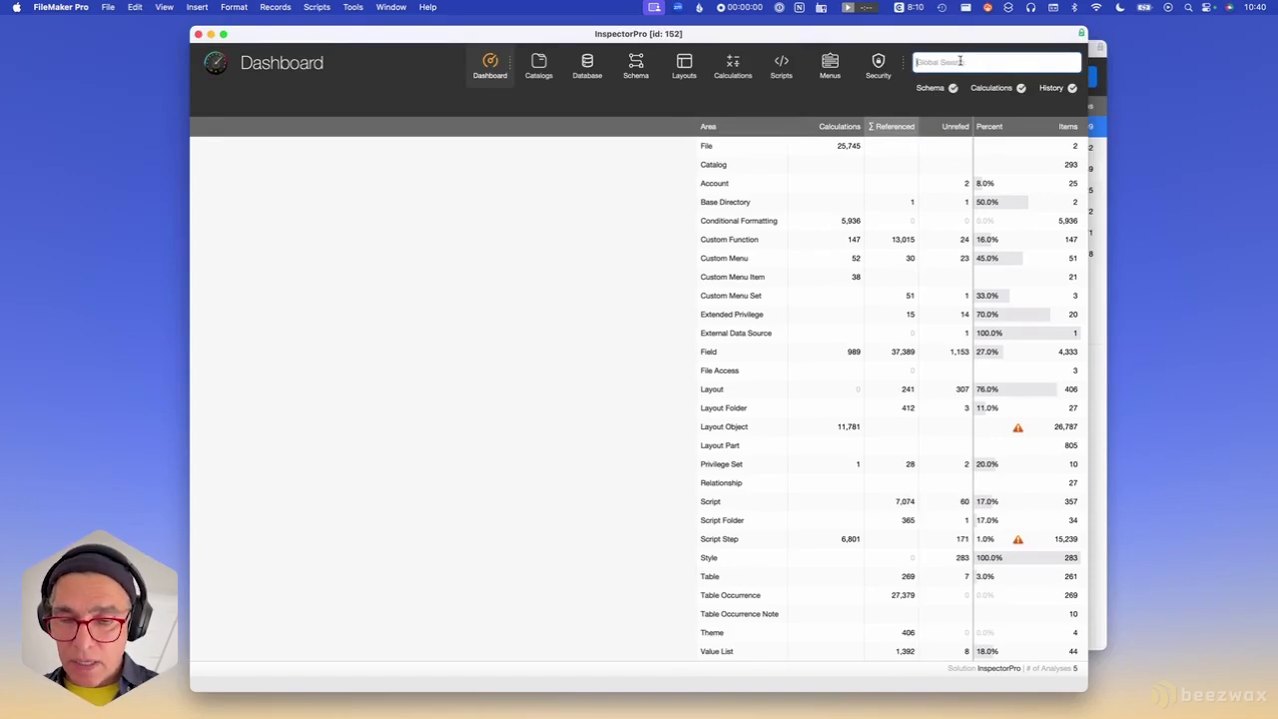
type("RESET")
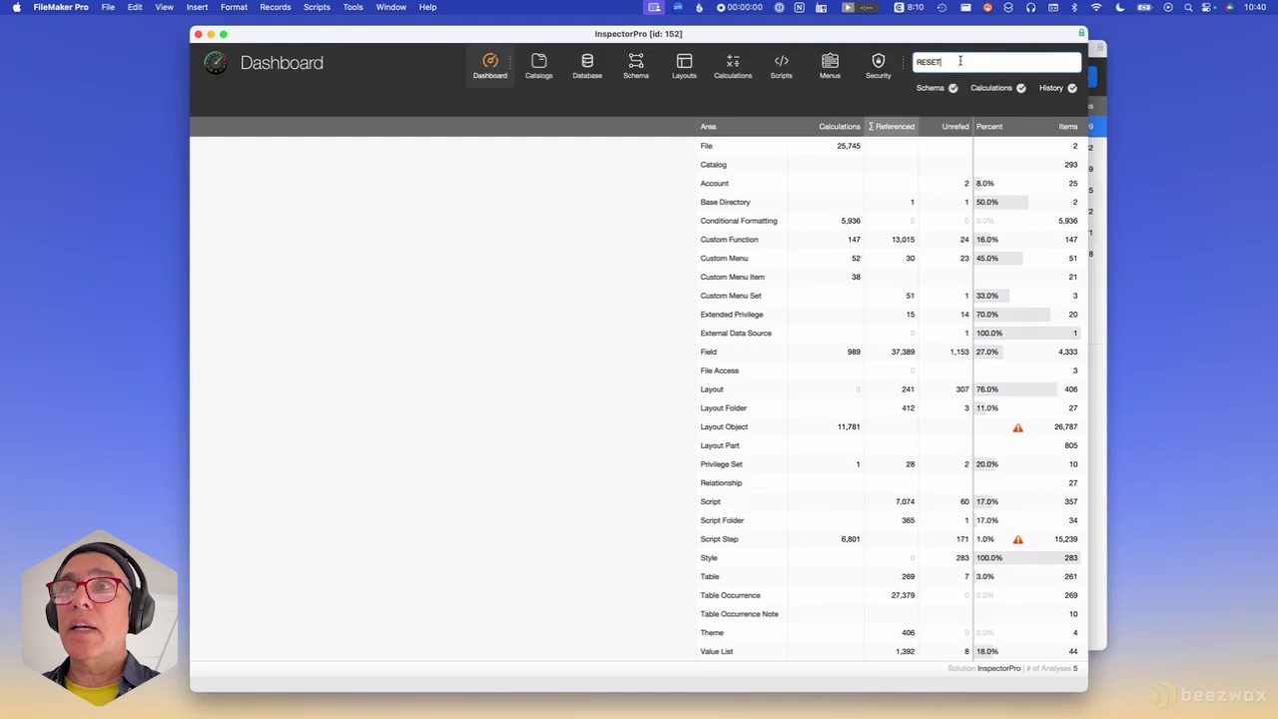
key("Return")
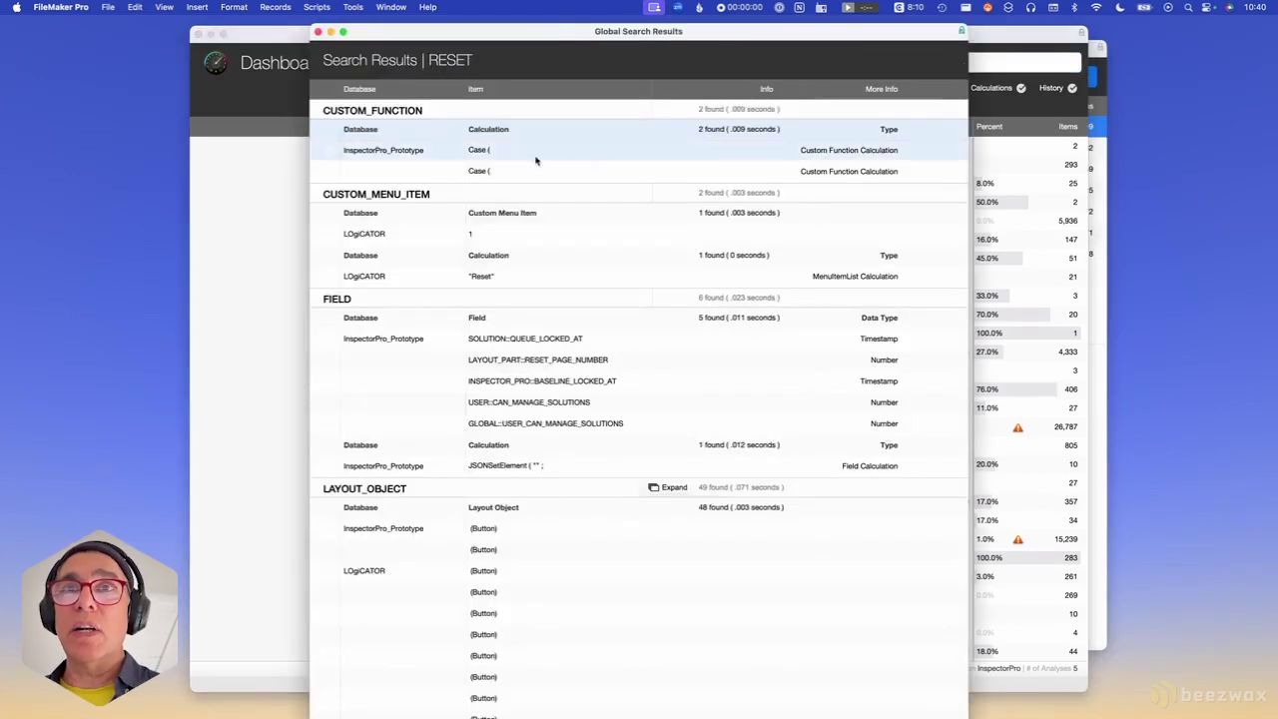
Examine the first field matches in the search results and expand the Layout Object matches.
left_click(523, 339)
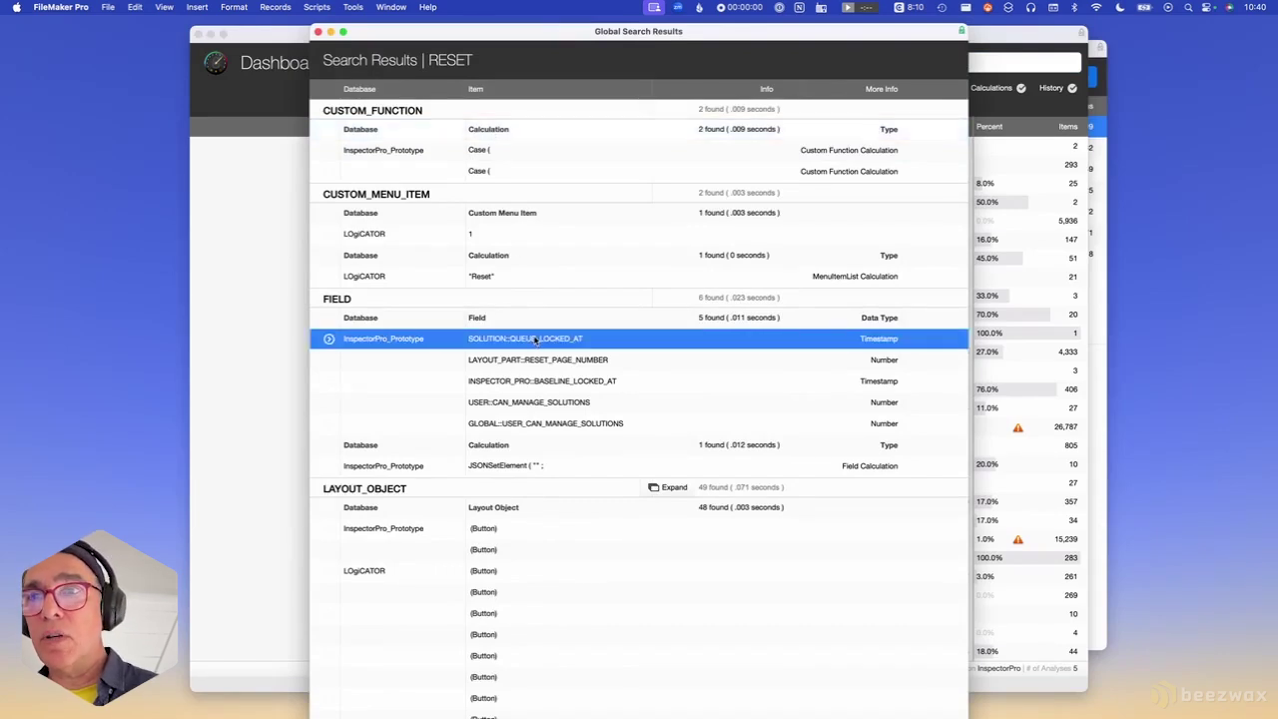
left_click(539, 360)
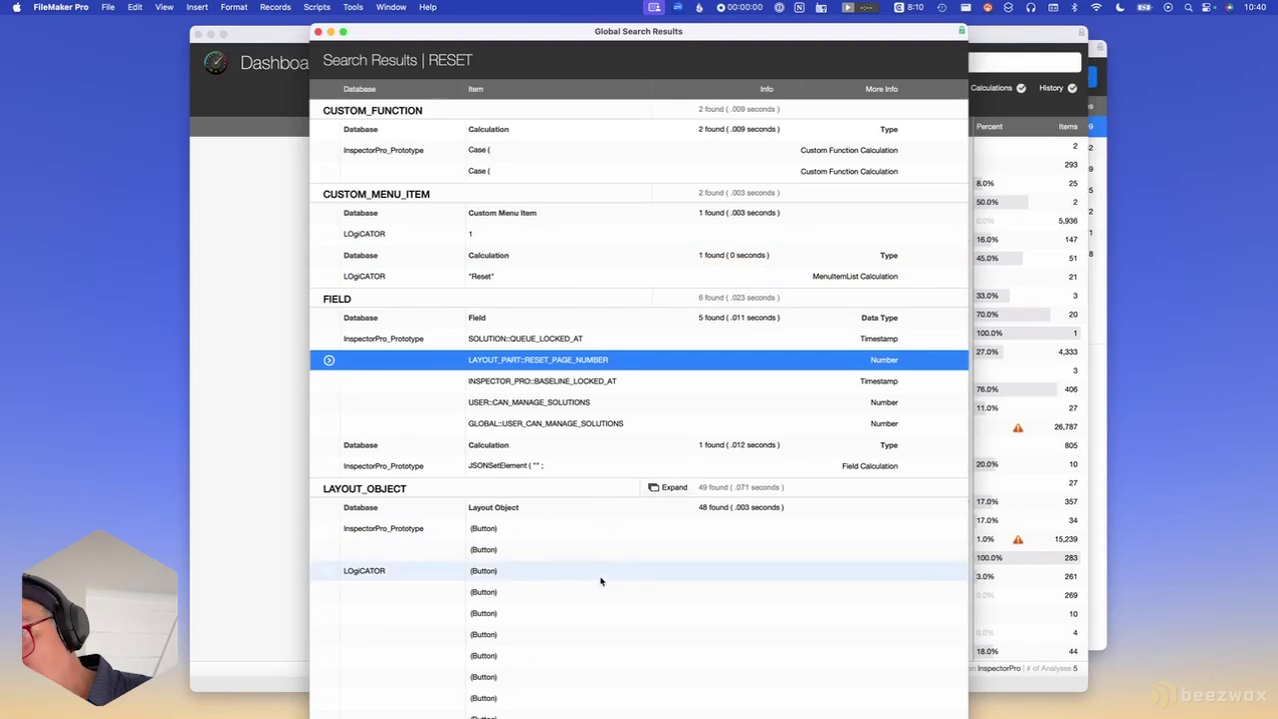
left_click(665, 488)
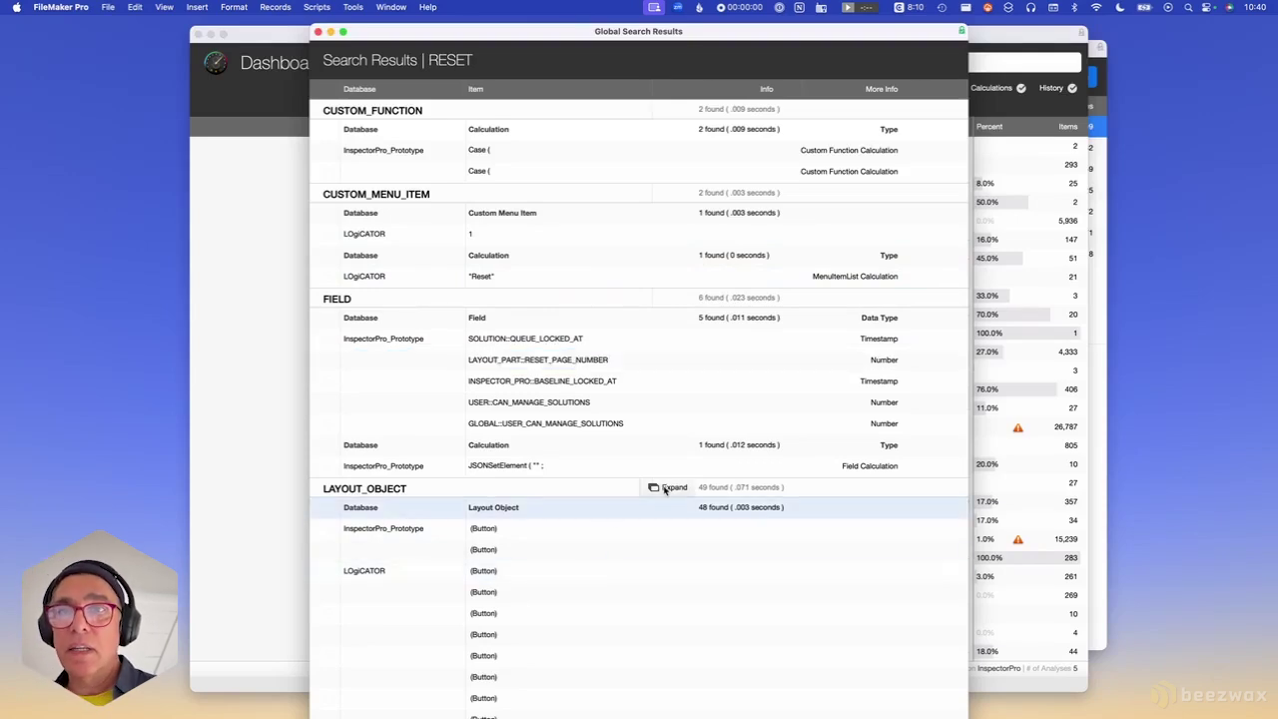
scroll(657, 487, "down", 5)
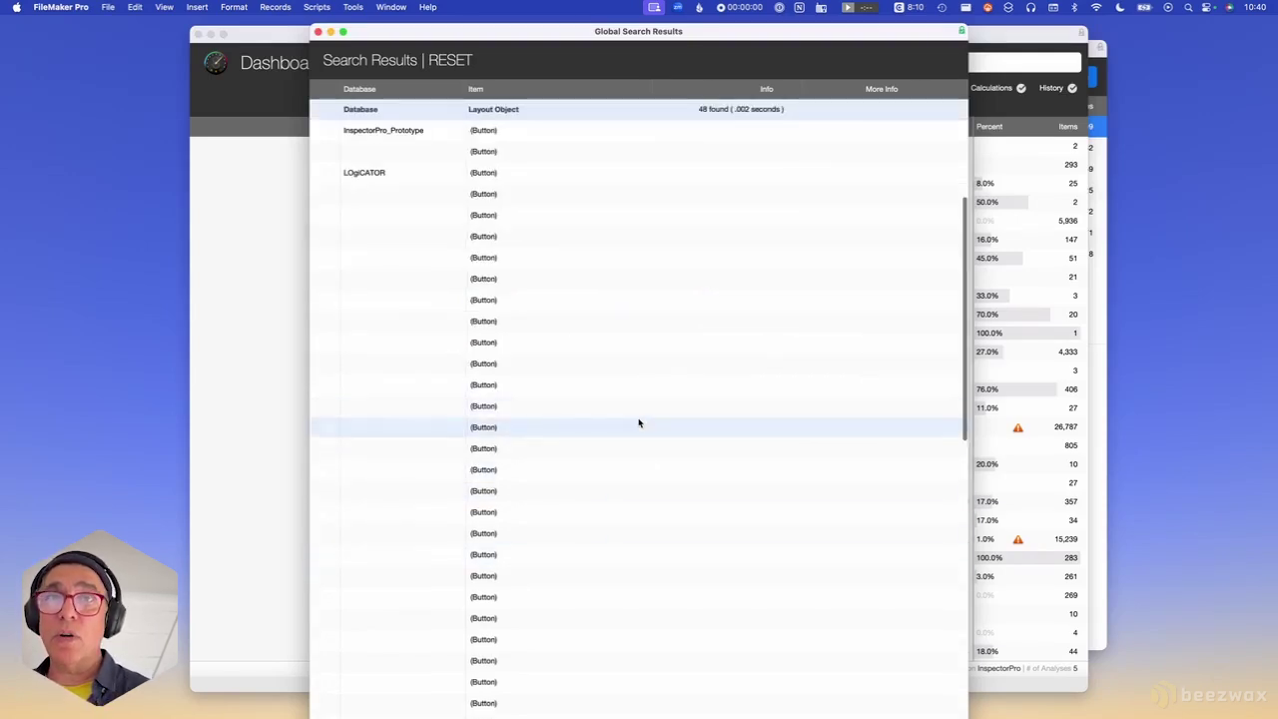
Look over the Layout Object matches, close the global search results, and clear the dashboard's search term.
scroll(639, 422, "down", 5)
scroll(545, 196, "up", 10)
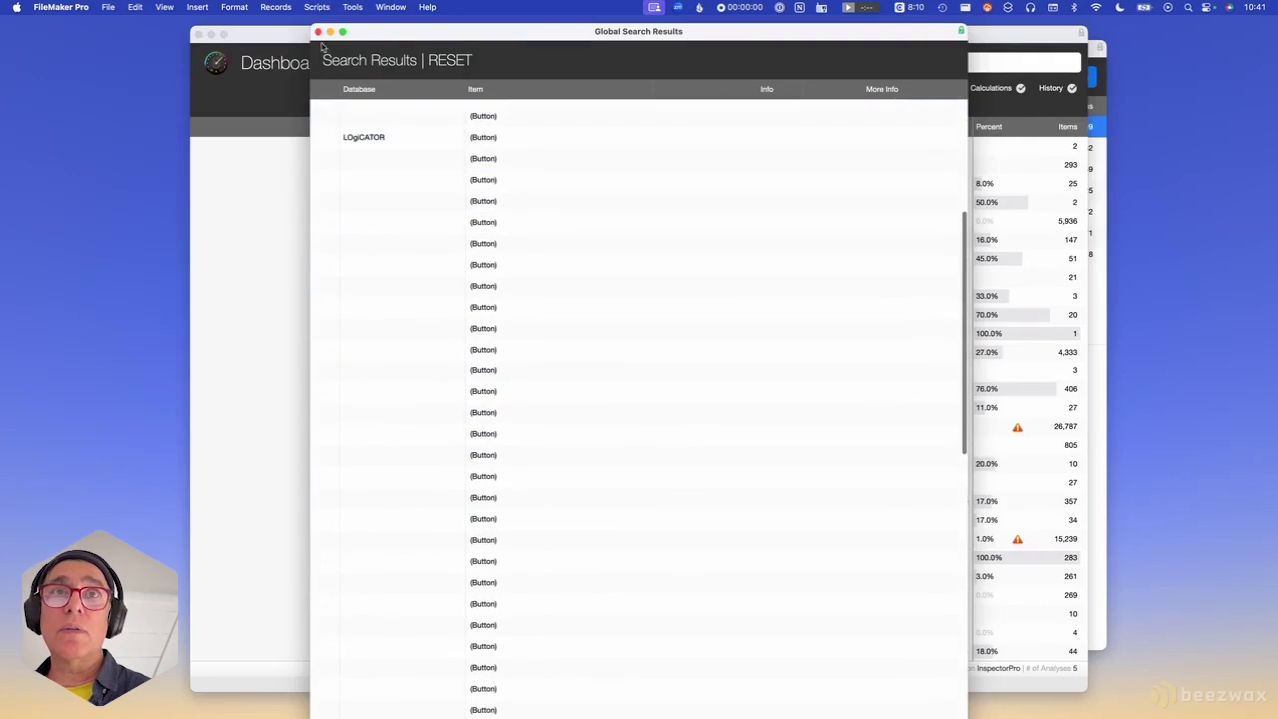
left_click(318, 31)
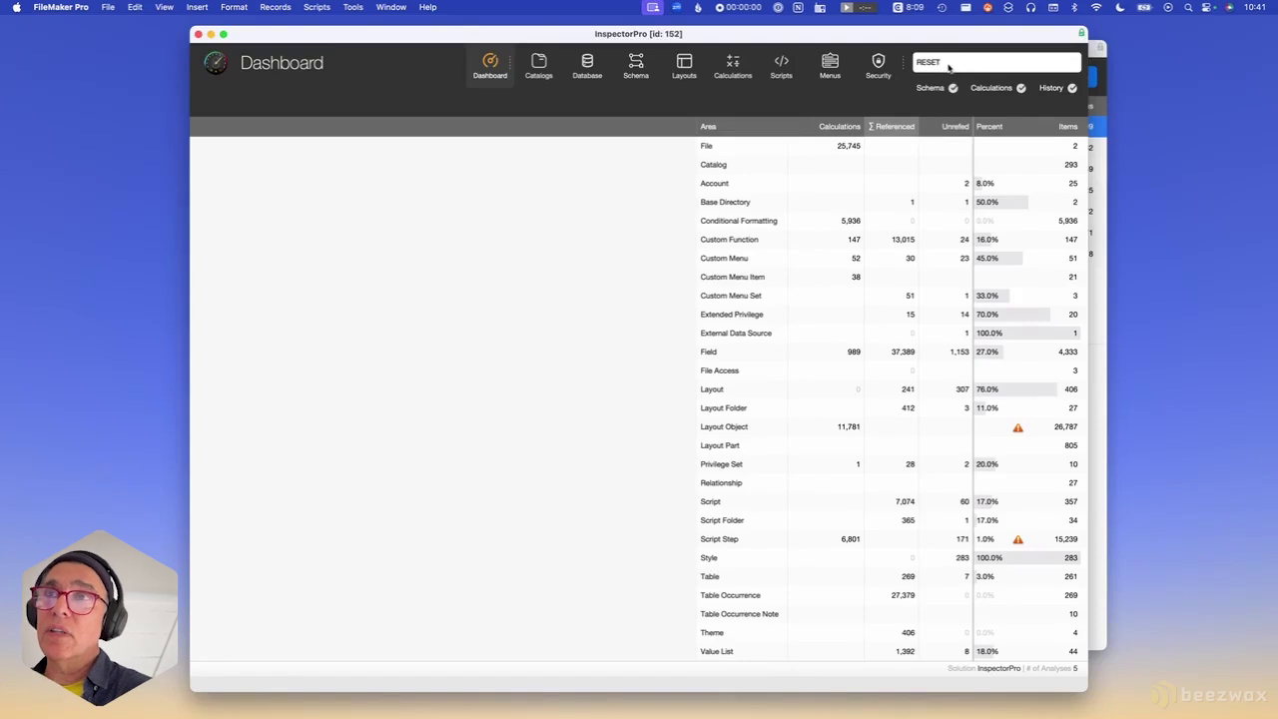
left_click(950, 62)
key("BackSpace")
key("BackSpace")
key("BackSpace")
key("BackSpace")
key("BackSpace")
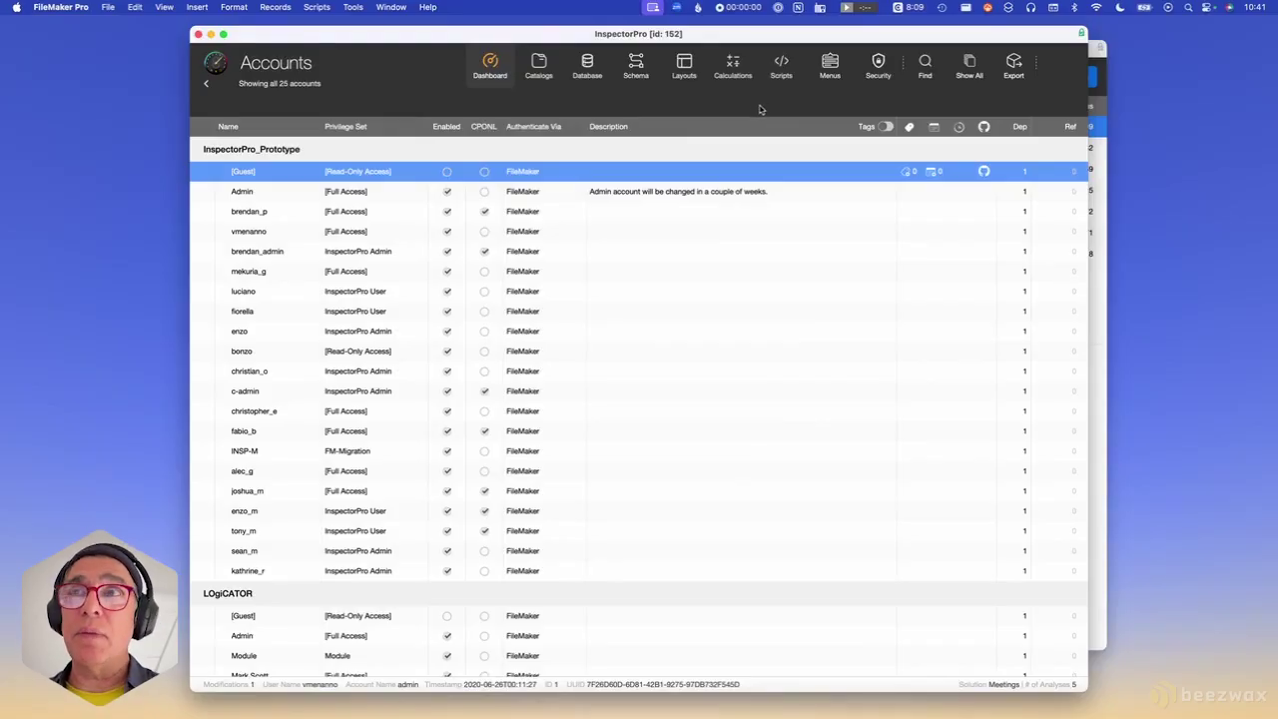
Open the LOgiCATOR find for the accounts list and look at the fields and comparison operators available for a rule.
left_click(924, 65)
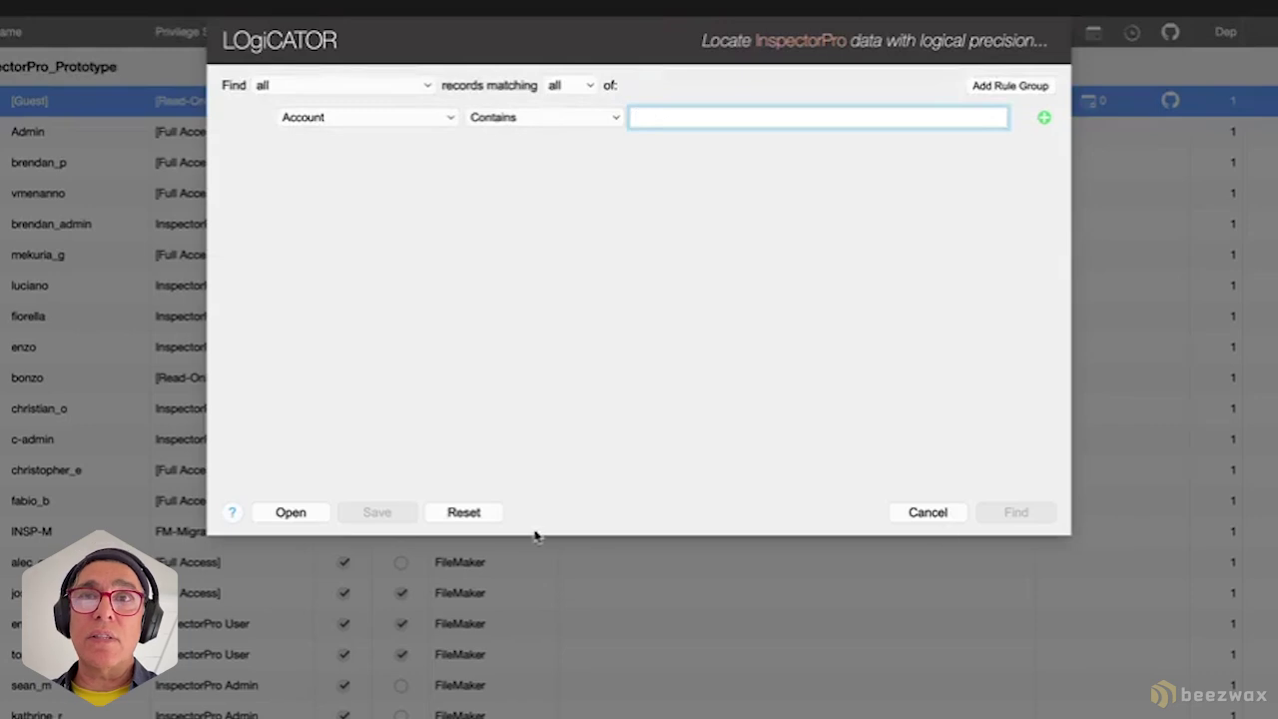
left_click(436, 118)
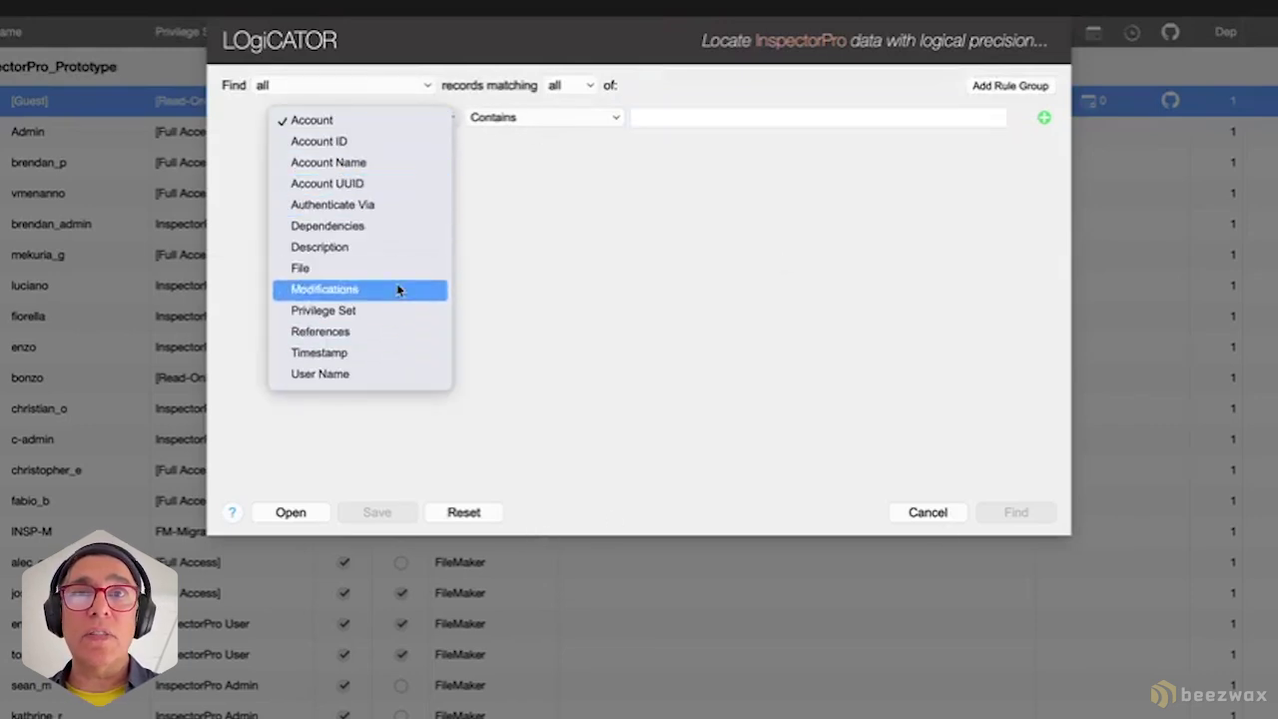
left_click(560, 205)
left_click(579, 119)
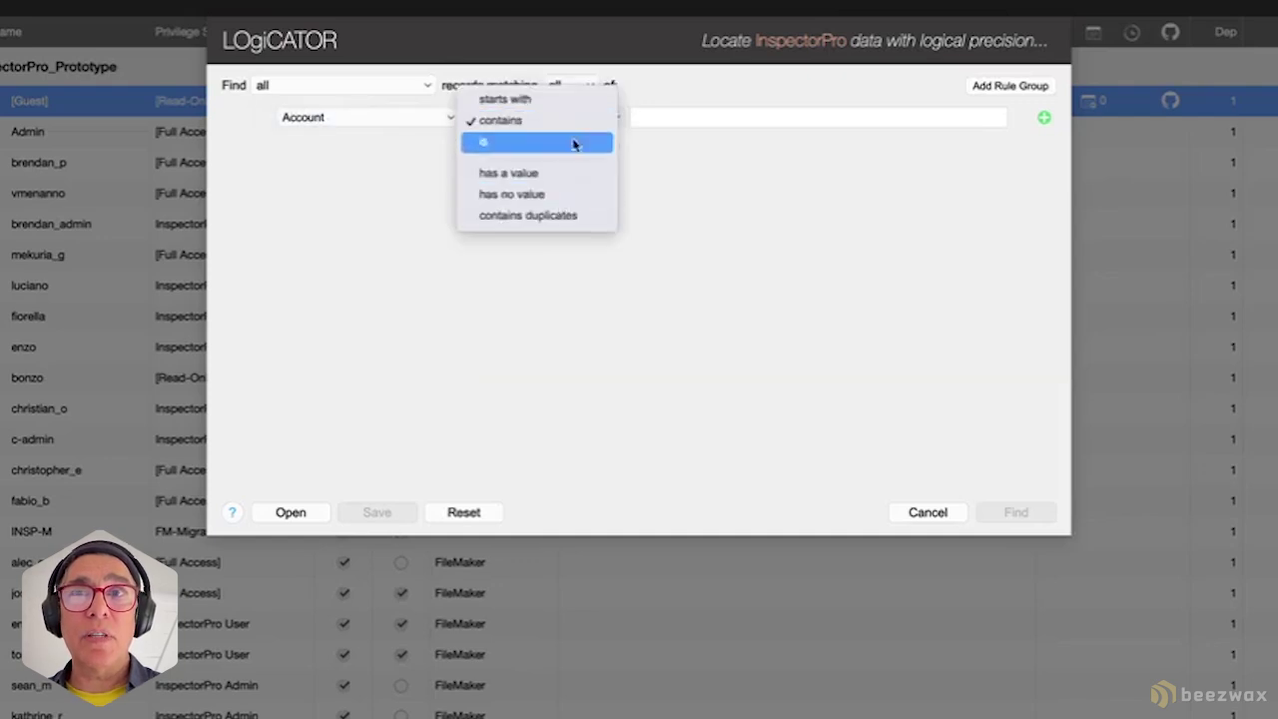
left_click(695, 196)
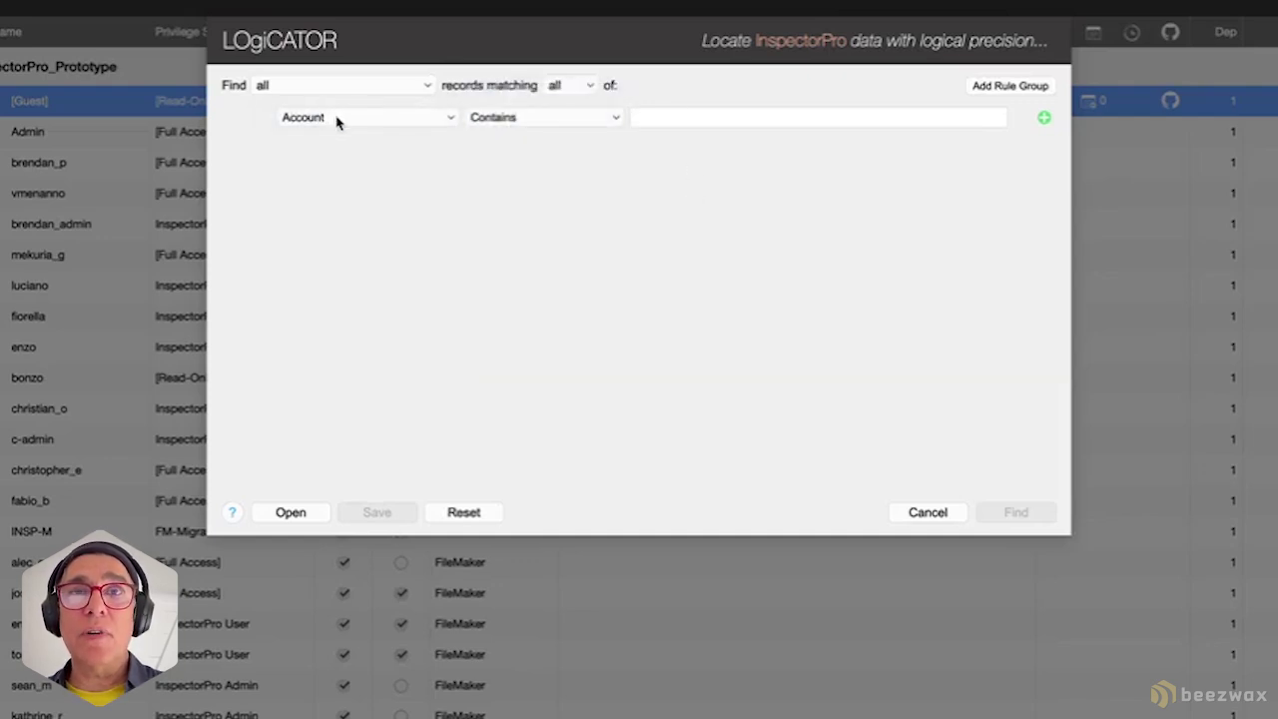
Find the accounts whose Account value contains a partial account name, and show all accounts again.
left_click(738, 116)
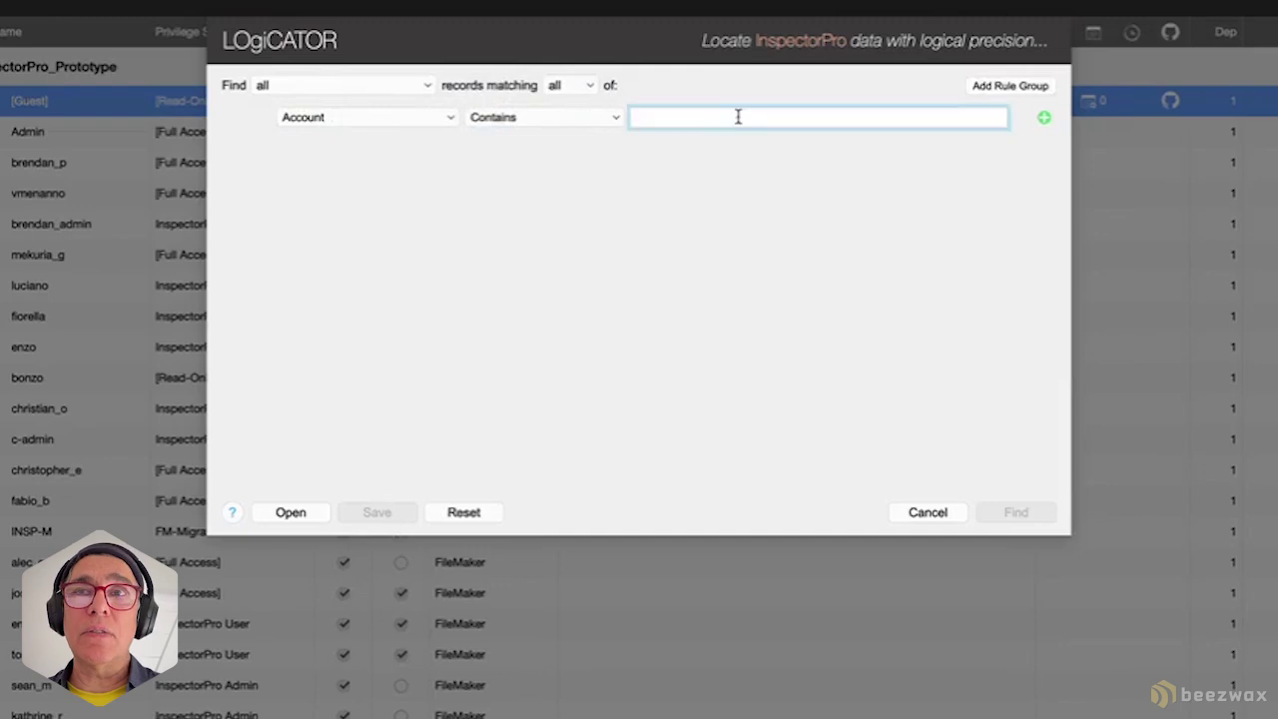
type("luc")
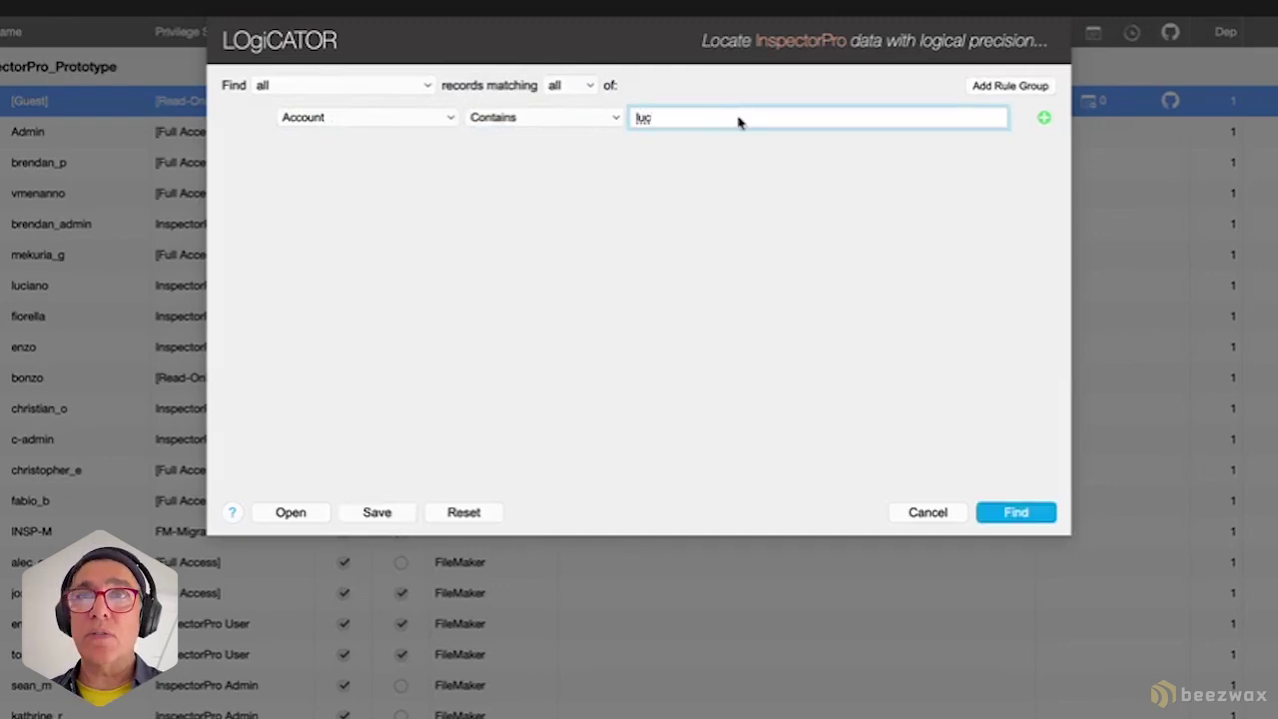
key("Return")
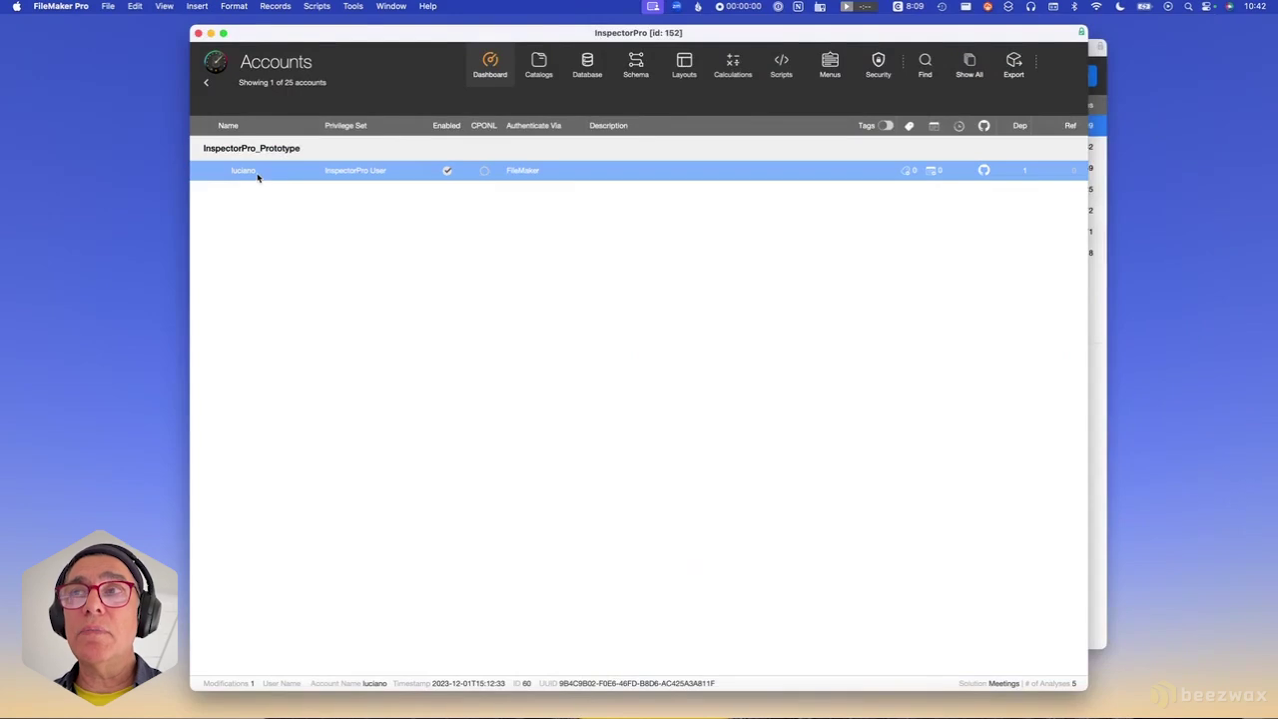
left_click(969, 64)
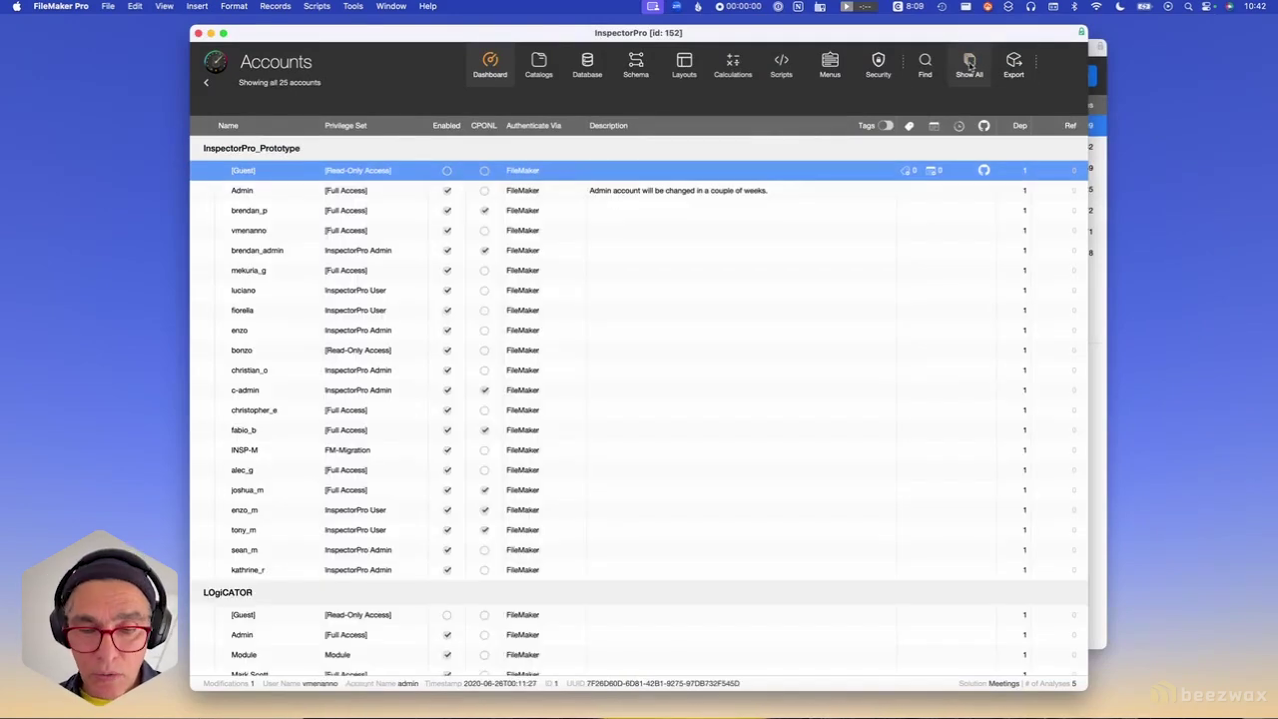
Run a fresh find for accounts containing a different account name, and show the full accounts list again.
left_click(925, 67)
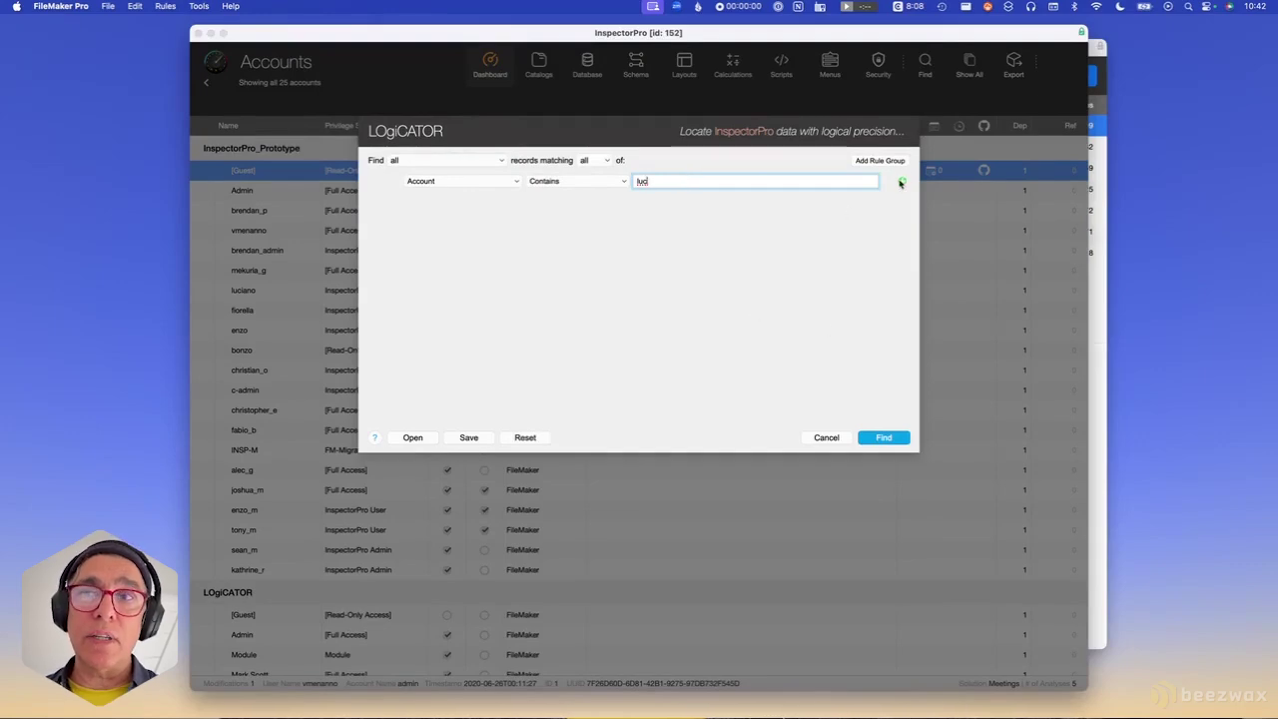
left_click(829, 437)
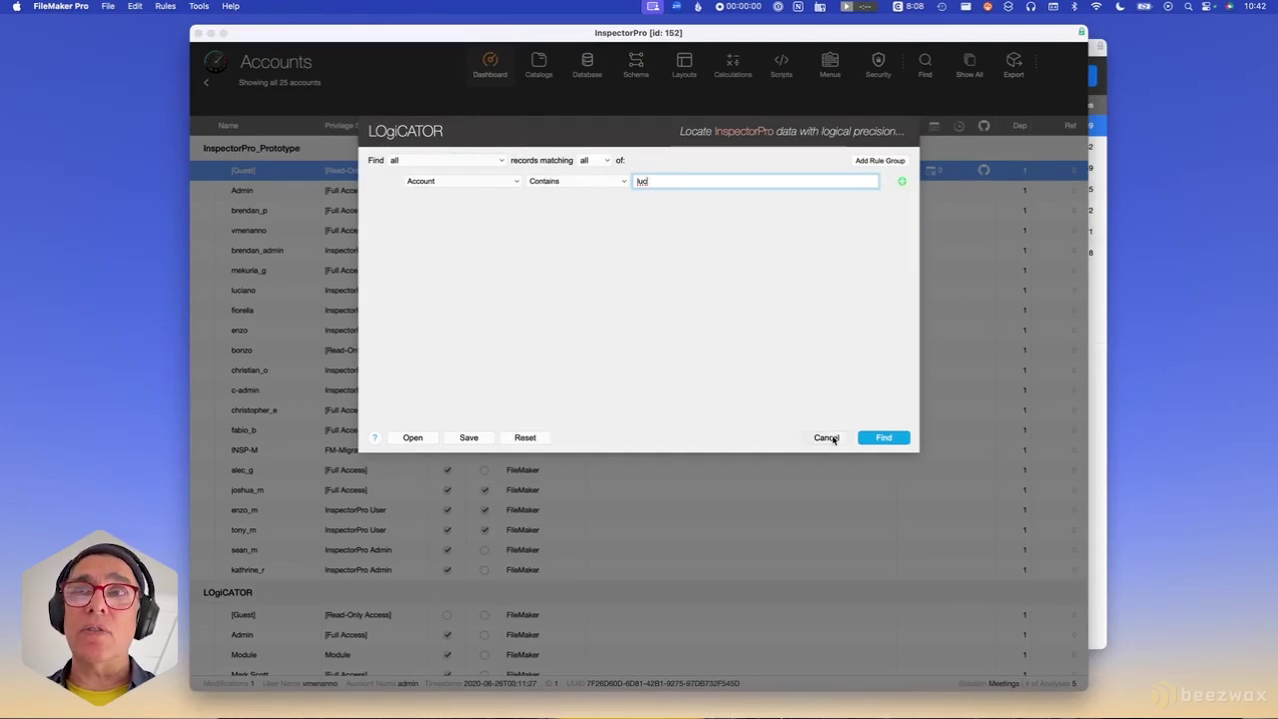
left_click(923, 63)
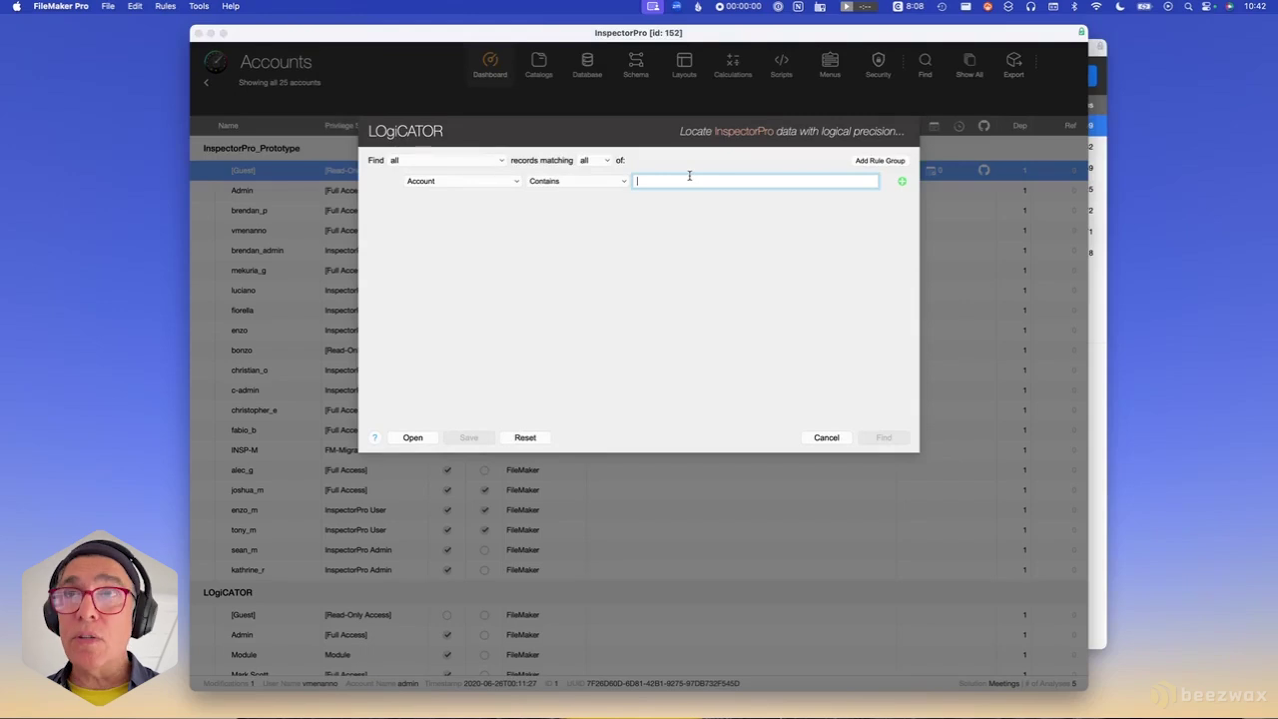
type("enzo")
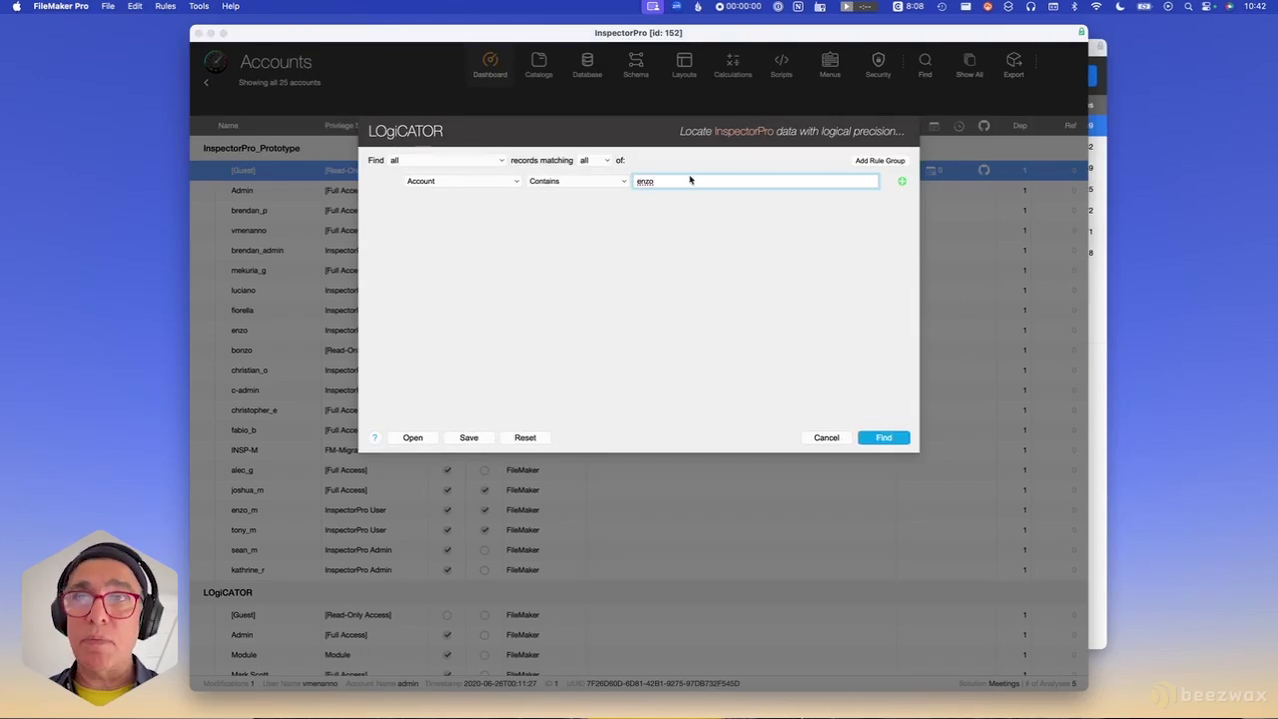
key("Return")
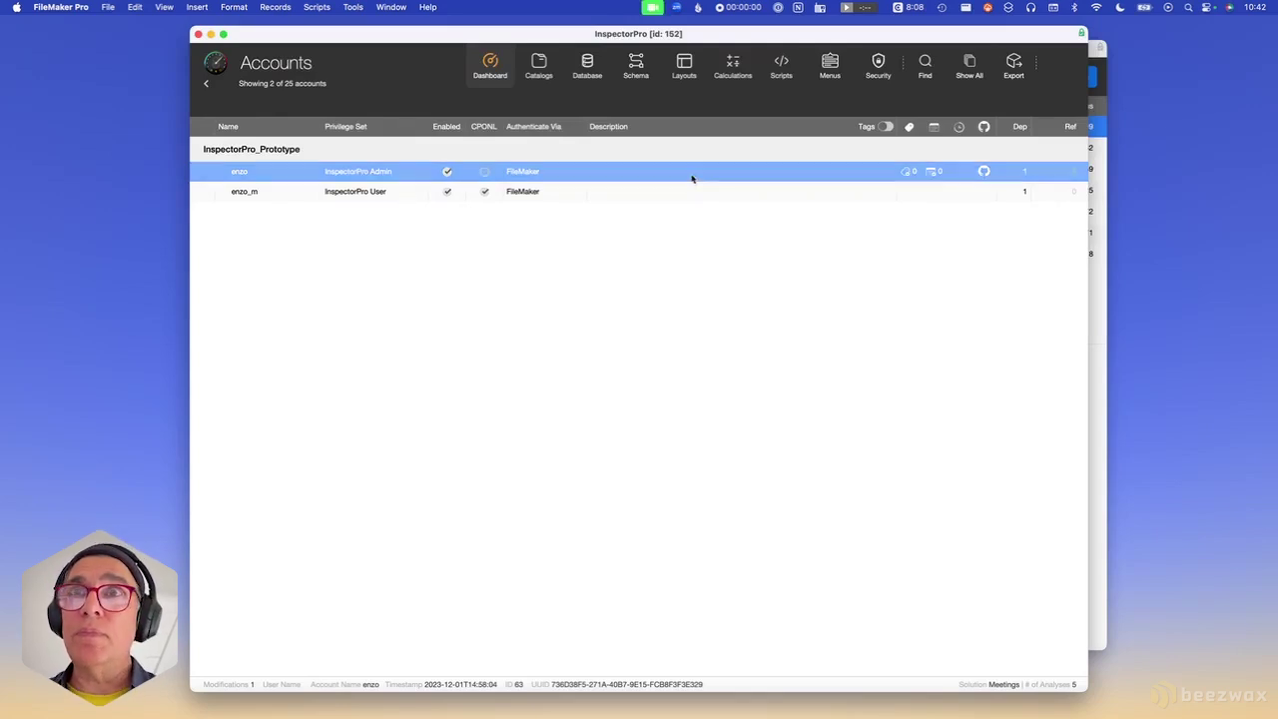
left_click(981, 64)
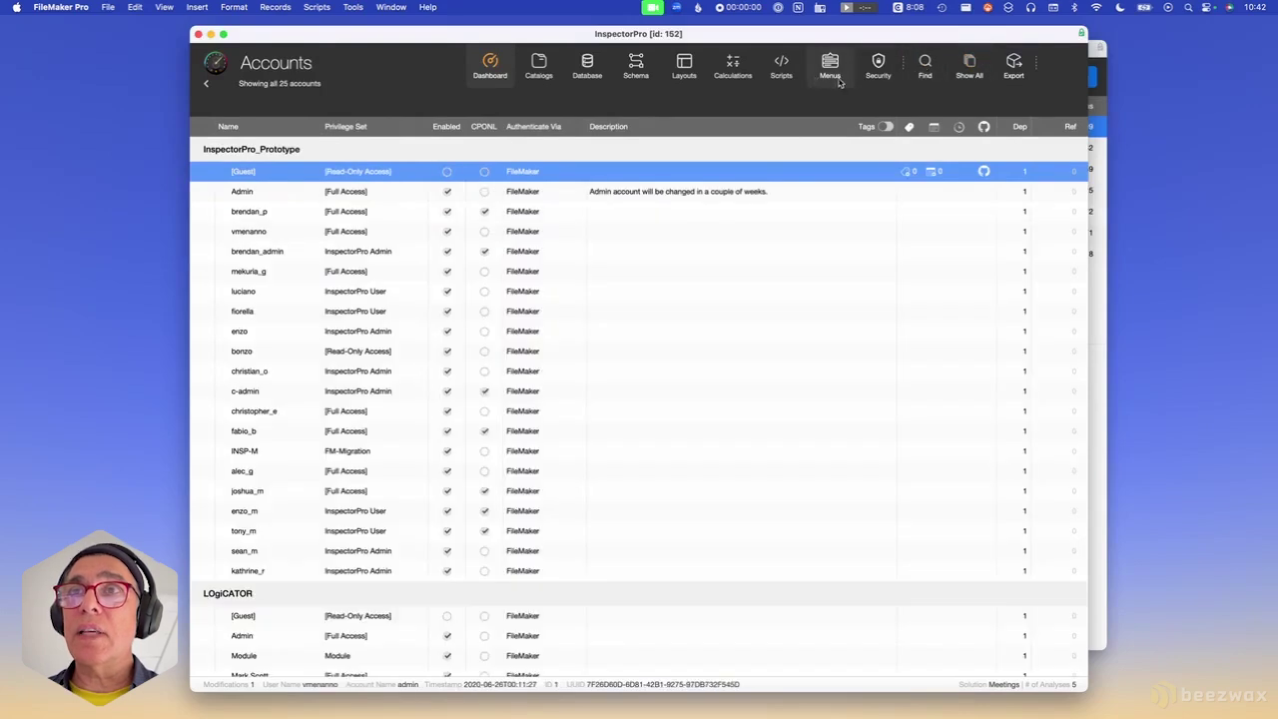
List all scripts of the solution and look through the ADMIN, USERS and SOLUTION folder entries.
left_click(783, 64)
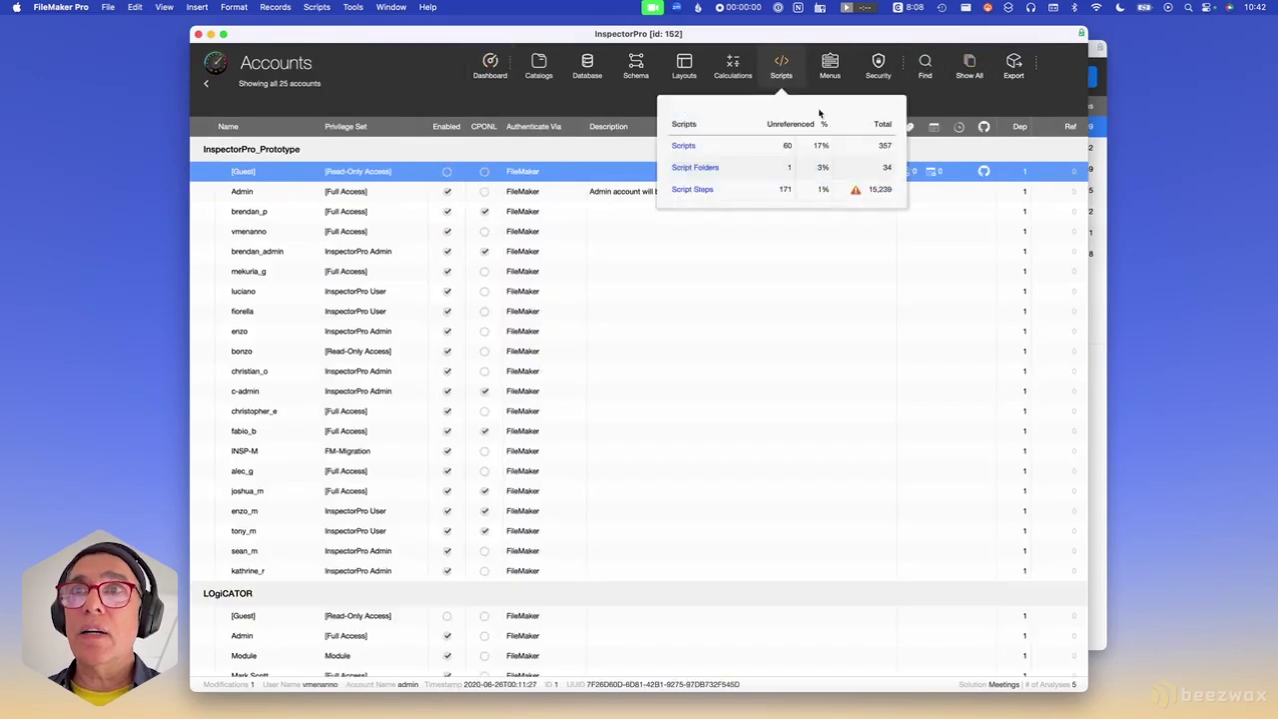
left_click(869, 149)
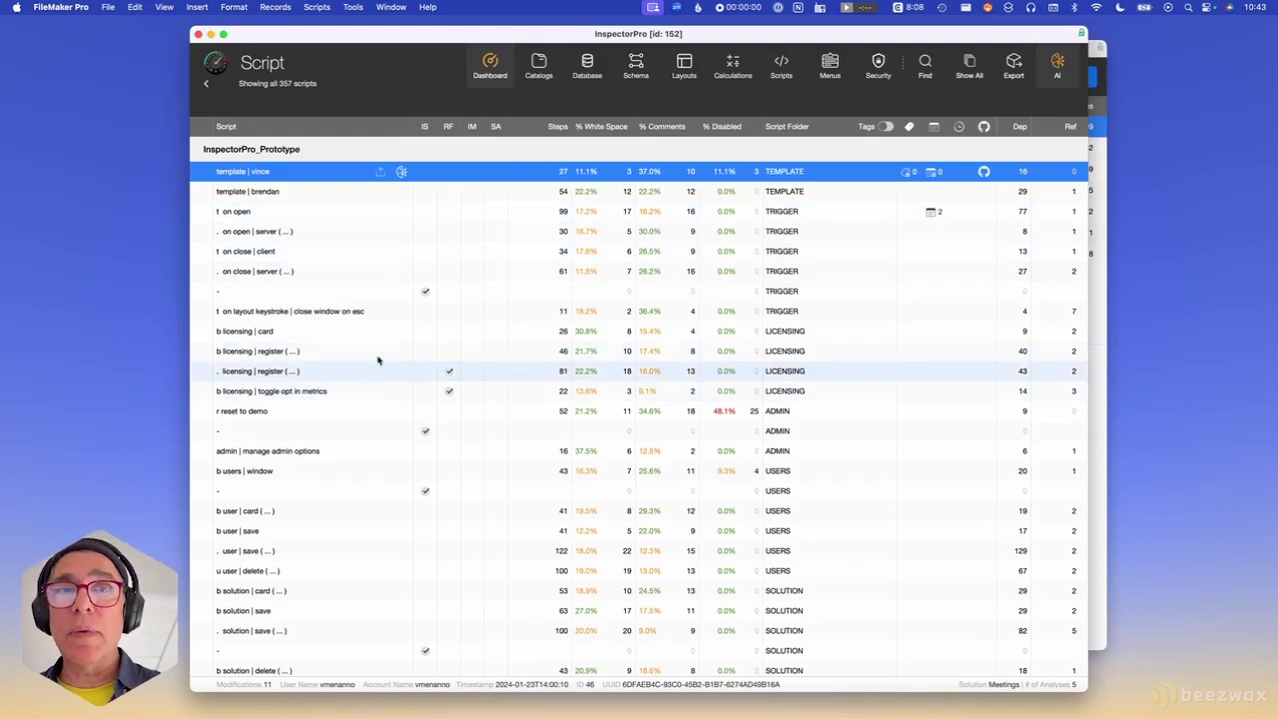
scroll(383, 348, "down", 3)
scroll(383, 348, "down", 3)
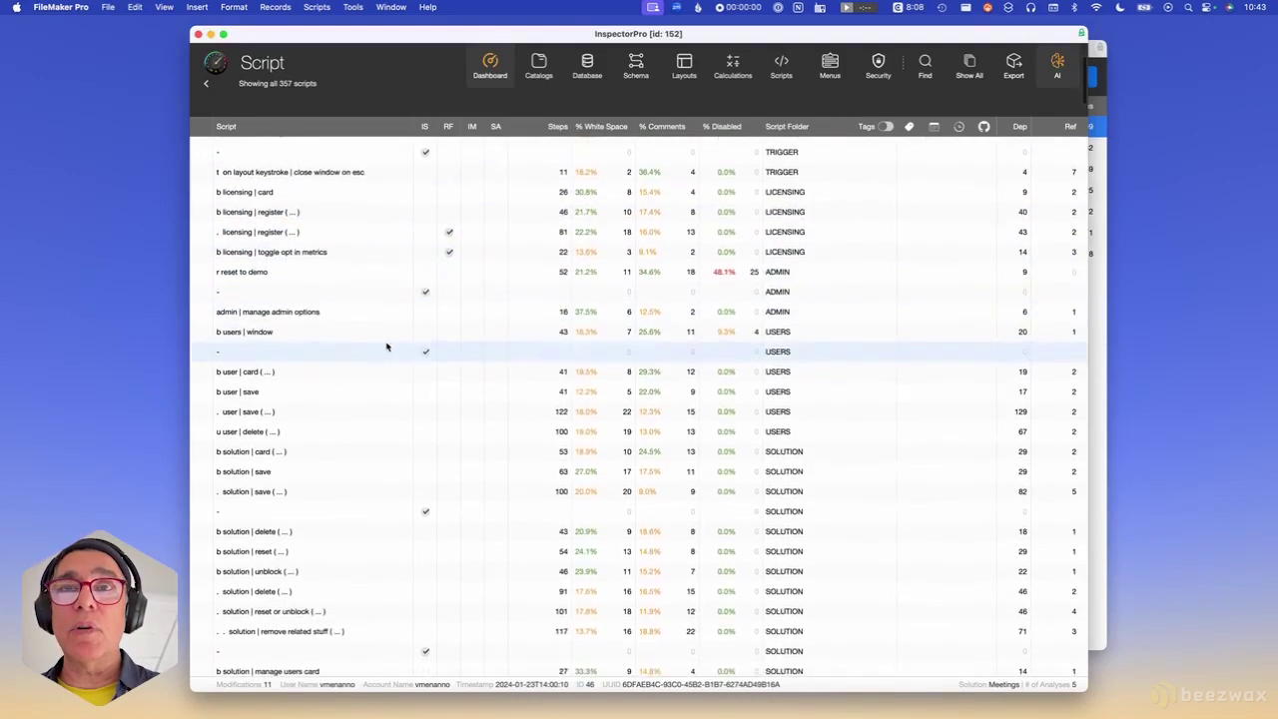
View the AI-generated concise summary of the "r reset to demo" script and close it.
left_click(298, 274)
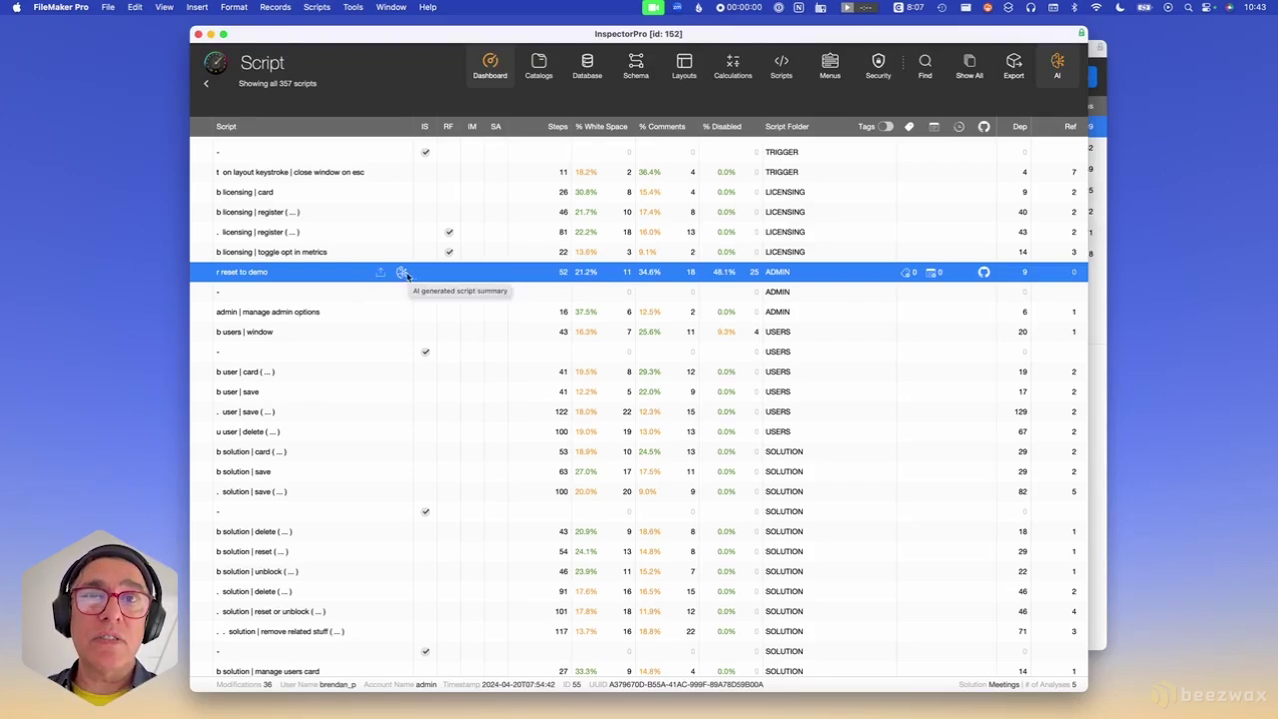
left_click(402, 273)
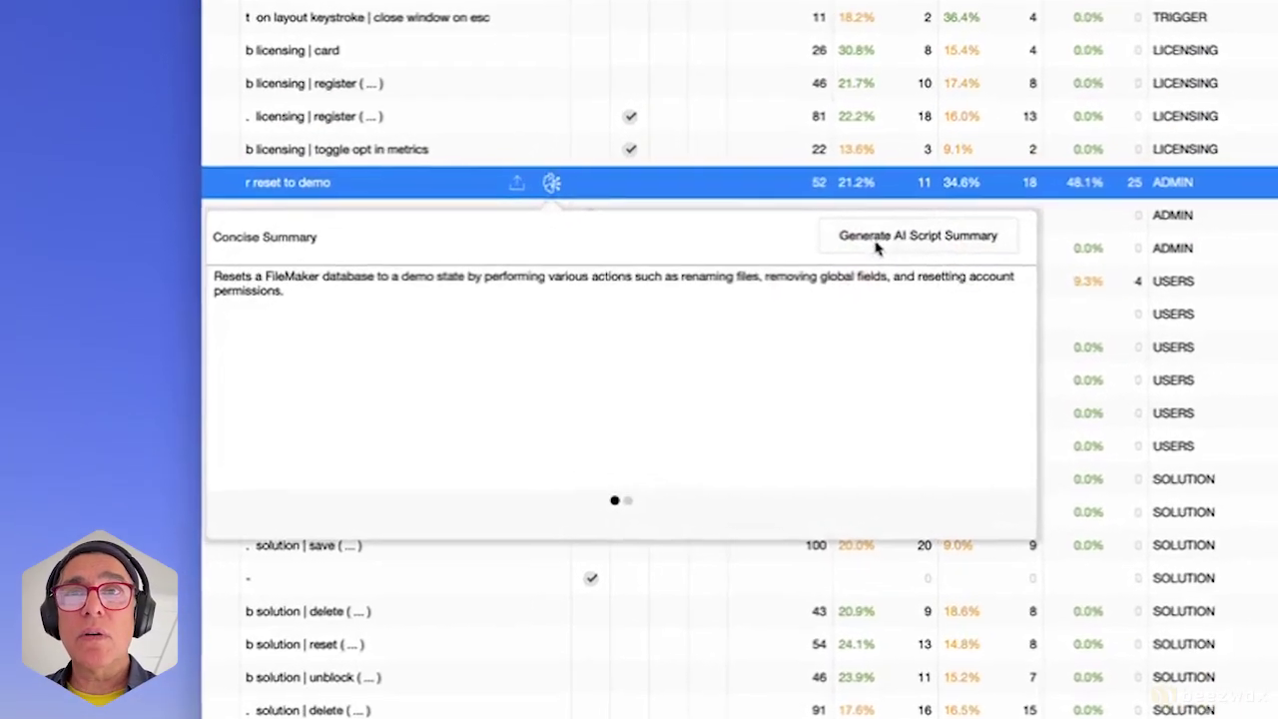
left_click(691, 514)
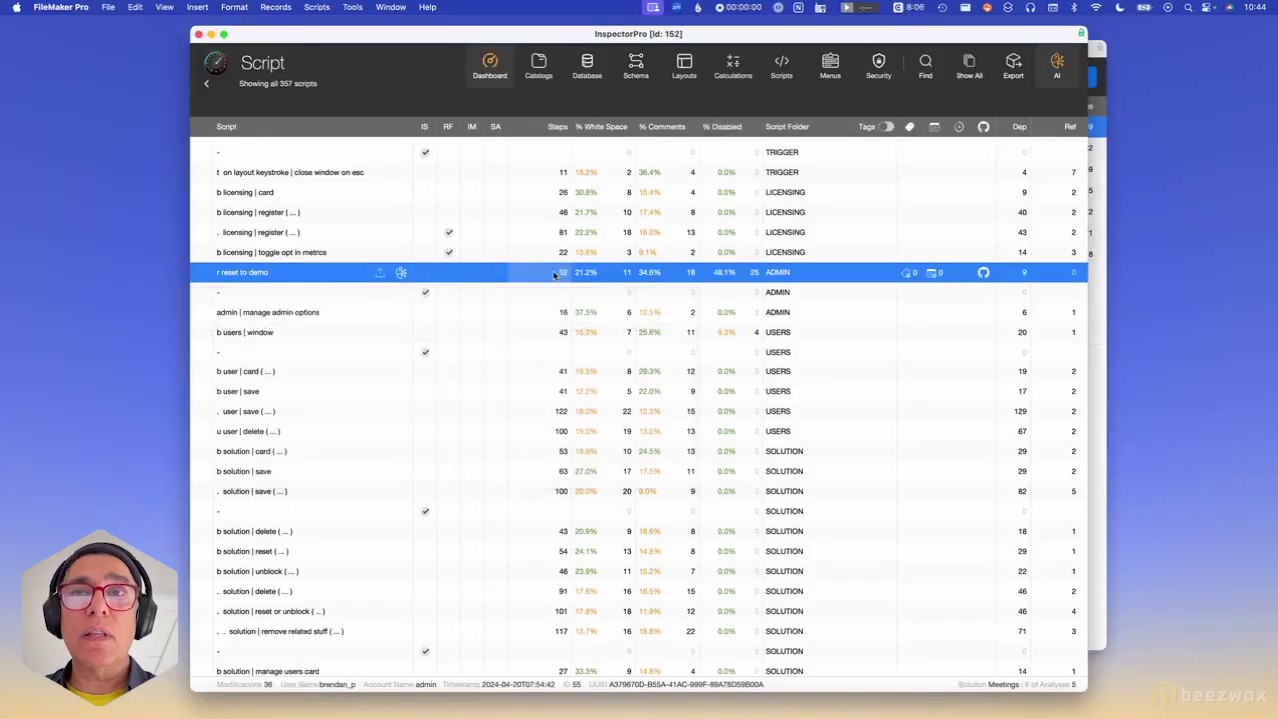
Read through the script steps of "r reset to demo" and return to the full script list.
left_click(909, 151)
scroll(542, 328, "down", 3)
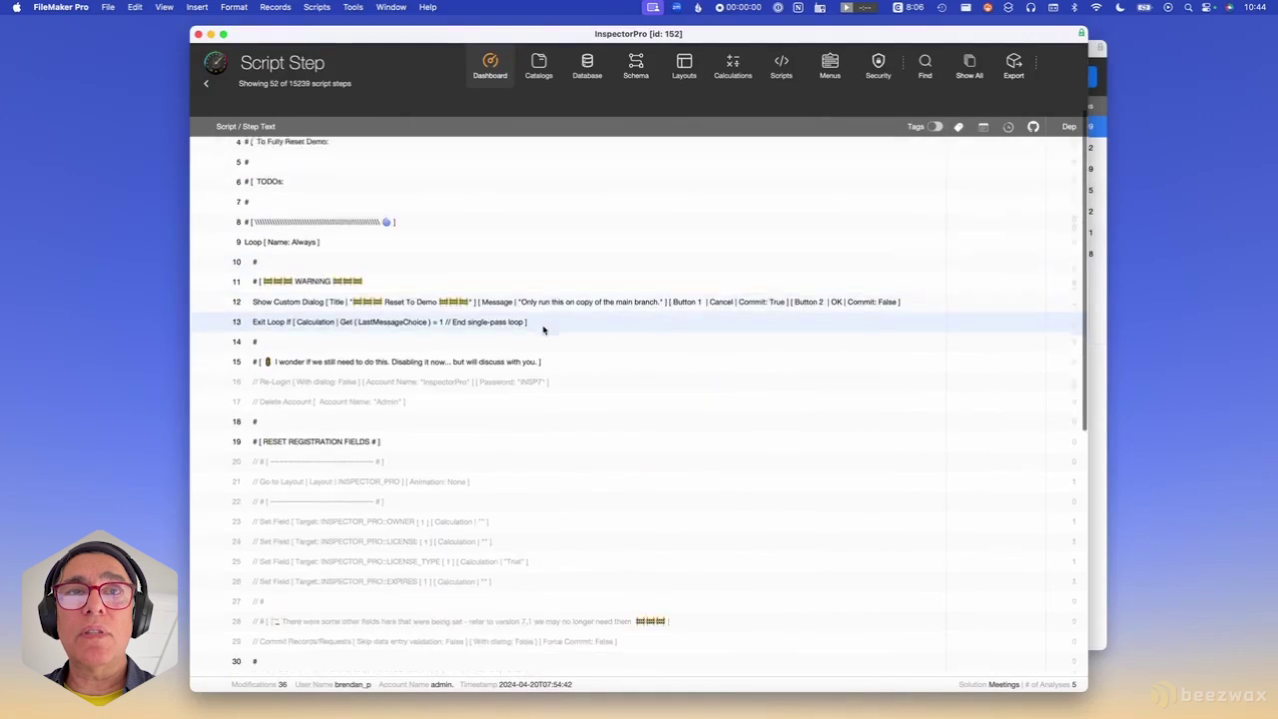
scroll(542, 328, "down", 6)
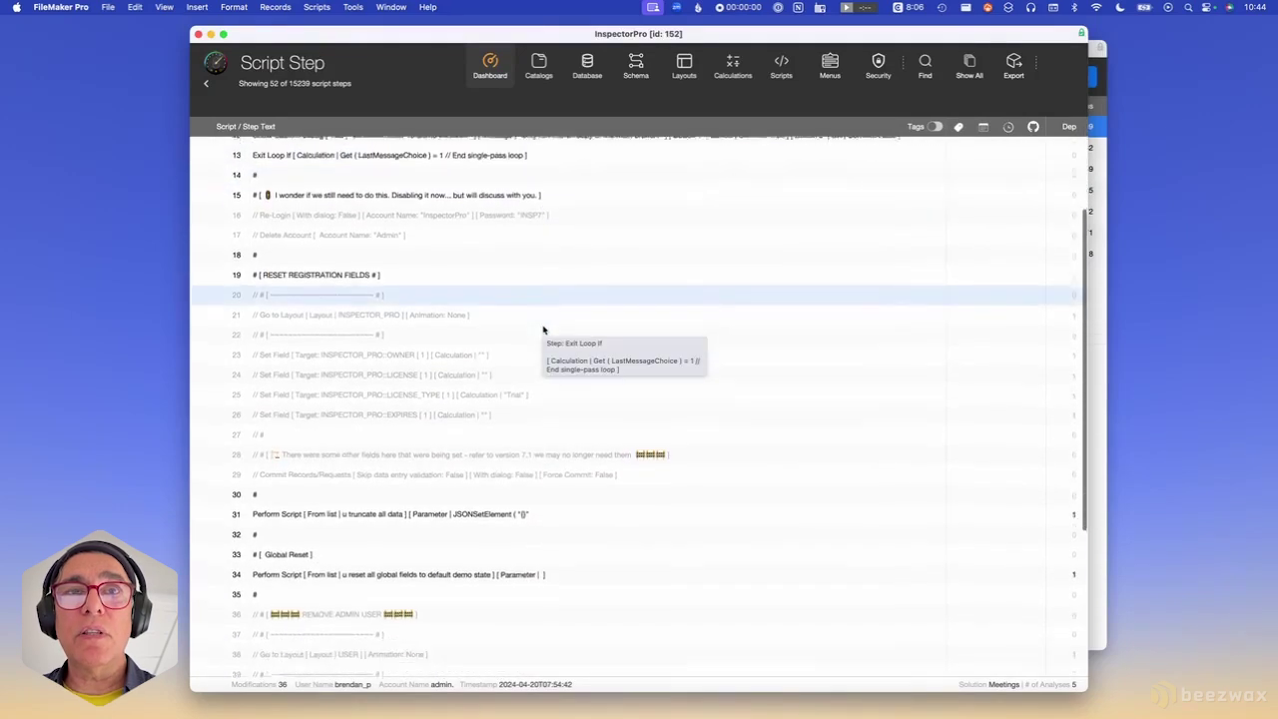
scroll(543, 329, "down", 4)
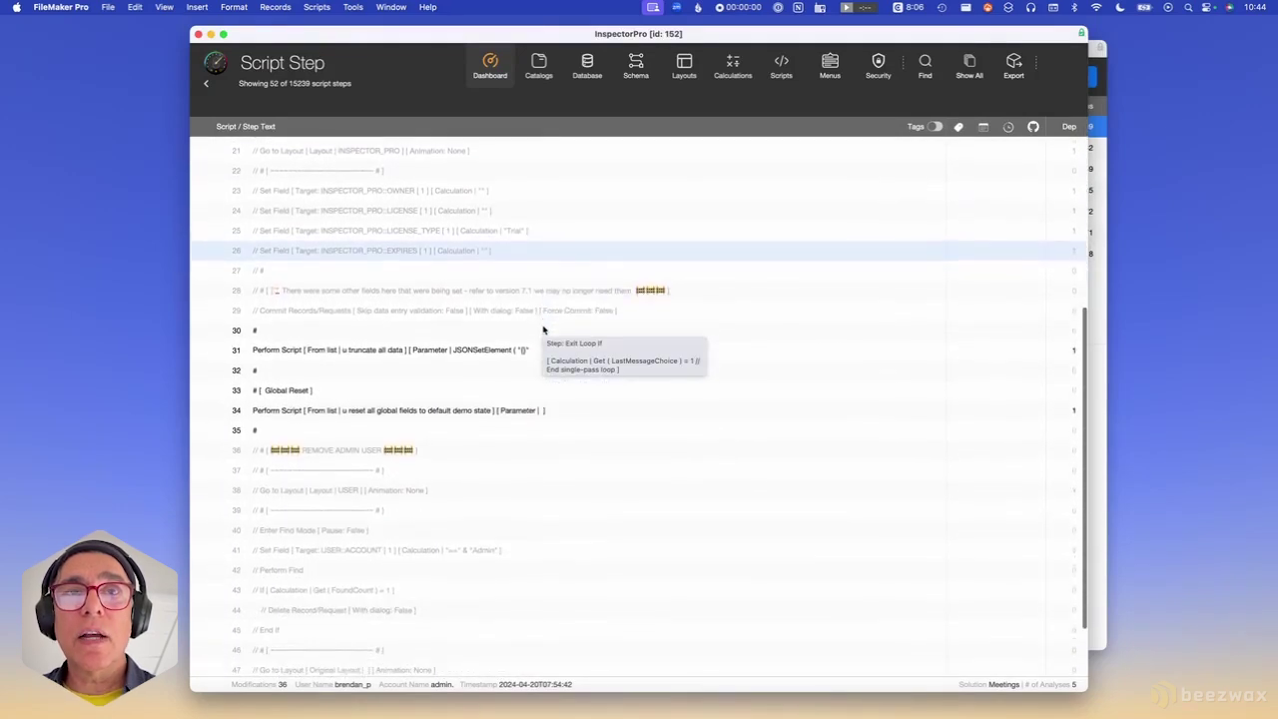
scroll(543, 329, "down", 1)
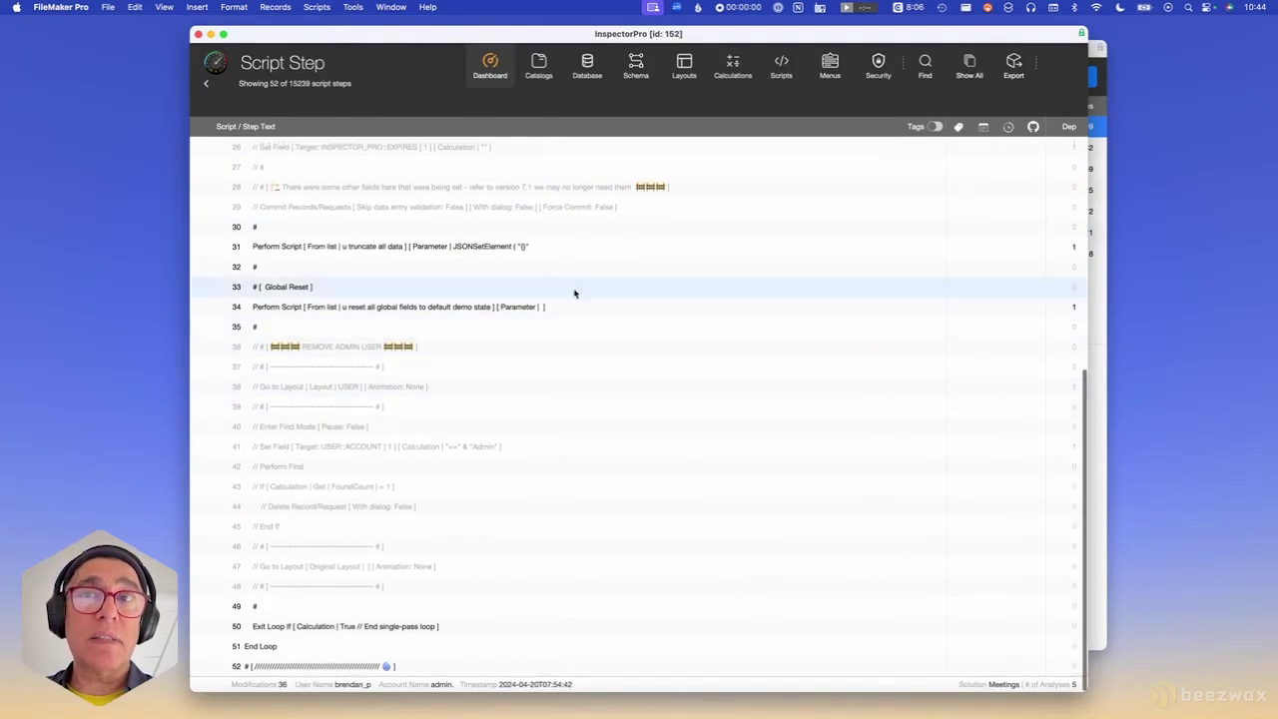
scroll(633, 402, "up", 4)
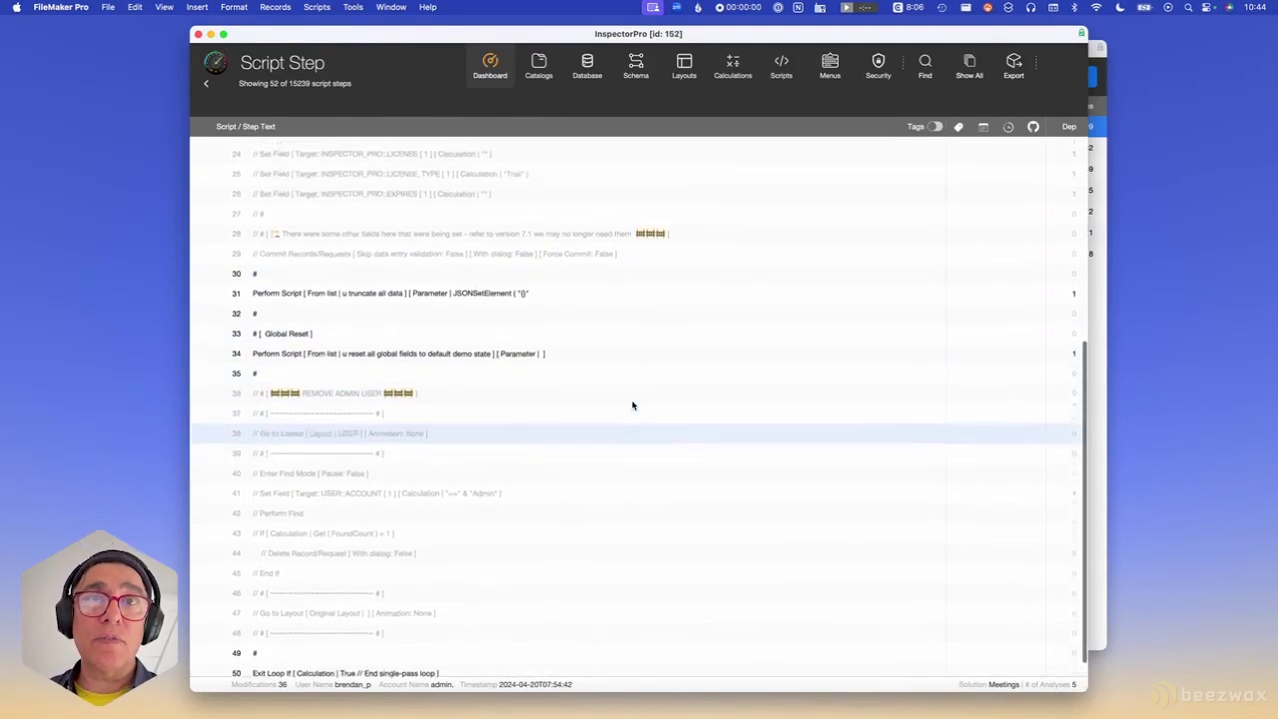
scroll(631, 406, "up", 6)
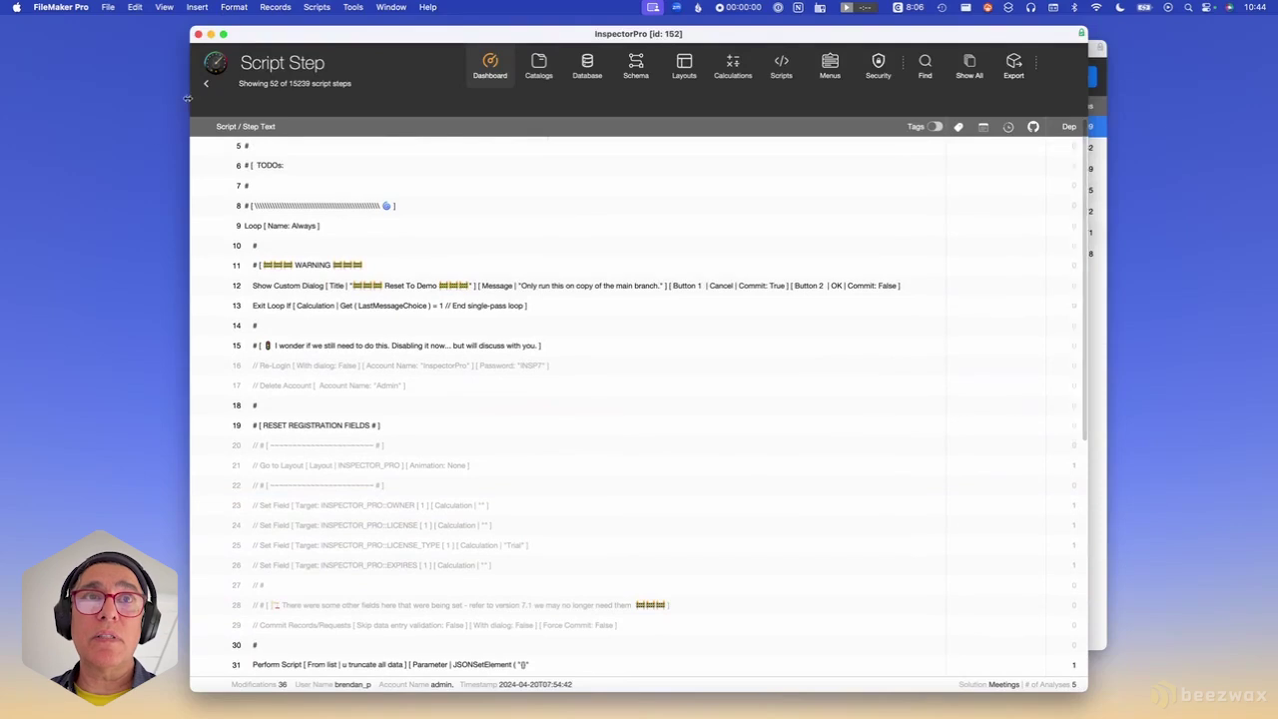
left_click(206, 85)
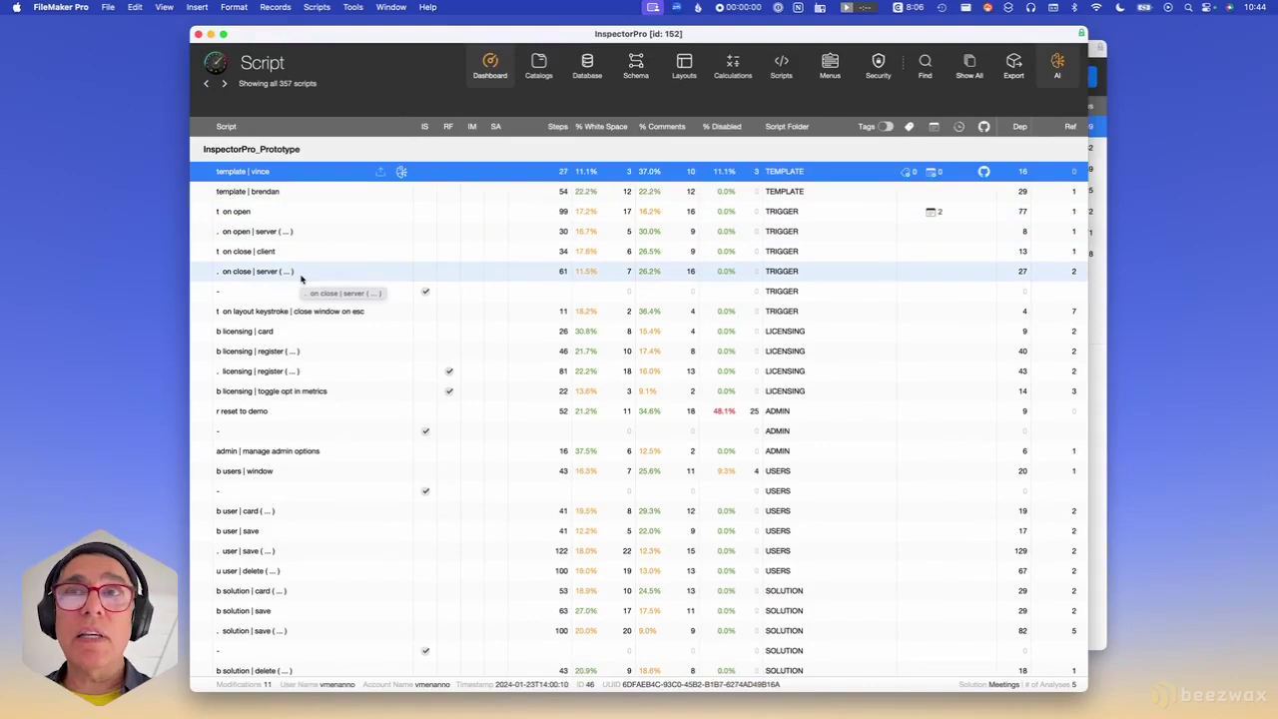
Run an AI semantic search for "Scripts that reset data" across the scripts, limited to 10 records.
left_click(1058, 66)
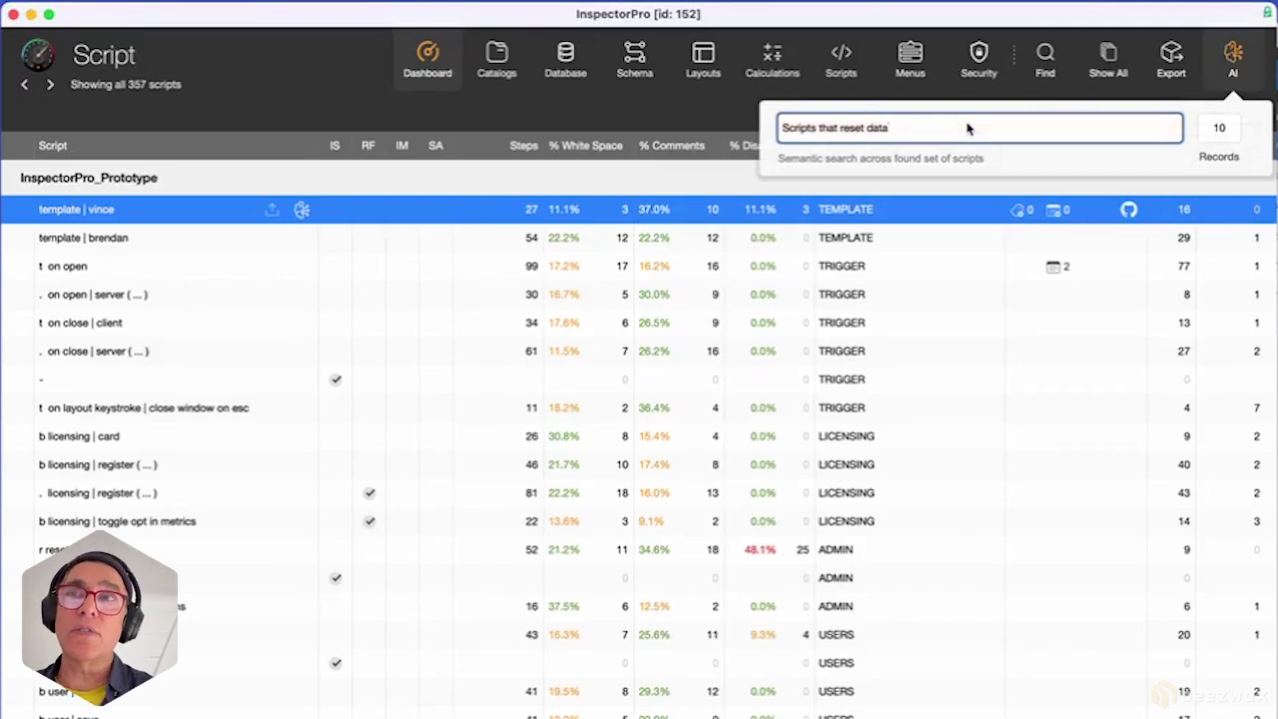
key("BackSpace")
type("a")
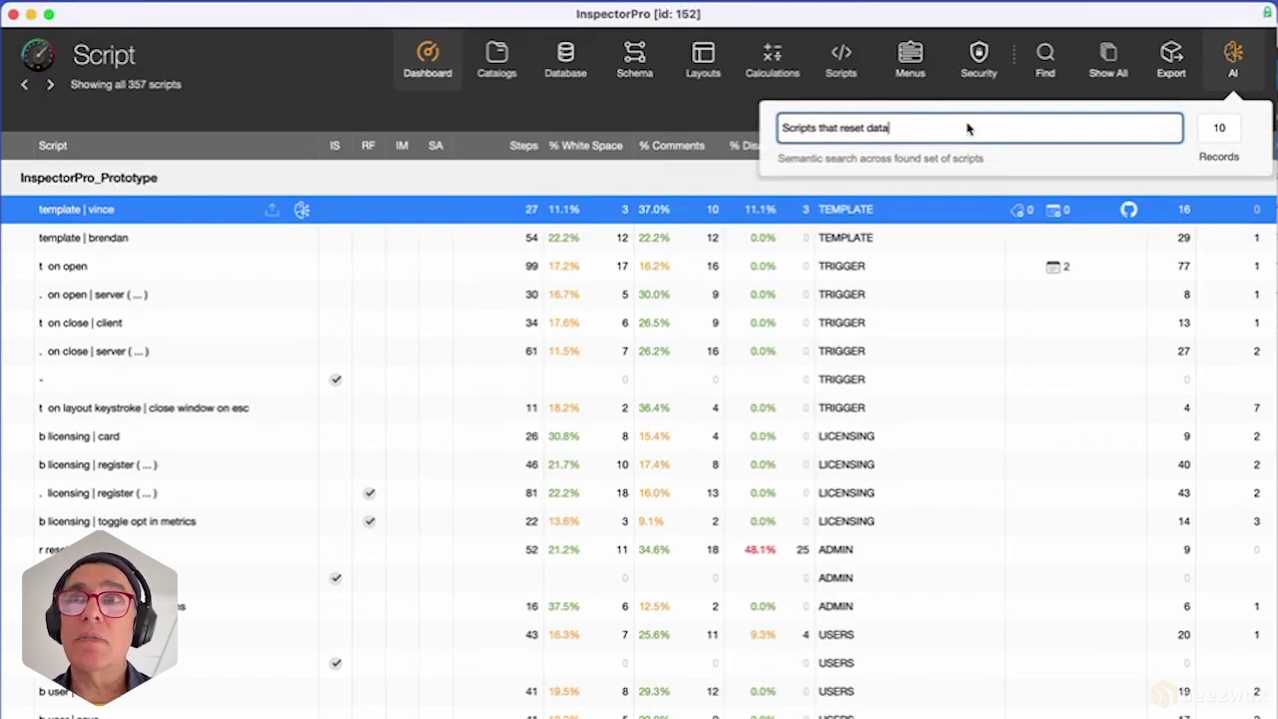
key("Return")
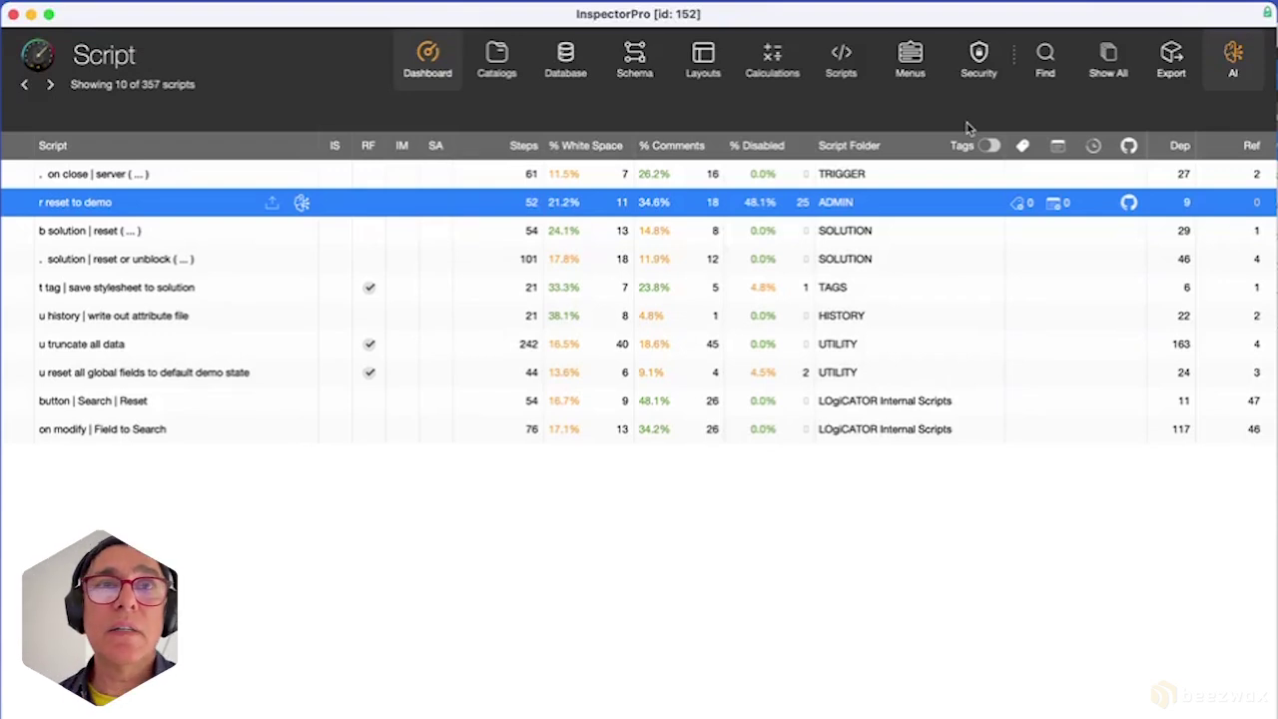
View the concise and the detailed AI summary of "r reset to demo" from the semantic search results.
left_click(302, 204)
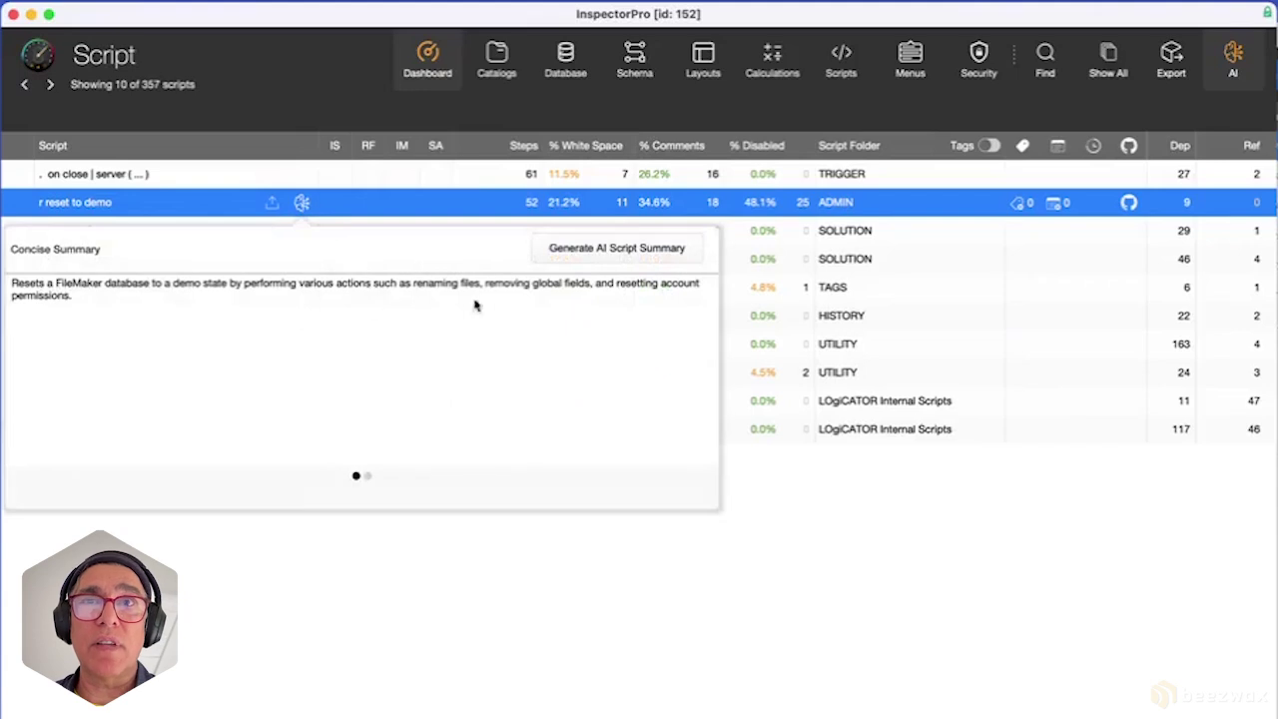
left_click(368, 477)
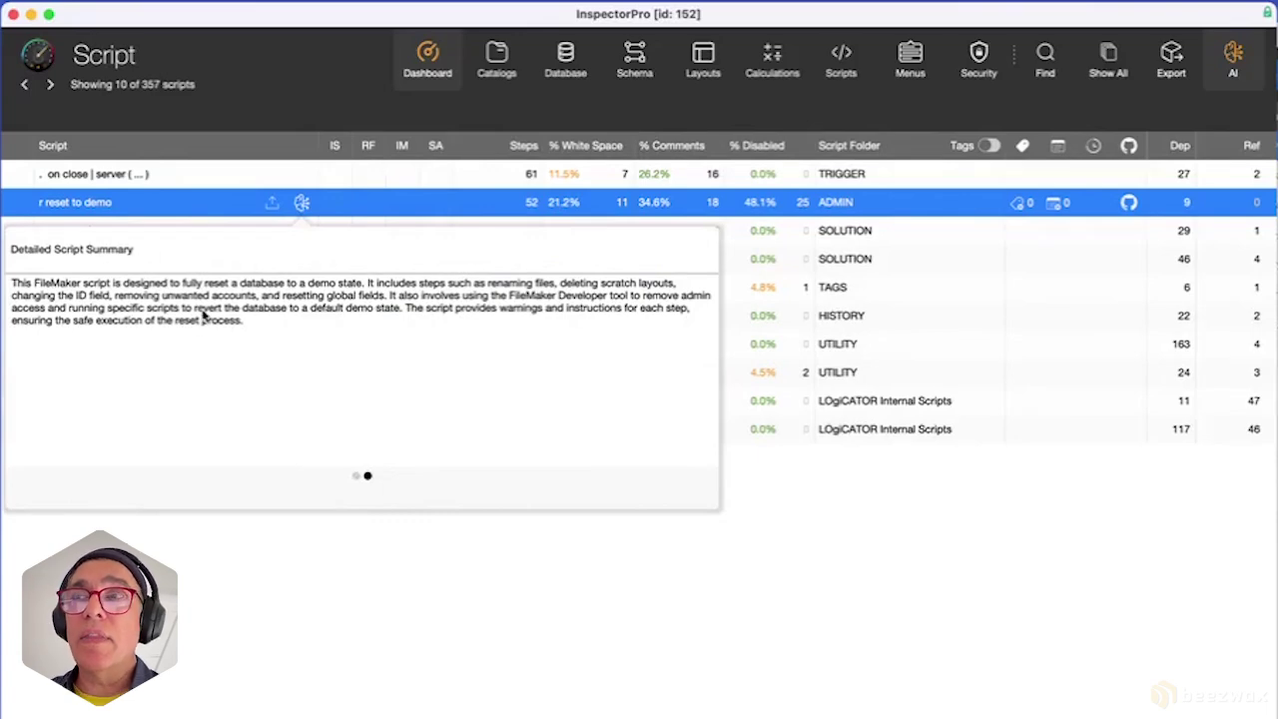
Reopen the AI semantic search for scripts and open its record limit for editing.
left_click(1234, 62)
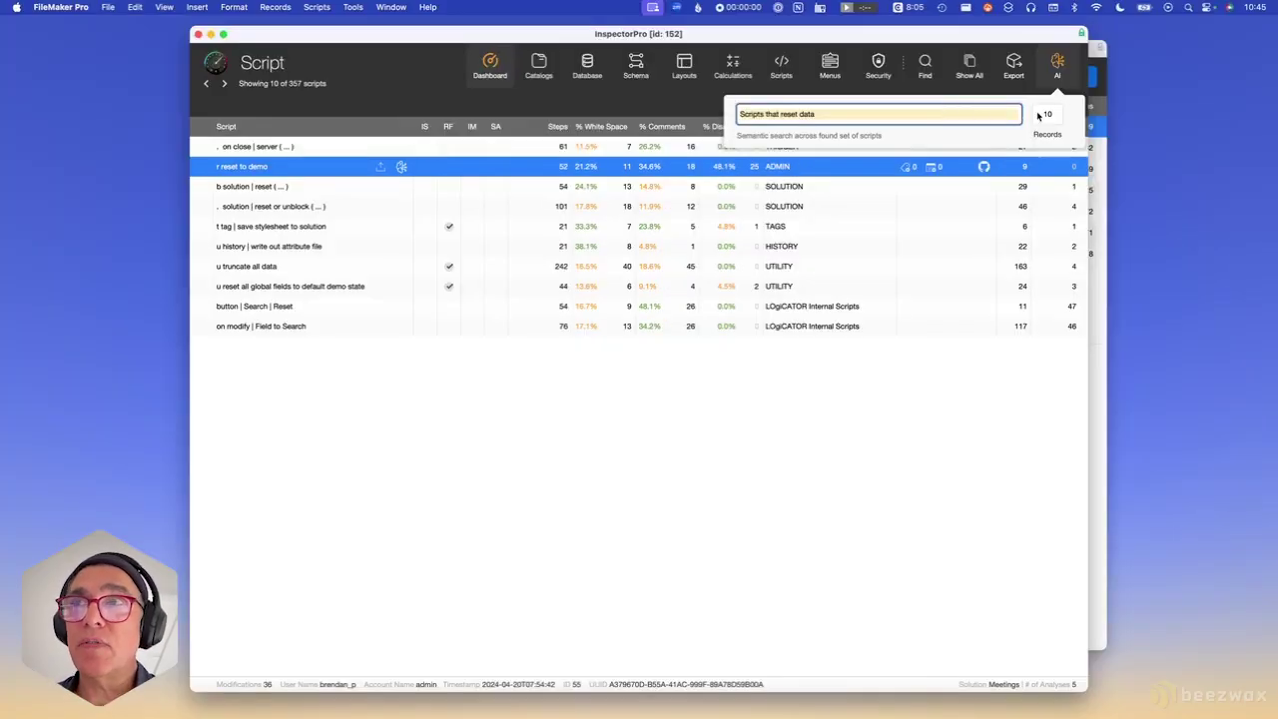
left_click(1219, 127)
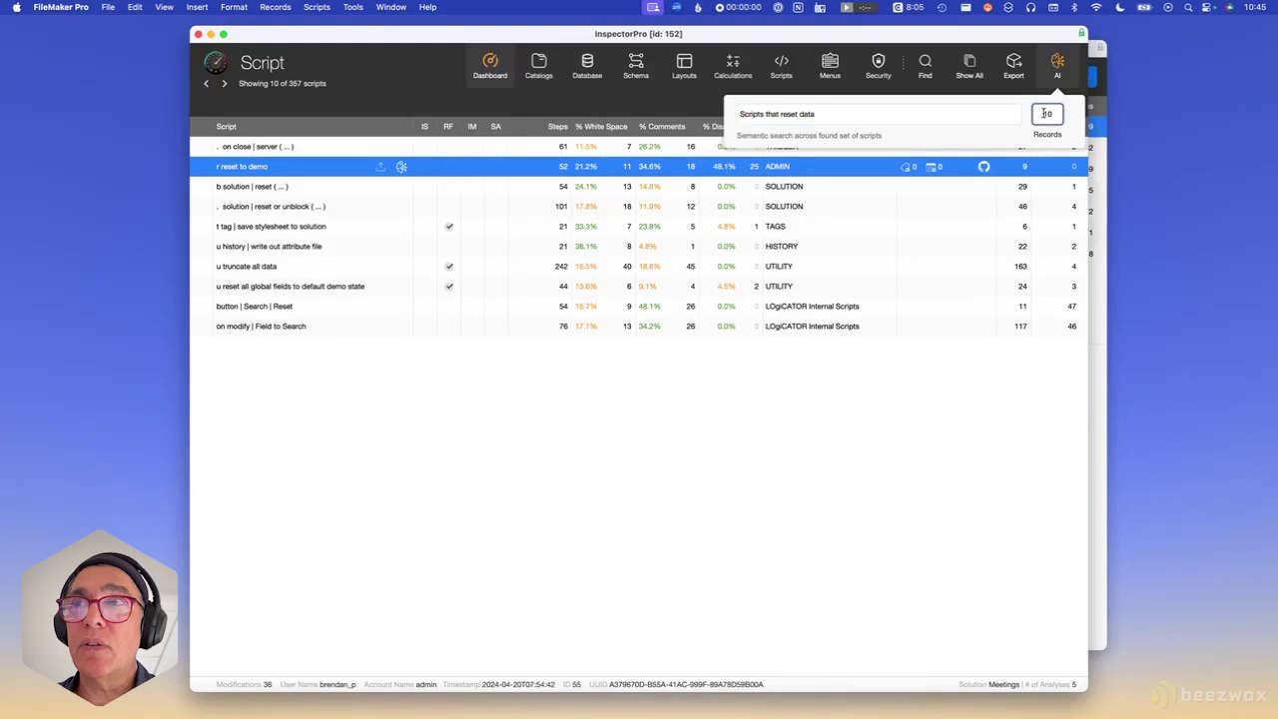
double_click(1045, 112)
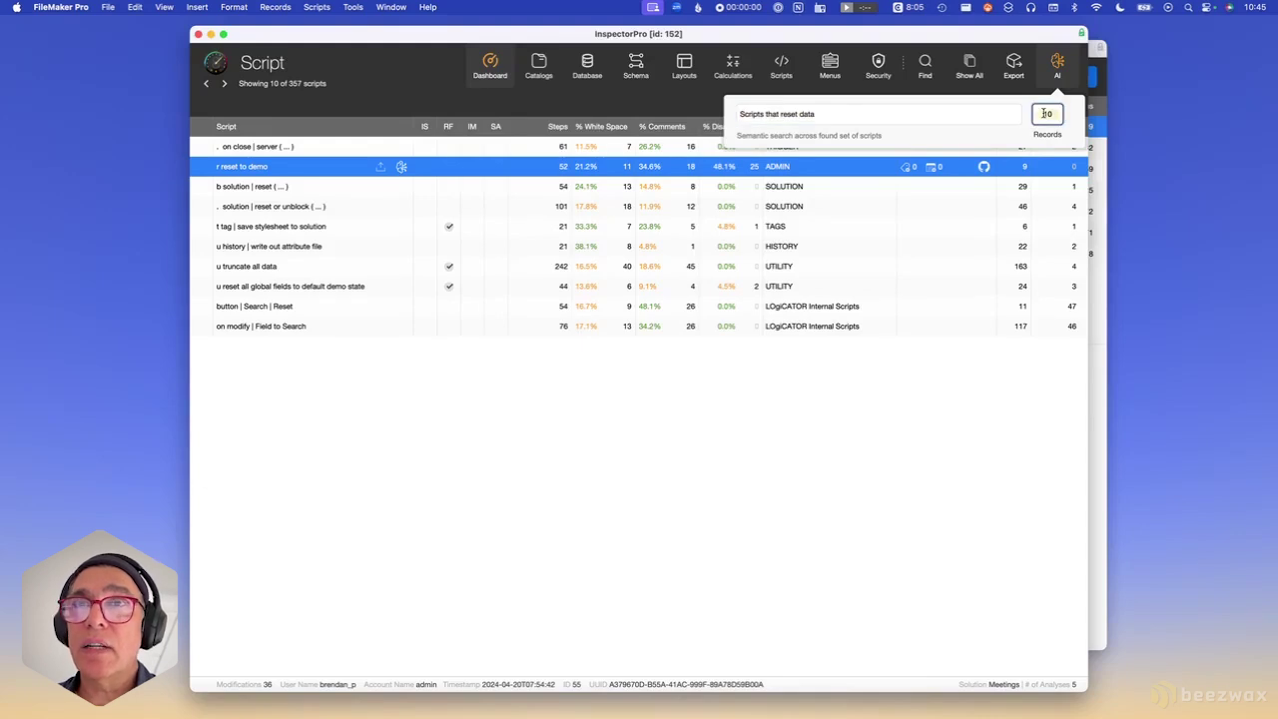
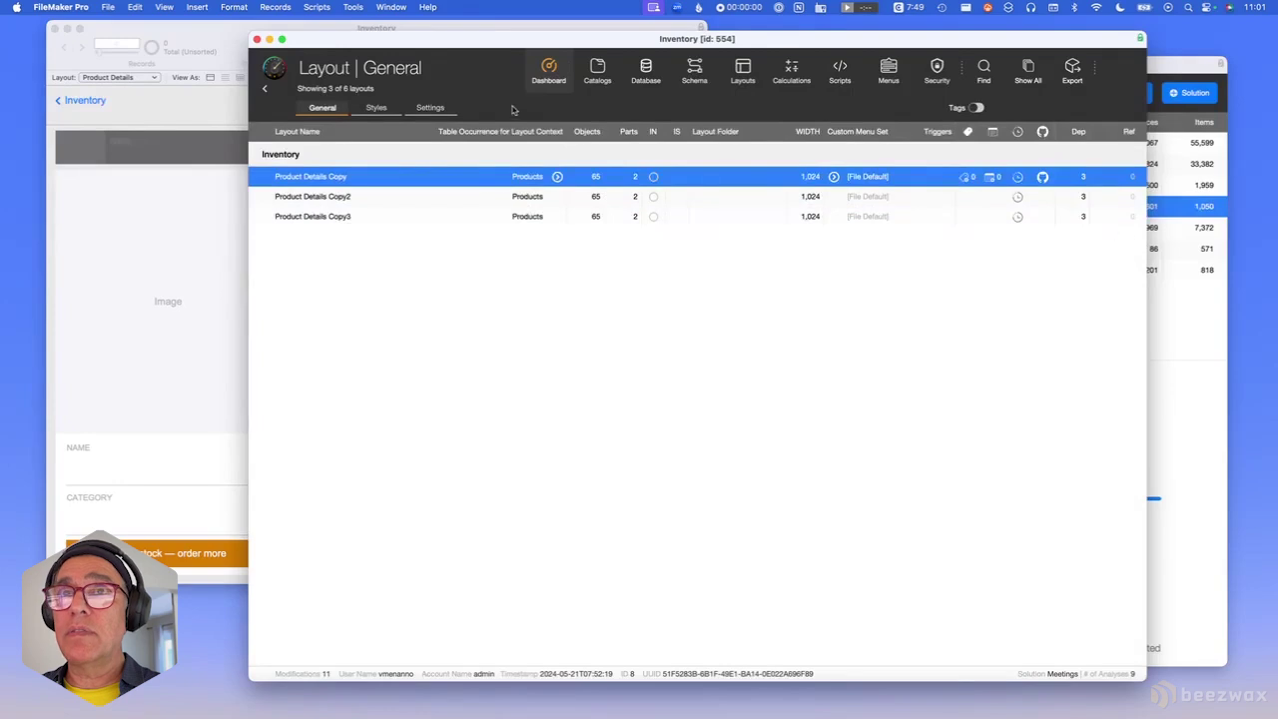
Open the Inventory solution's dashboard and examine its catalog overview.
left_click(549, 70)
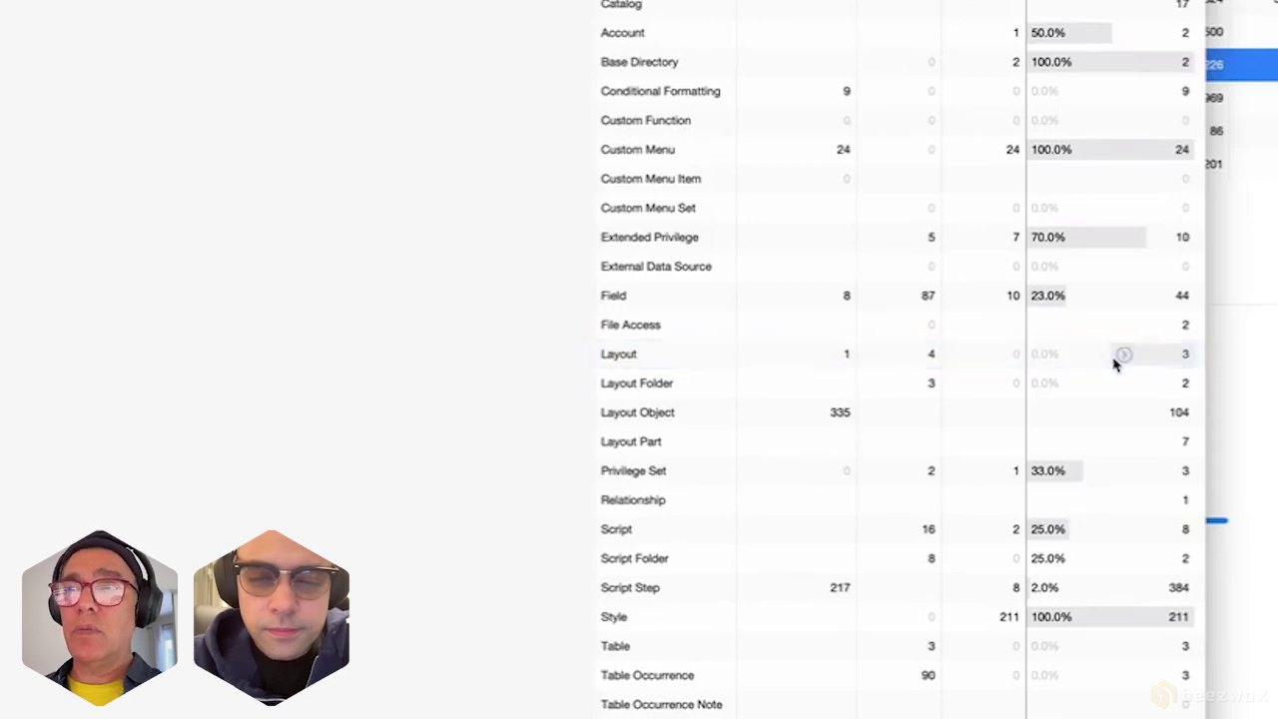
left_click(1241, 300)
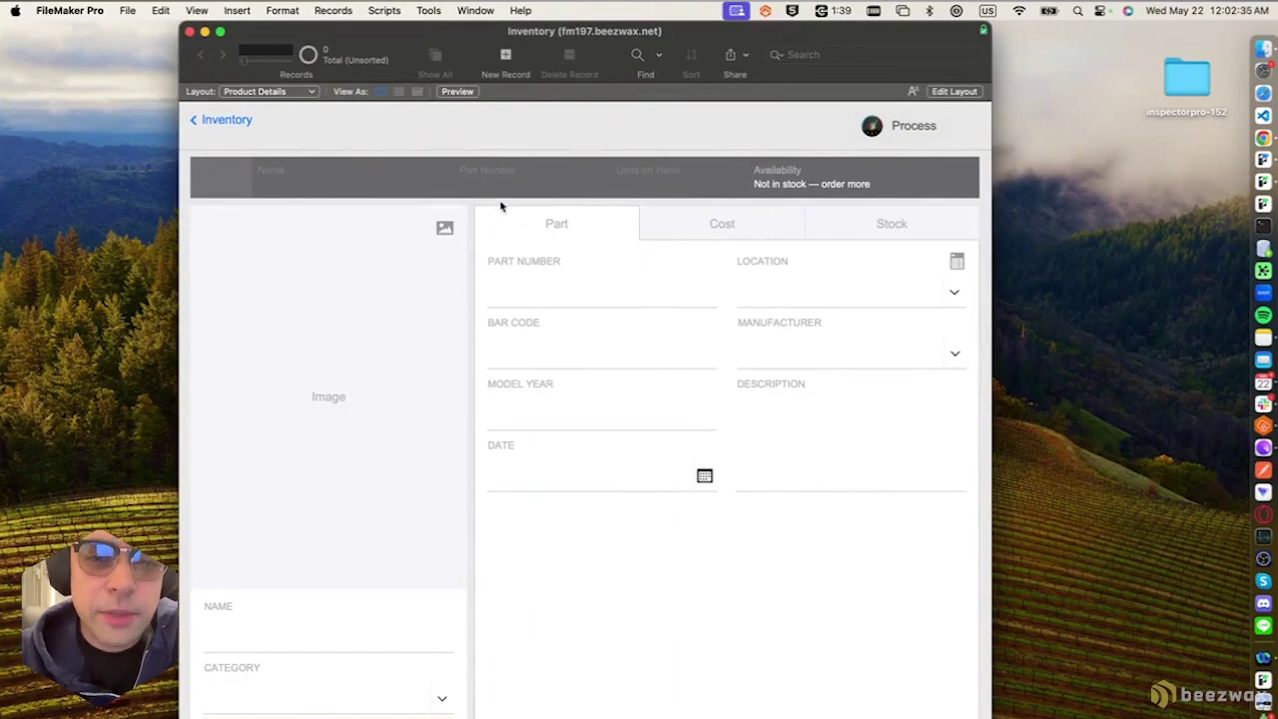
Edit the Product Details layout of the Inventory file and move the Inventory navigation button down 9 pt.
key("super+l")
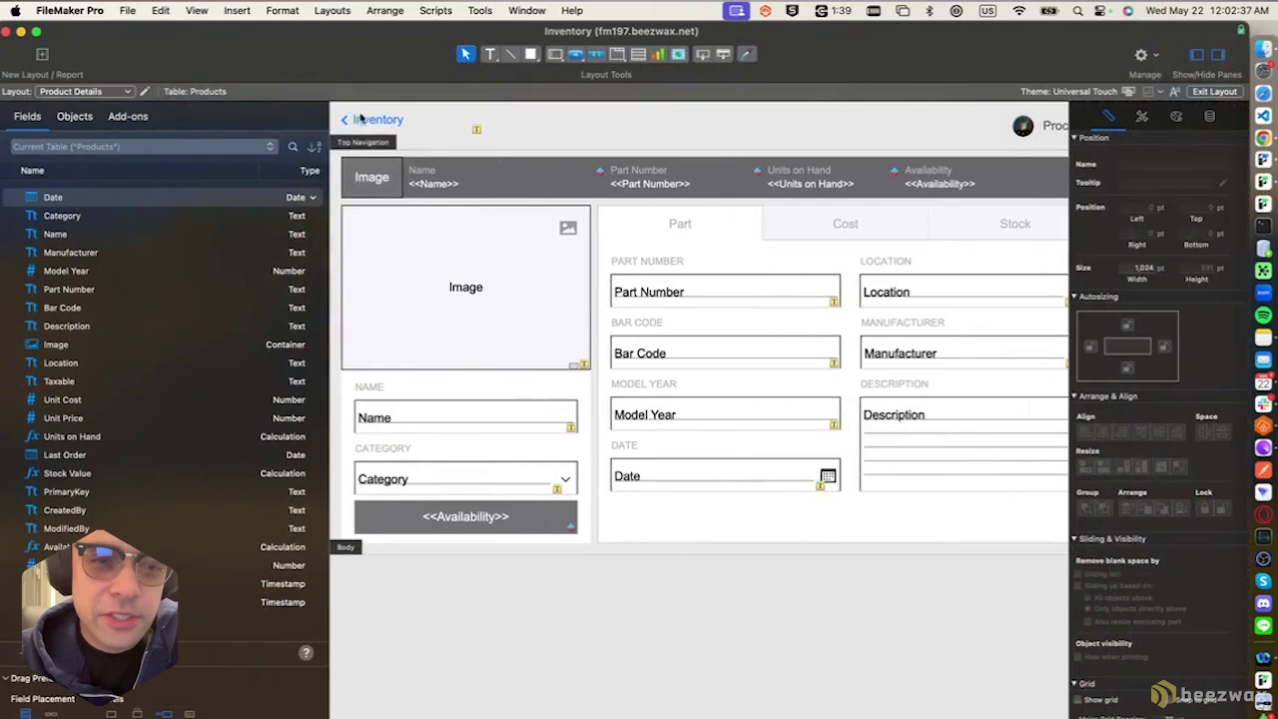
left_click(376, 118)
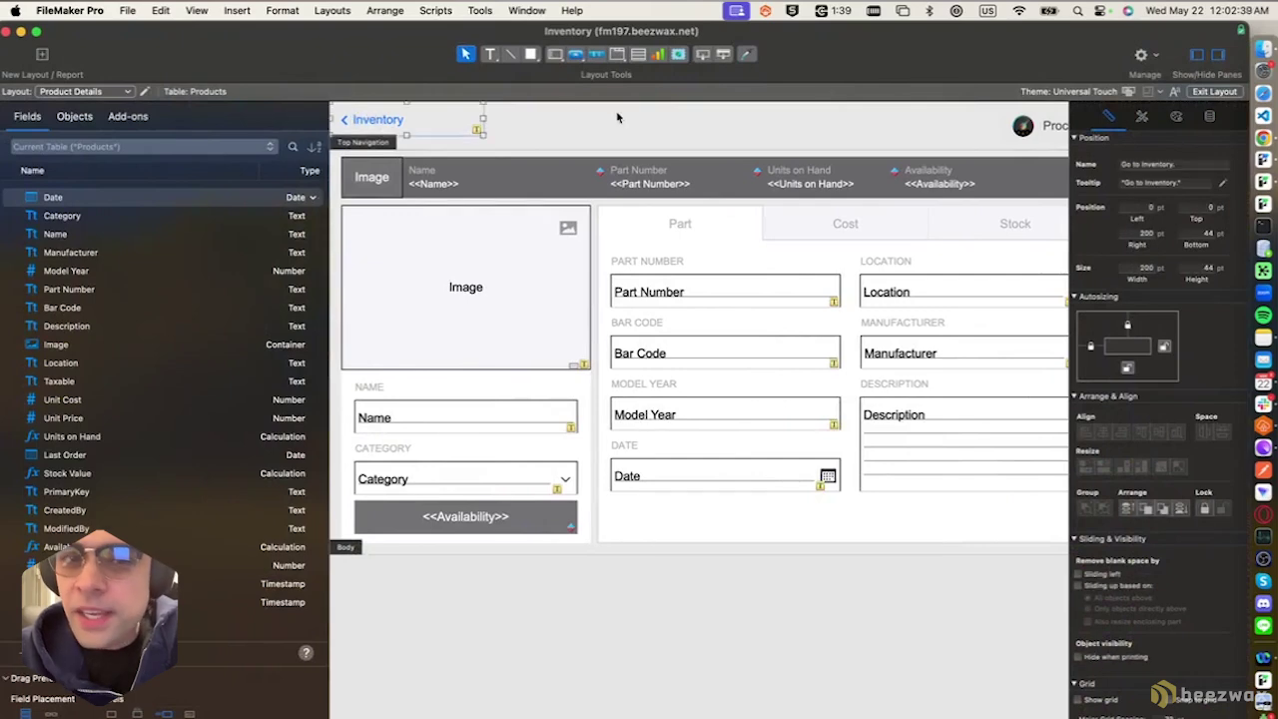
key("Down")
key("Down")
key("Down")
key("Down")
key("Down")
key("Down")
key("Down")
key("Down")
key("Down")
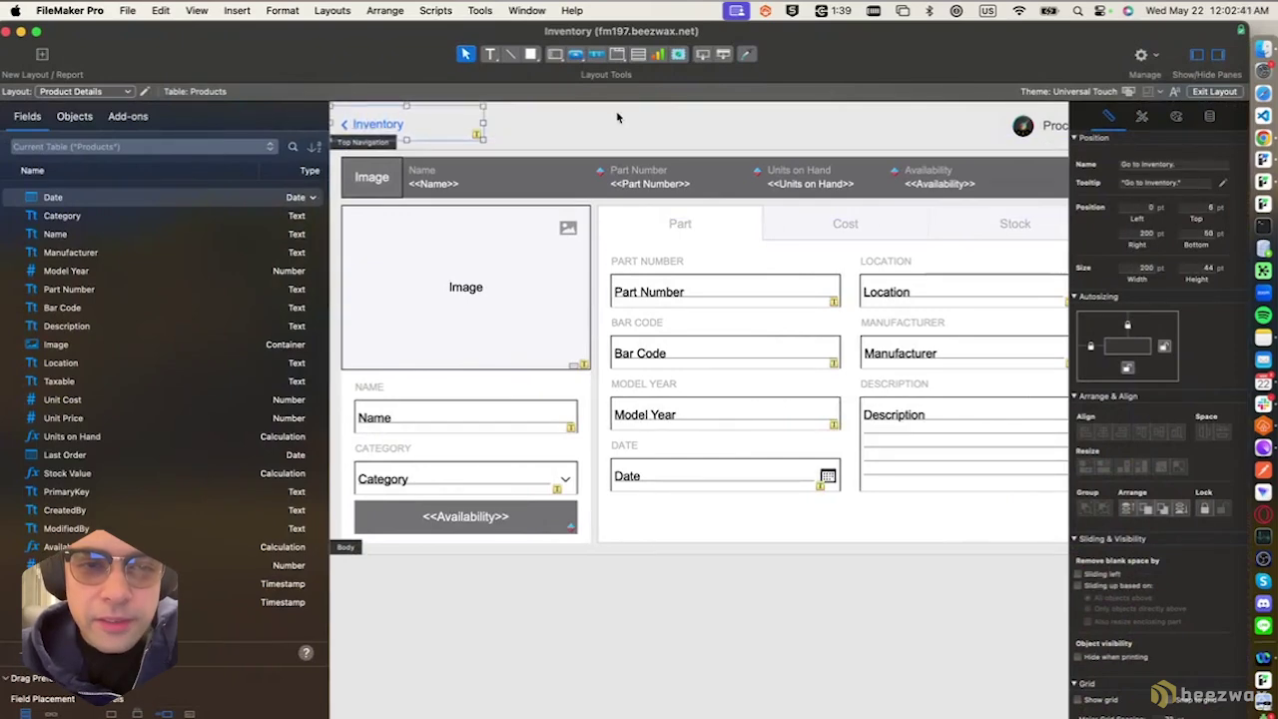
Duplicate the Date field directly below itself and assign the copy to the Last Order field.
left_click(760, 483)
mouse_move(732, 473)
left_mouse_down()
mouse_move(739, 527)
mouse_move(730, 481)
left_mouse_up()
left_click(811, 709)
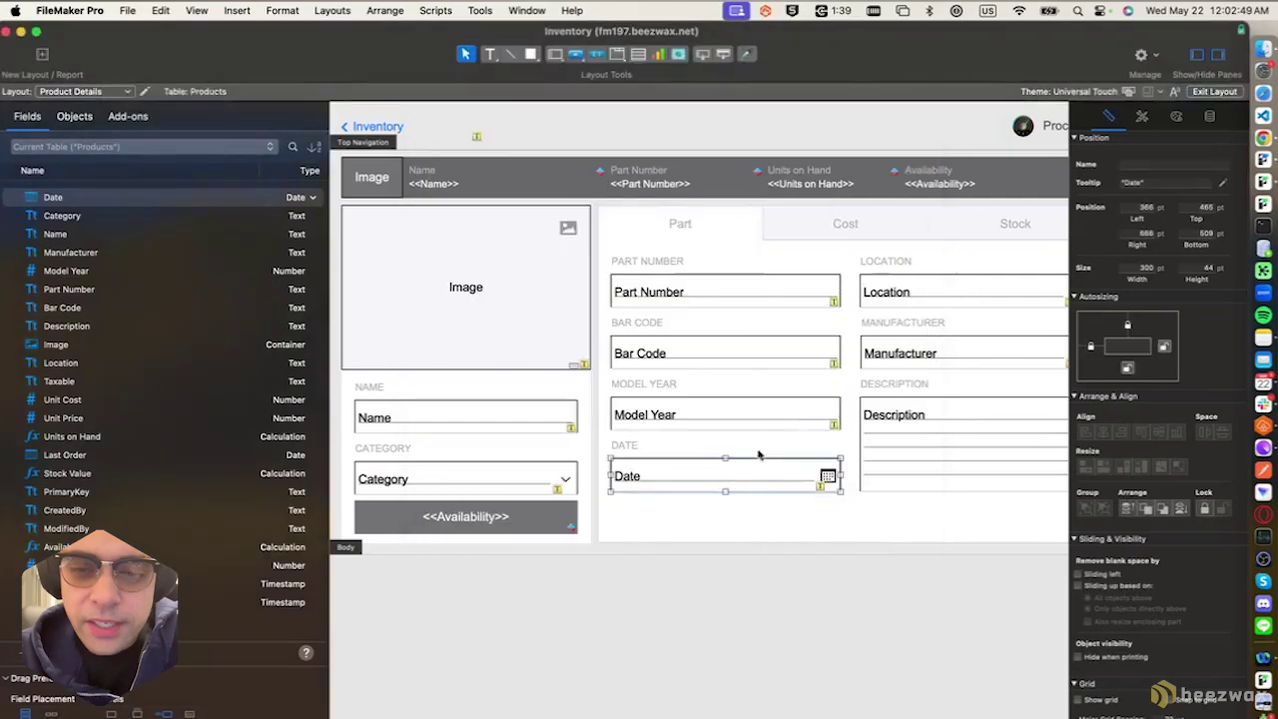
left_click_drag(742, 479, 748, 519)
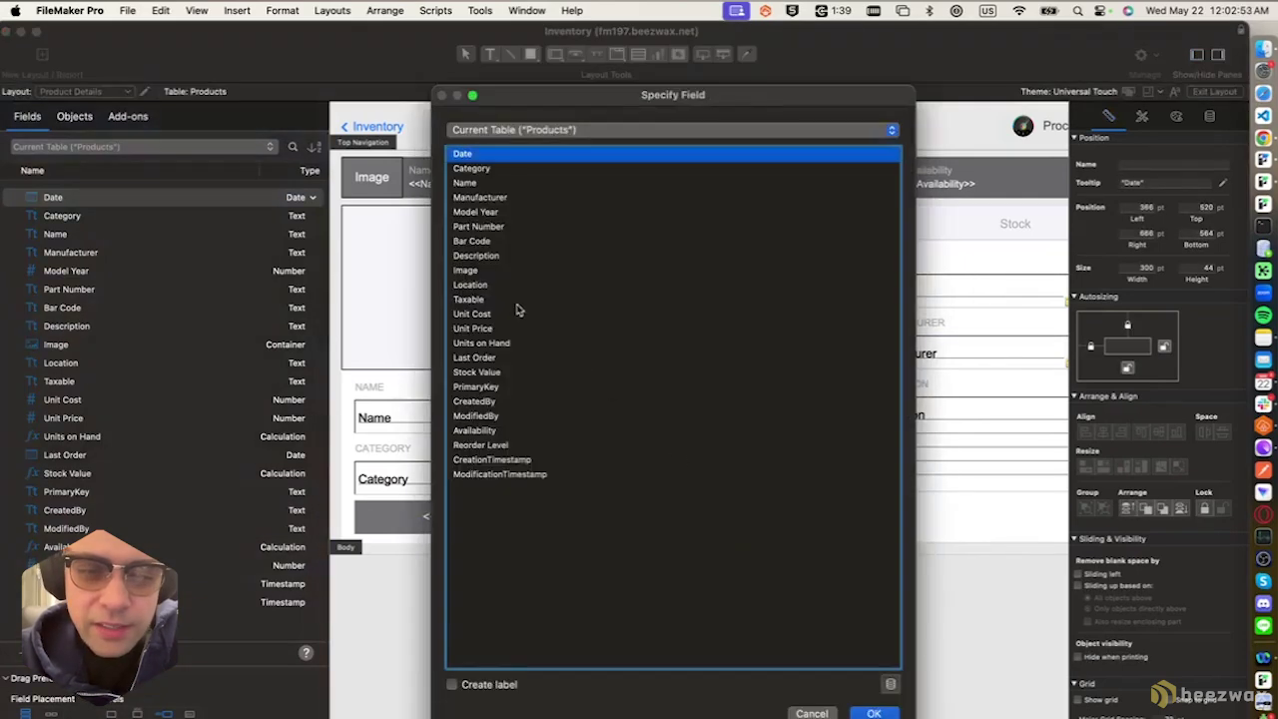
double_click(508, 357)
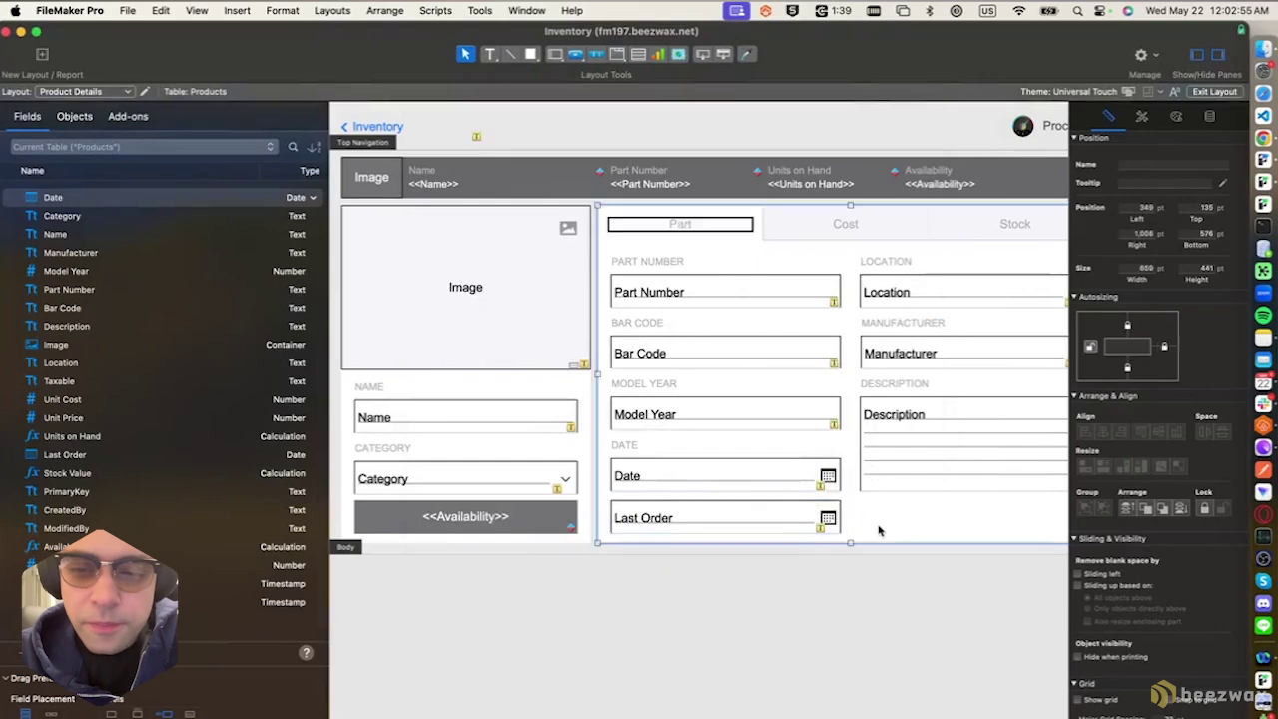
In the "set window title" script's Set Variable calculation, set ~a to 110 and ~b to 220.
key("super+shift+s")
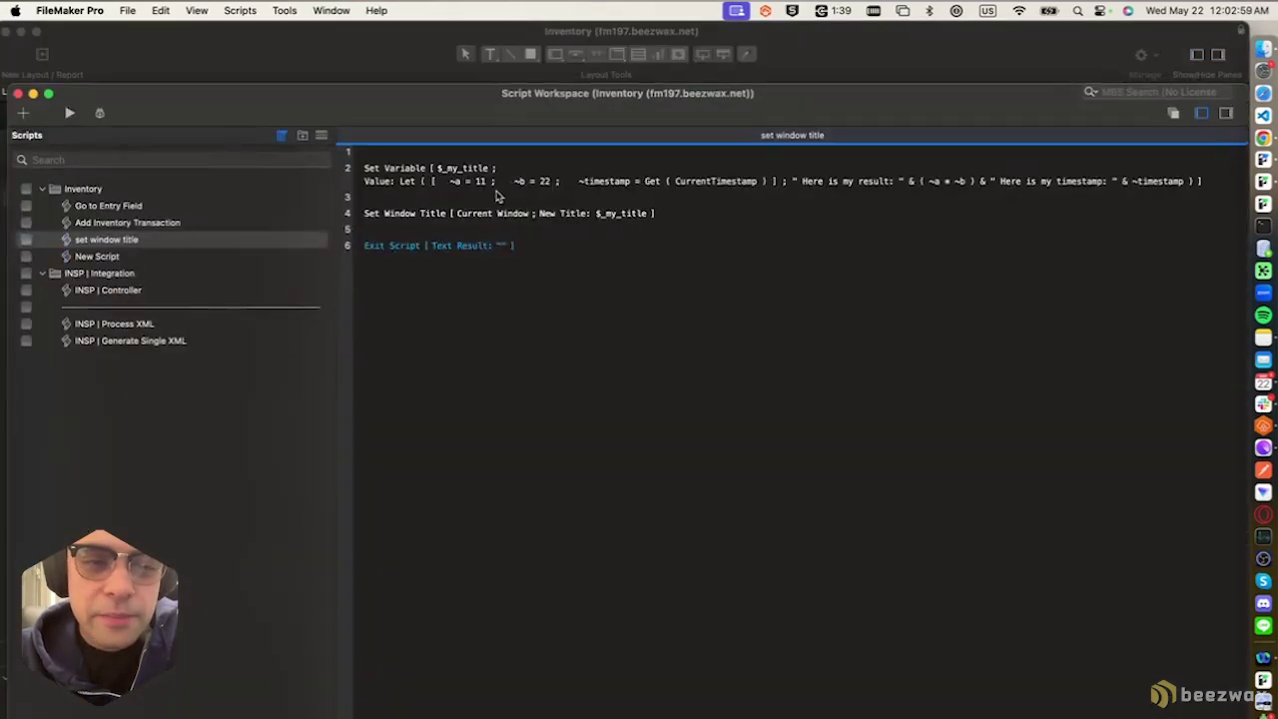
double_click(714, 185)
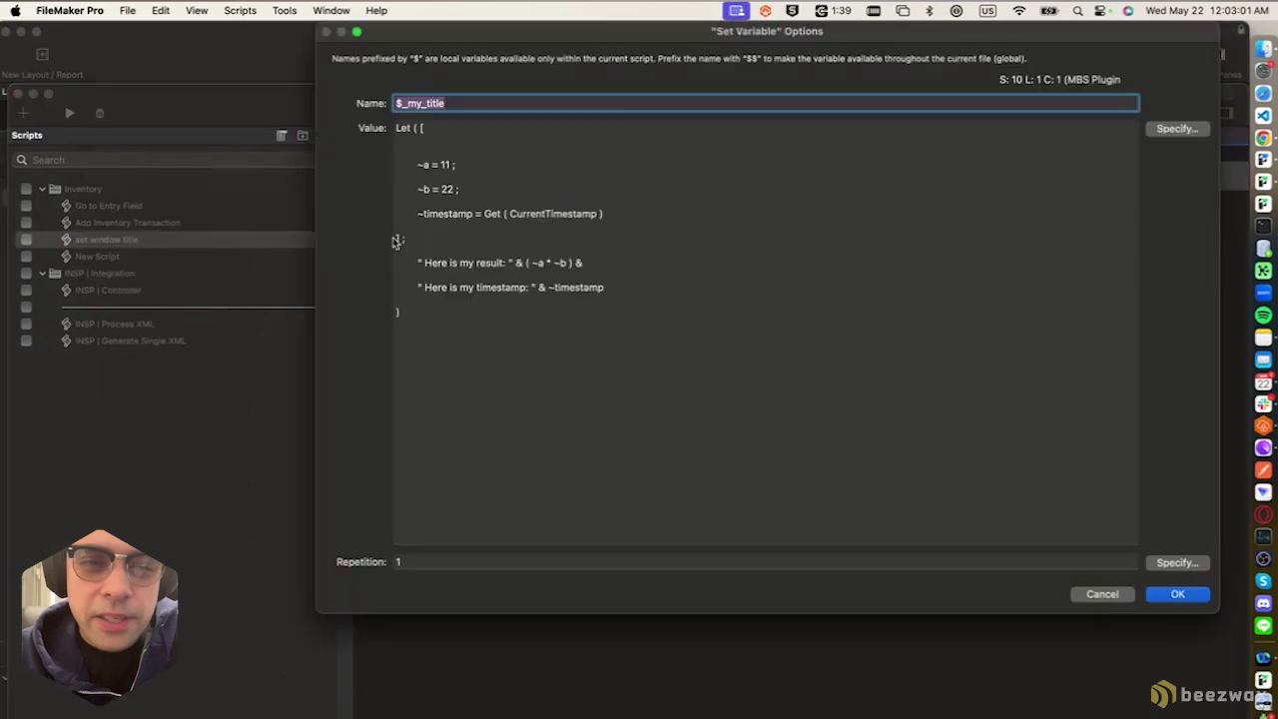
left_click(449, 164)
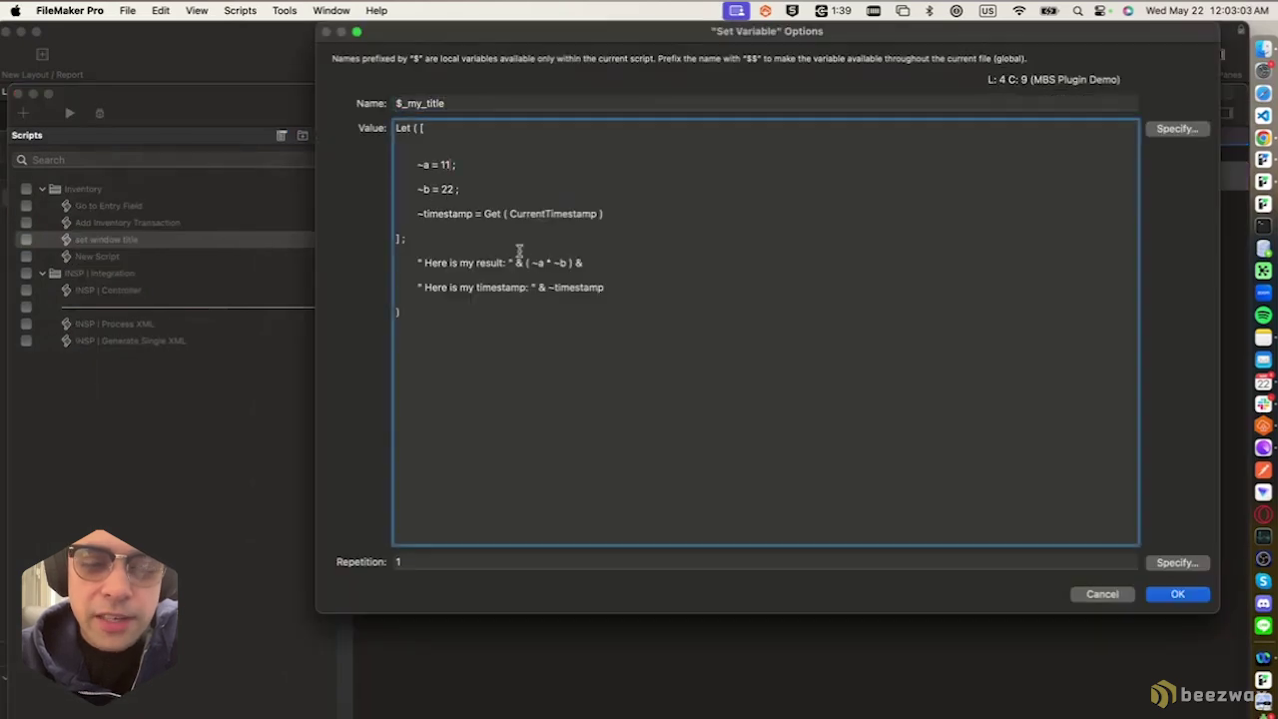
left_click(450, 189)
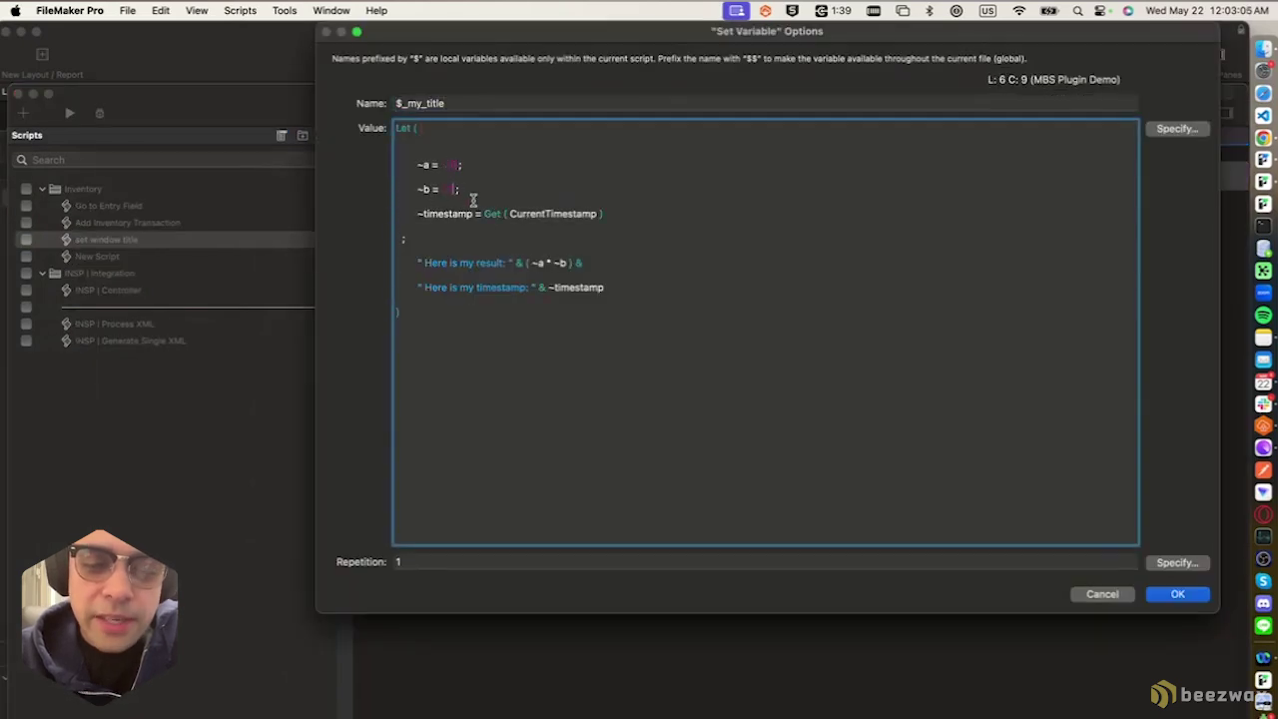
type("0")
Change the ~timestamp expression to Get ( CurrentHostTimestamp ) and apply the calculation to the $_my_title Set Variable step.
double_click(578, 218)
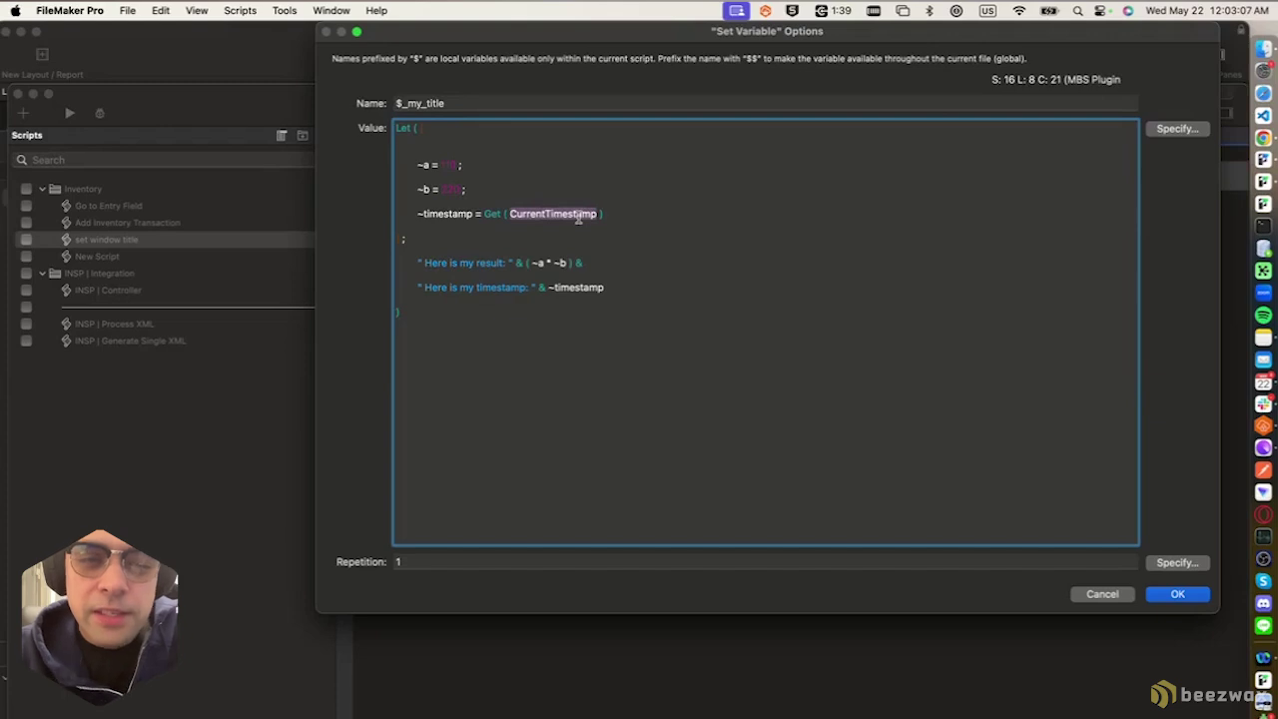
type("Cu")
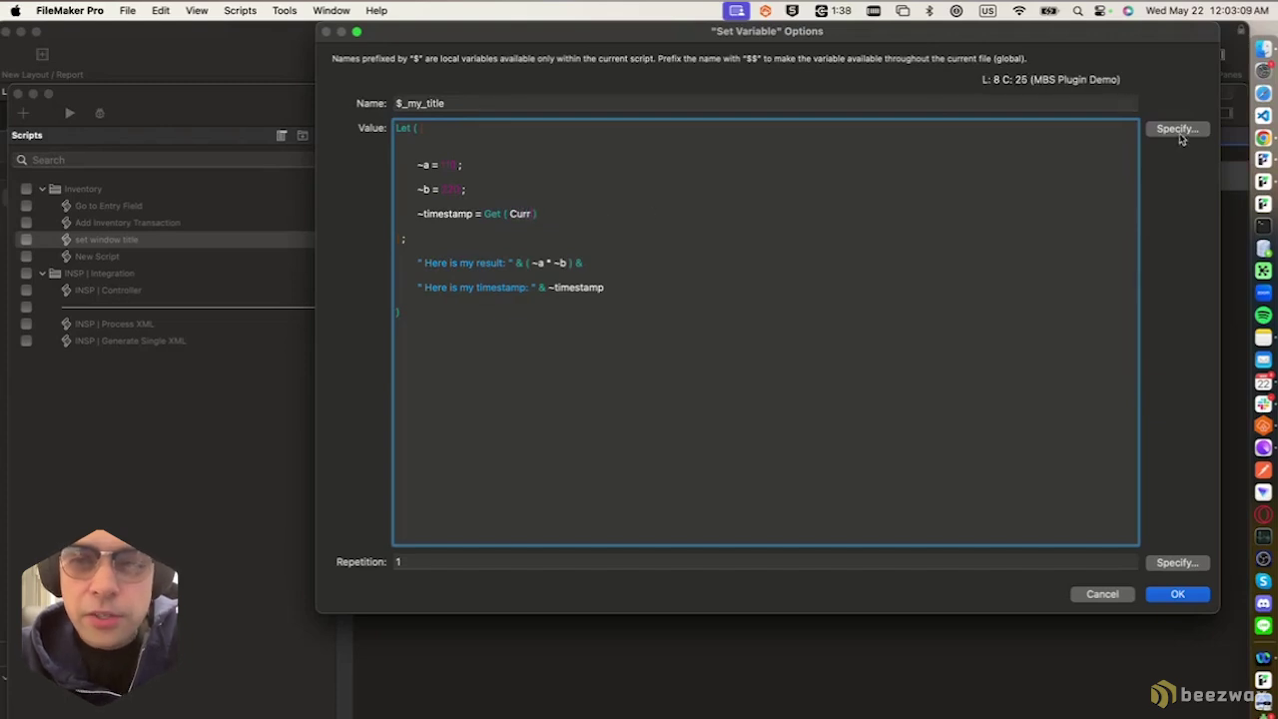
left_click(1178, 131)
double_click(299, 182)
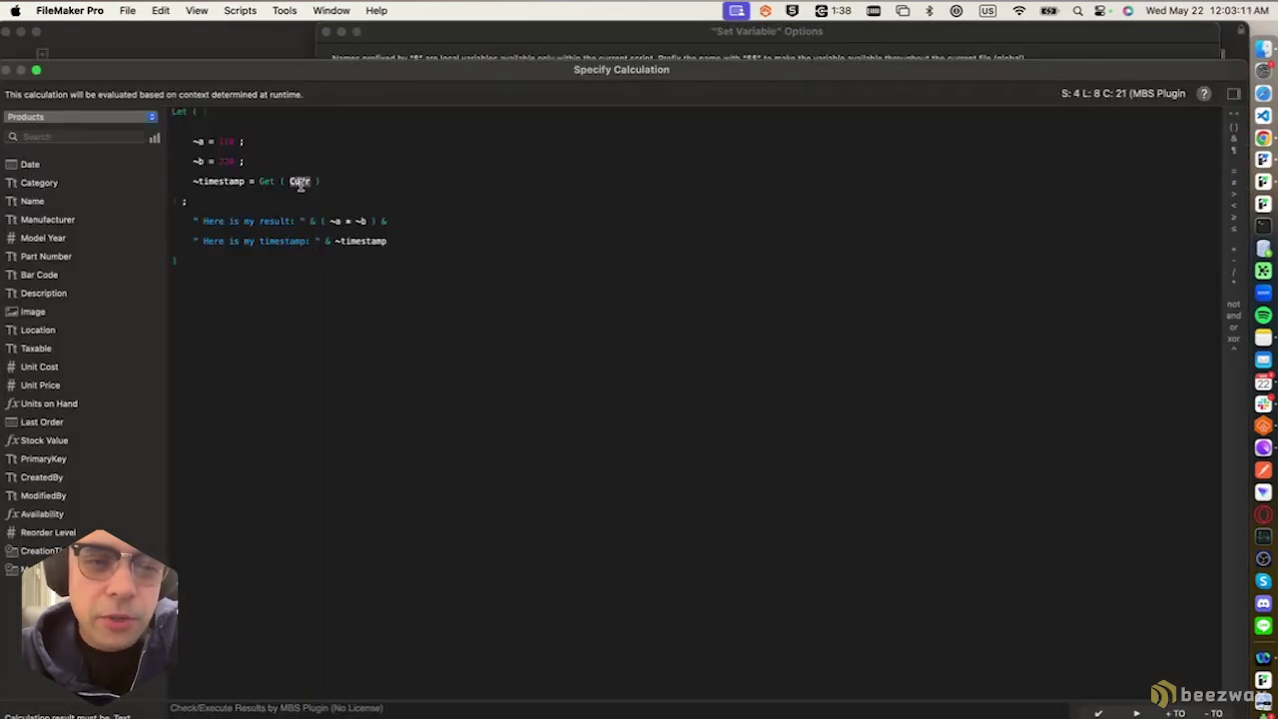
type("CurrentH")
key("Return")
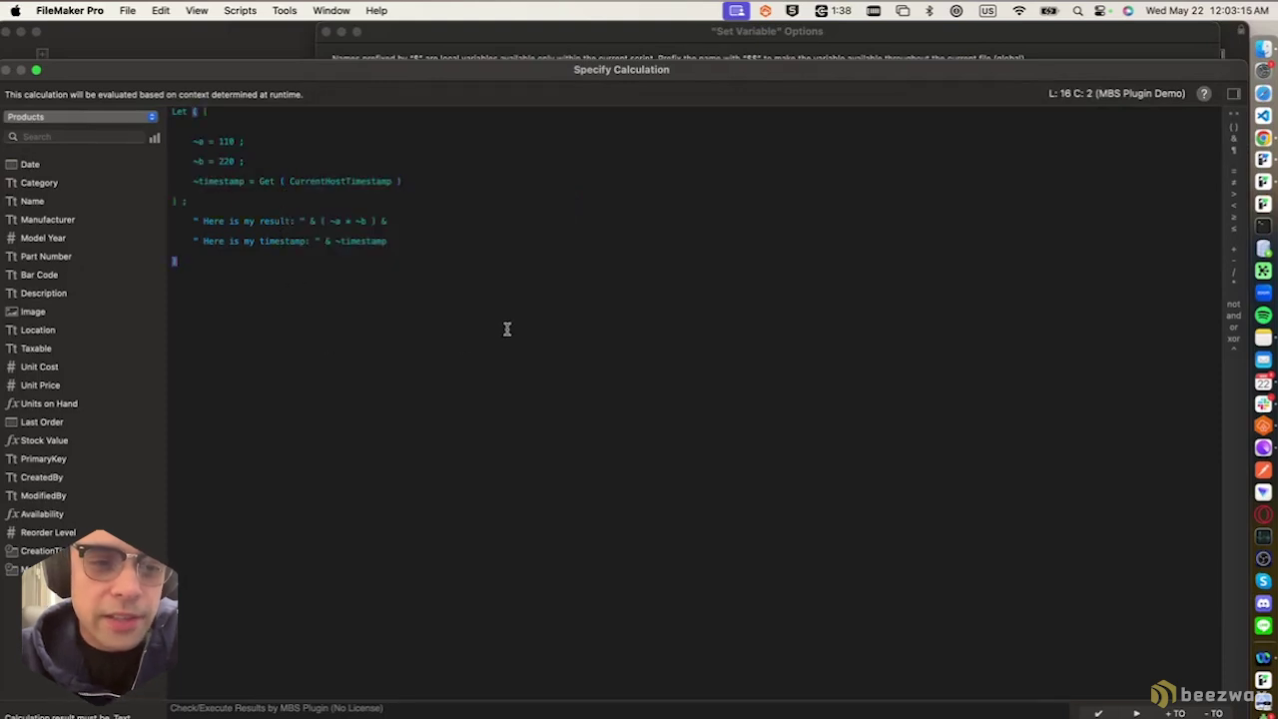
key("KP_Enter")
left_click(1178, 594)
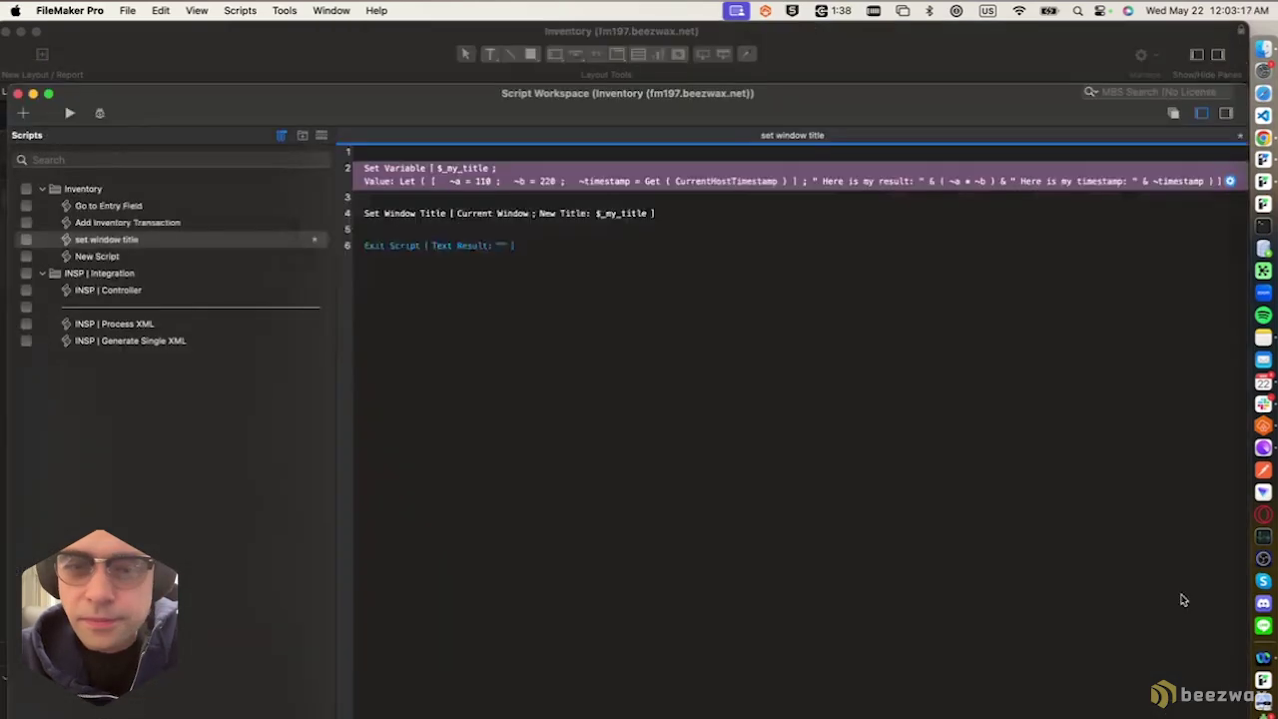
left_click(778, 214)
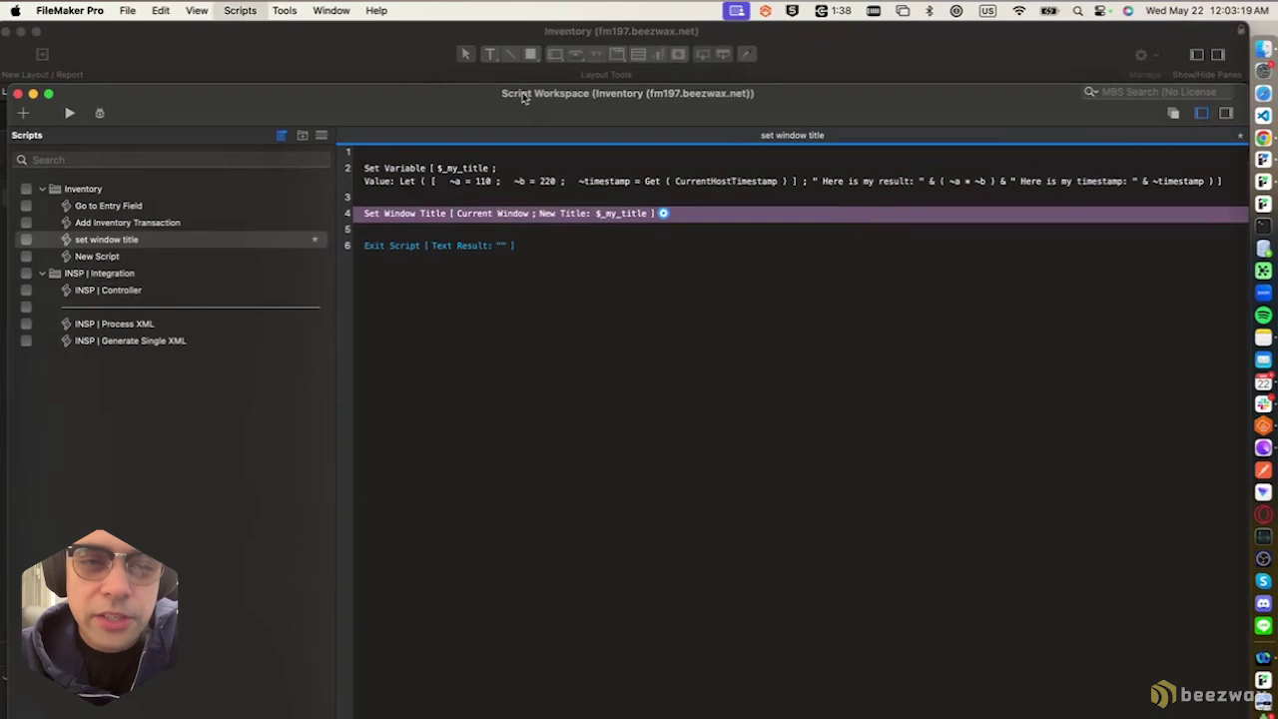
Save the Product Details layout changes, return to Browse mode, and process the Inventory file for a new InspectorPro analysis.
left_click(419, 62)
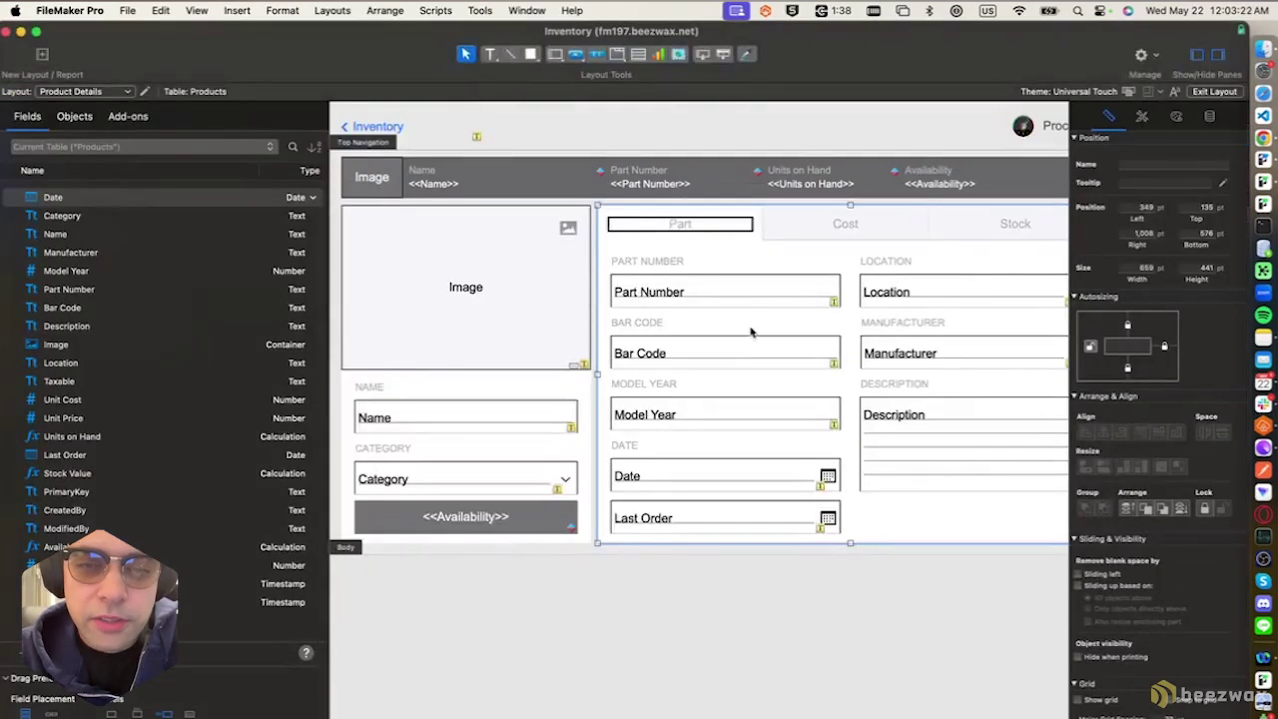
key("super+b")
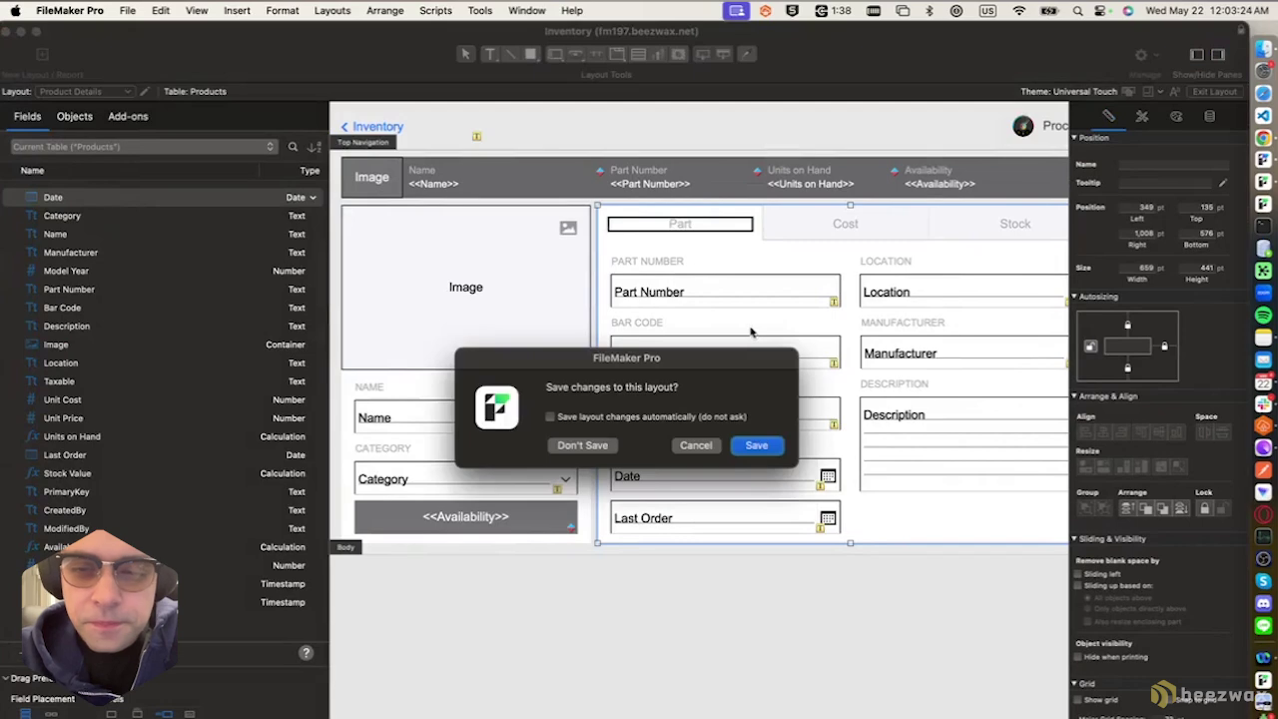
key("Return")
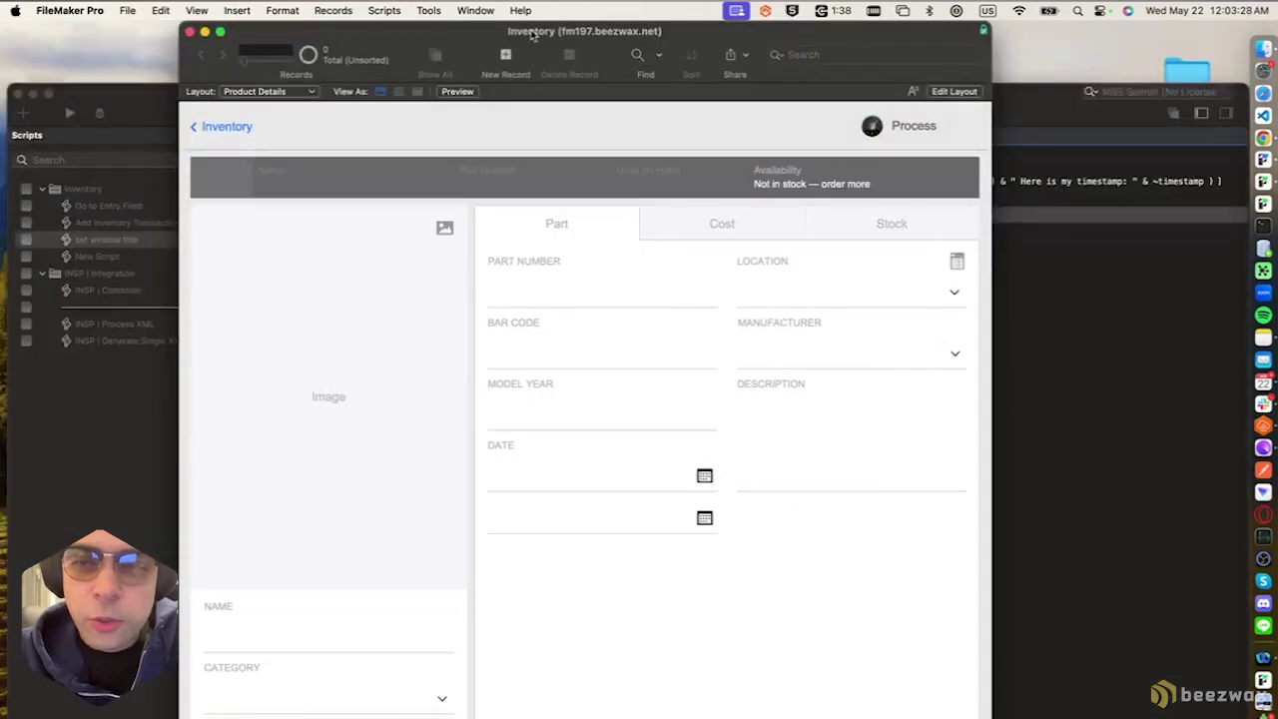
left_click(889, 130)
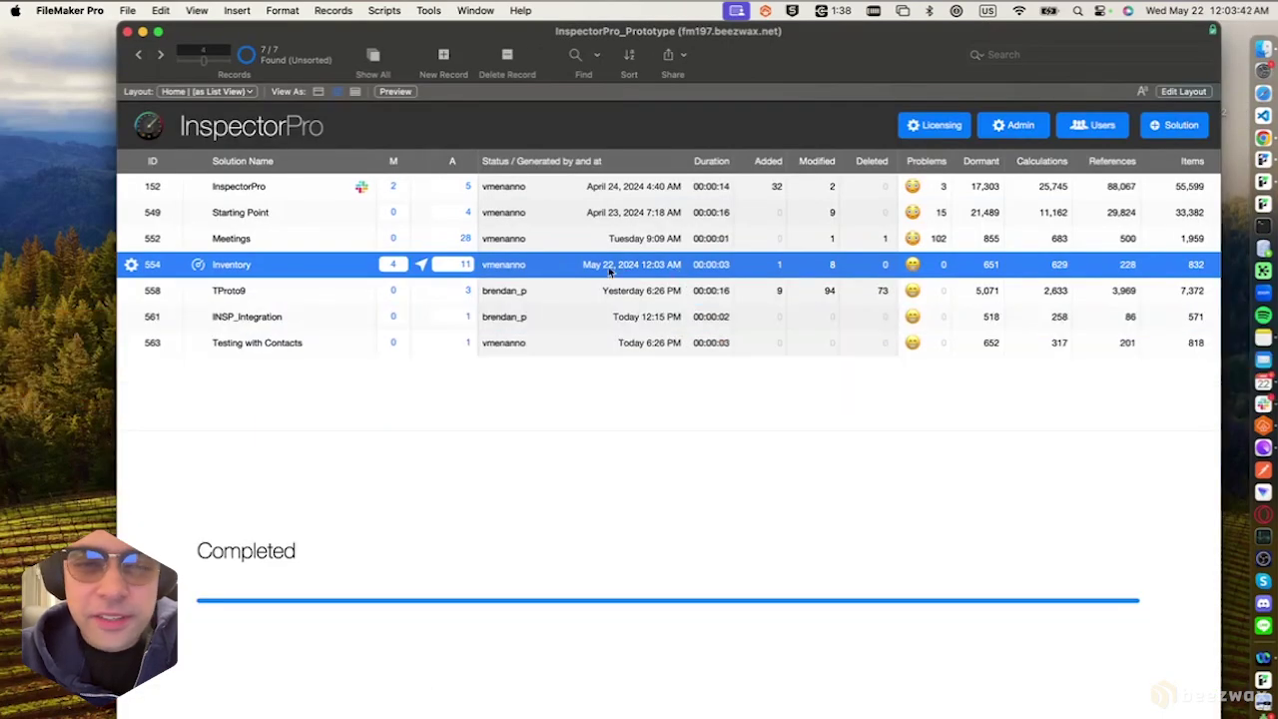
Search the Inventory solution's history for the most recent analysis and open the changes of the modified Set Variable script step.
left_click(465, 264)
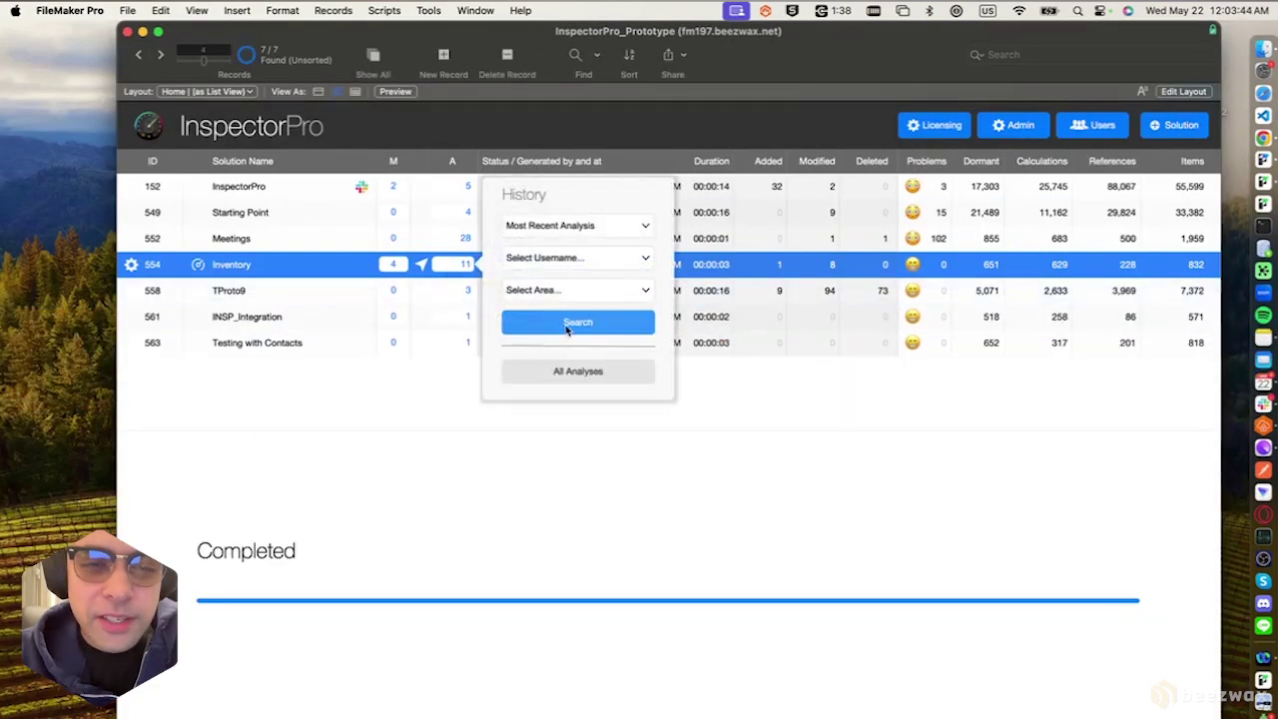
left_click(566, 328)
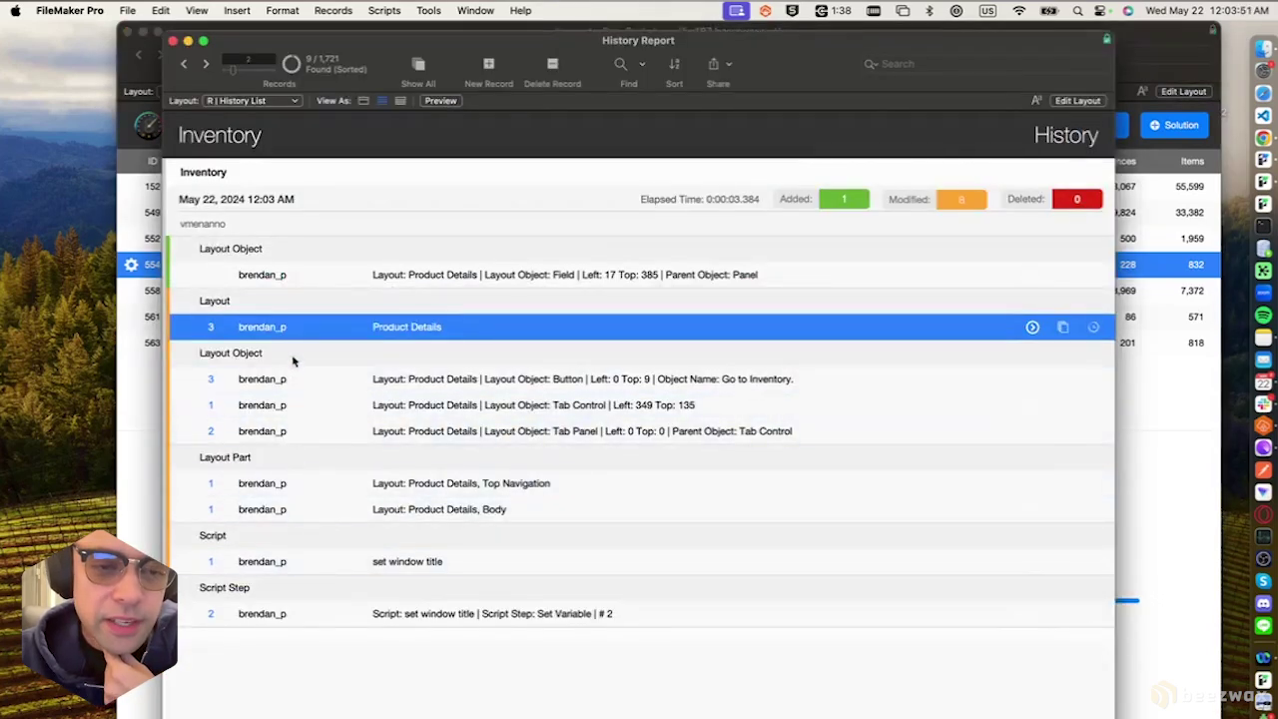
left_click(212, 611)
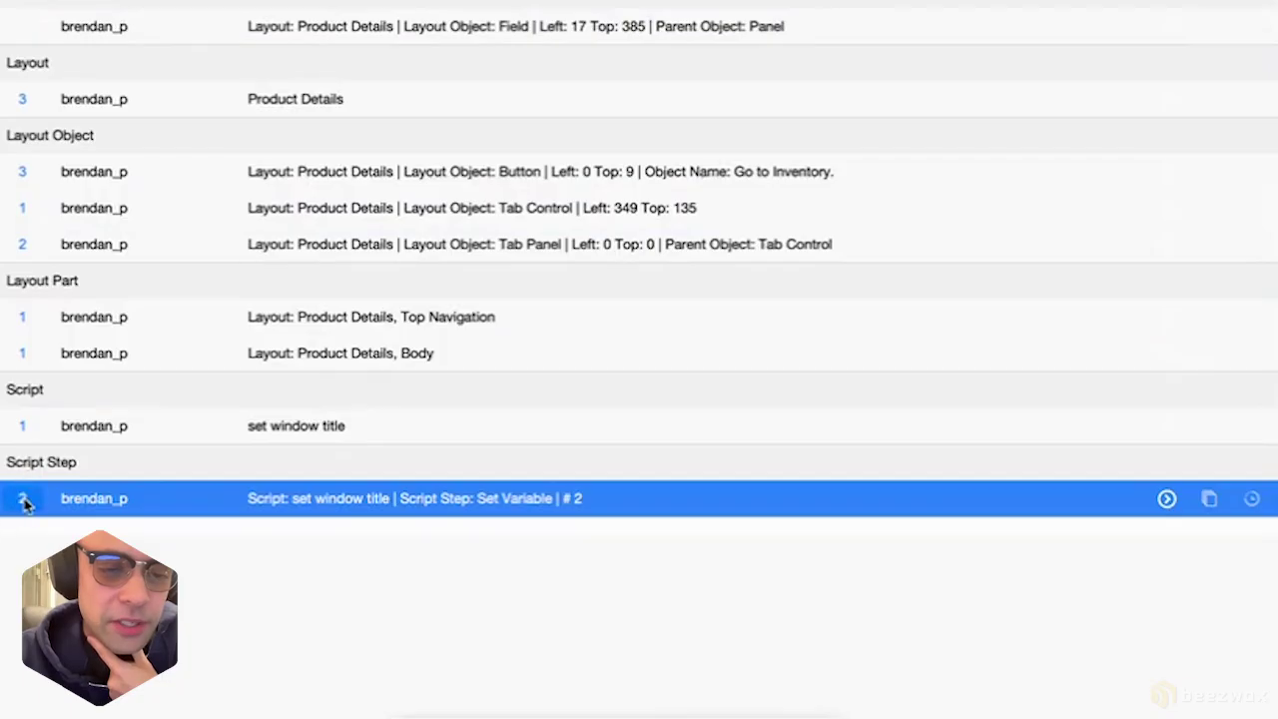
left_click(22, 498)
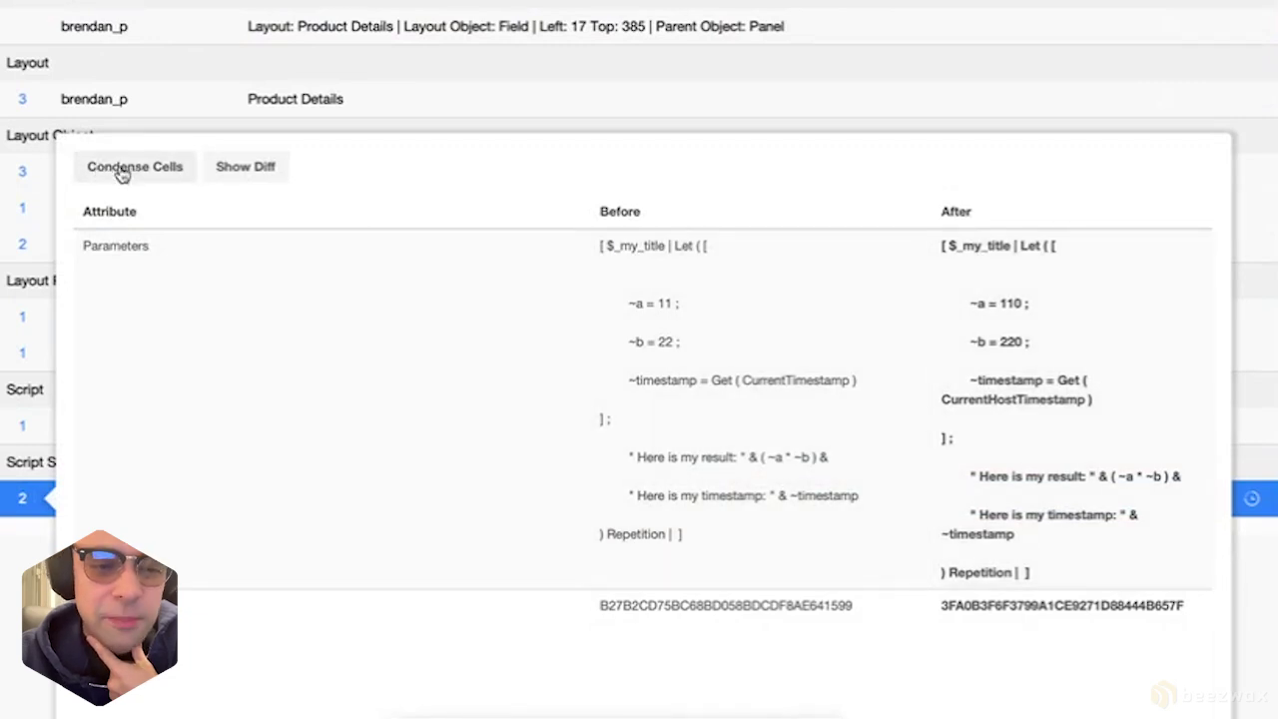
Toggle condensed cells for the script step's changes, view them as a diff, and close the details.
left_click(173, 172)
left_click(172, 171)
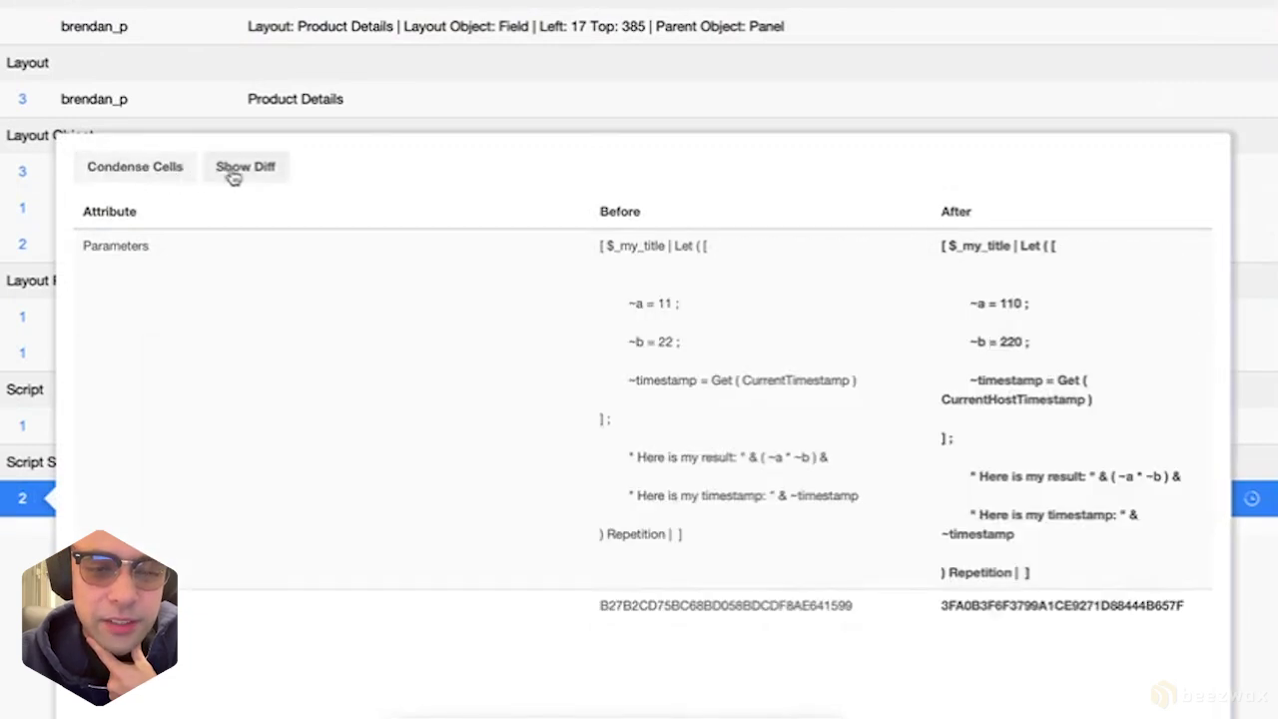
left_click(253, 174)
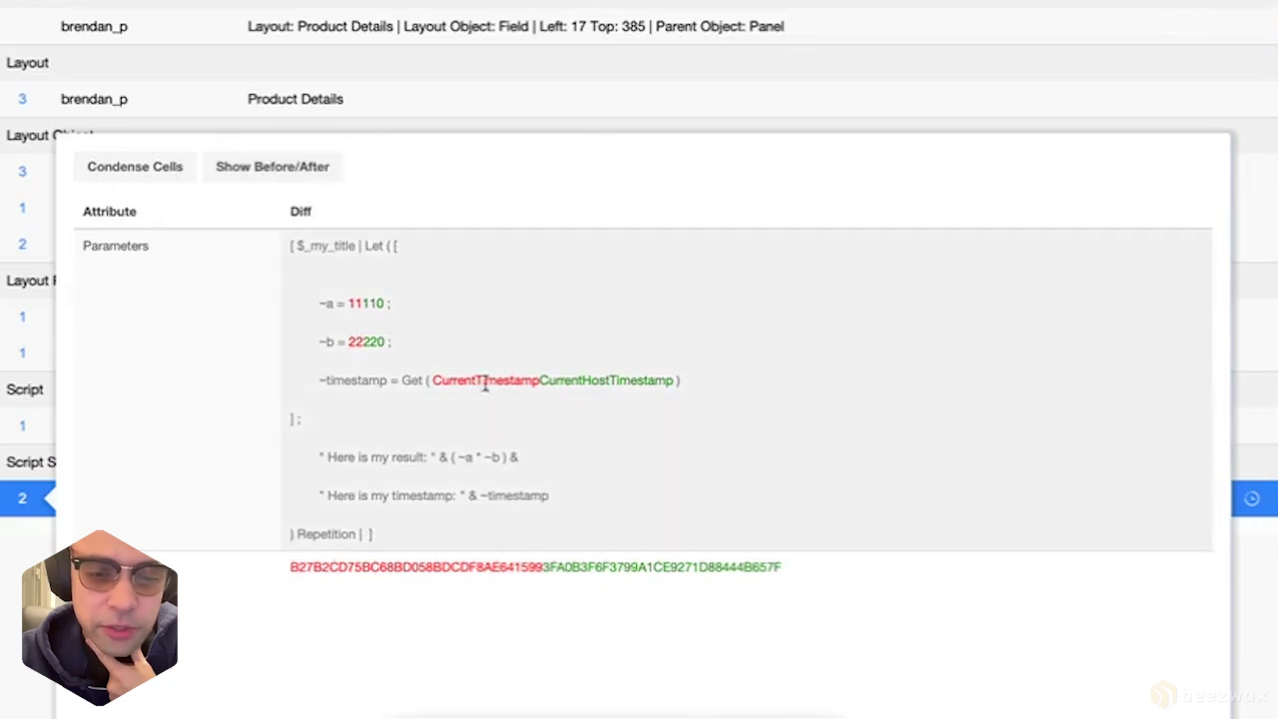
left_click(179, 99)
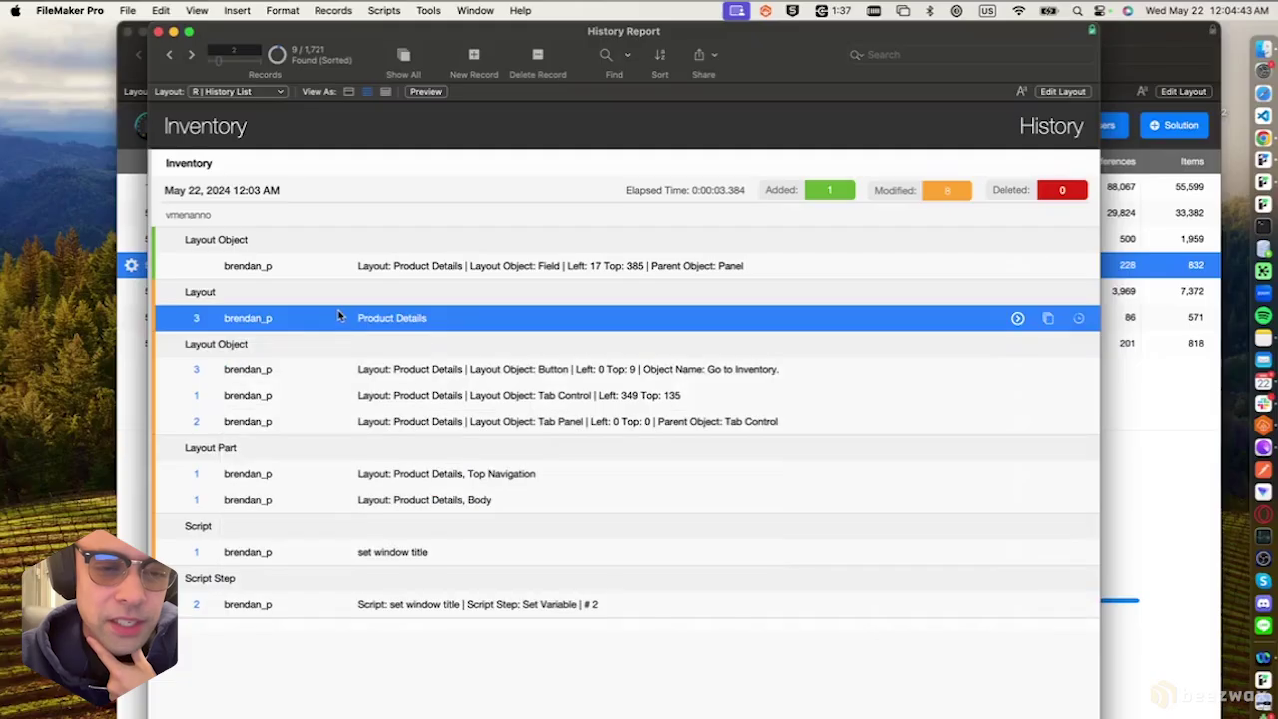
View the before and after attributes of the modified Product Details layout and close them.
left_click(199, 318)
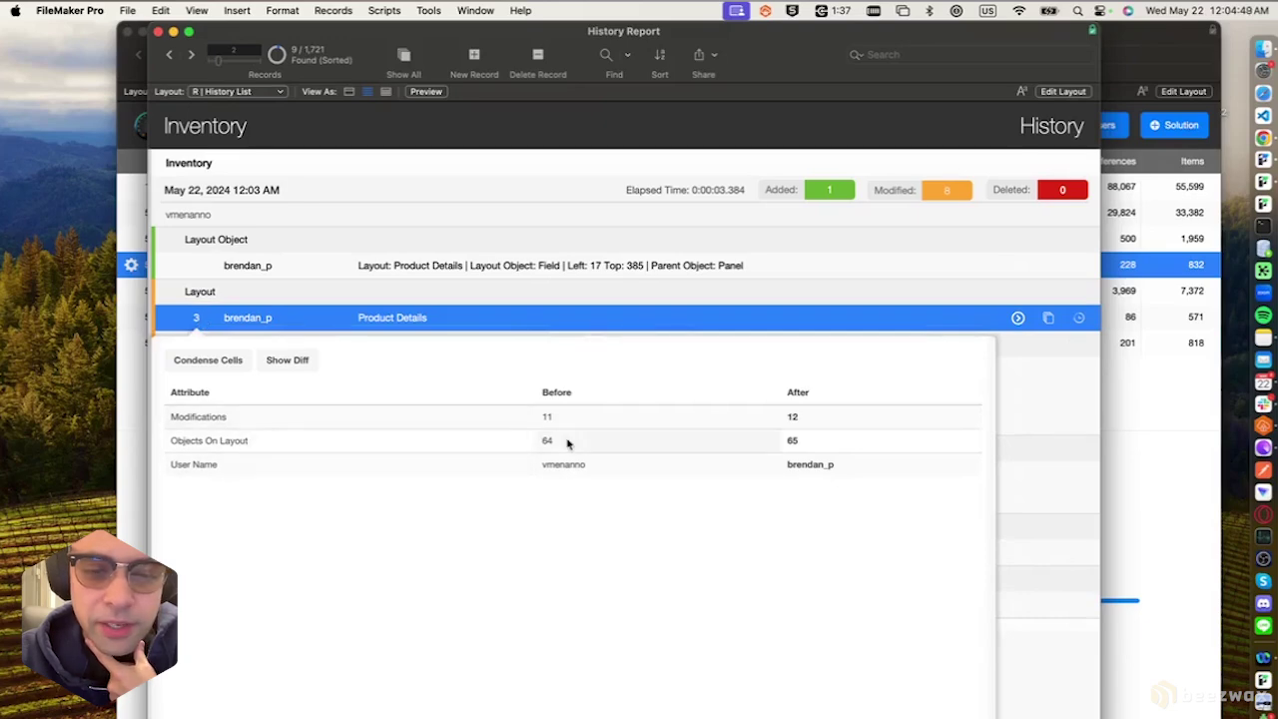
left_click(205, 320)
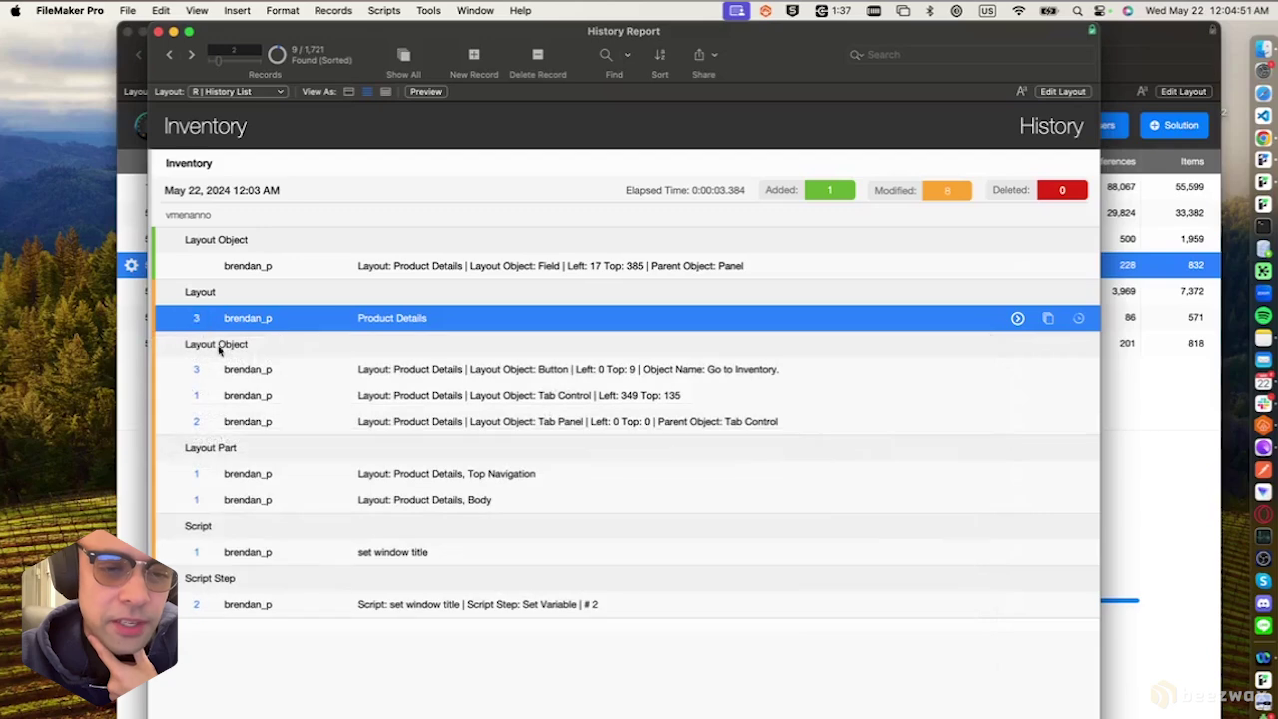
View the before and after attributes of the modified Go to Inventory button on the Product Details layout and close them.
left_click(262, 372)
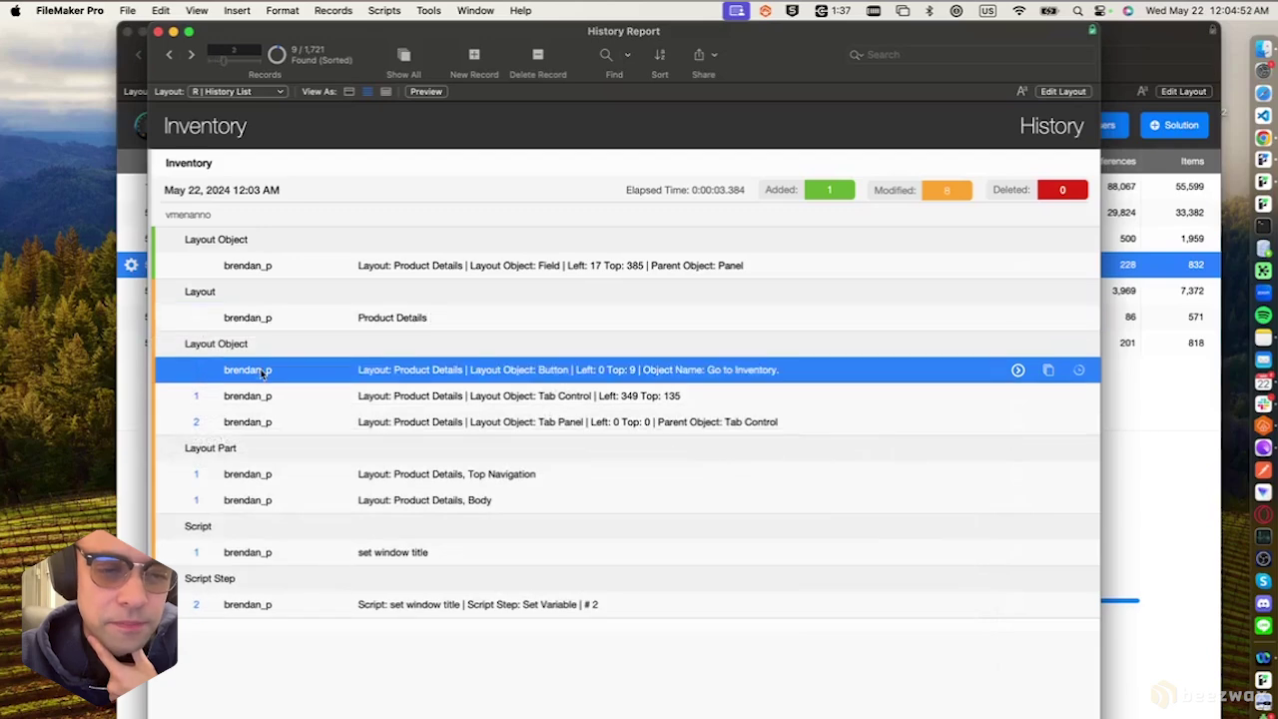
left_click(197, 371)
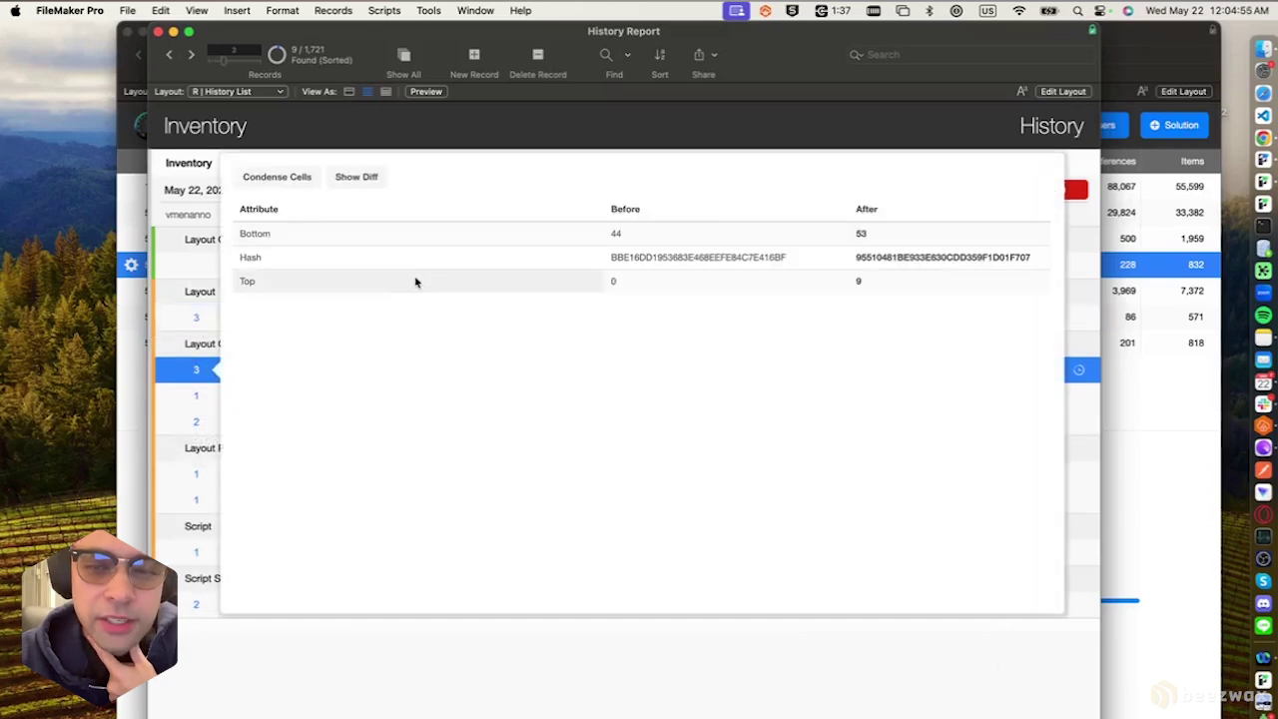
left_click(196, 371)
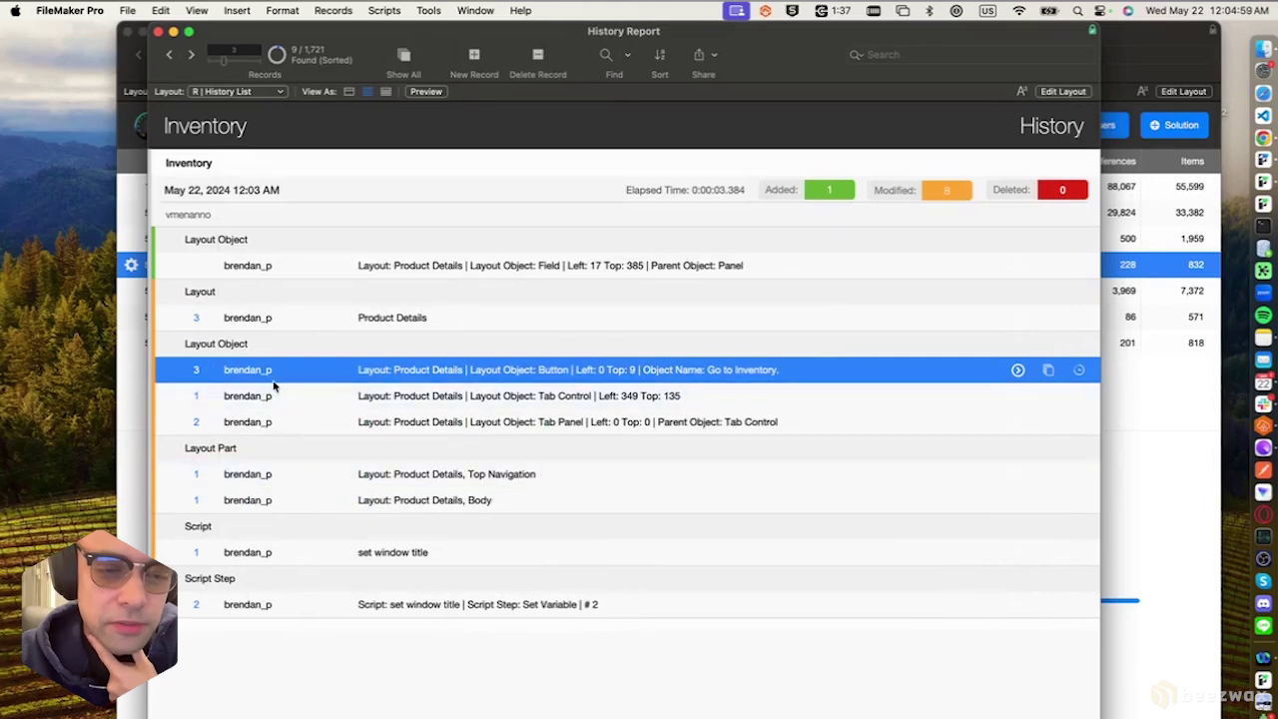
View and close the changes of the Top Navigation layout part and of the set window title script.
left_click(212, 477)
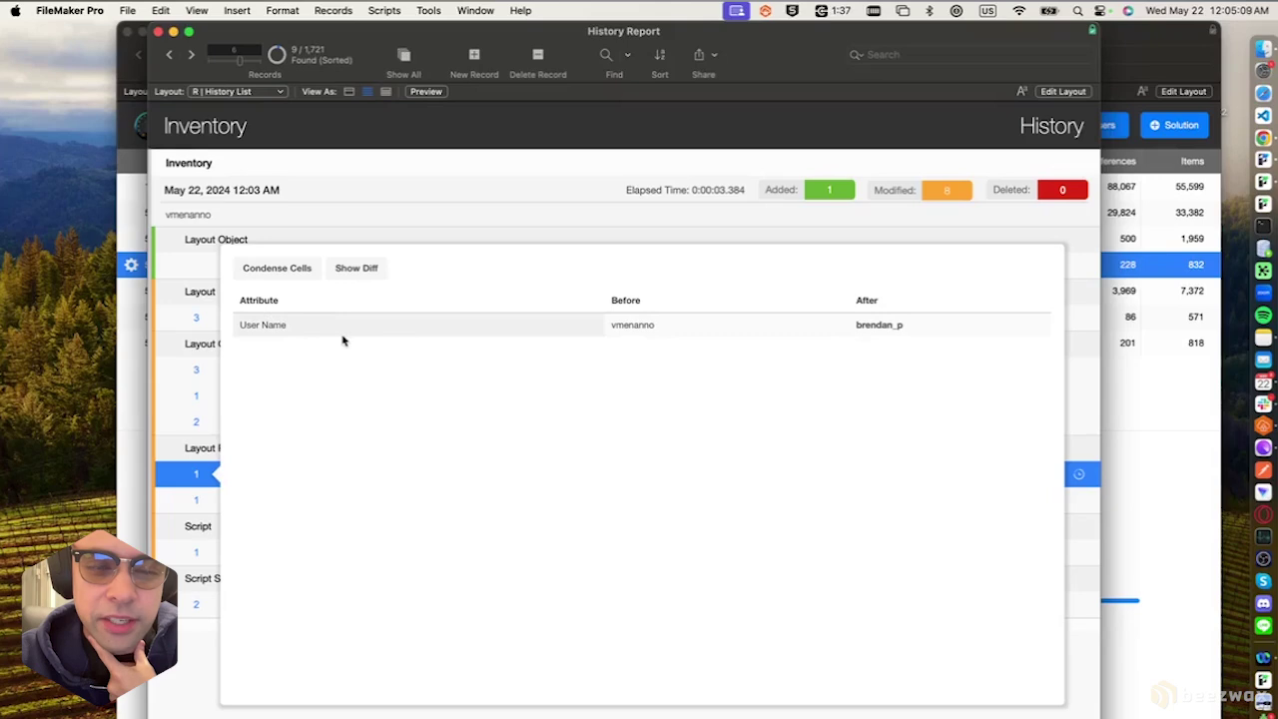
left_click(196, 478)
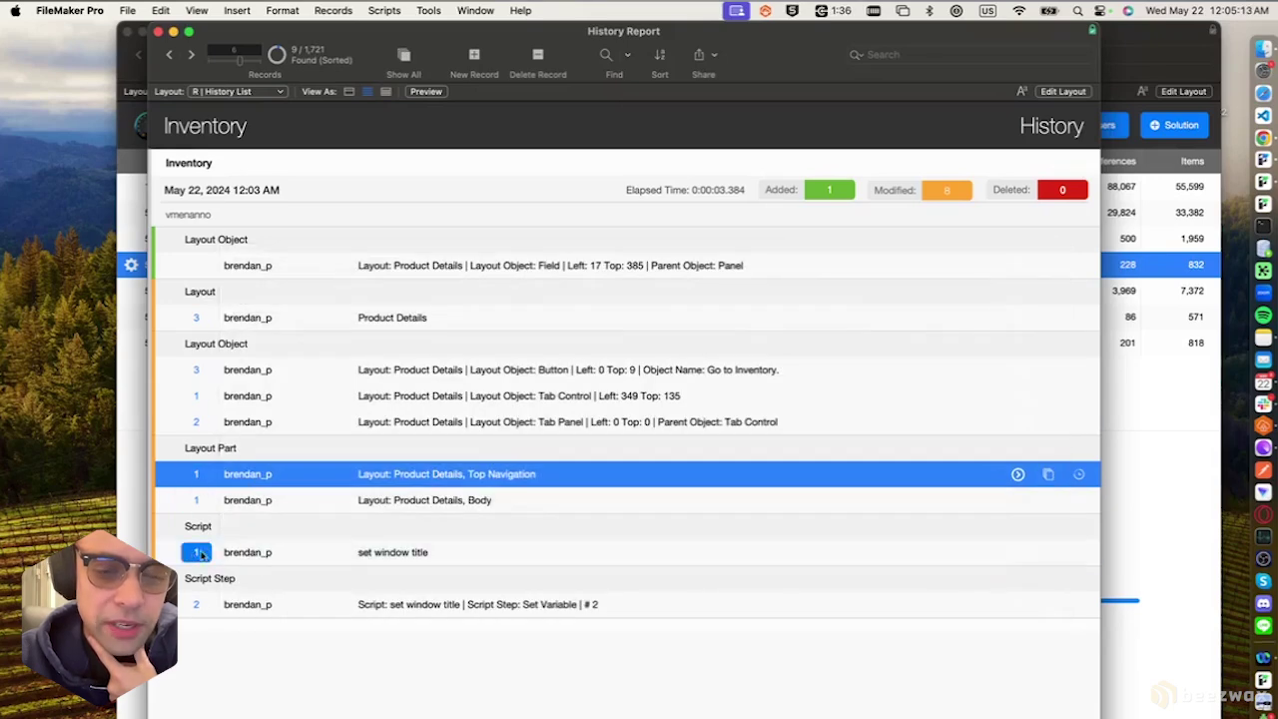
left_click(196, 554)
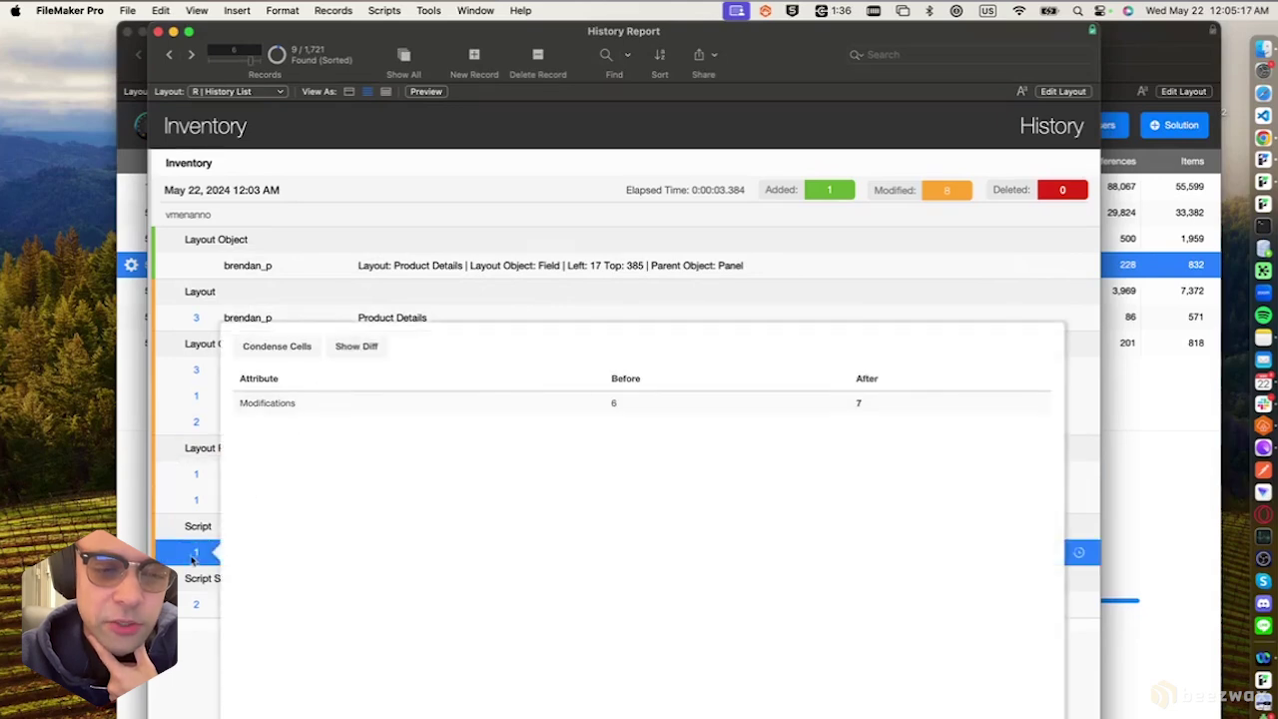
left_click(196, 556)
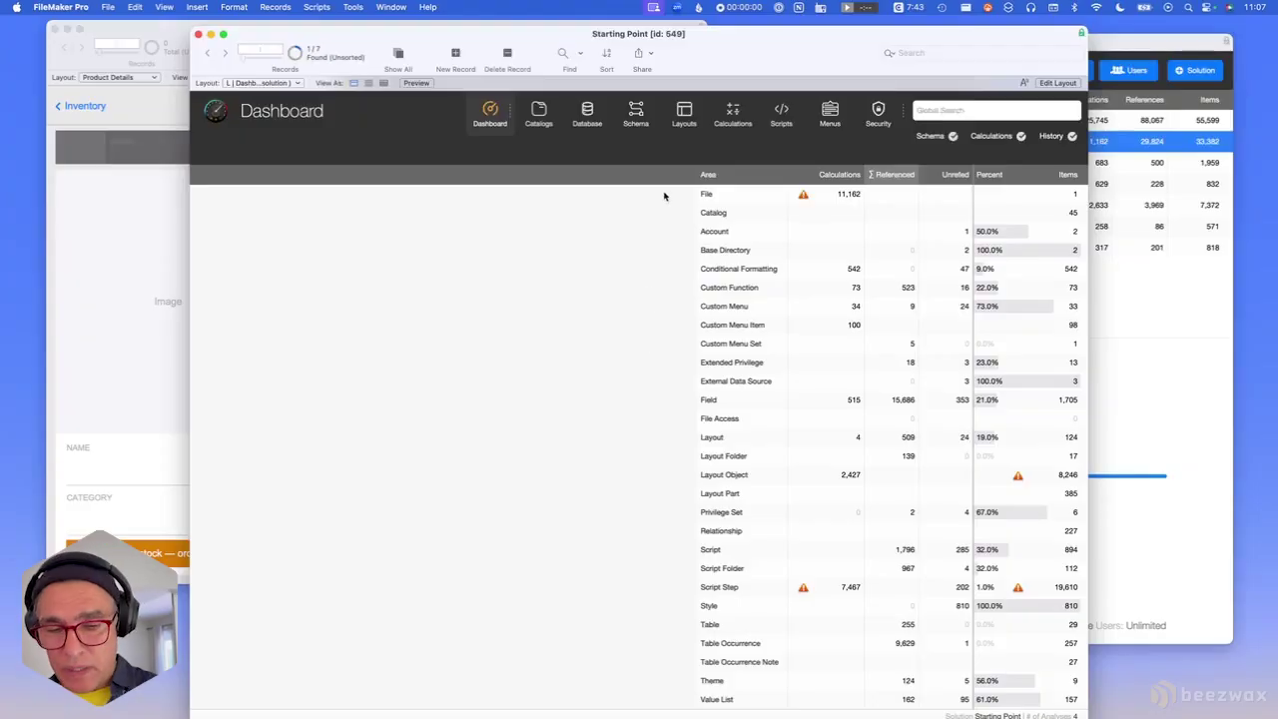
List all scripts of the Starting Point solution and open the references to the (0007) Refresh Object [parameter] script.
key("super+alt+s")
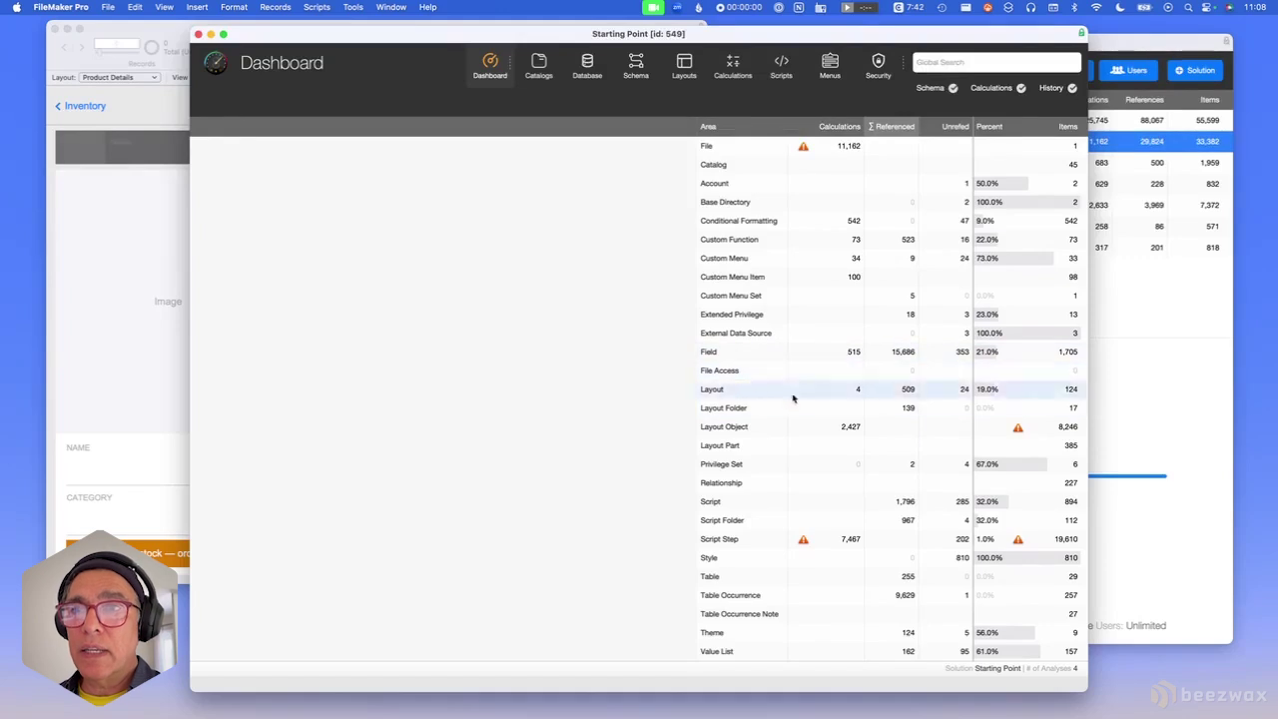
left_click(1061, 504)
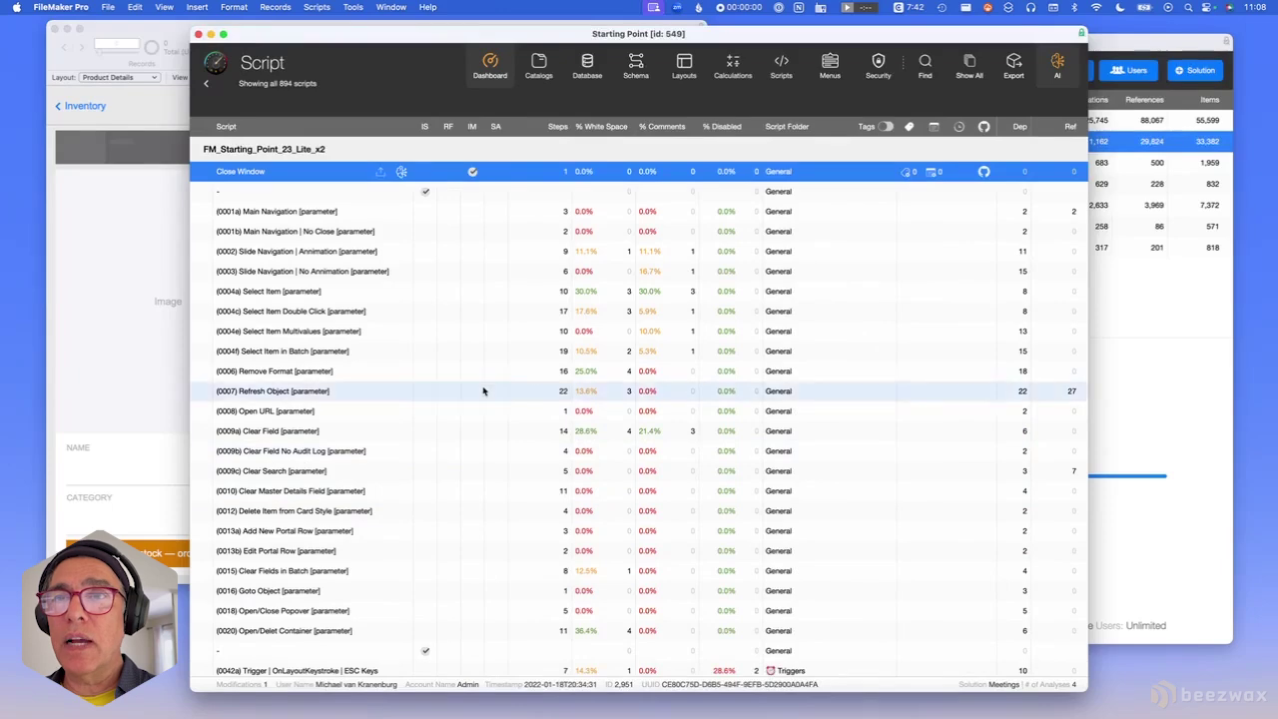
mouse_move(1060, 396)
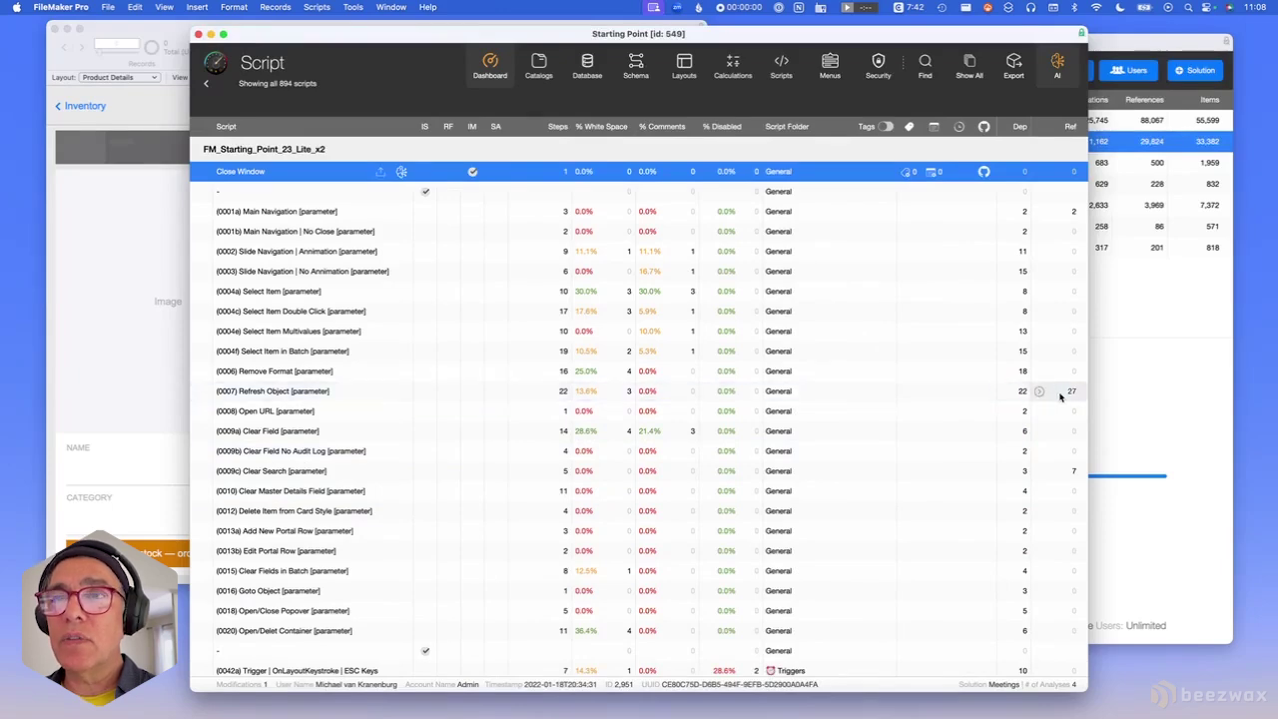
left_click(1065, 397)
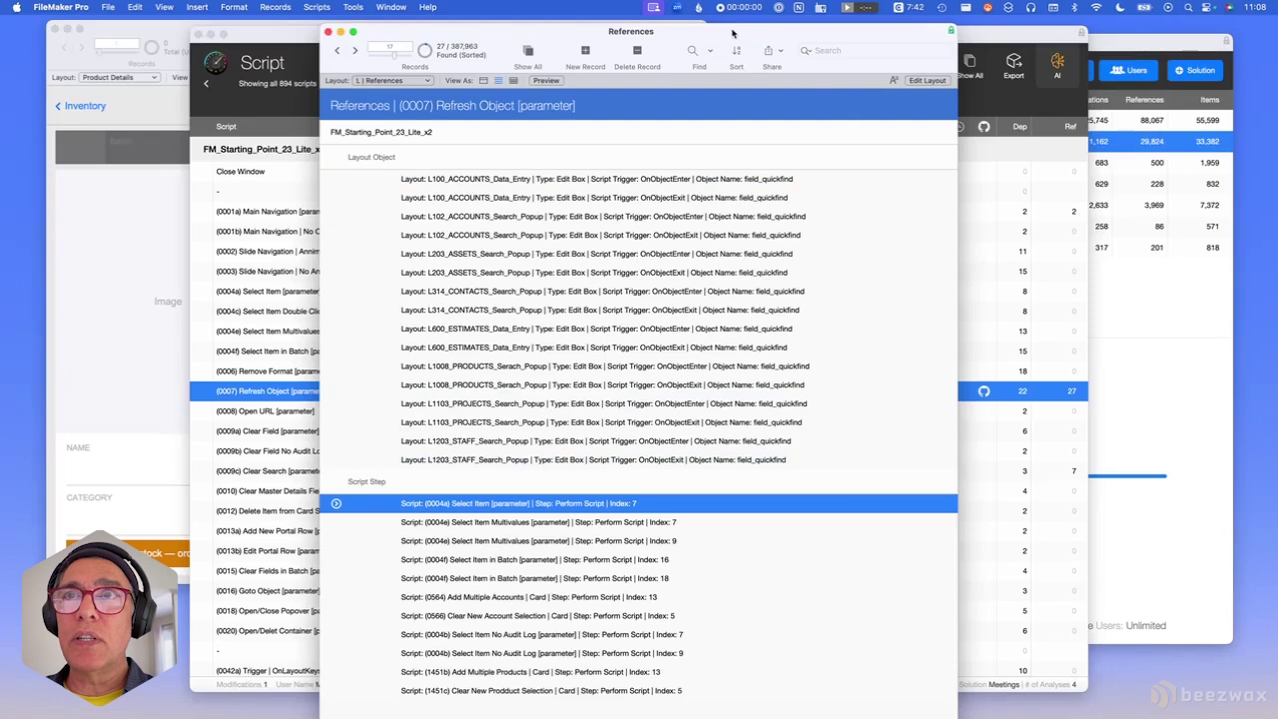
left_click_drag(733, 34, 736, 33)
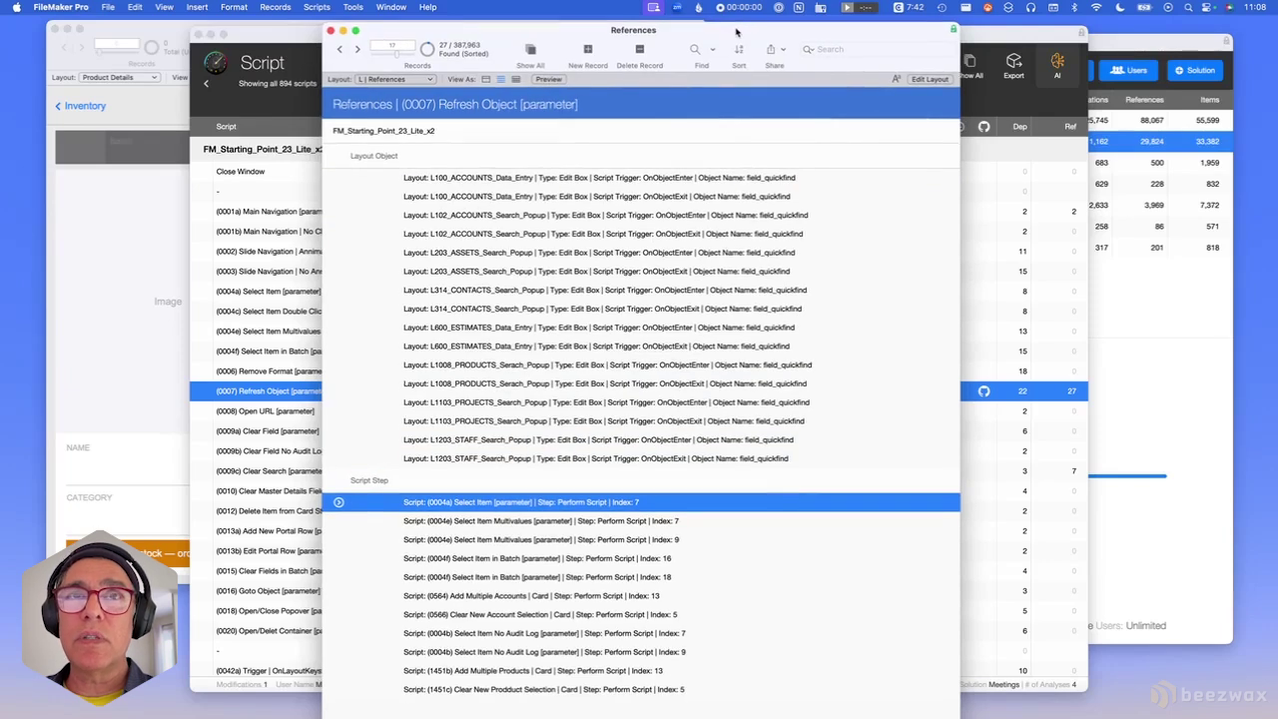
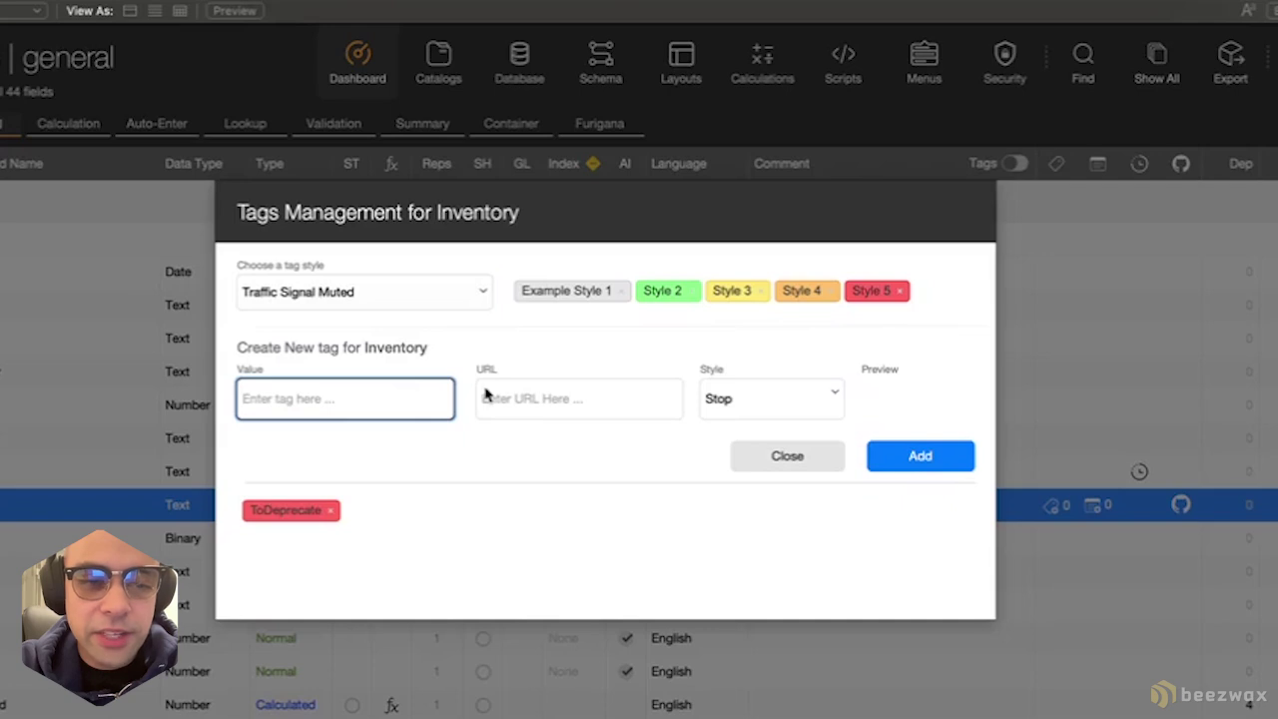
Create a tag named "Another Tag" with the Go style for the Inventory solution and close the tag management dialog.
type("Another Tag")
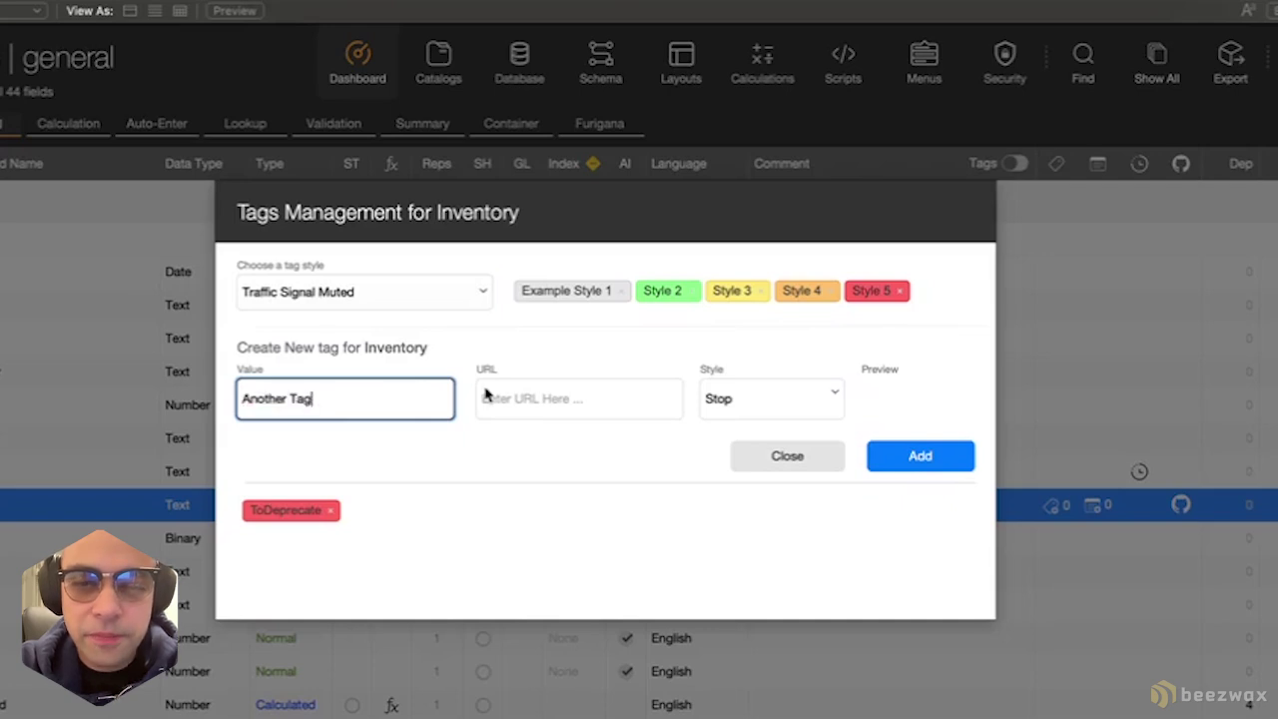
left_click(758, 400)
left_click(758, 401)
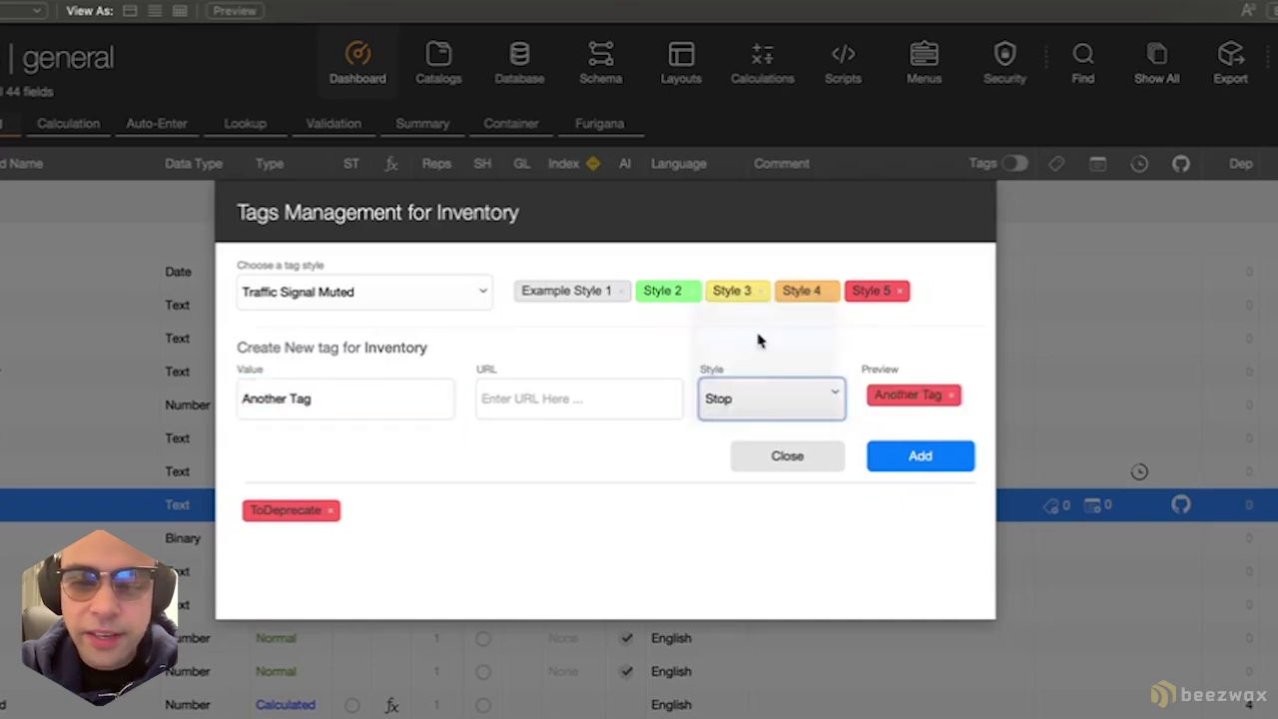
key("g")
left_click(923, 459)
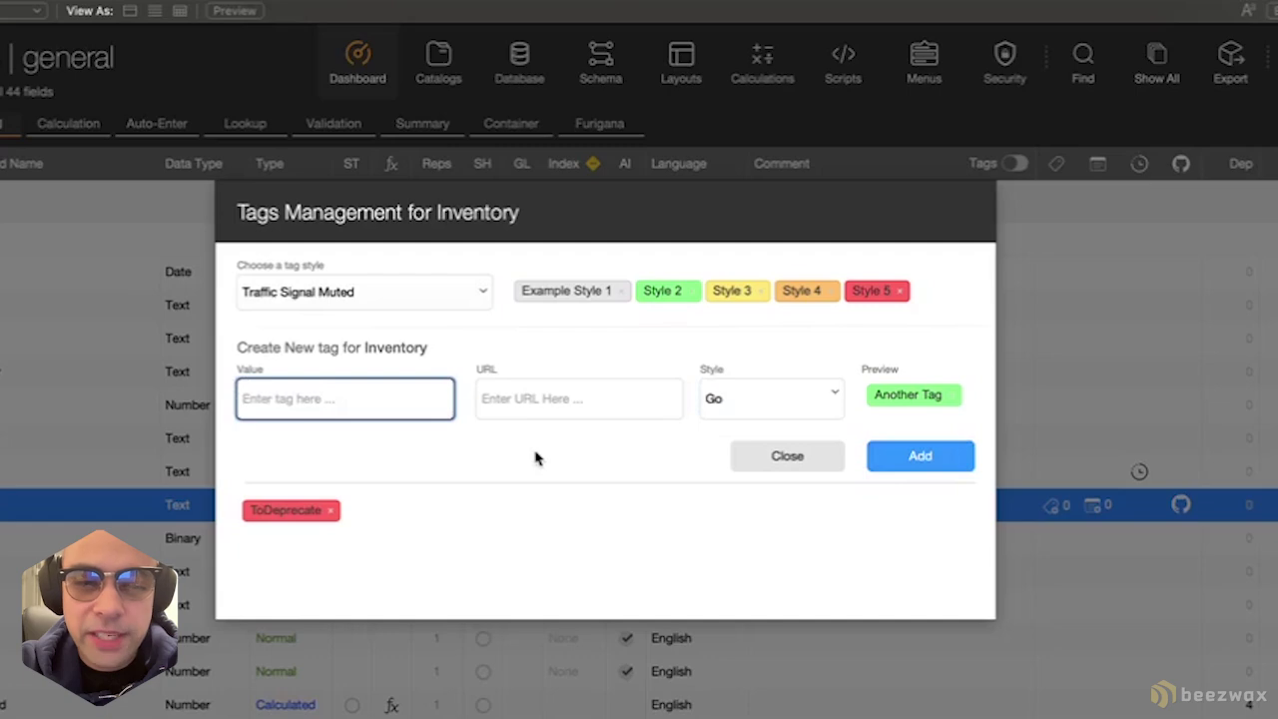
left_click(789, 461)
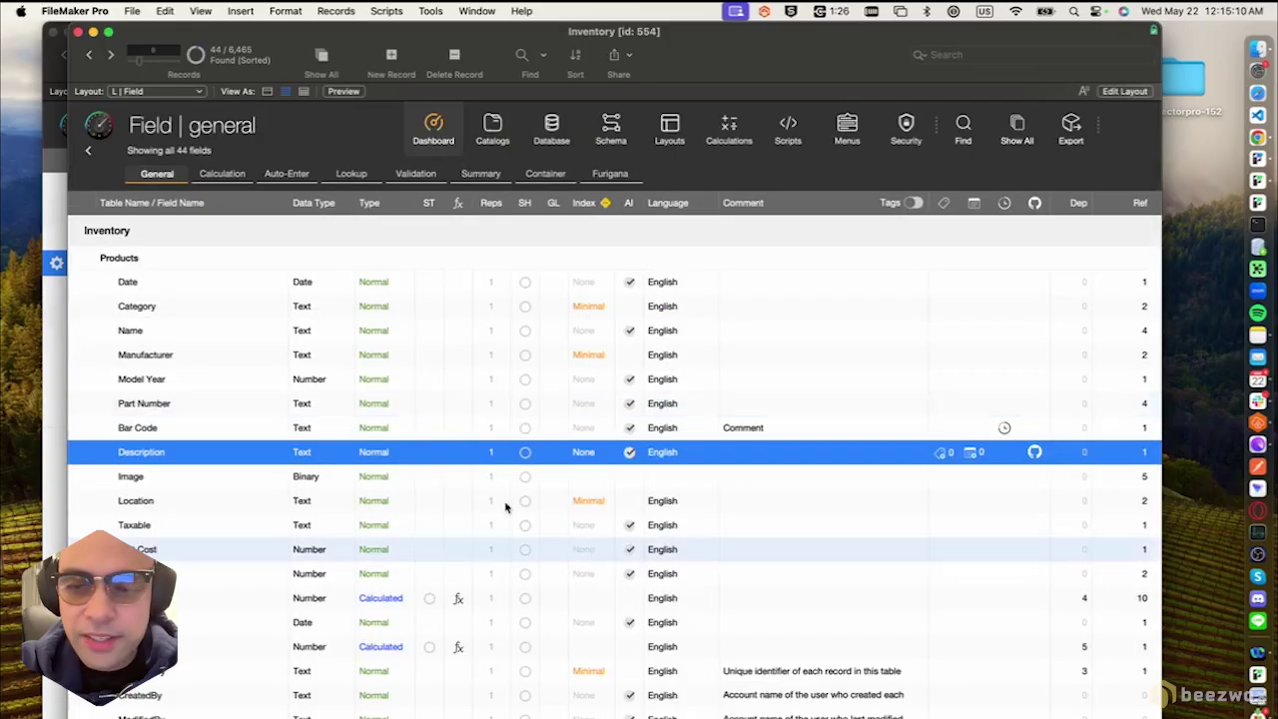
Add the ToDeprecate tag to the Description field and turn on tag display in the field list.
left_click(944, 454)
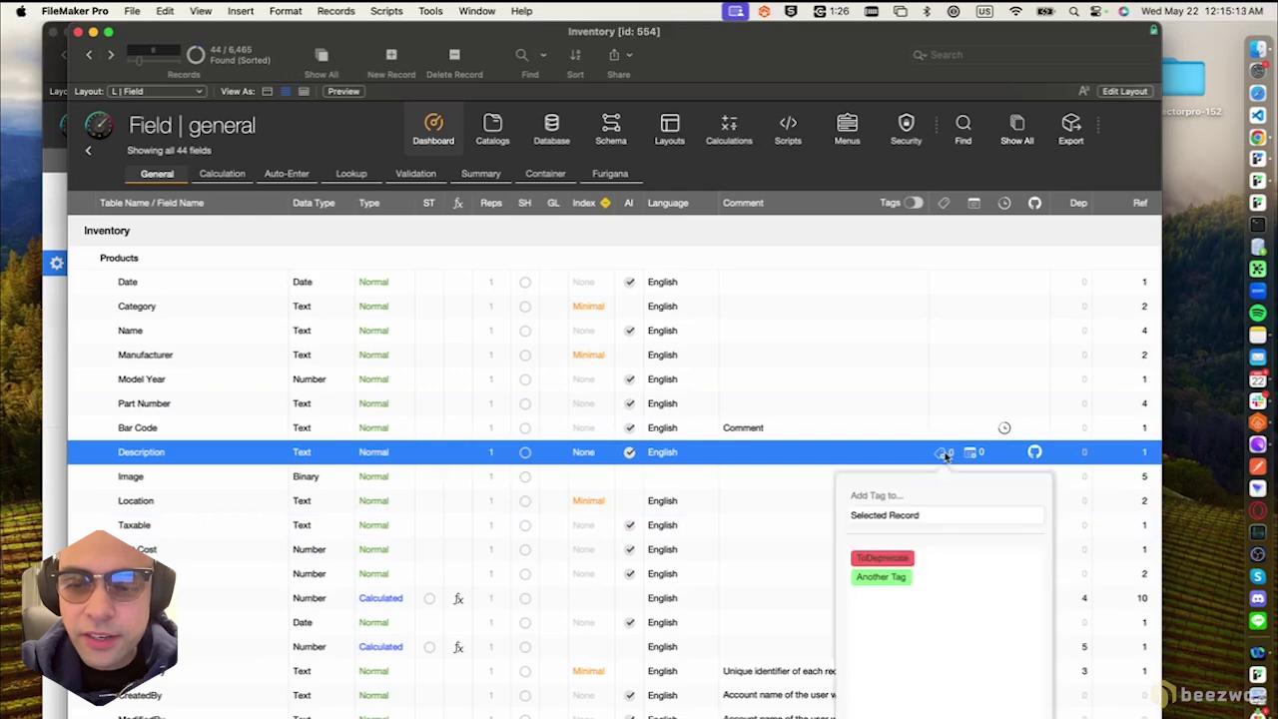
left_click(883, 560)
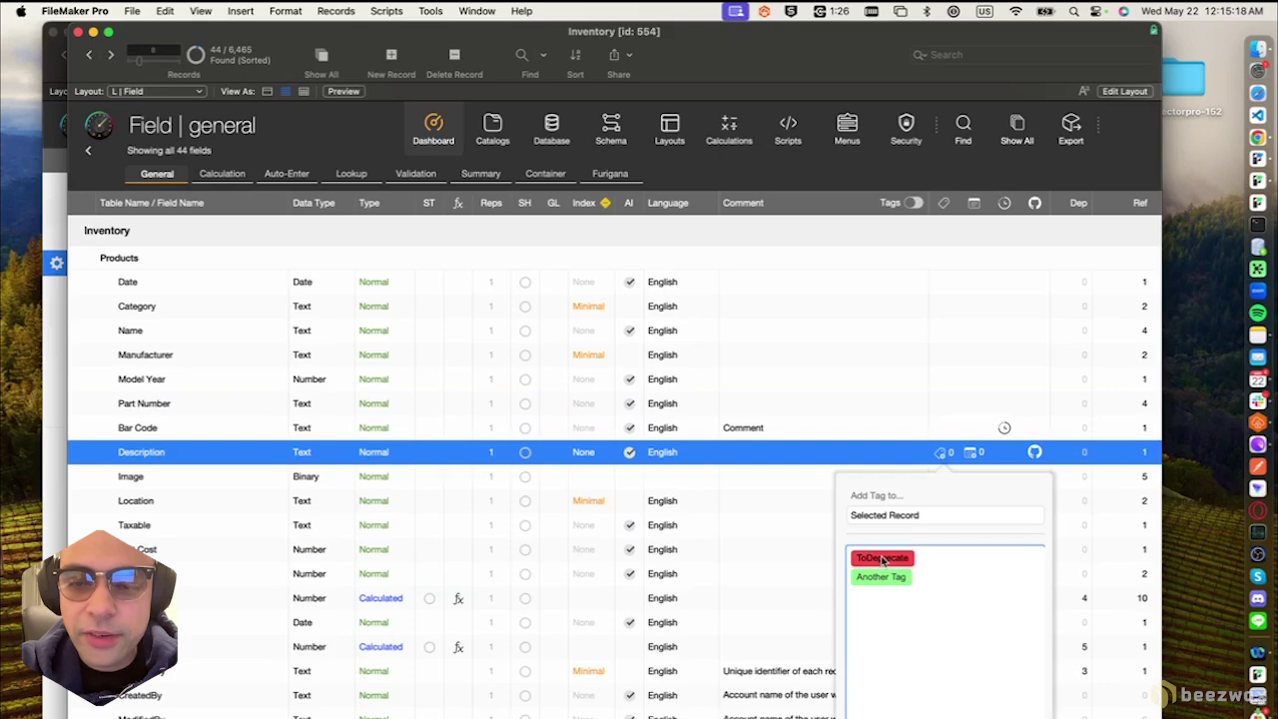
left_click(884, 560)
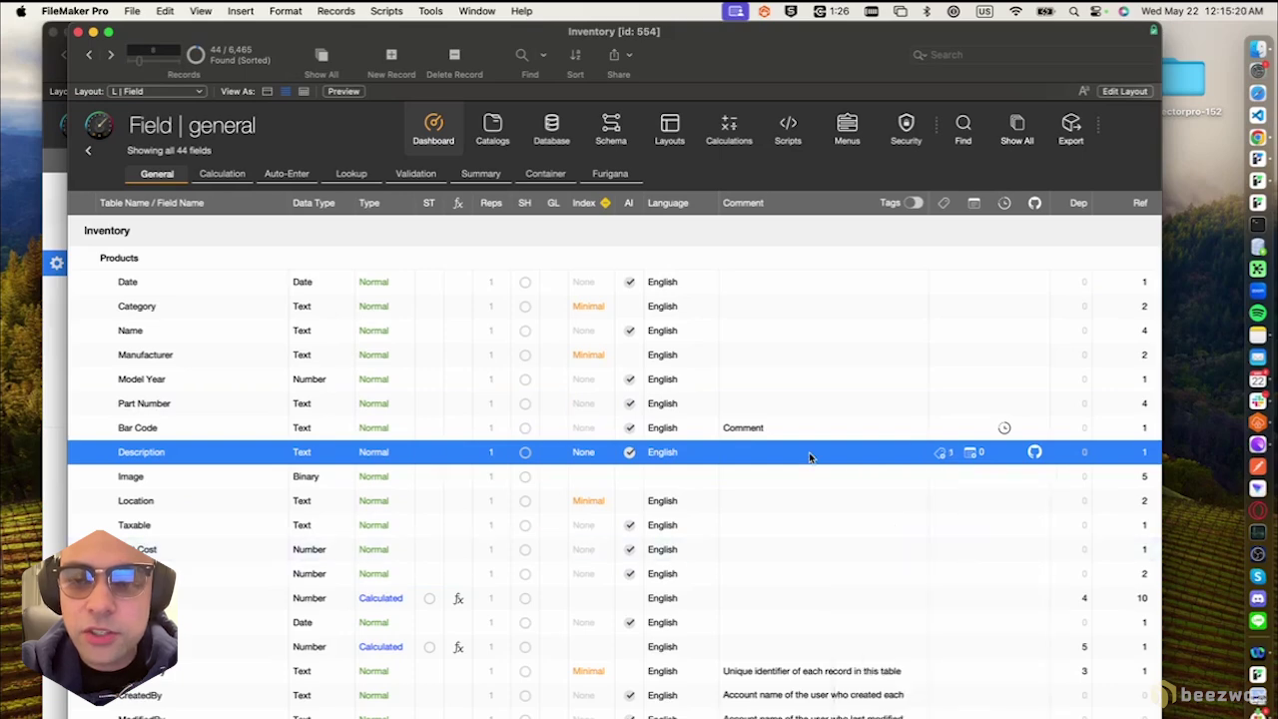
left_click(911, 202)
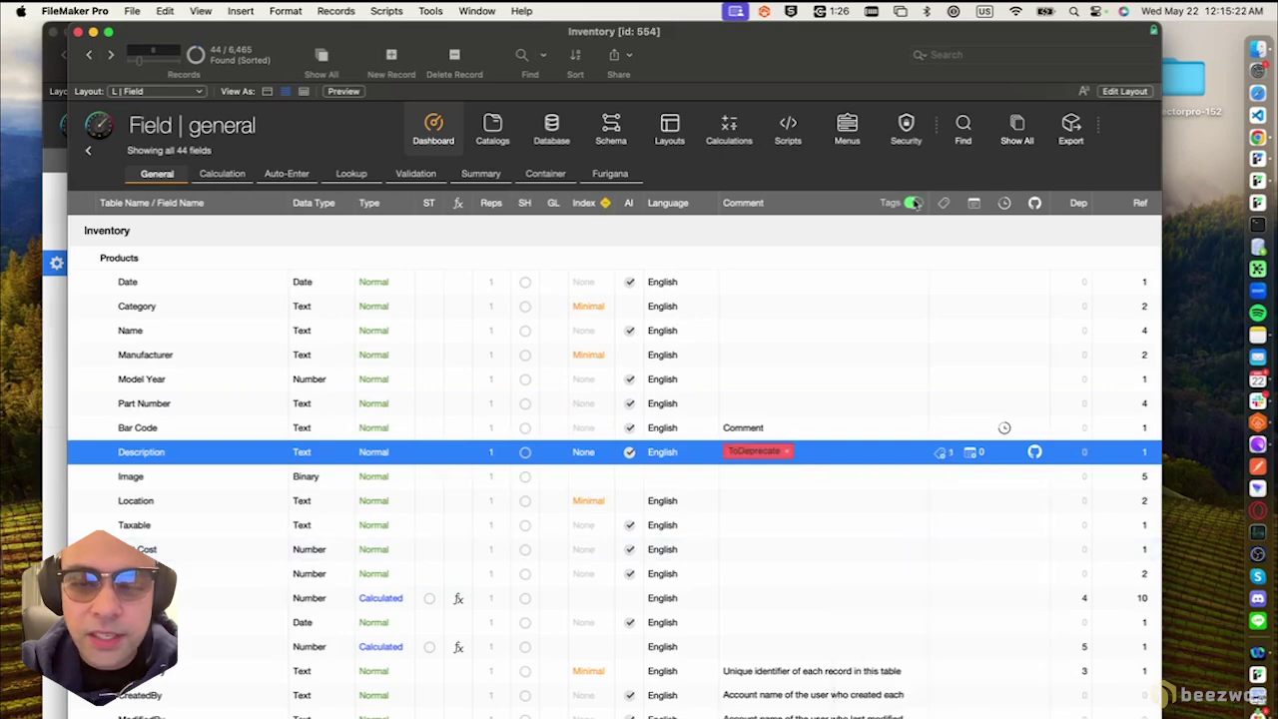
Add the "Another Tag" tag to the Unit Cost field in the Products table.
scroll(512, 460, "down", 2)
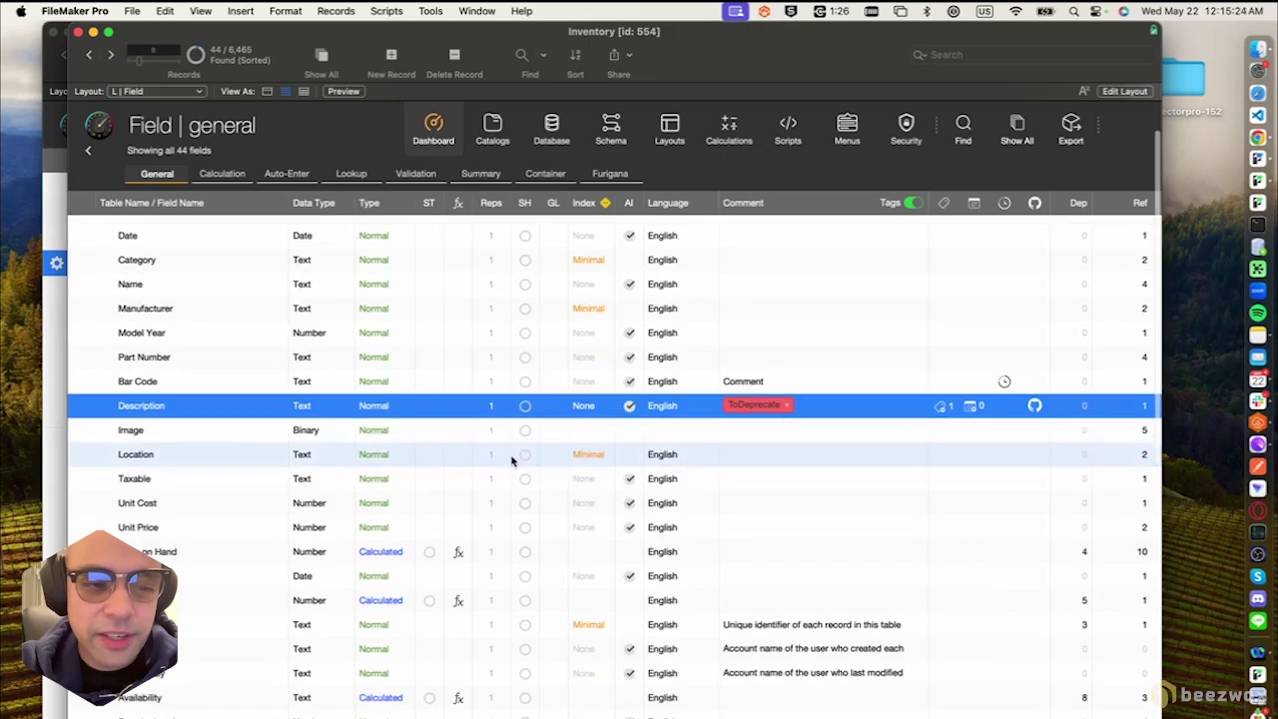
left_click(392, 529)
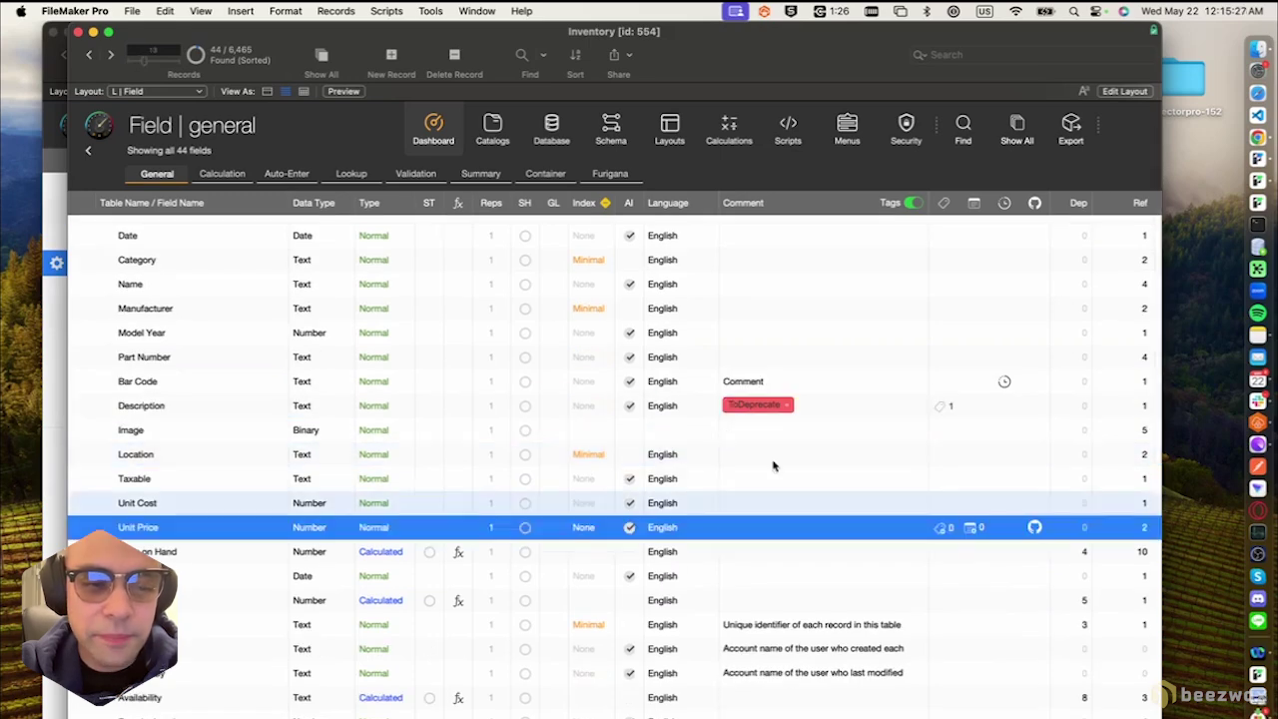
left_click(409, 505)
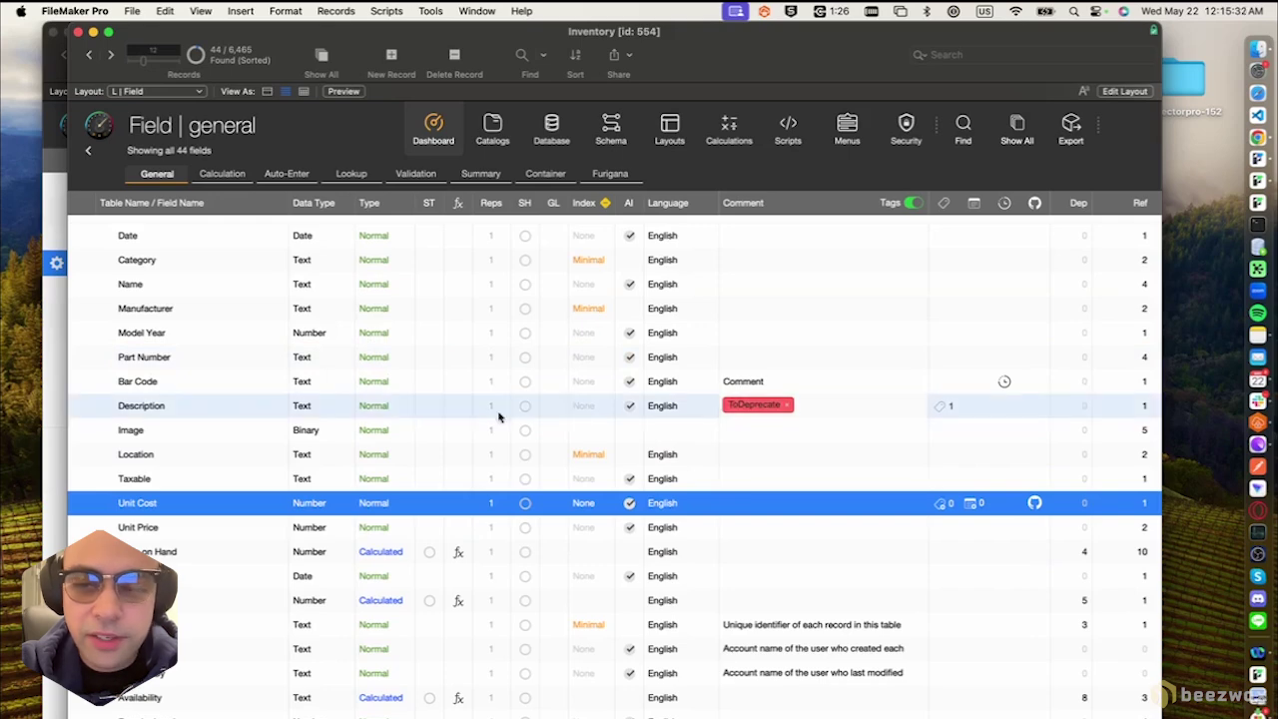
left_click(943, 504)
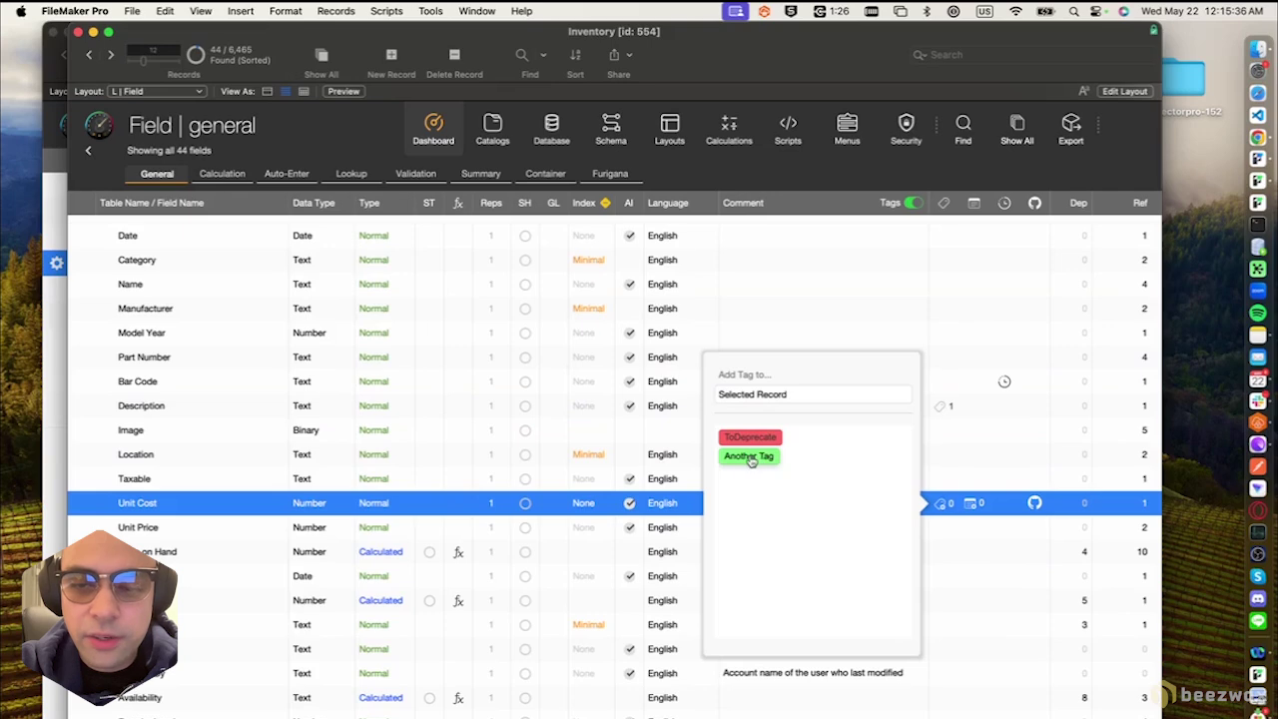
left_click(751, 460)
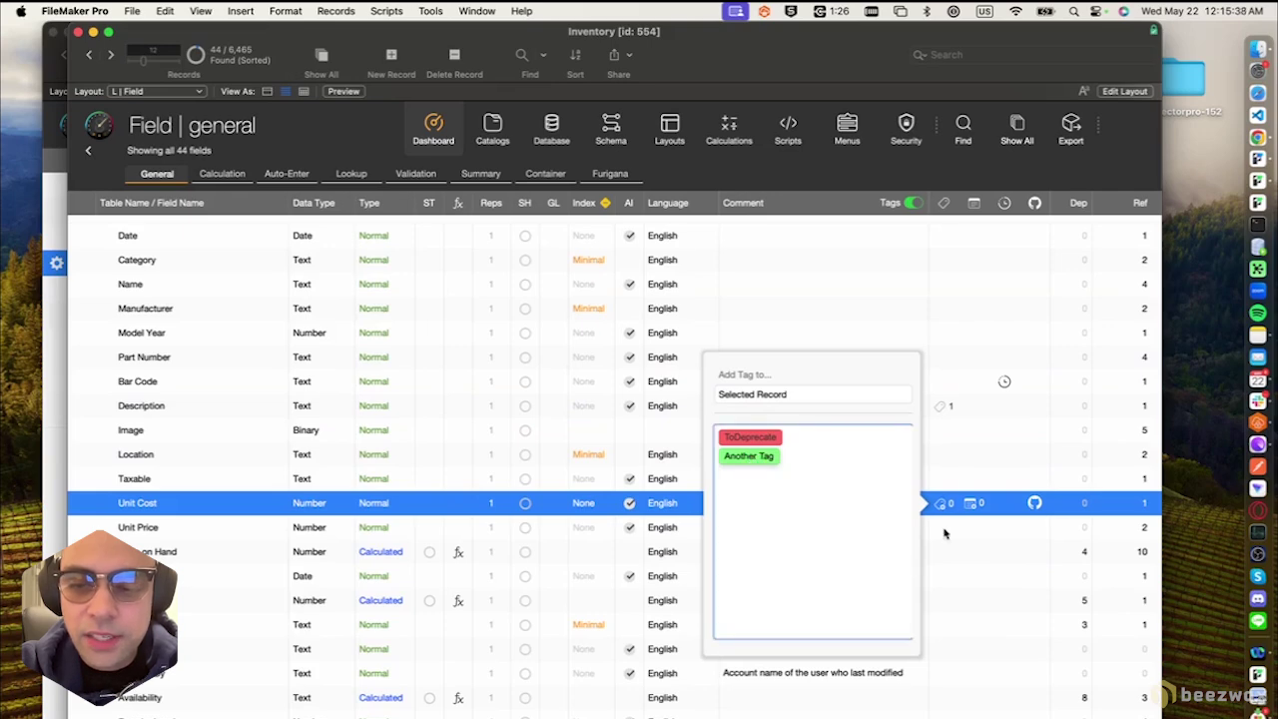
left_click(941, 529)
Add the "Another Tag" tag to the Unit Price field as well.
left_click(940, 528)
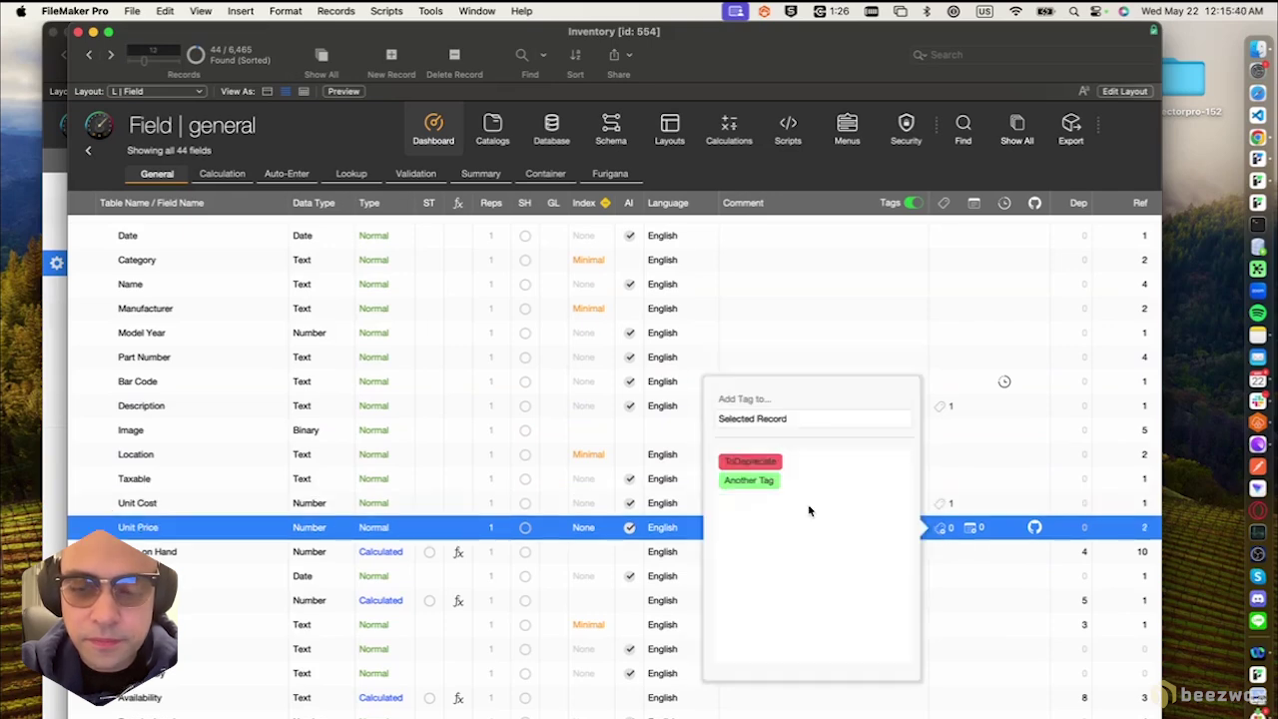
left_click(721, 577)
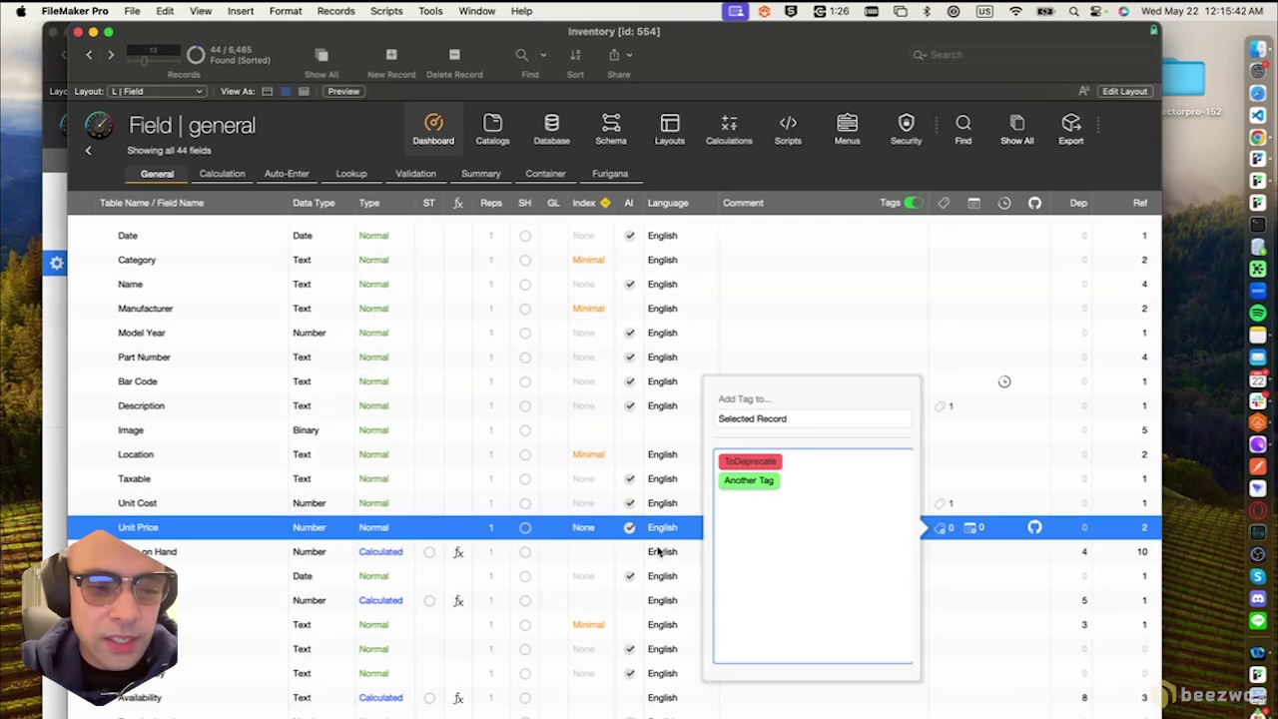
left_click(547, 523)
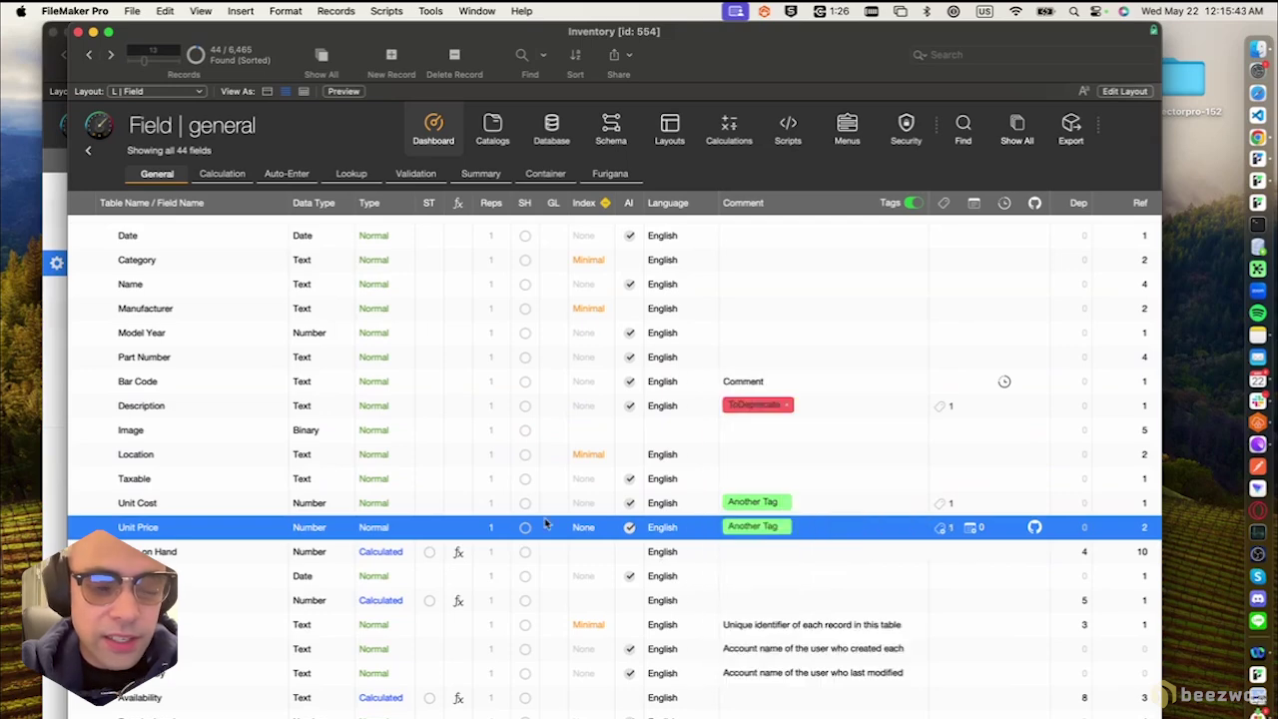
left_click(370, 549)
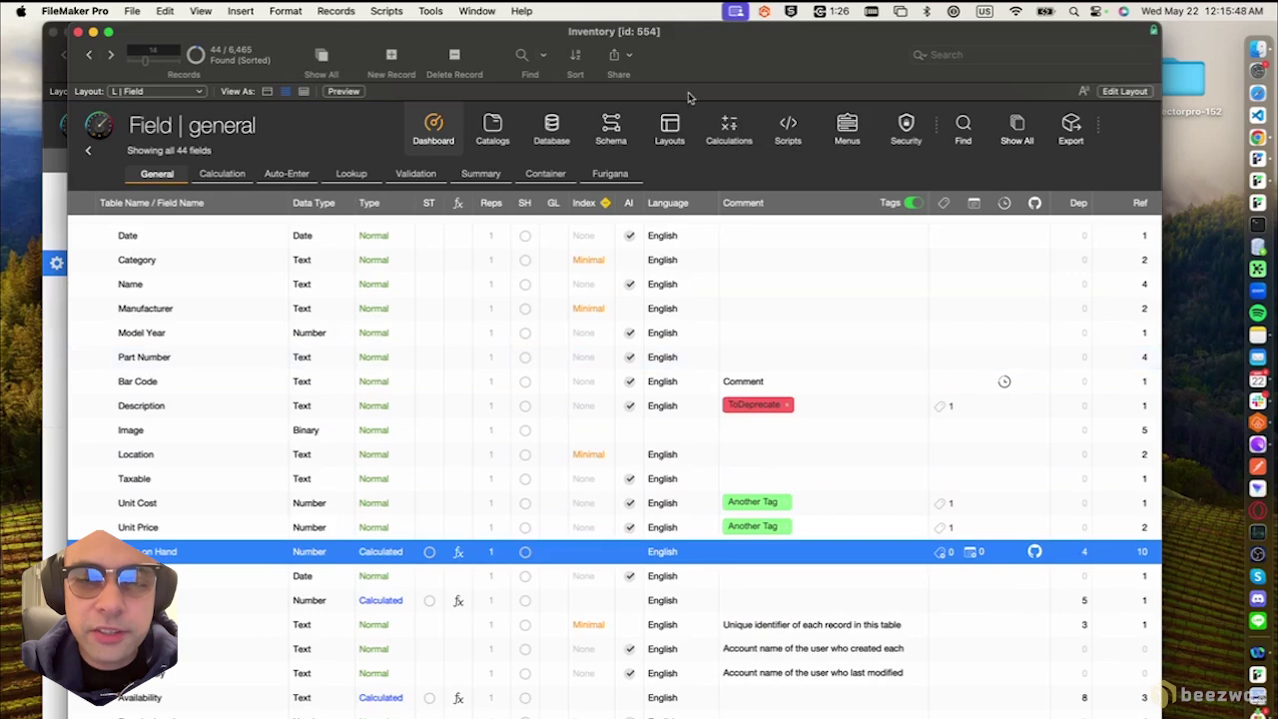
List all scripts of the Inventory solution and add the ToDeprecate tag to New Script.
left_click(792, 125)
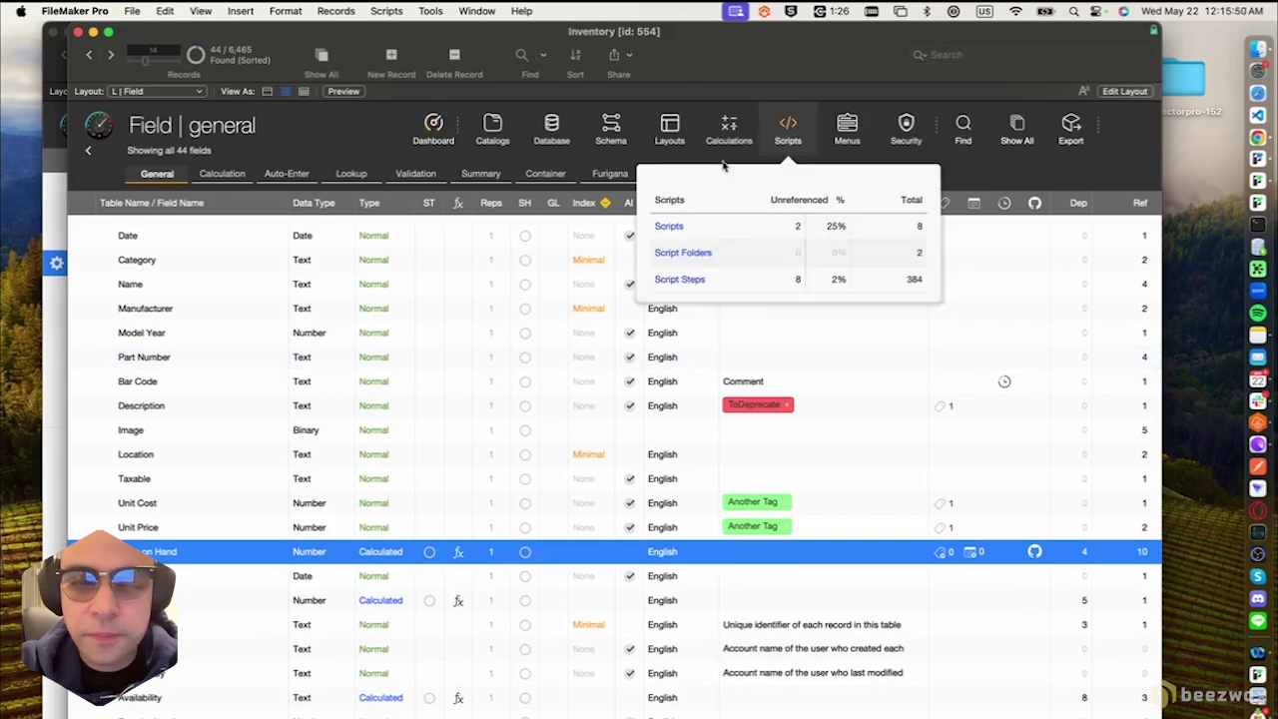
left_click(910, 229)
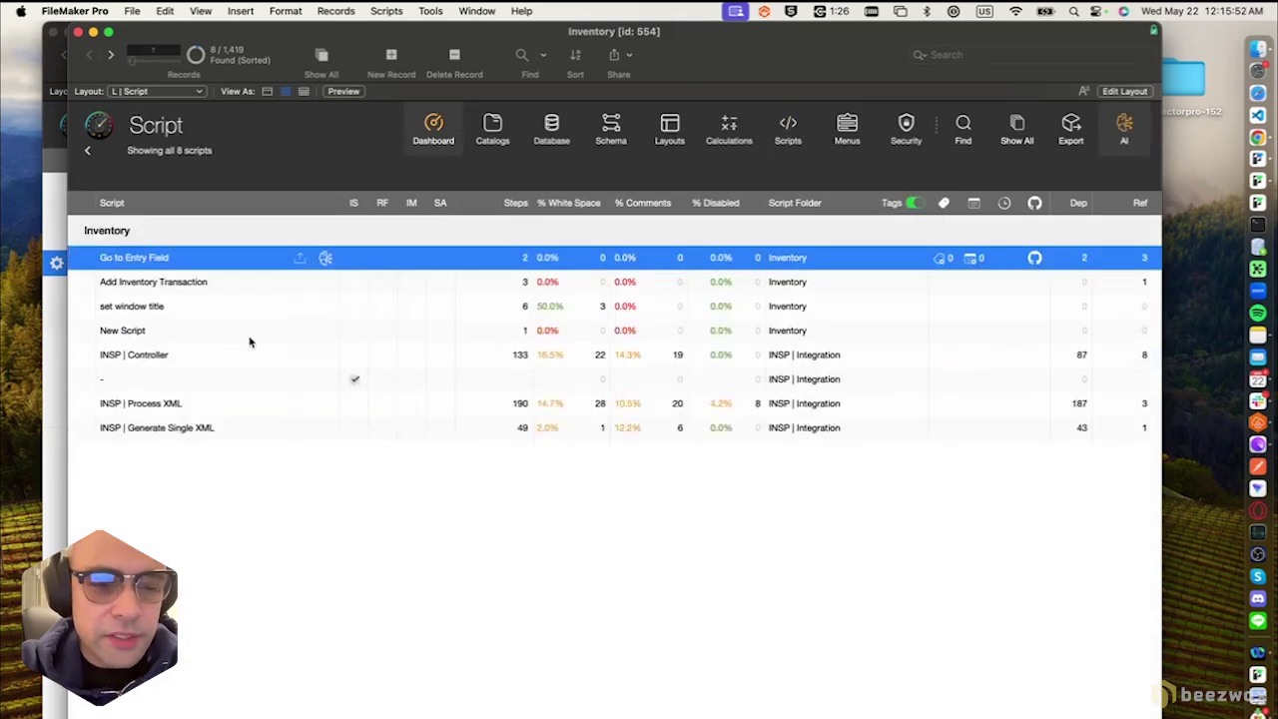
left_click(206, 330)
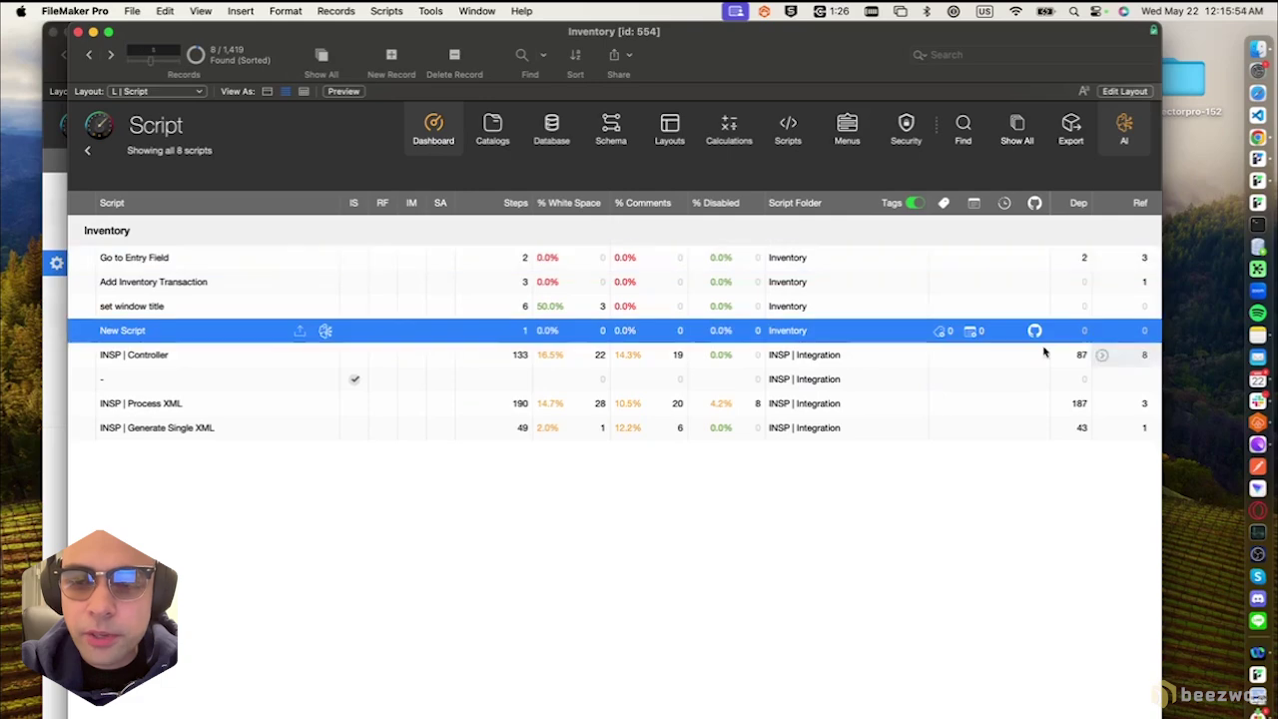
left_click(942, 332)
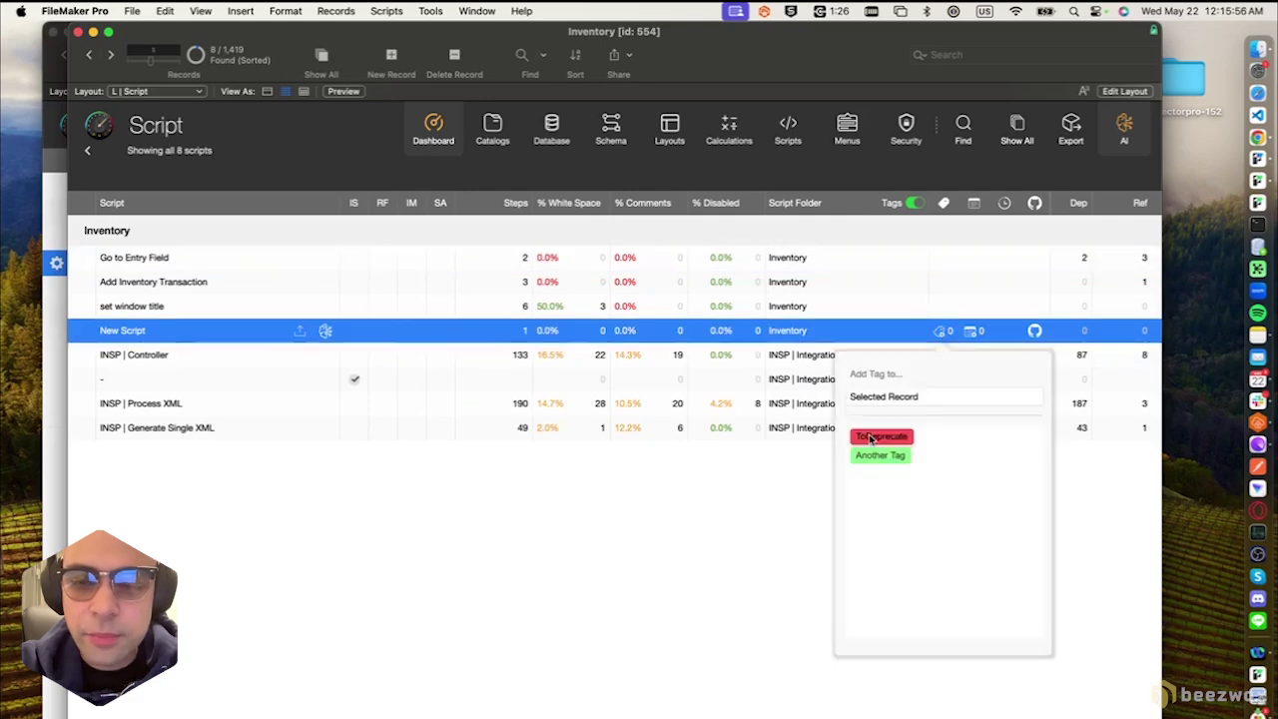
left_click(871, 439)
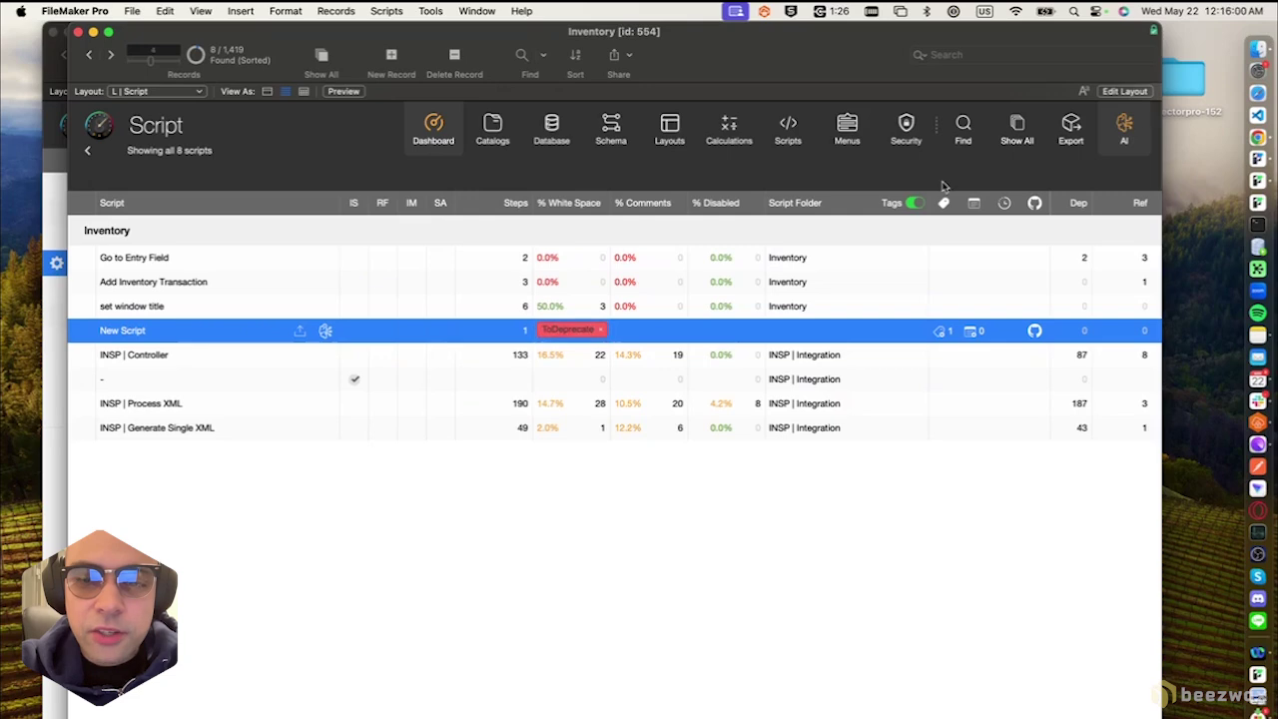
Run a global search of the Inventory solution for ToDeprecate and go through the items carrying that tag.
left_click(916, 203)
left_click(915, 202)
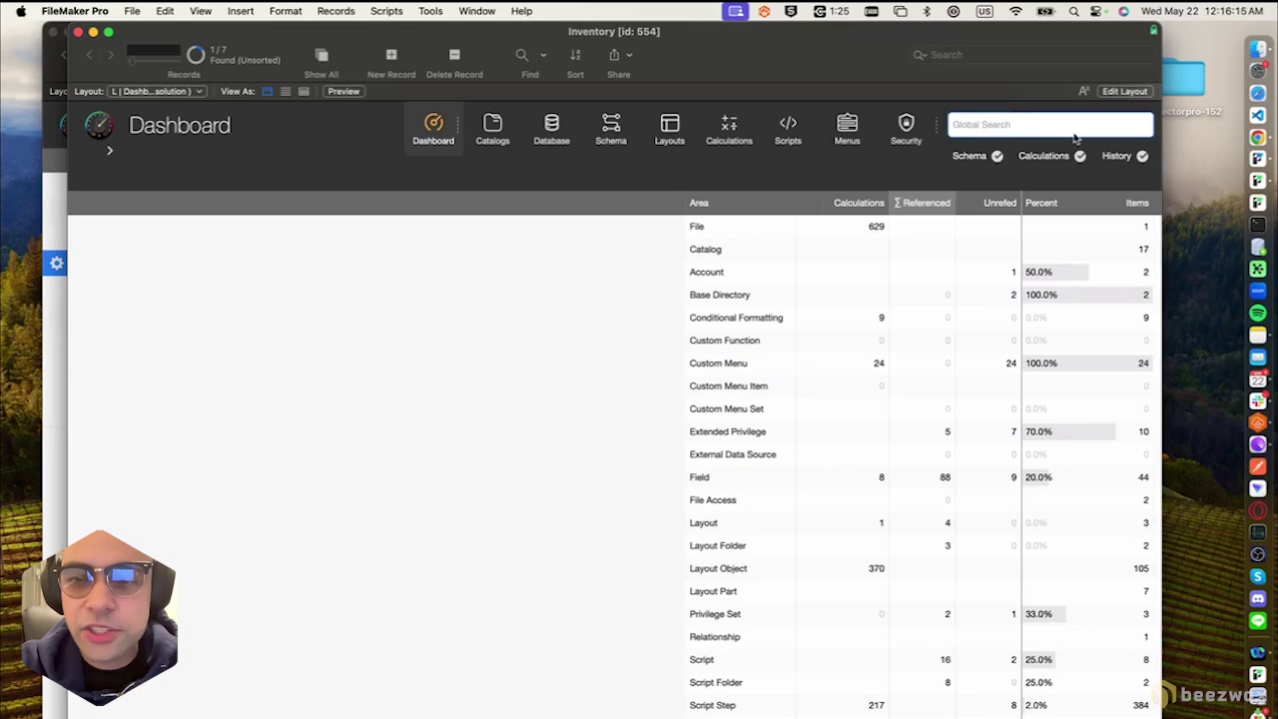
type("To")
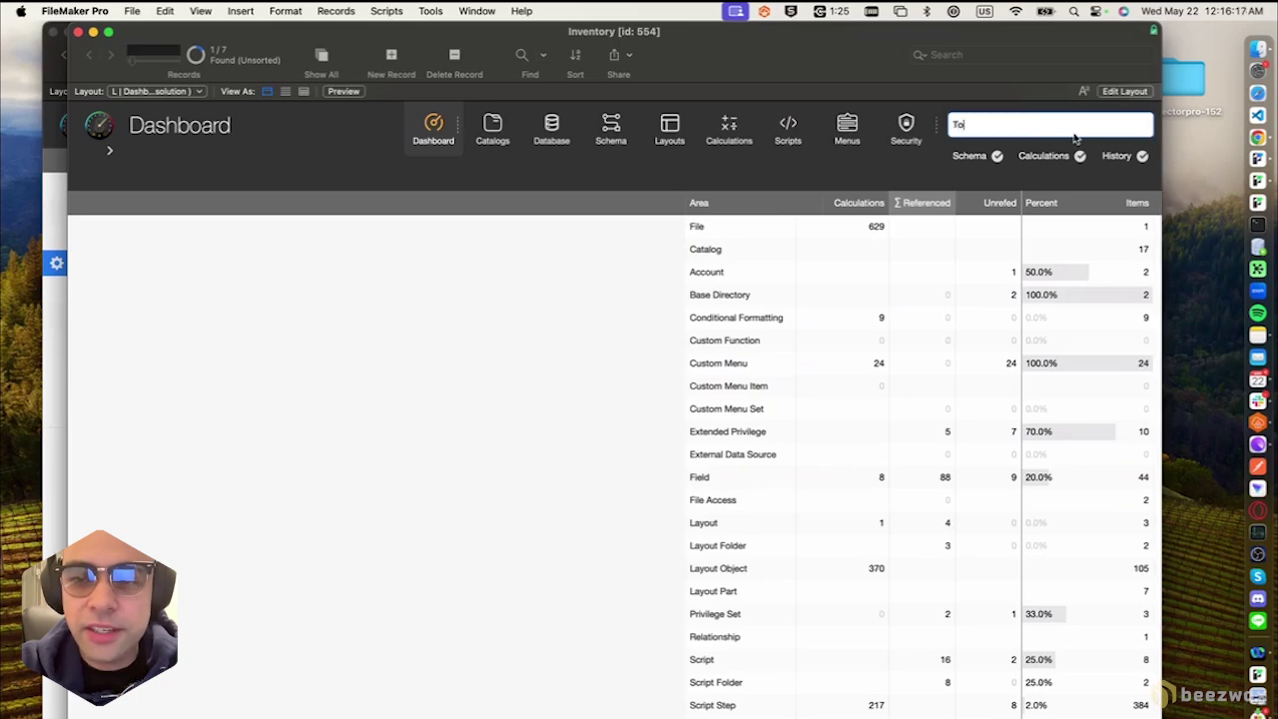
type("Deprecate")
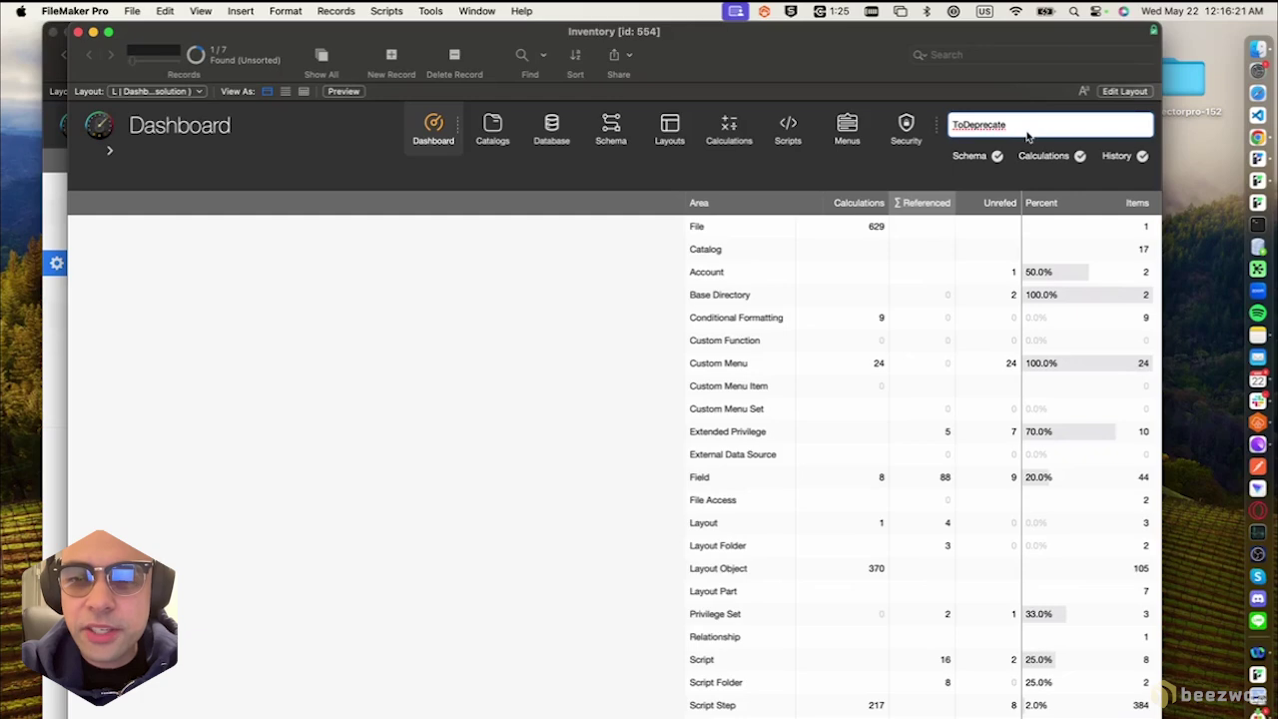
key("Return")
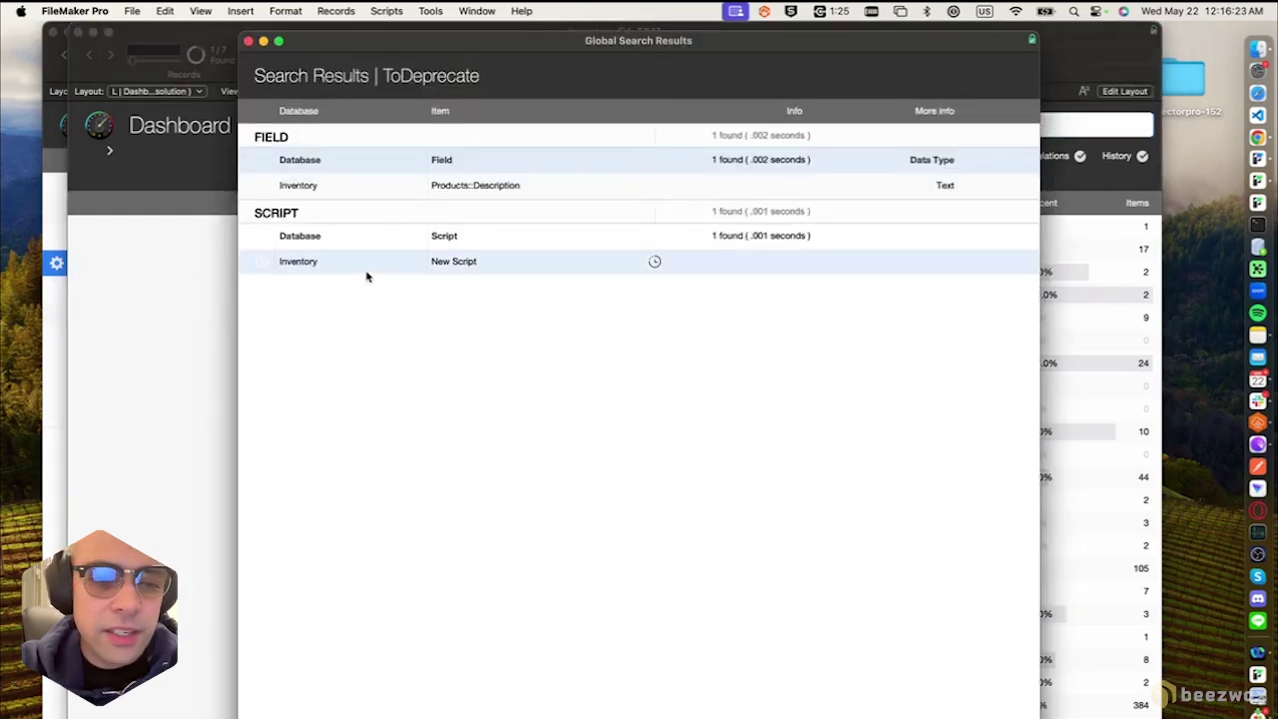
left_click(369, 188)
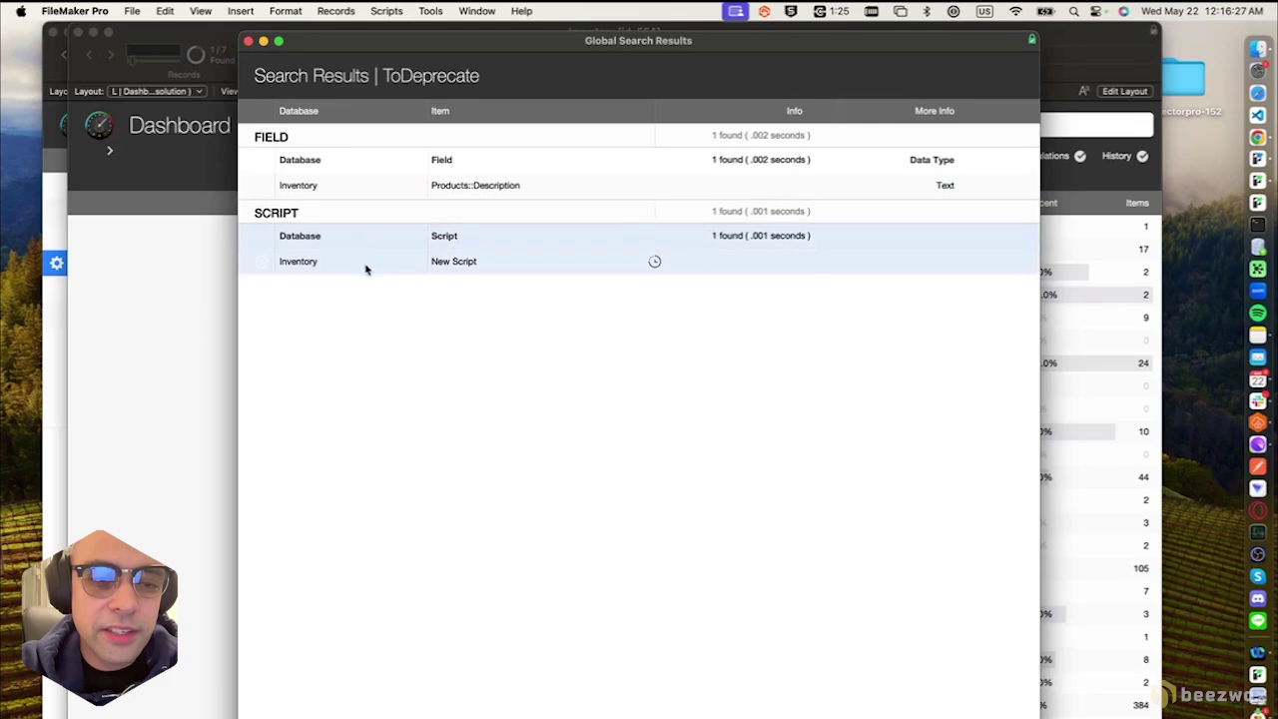
left_click(371, 256)
left_click(389, 188)
left_click(396, 263)
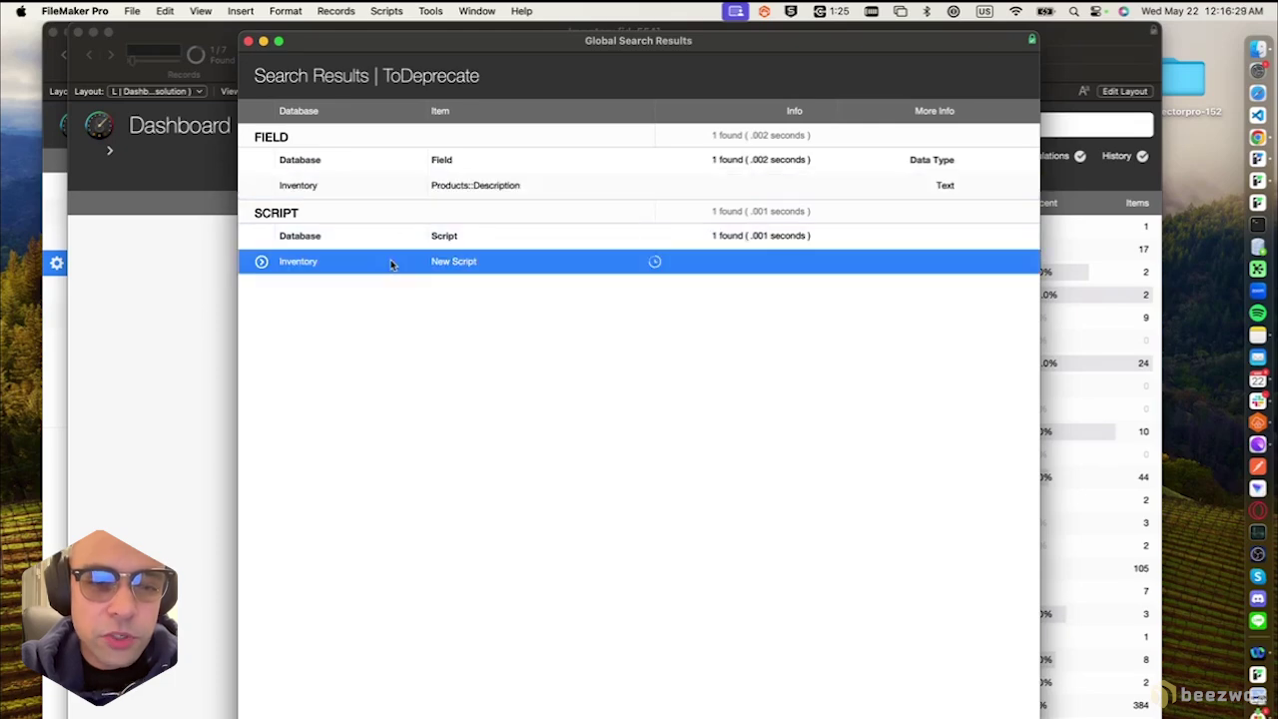
left_click(249, 41)
Run a global search for "Another Tag" and go through the fields carrying that tag.
left_click(1017, 124)
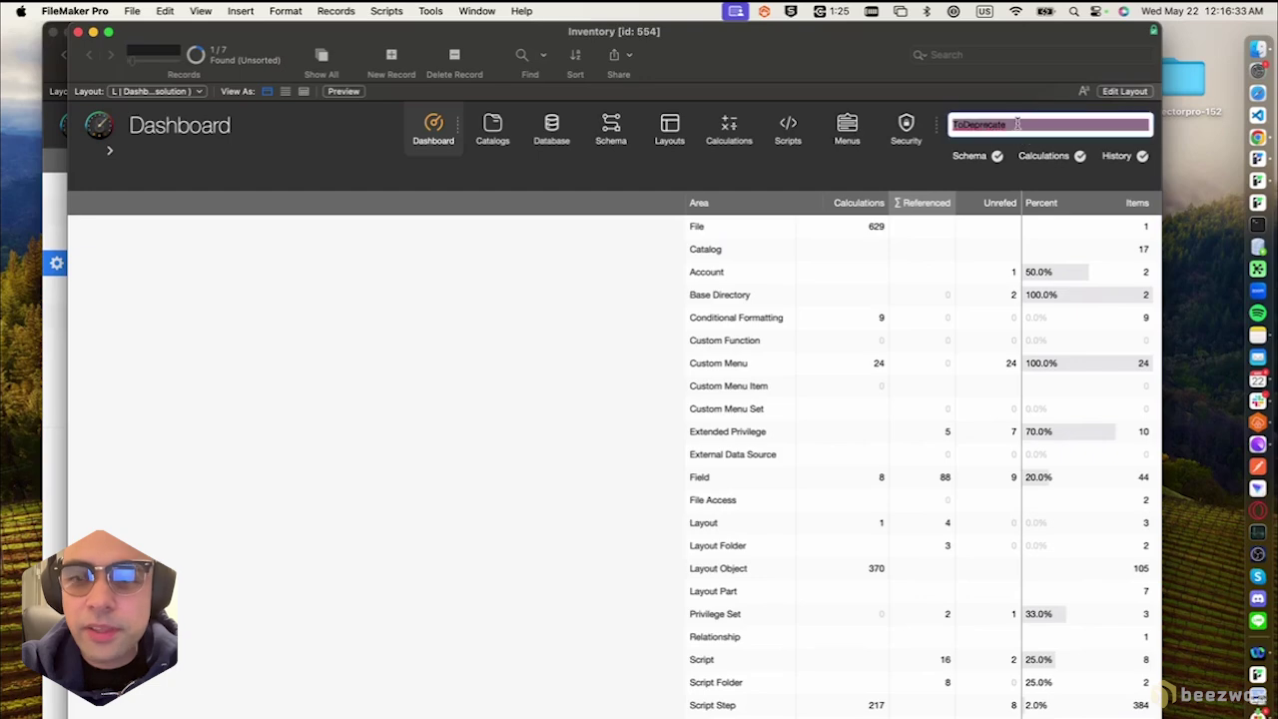
type("Another T")
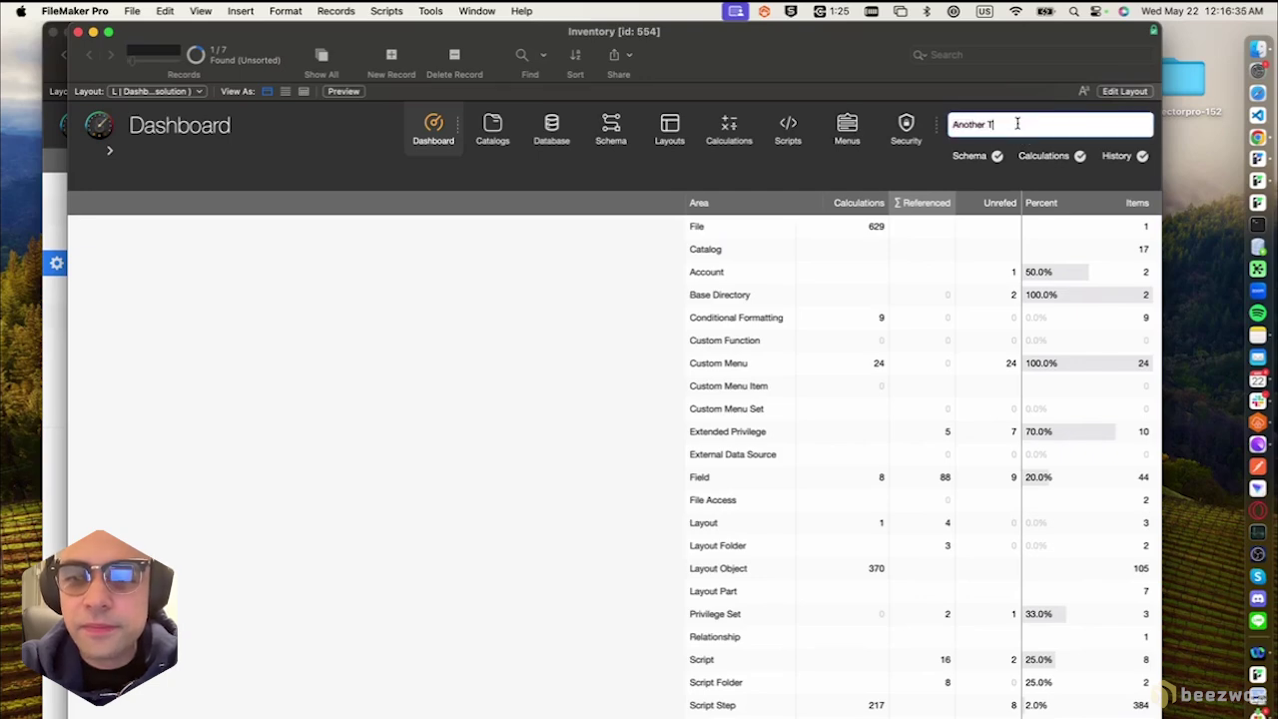
type("ag")
key("Return")
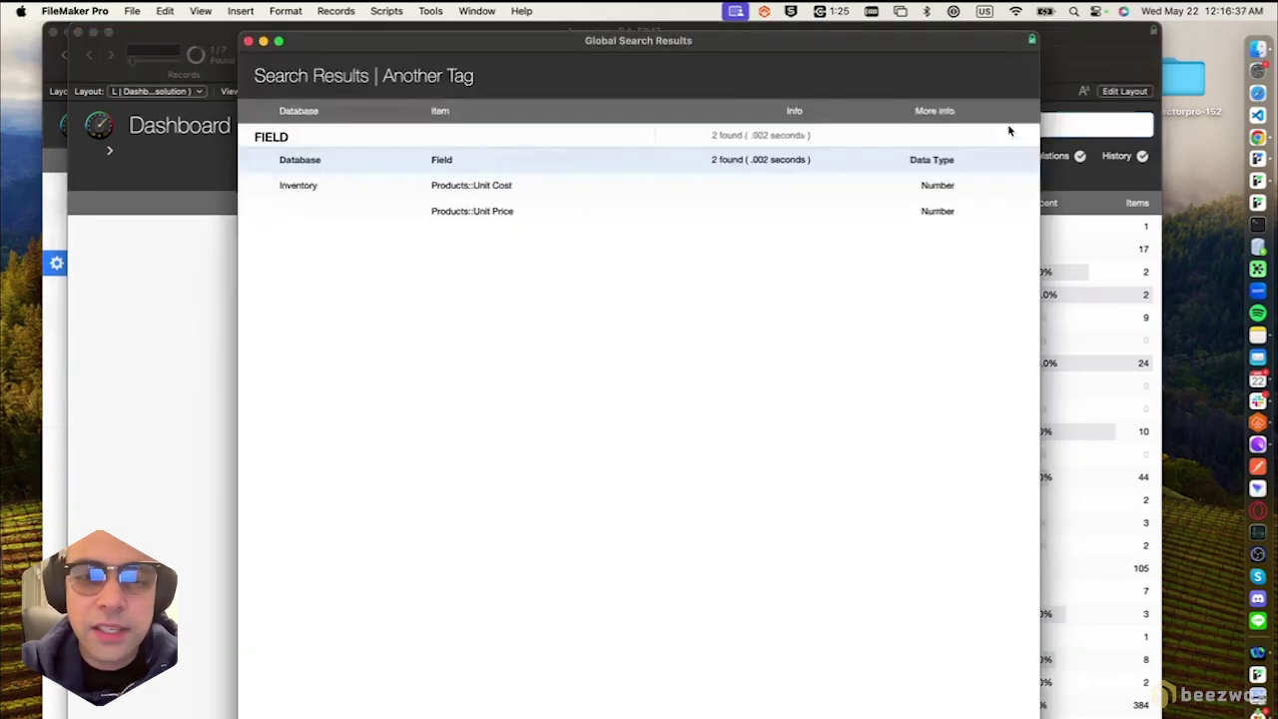
left_click(496, 187)
left_click(498, 210)
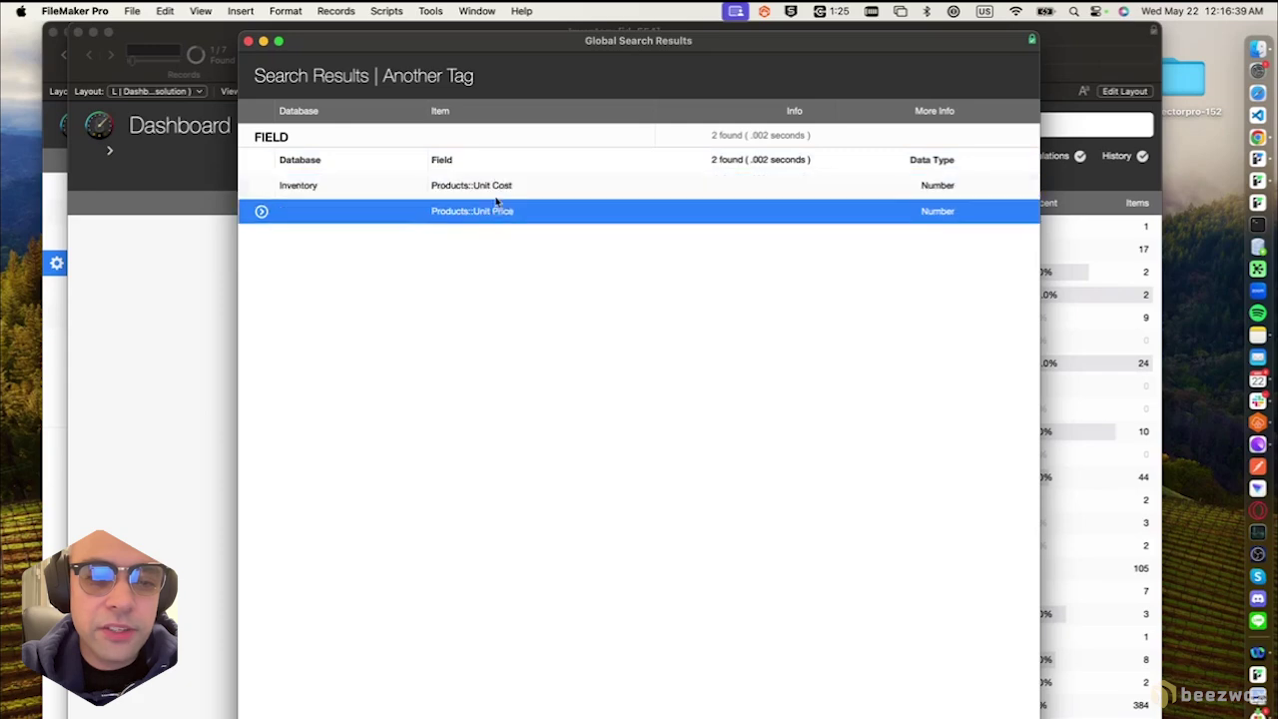
left_click(496, 190)
left_click(496, 214)
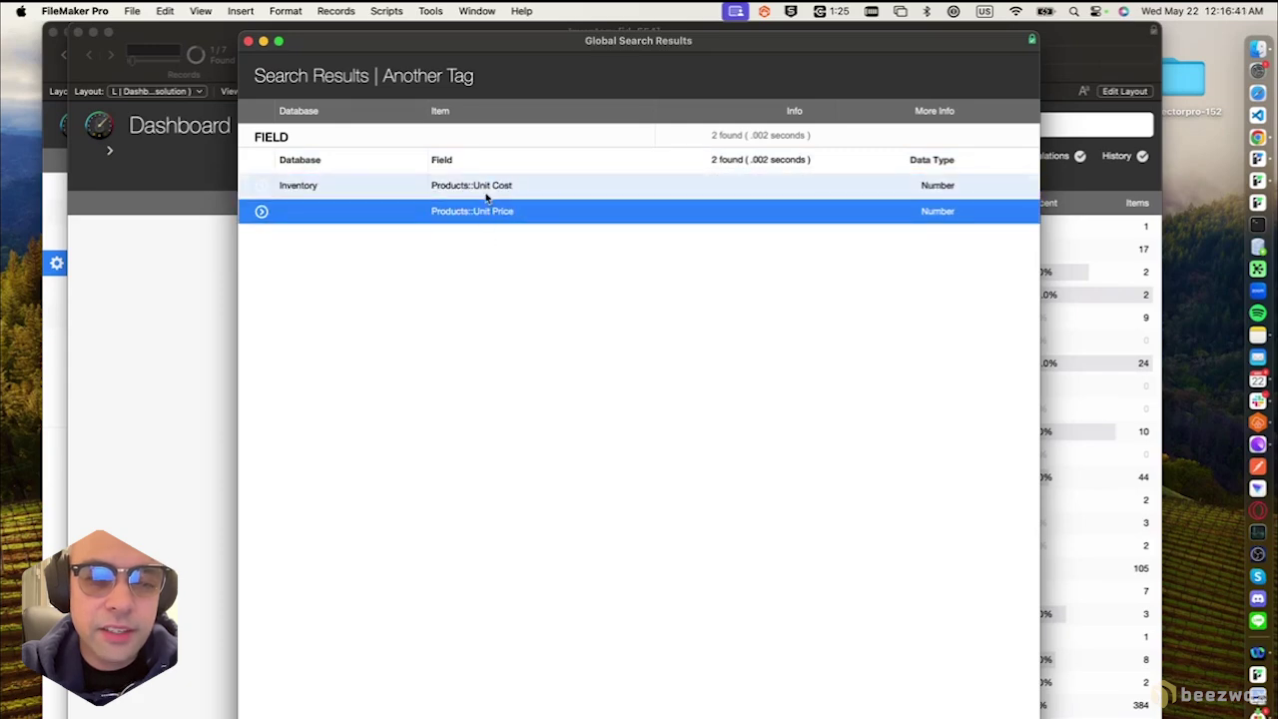
left_click(247, 41)
Run a global search for UNIT* and look over the results.
left_click(1072, 125)
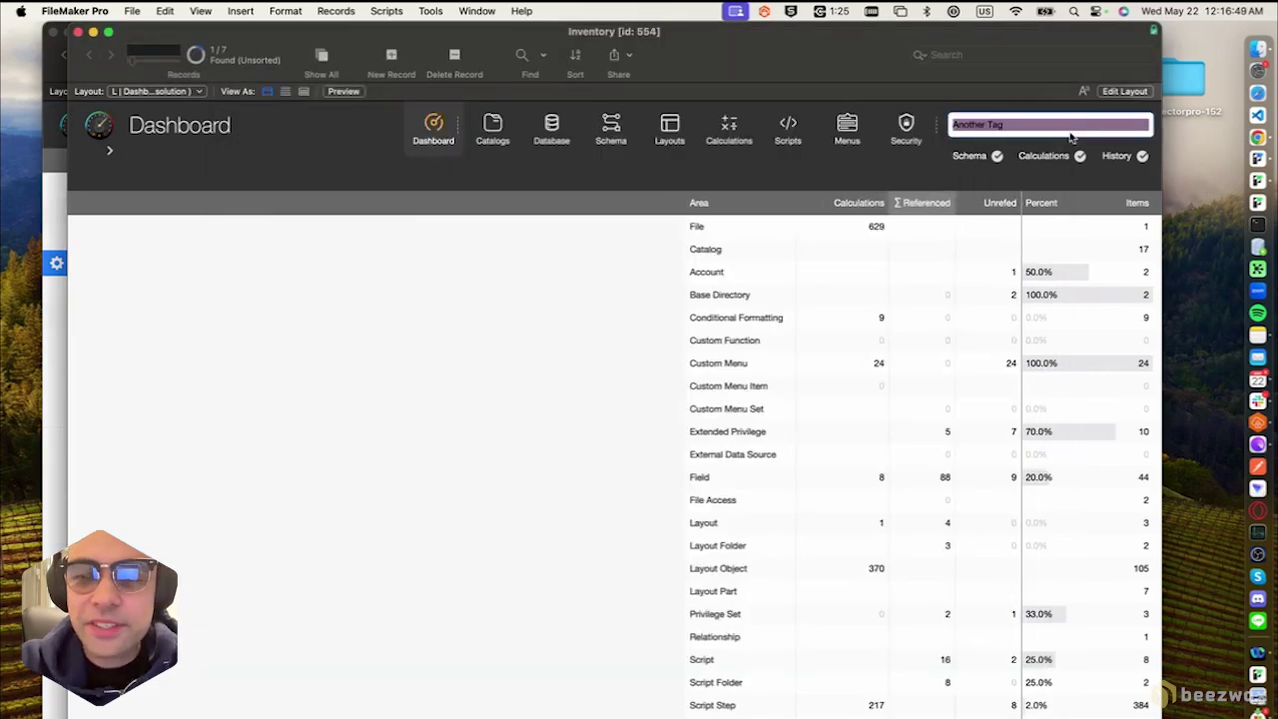
type("UN")
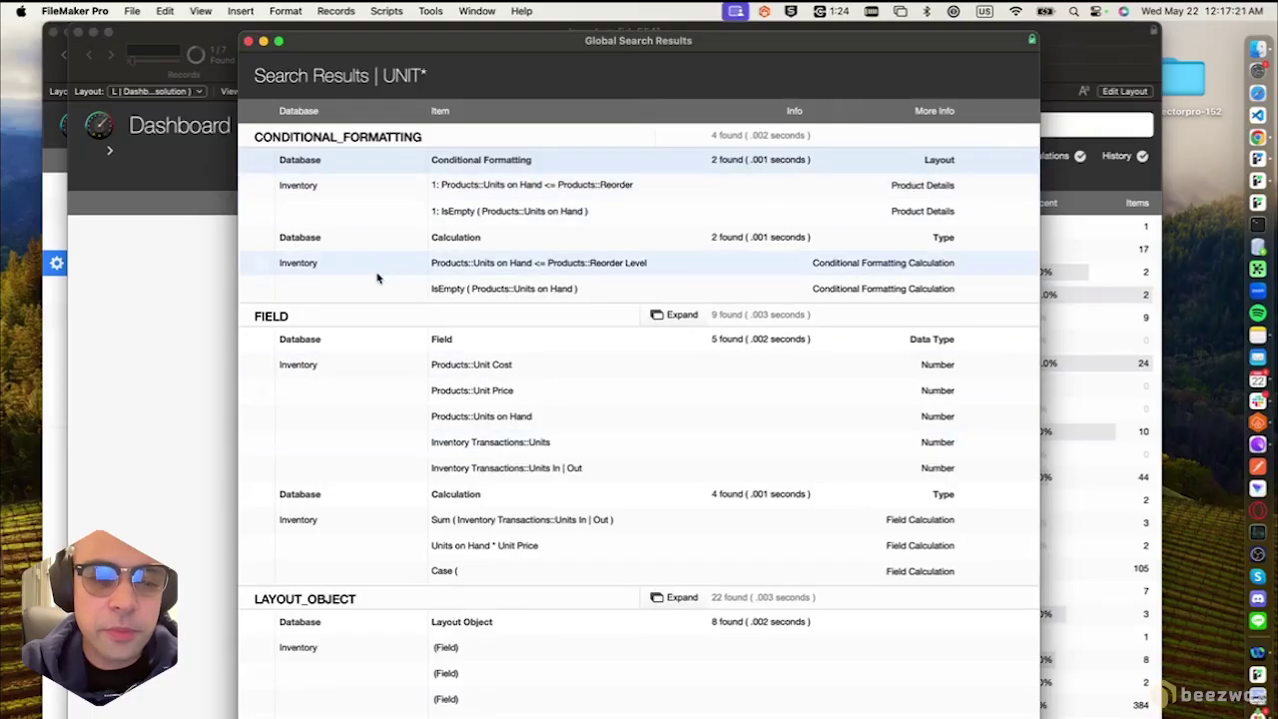
scroll(377, 277, "down", 1)
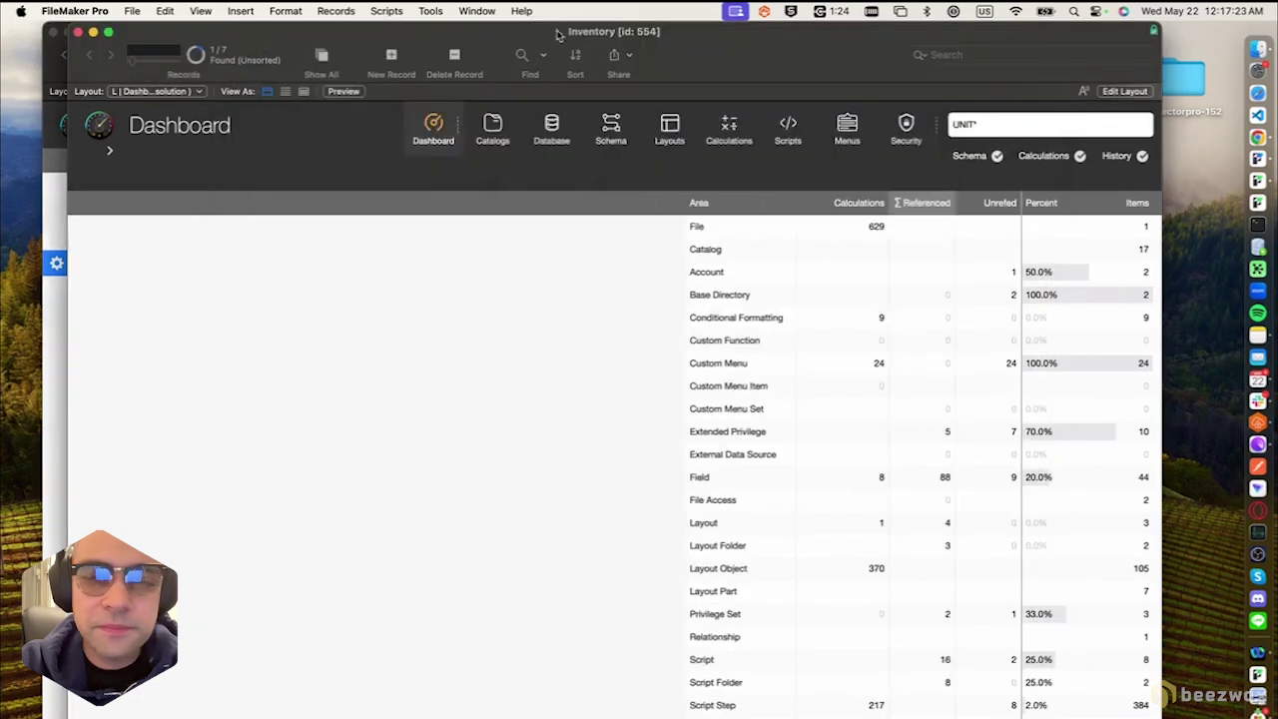
left_click(248, 41)
Clear the search term from the dashboard's global search.
left_click(1029, 126)
key("BackSpace")
key("BackSpace")
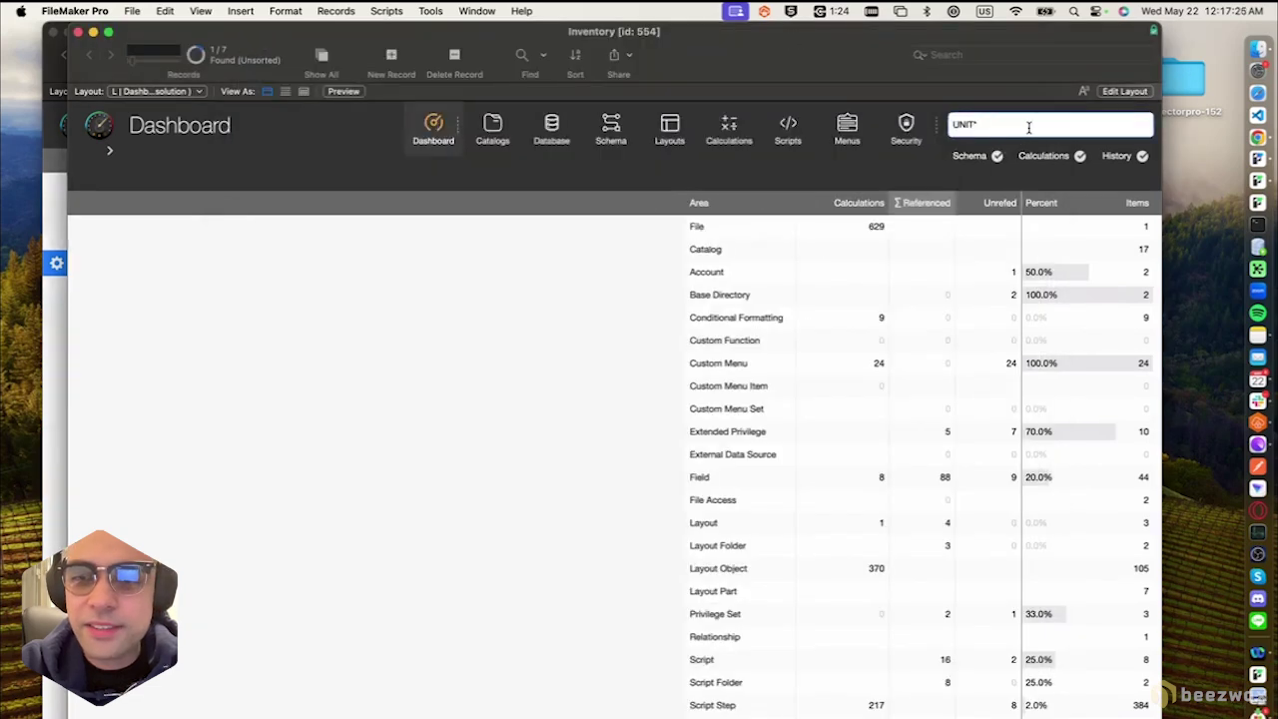
key("BackSpace")
key("BackSpace")
key("BackSpace")
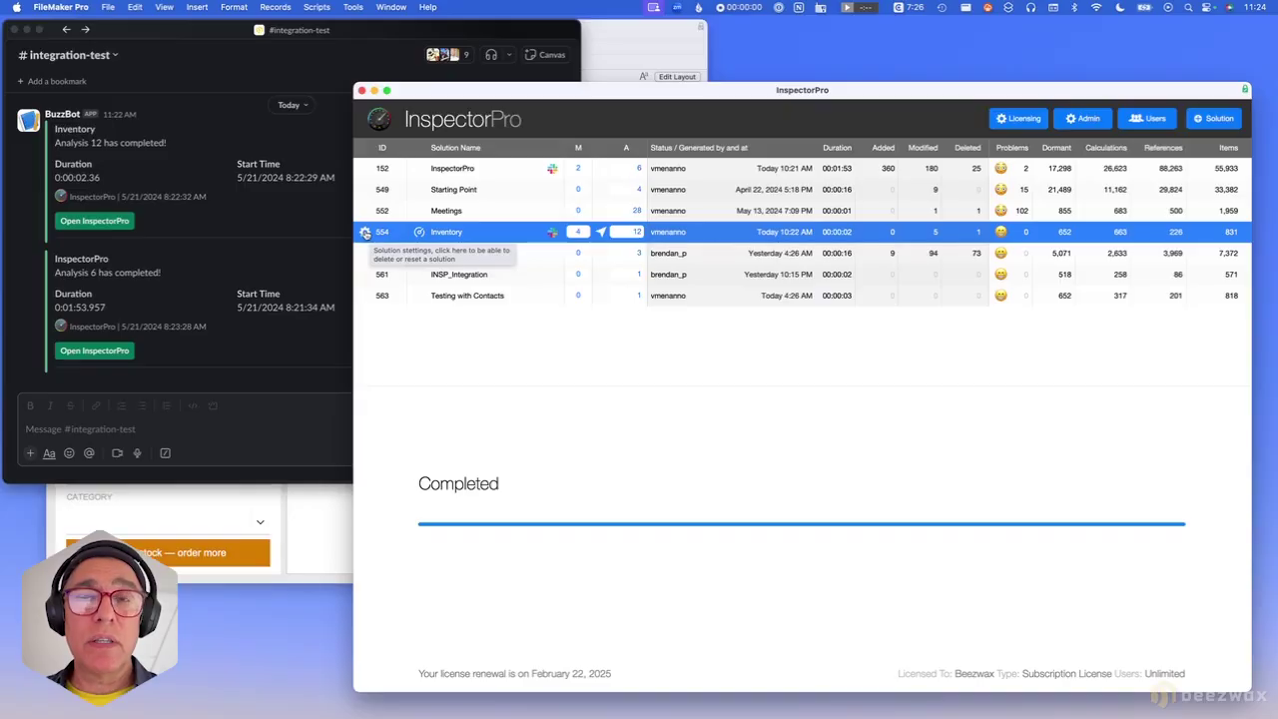
Examine the Slack webhook URL and notification option in the Inventory solution's settings, leaving them unsaved.
left_click(365, 232)
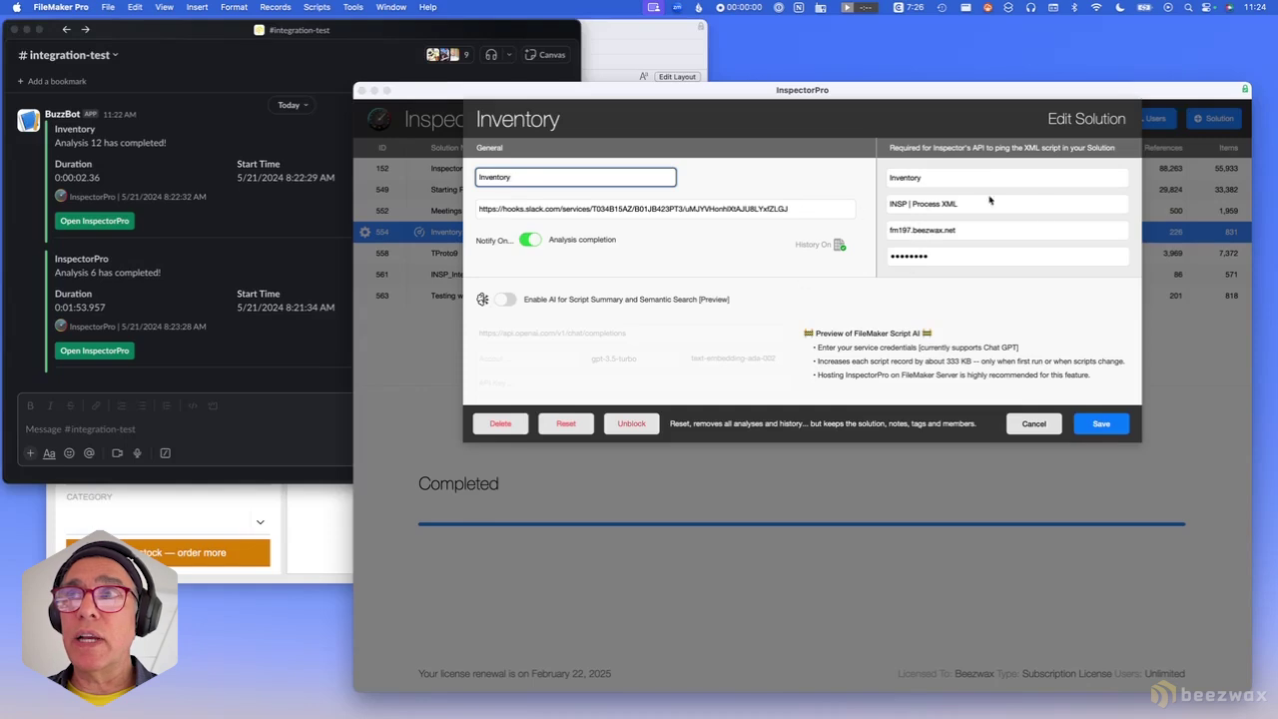
left_click(705, 208)
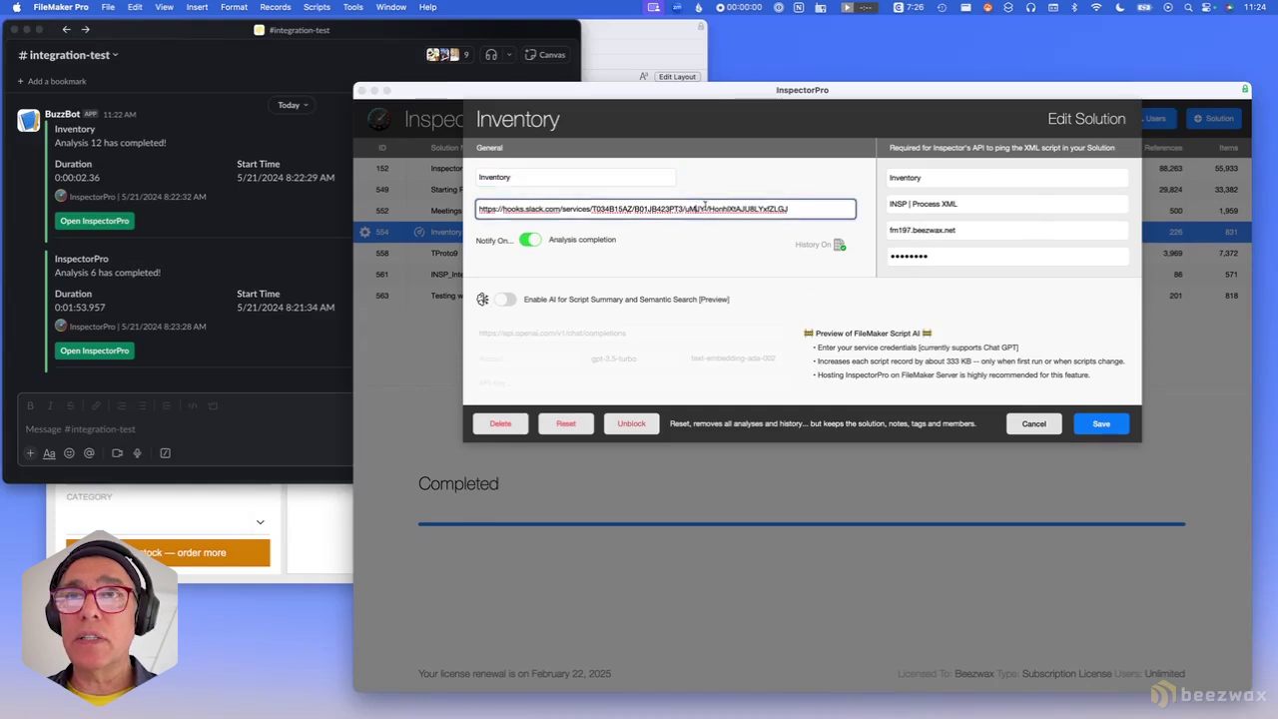
triple_click(825, 209)
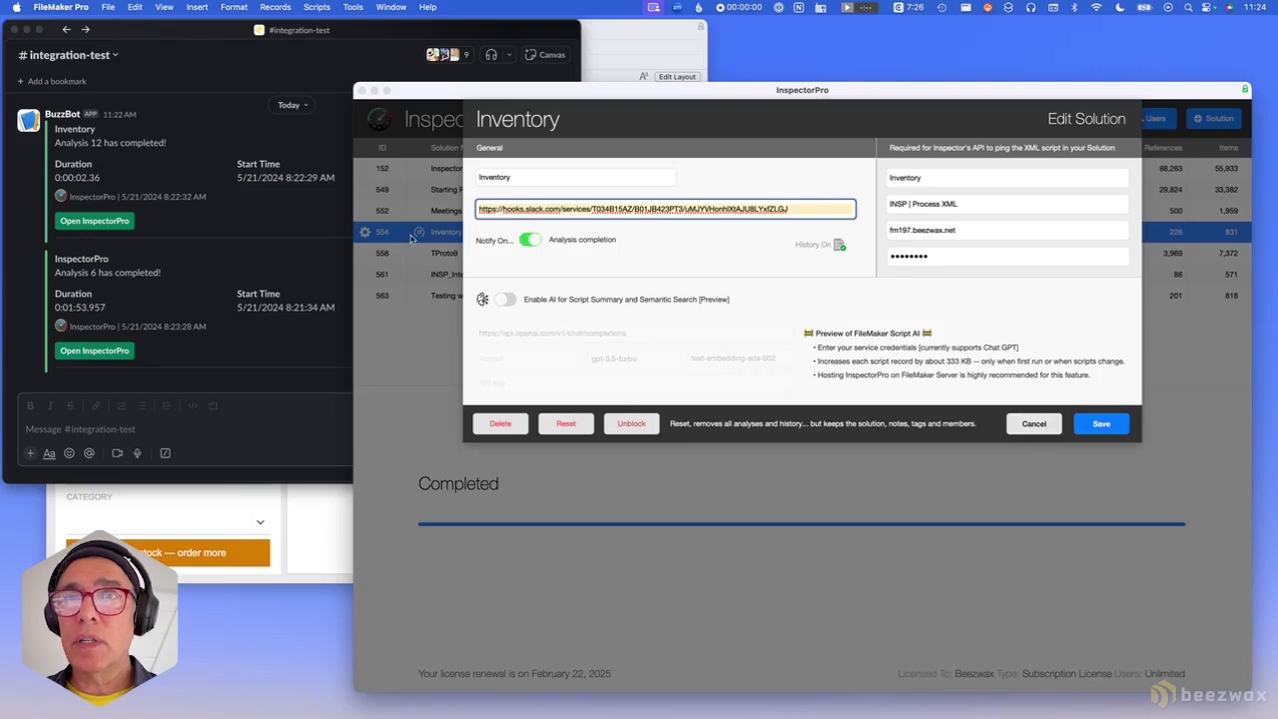
left_click(1031, 422)
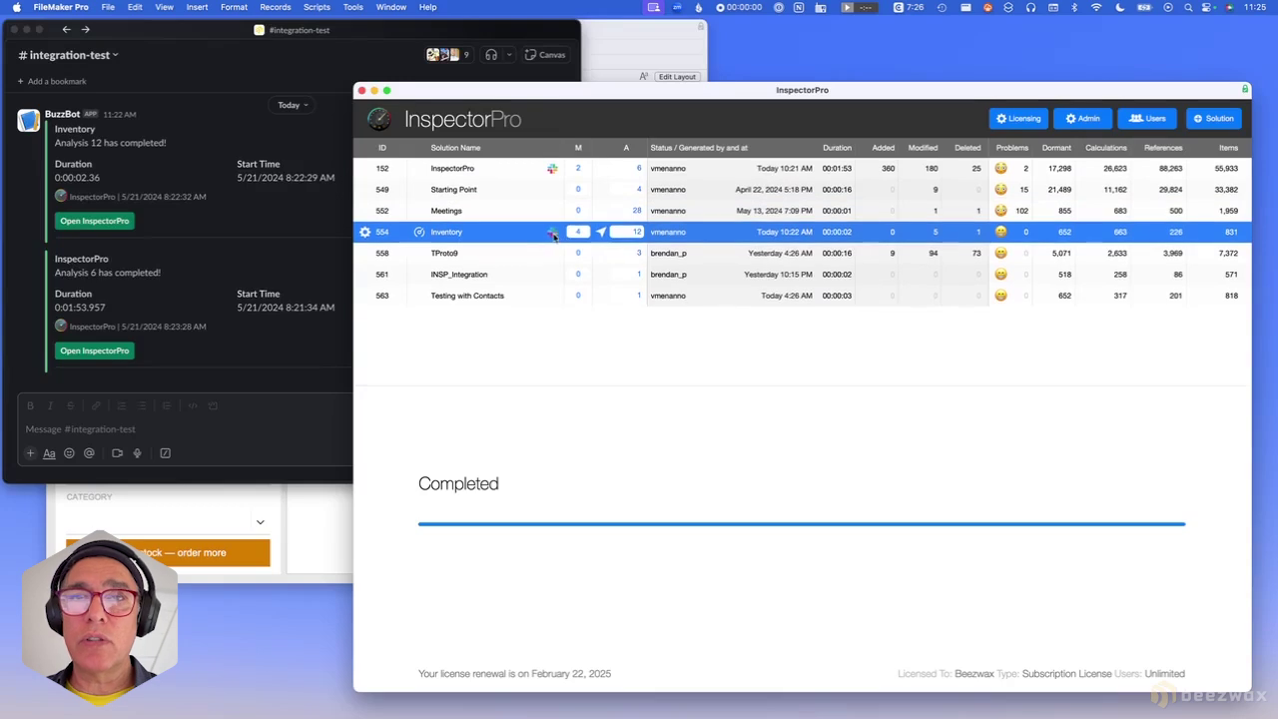
mouse_move(548, 237)
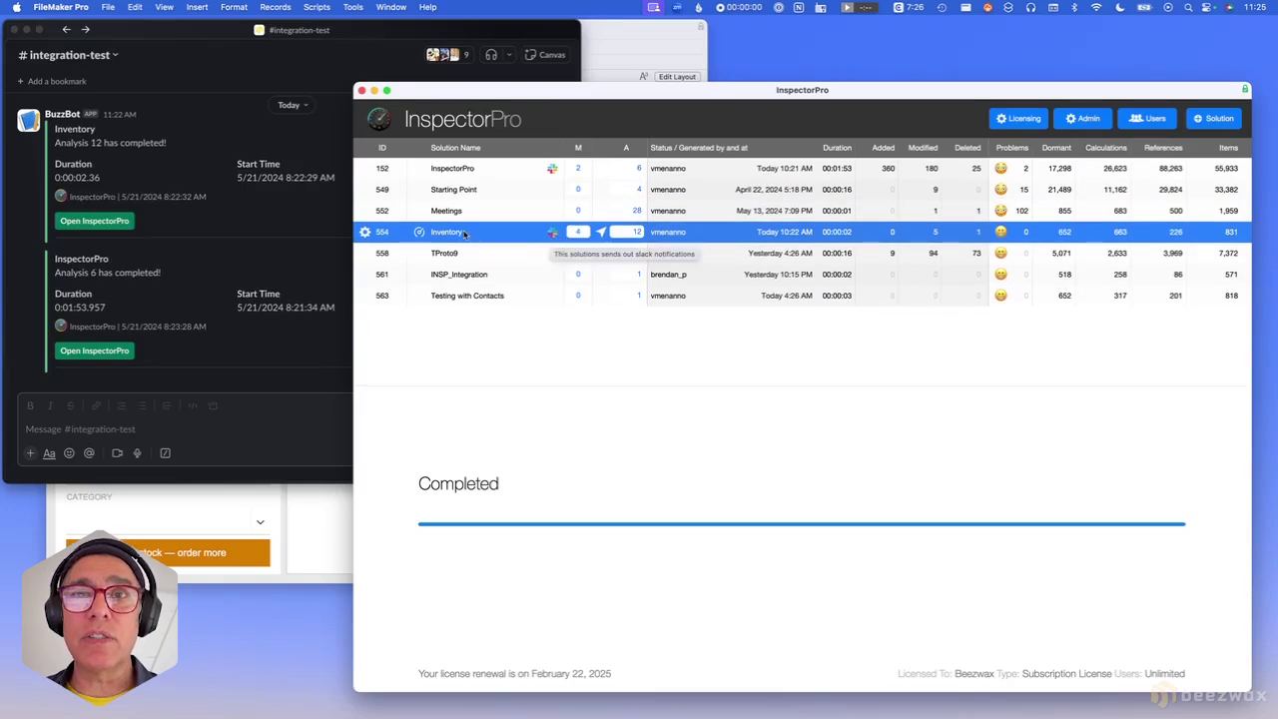
Delete the Date field from the Product Details layout of the Inventory file and return to browsing.
left_click(612, 40)
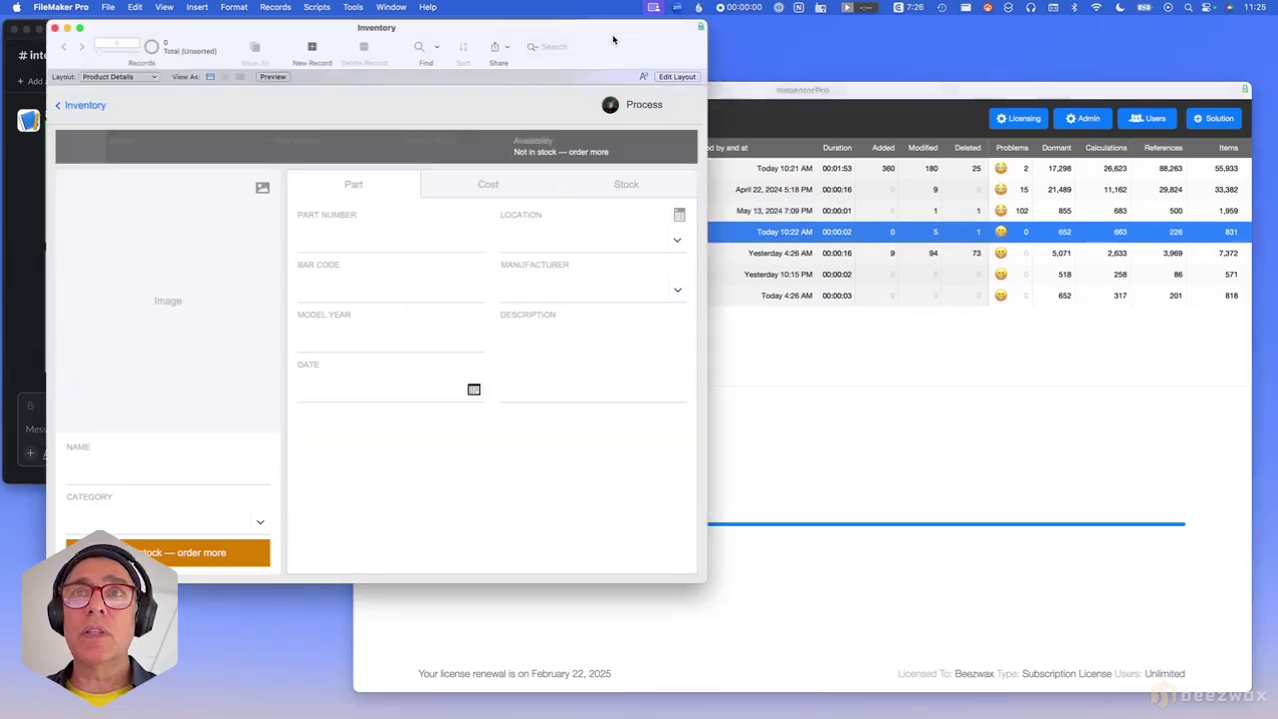
key("super+l")
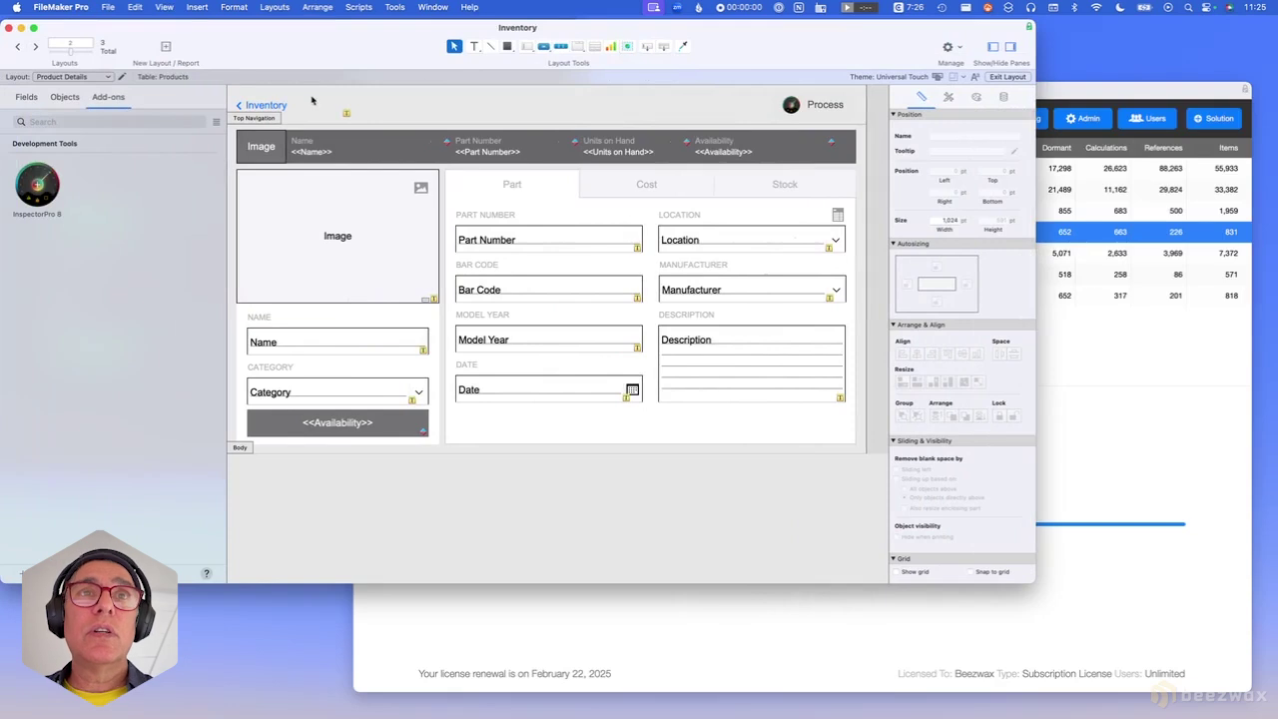
left_click(543, 388)
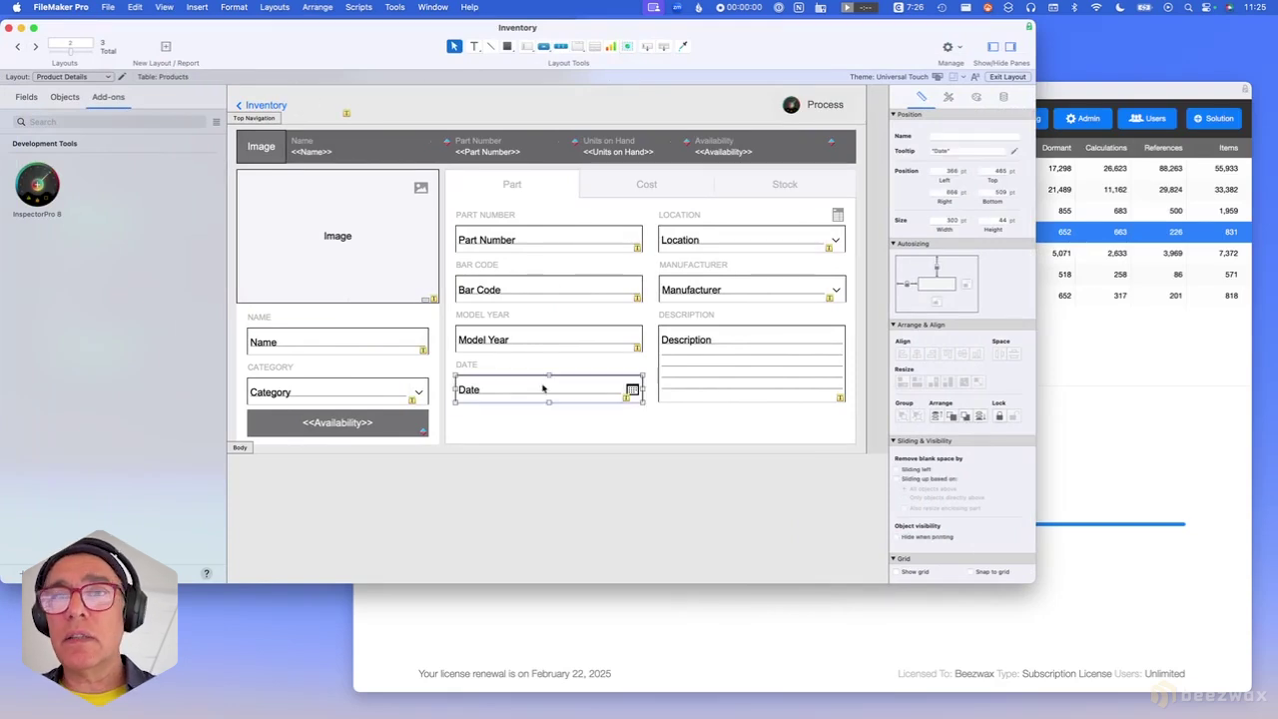
key("BackSpace")
key("super+b")
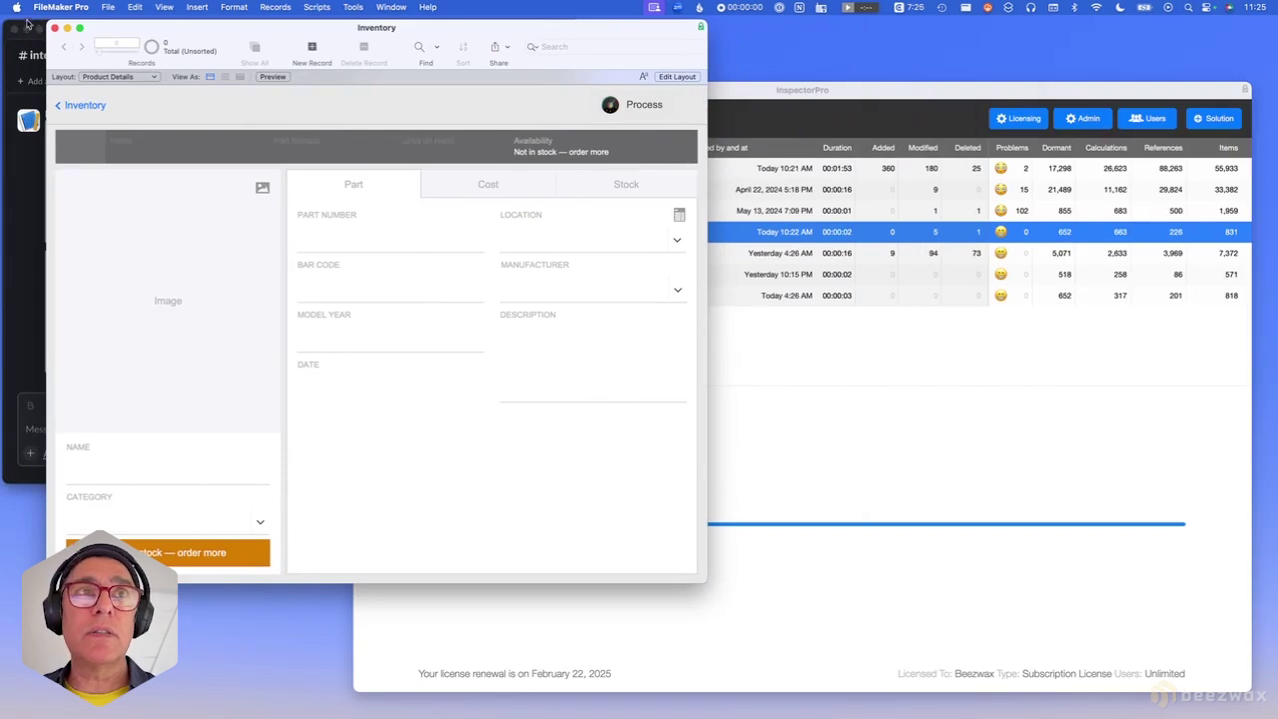
Place Slack's #integration-test channel beside InspectorPro and start a new analysis of the Inventory solution.
left_click(751, 103)
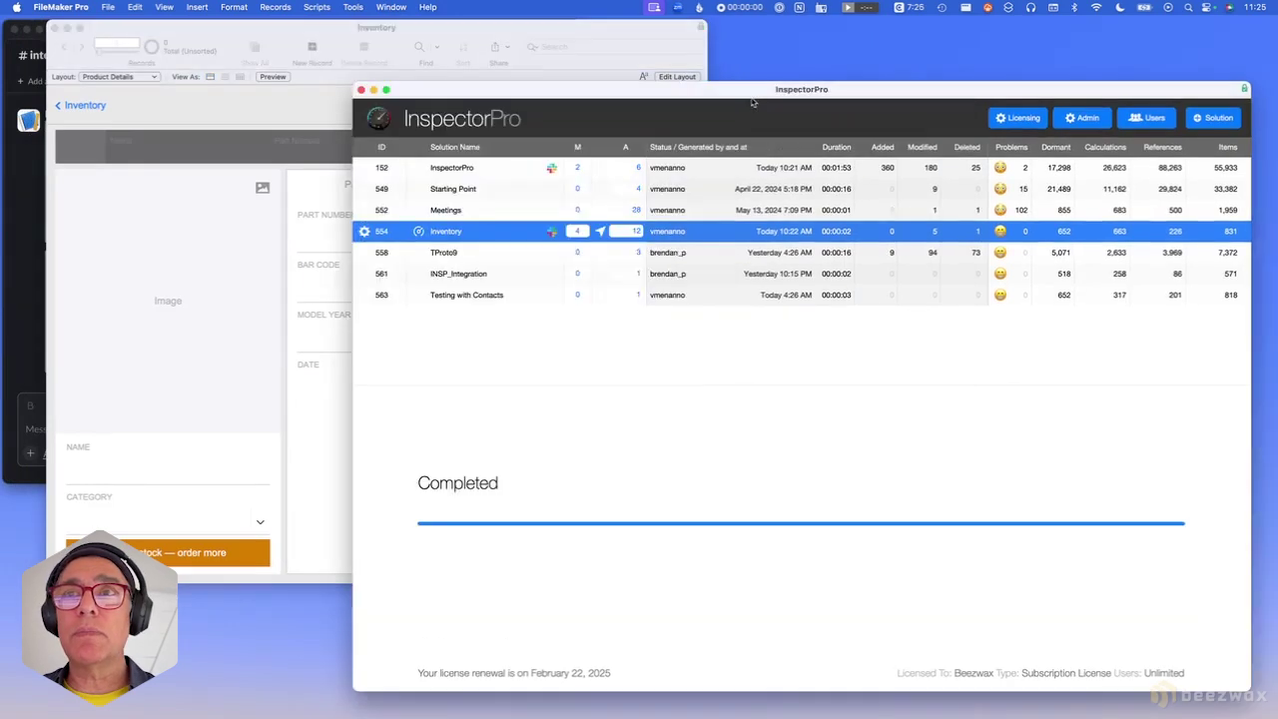
left_click(23, 23)
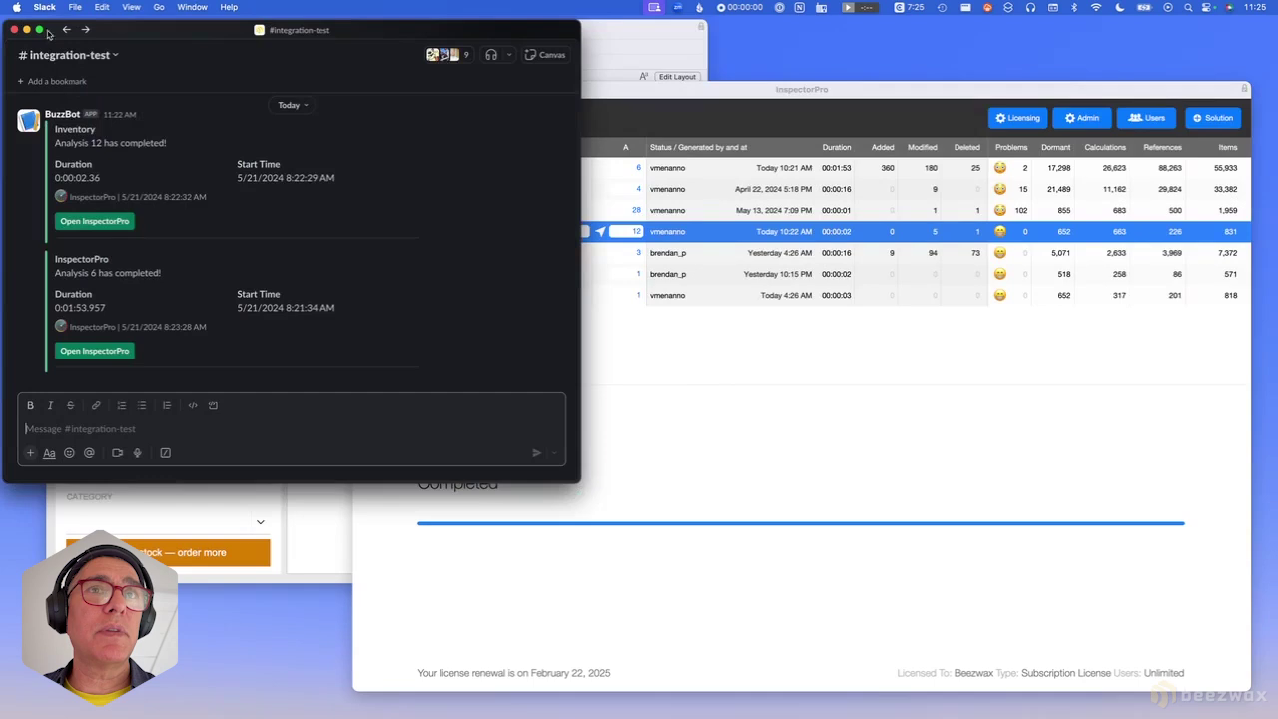
left_click(643, 102)
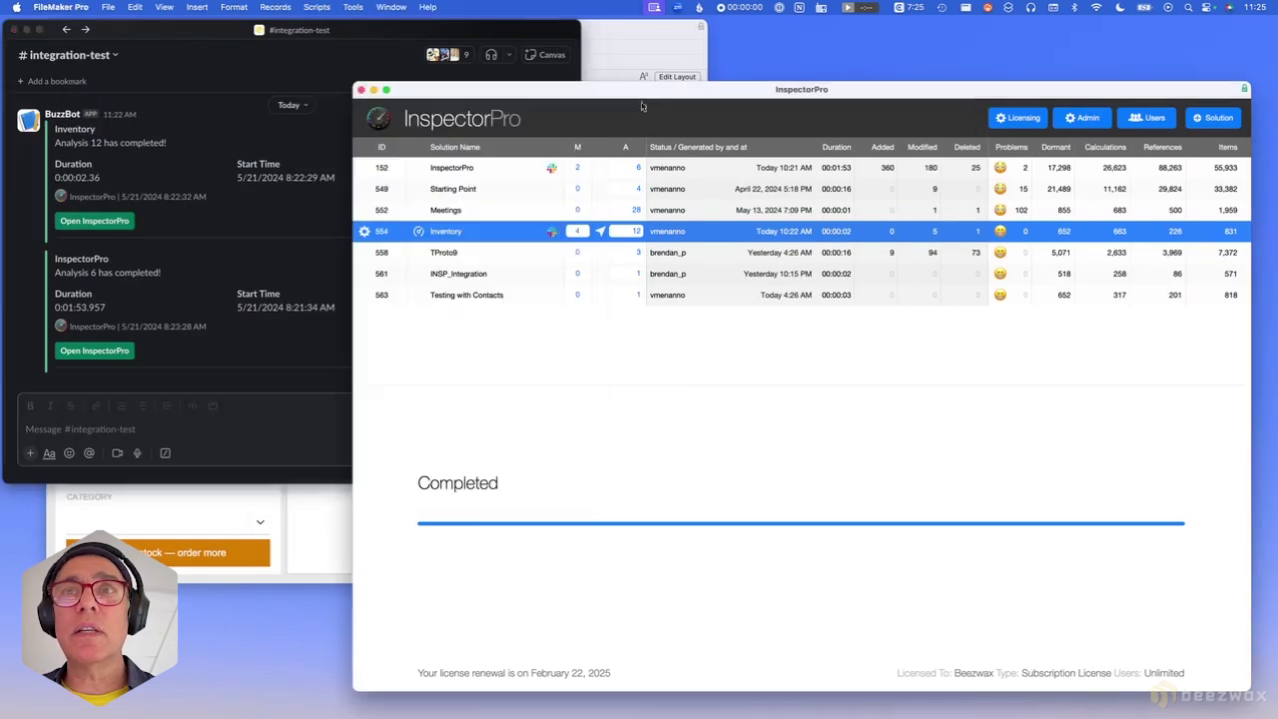
left_click(600, 232)
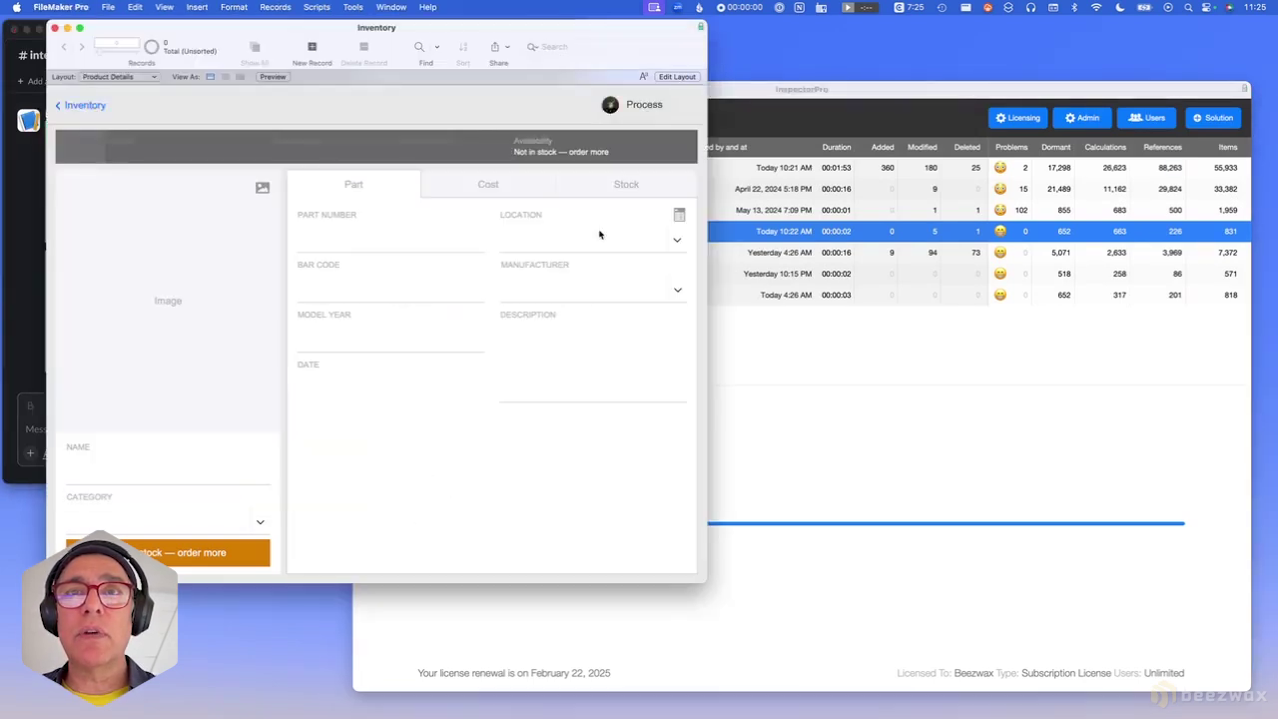
left_click(9, 150)
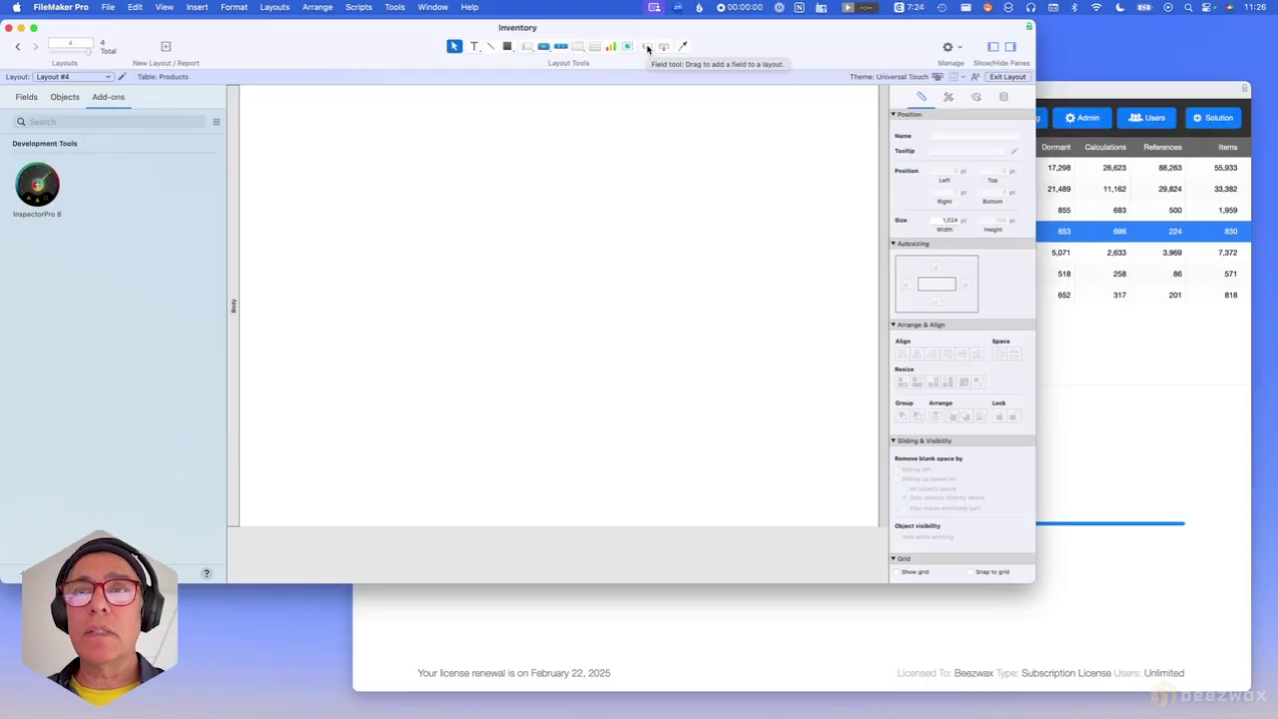
Place a Bar Code field about 79 by 44 pt near the upper left corner of the blank Layout #4.
left_click_drag(646, 48, 295, 127)
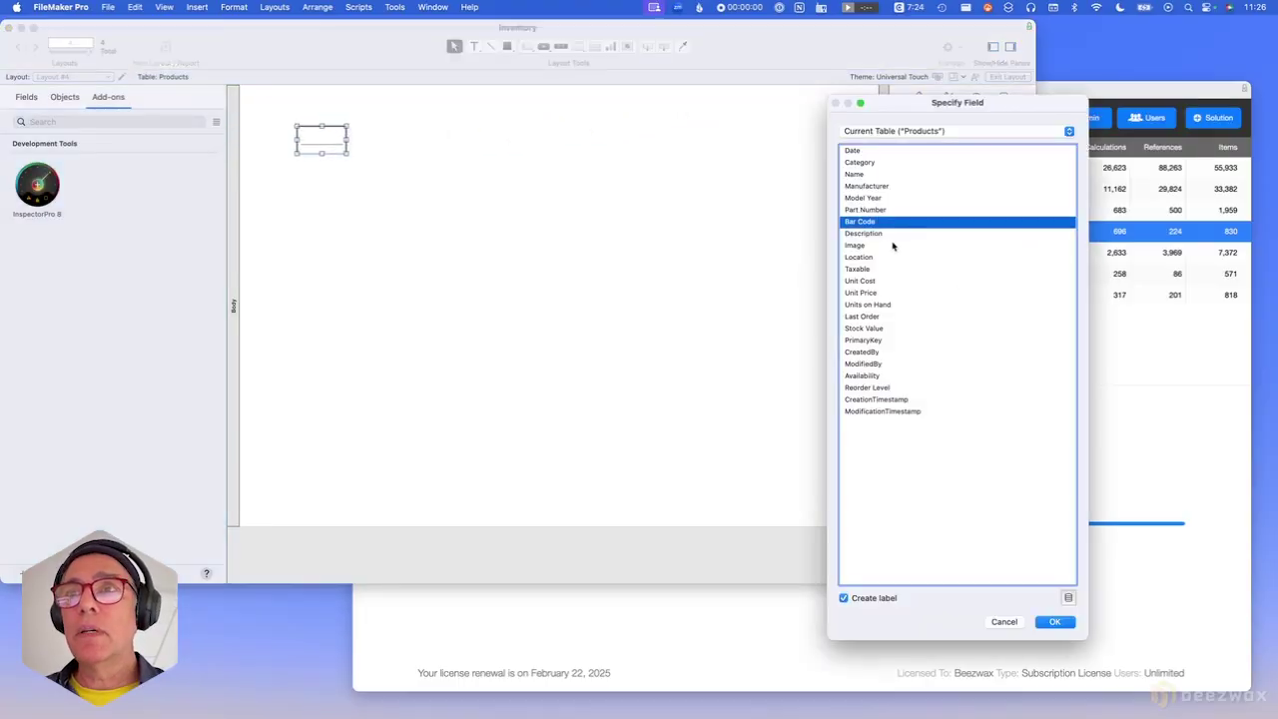
left_click(1052, 620)
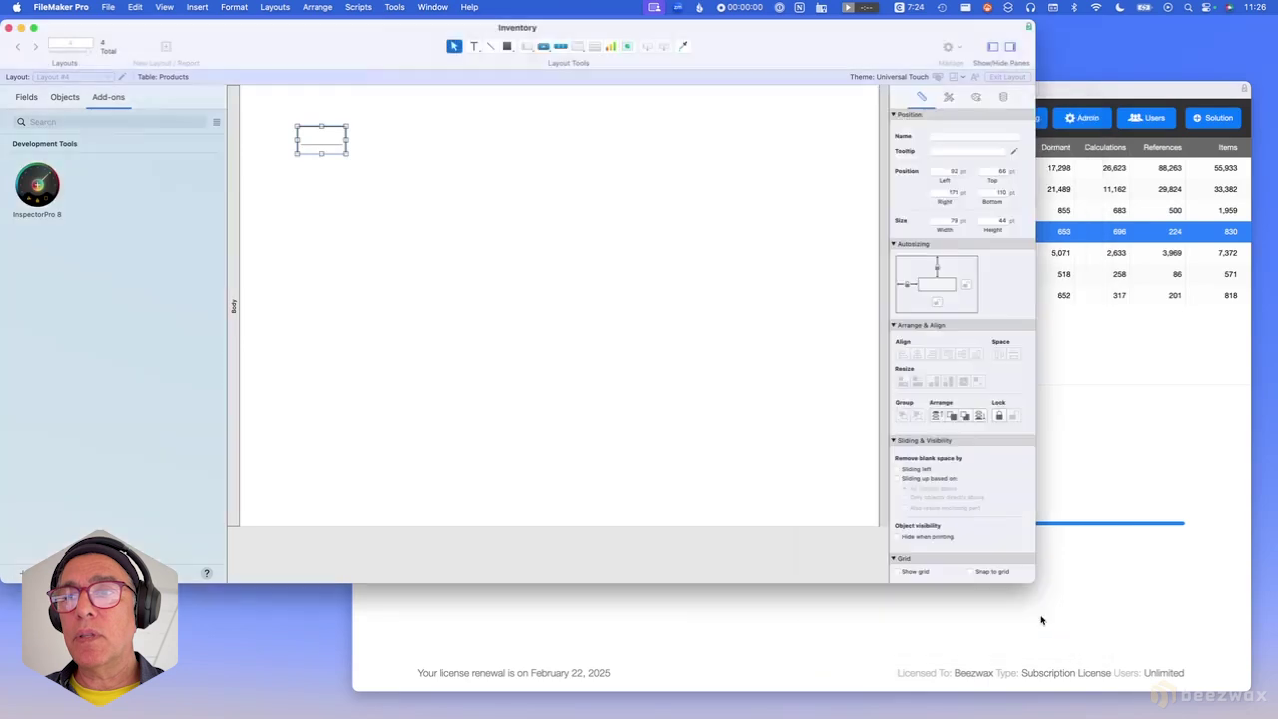
left_click_drag(325, 137, 316, 143)
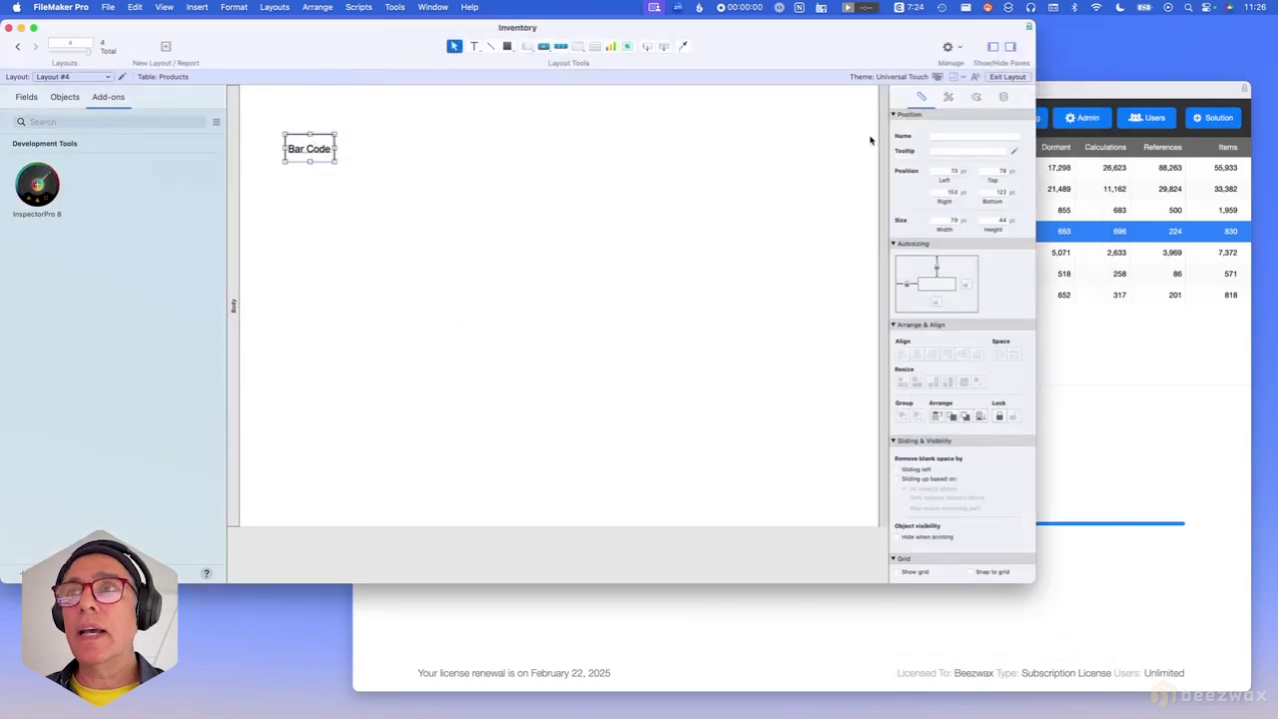
Duplicate the Bar Code field beside the original on Layout #4 and assign the copy to the Taxable field.
left_click(972, 97)
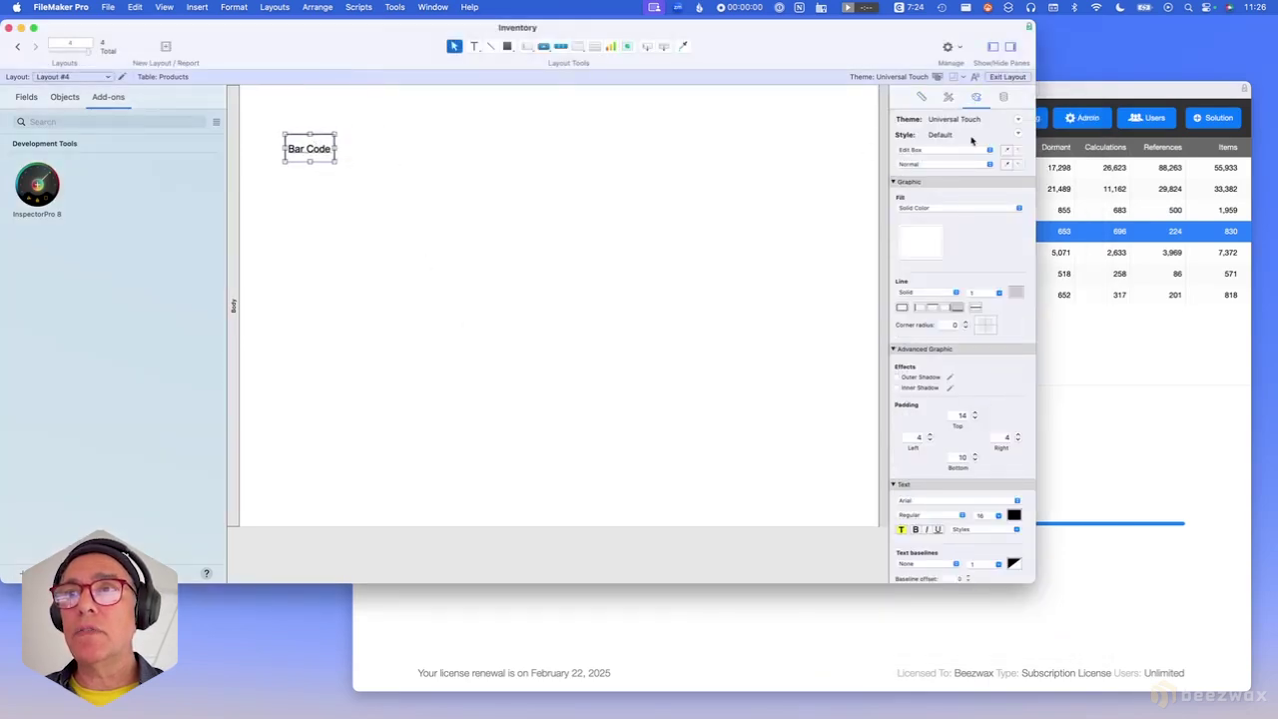
left_click(501, 163)
left_click_drag(321, 156, 397, 150)
double_click(933, 269)
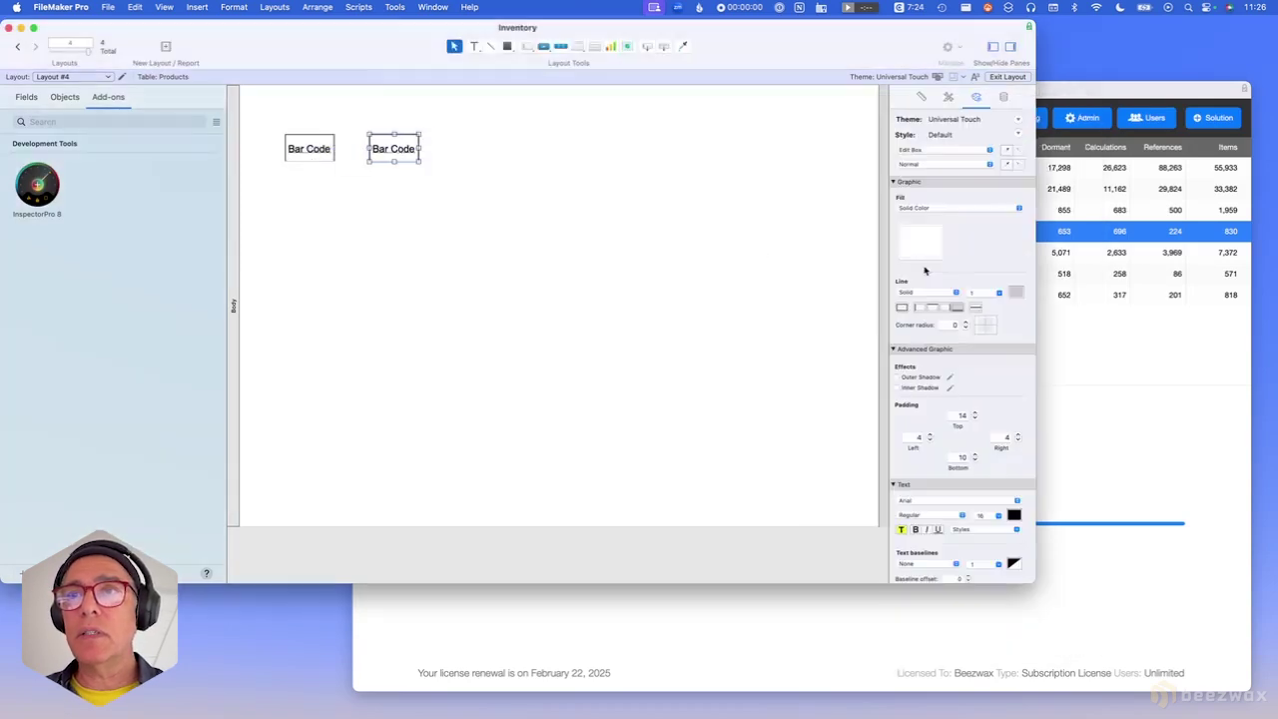
left_click(717, 240)
Fill the Taxable field with solid orange.
left_click(404, 148)
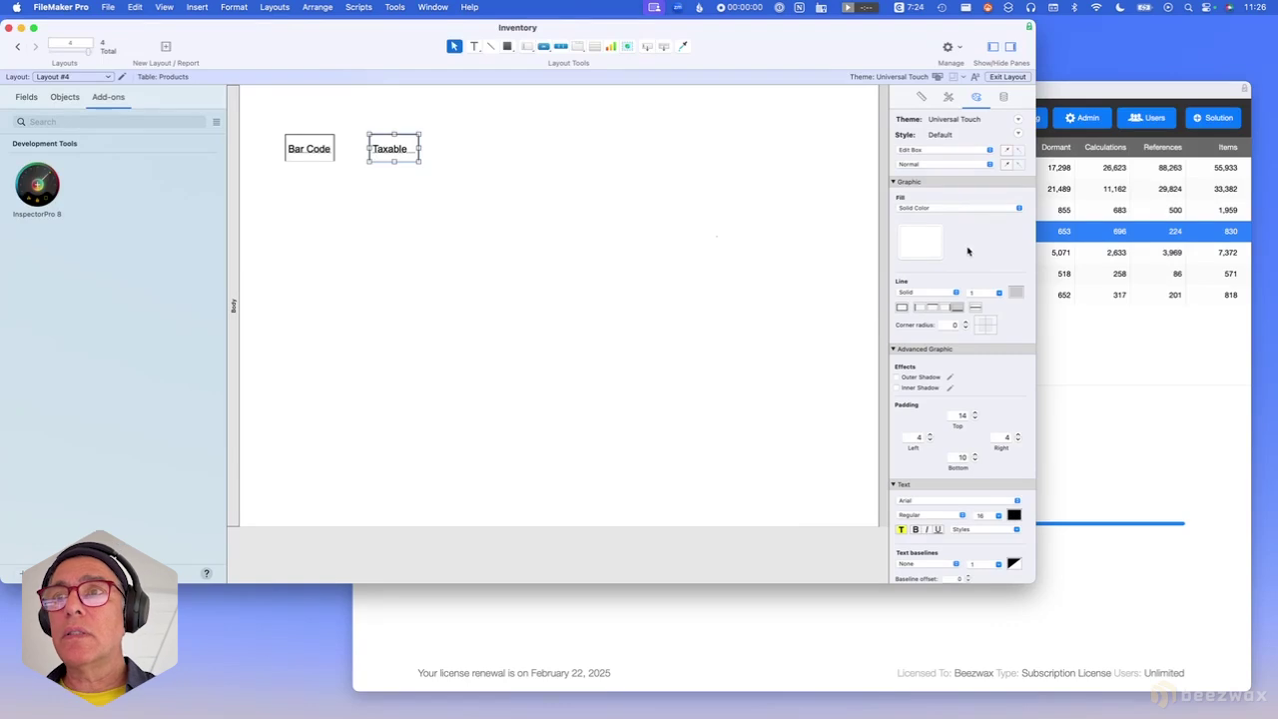
left_click(909, 246)
left_click(926, 387)
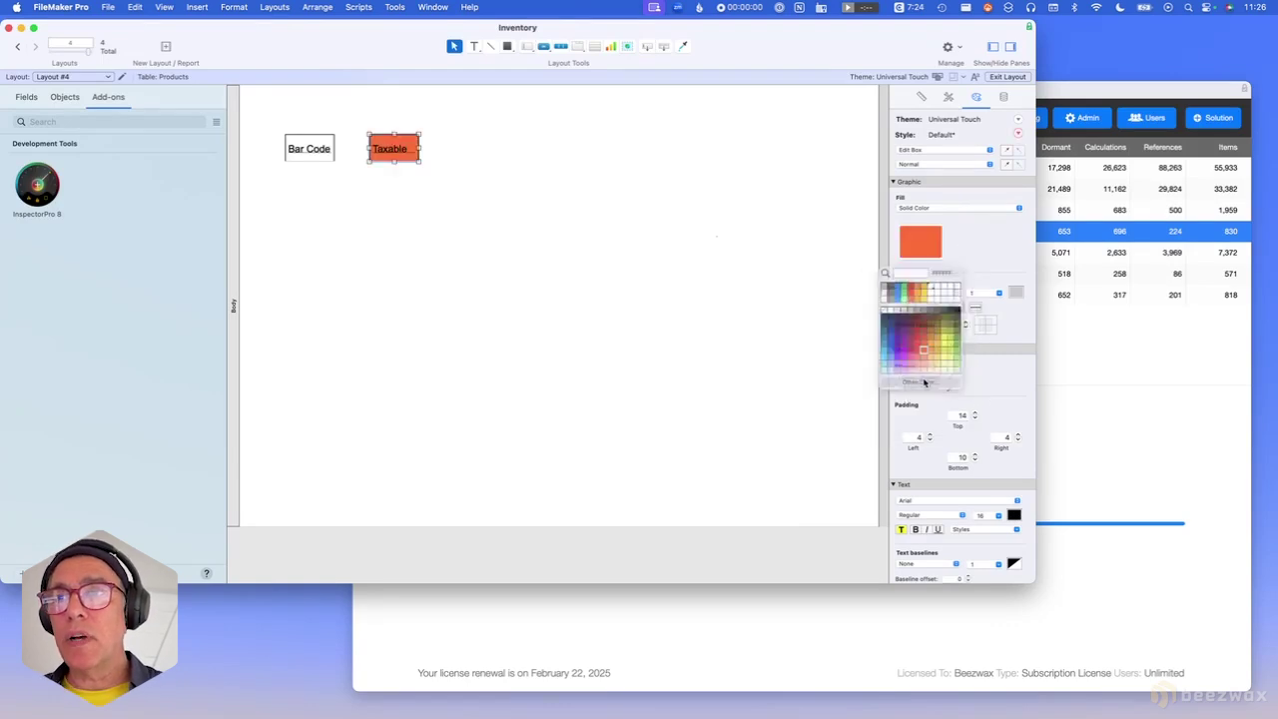
Save the Taxable field's formatting as a new style named Orange and save the change to the Universal Touch theme.
left_click(1017, 132)
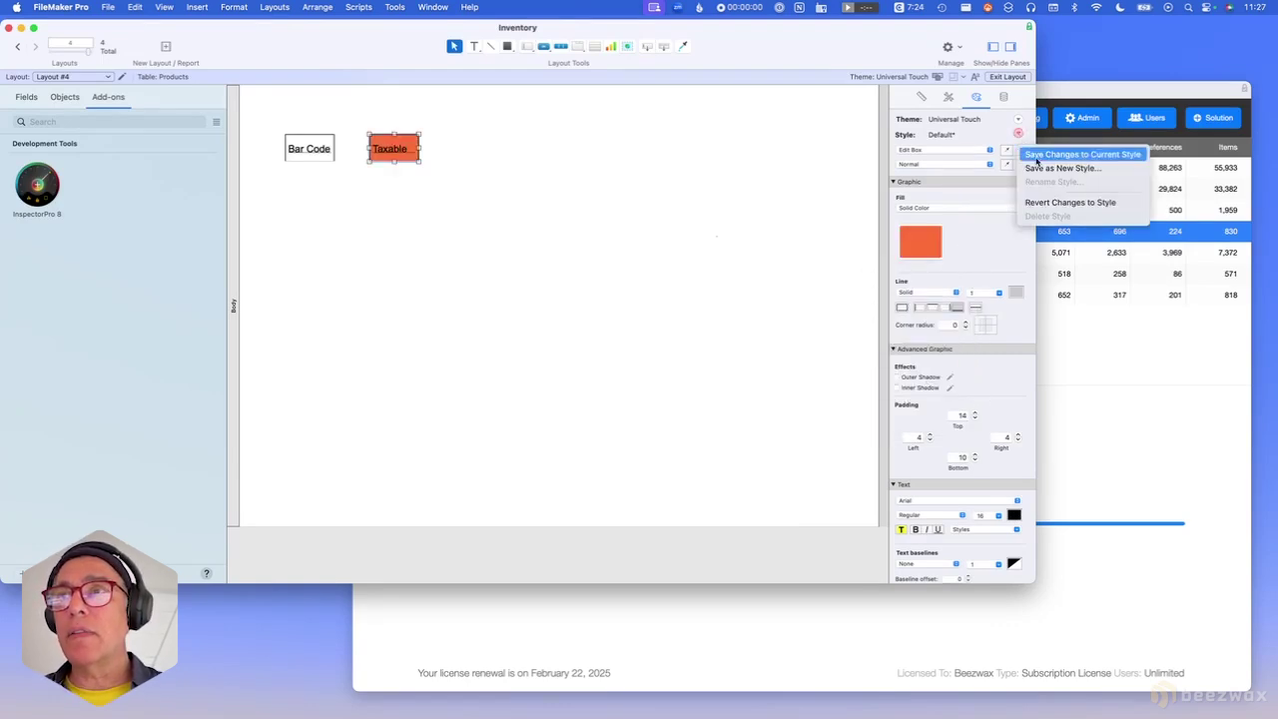
left_click(1044, 167)
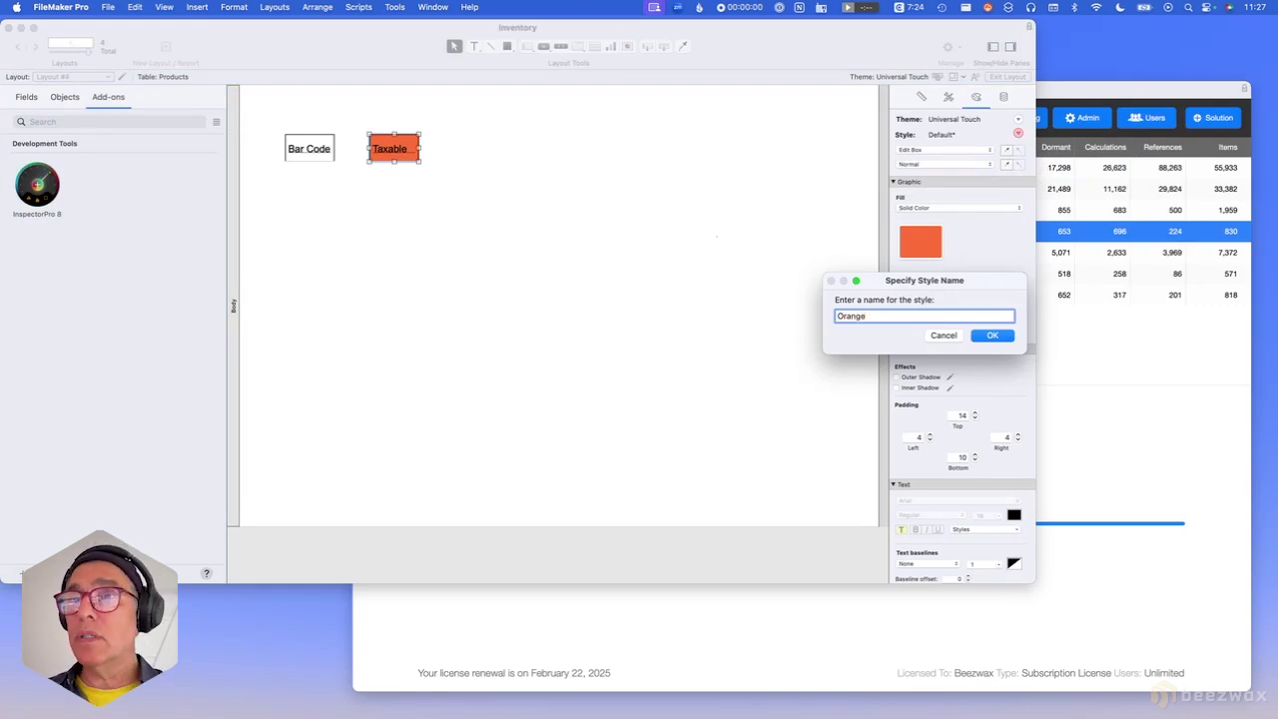
key("Return")
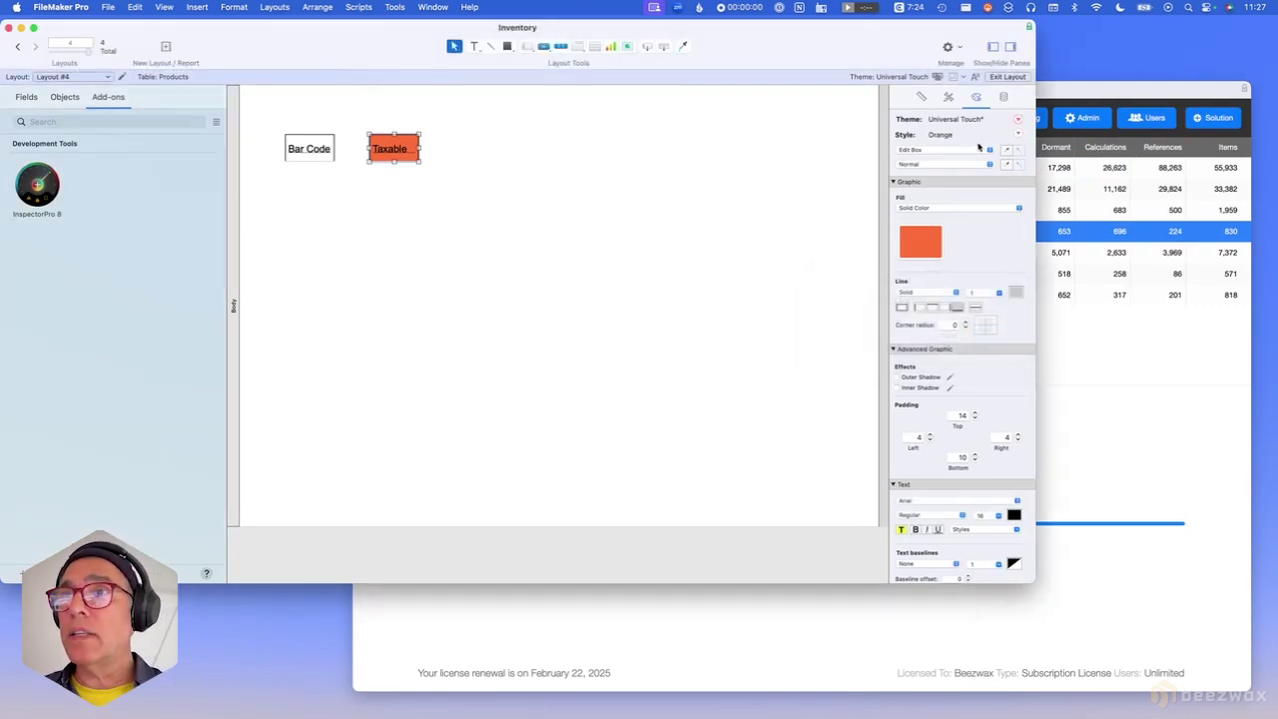
left_click(1017, 119)
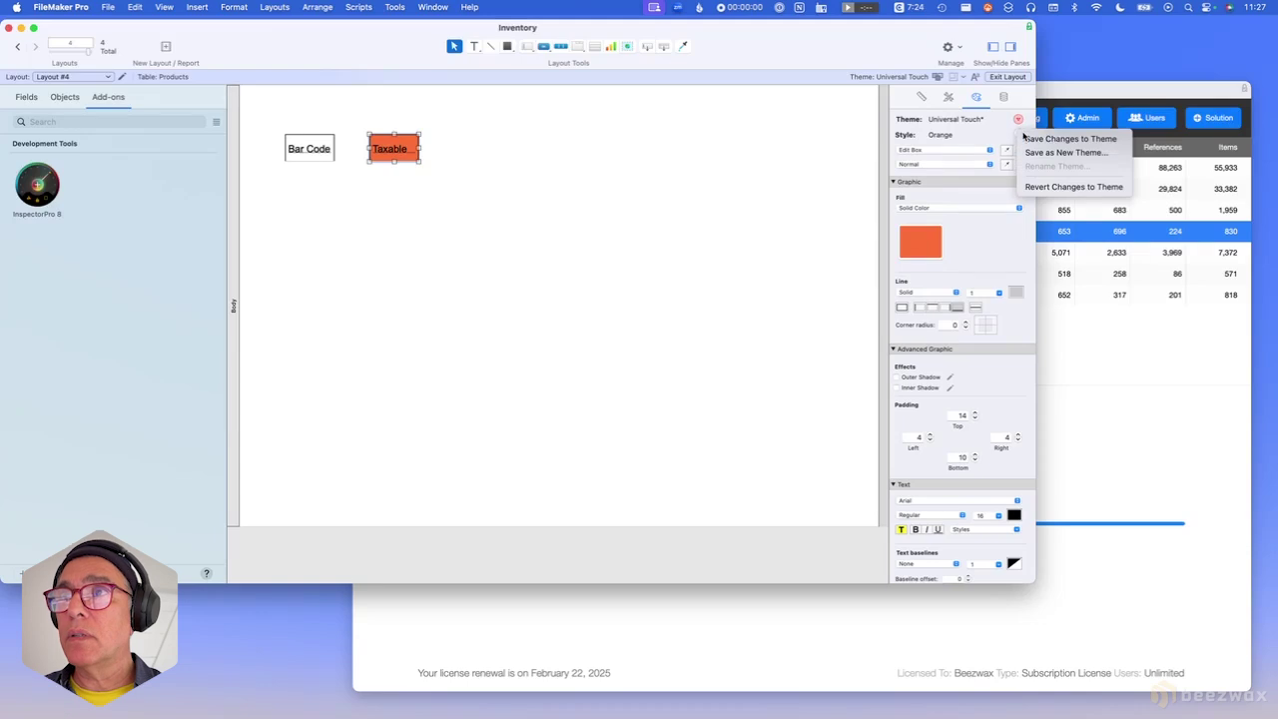
key("Escape")
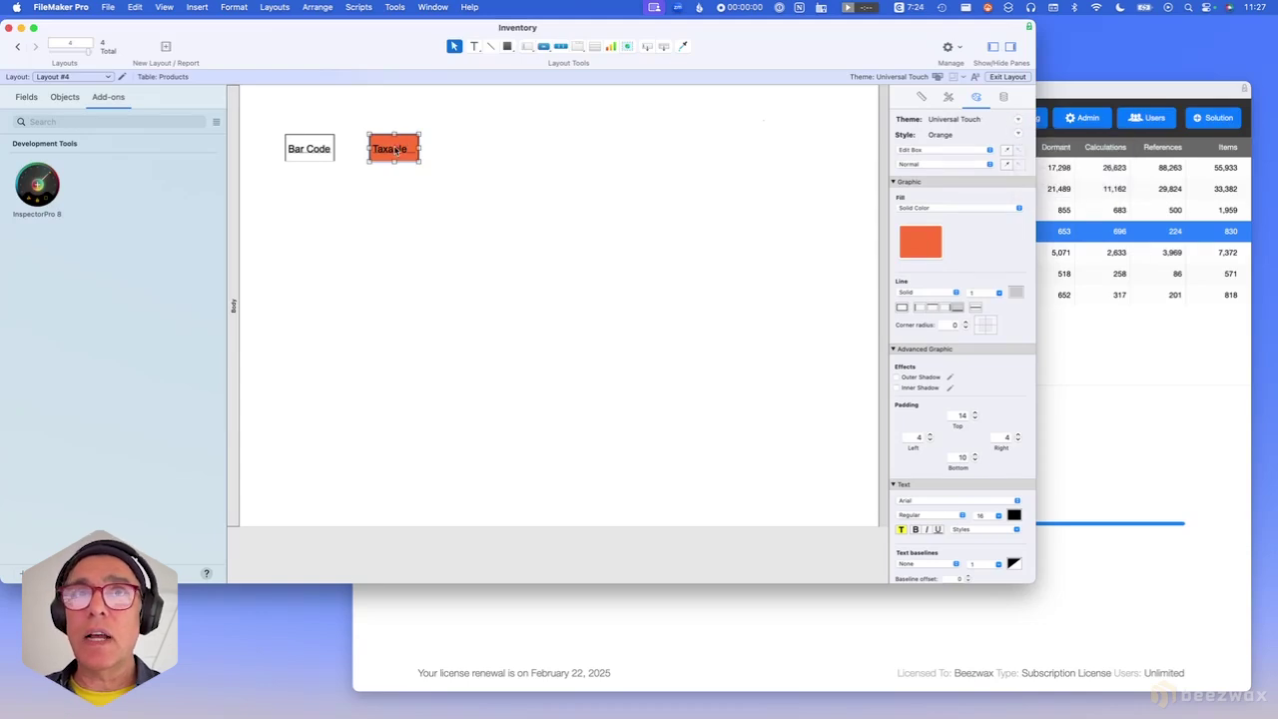
Add another copy of the Bar Code field beside Taxable, assign it to Last Order and fill it with green.
left_click_drag(323, 150, 485, 155)
double_click(878, 318)
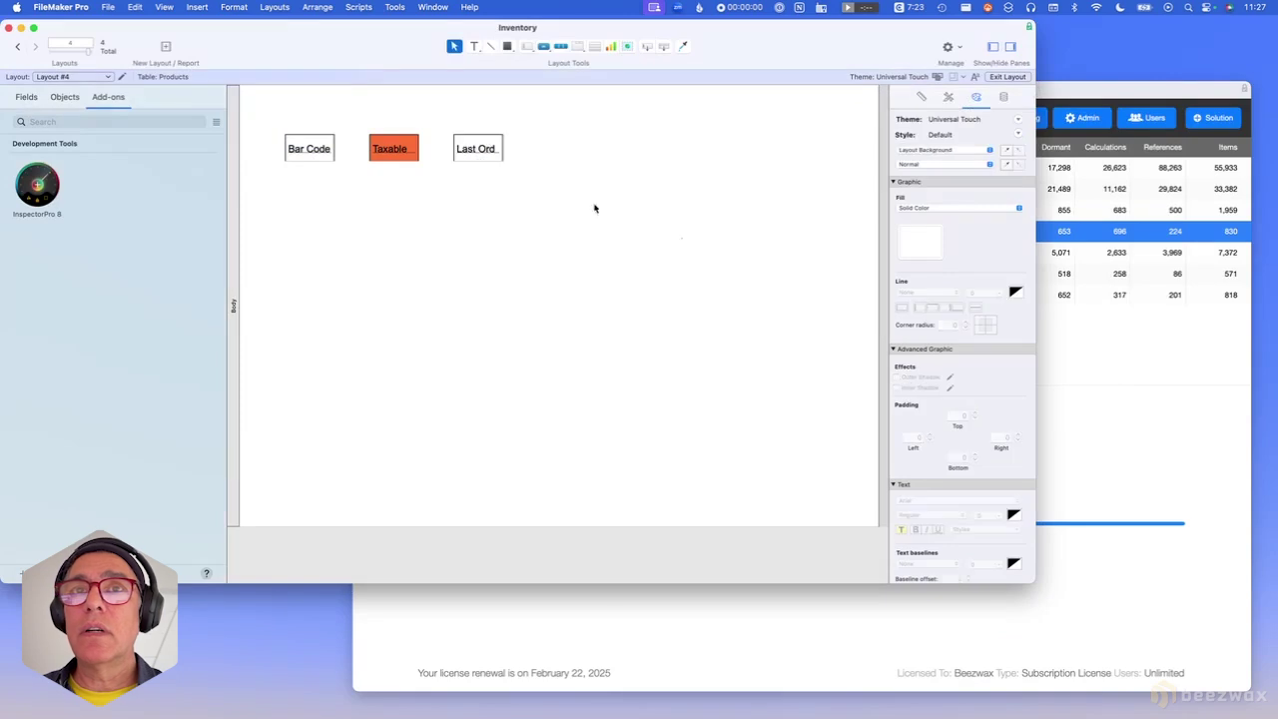
left_click(928, 241)
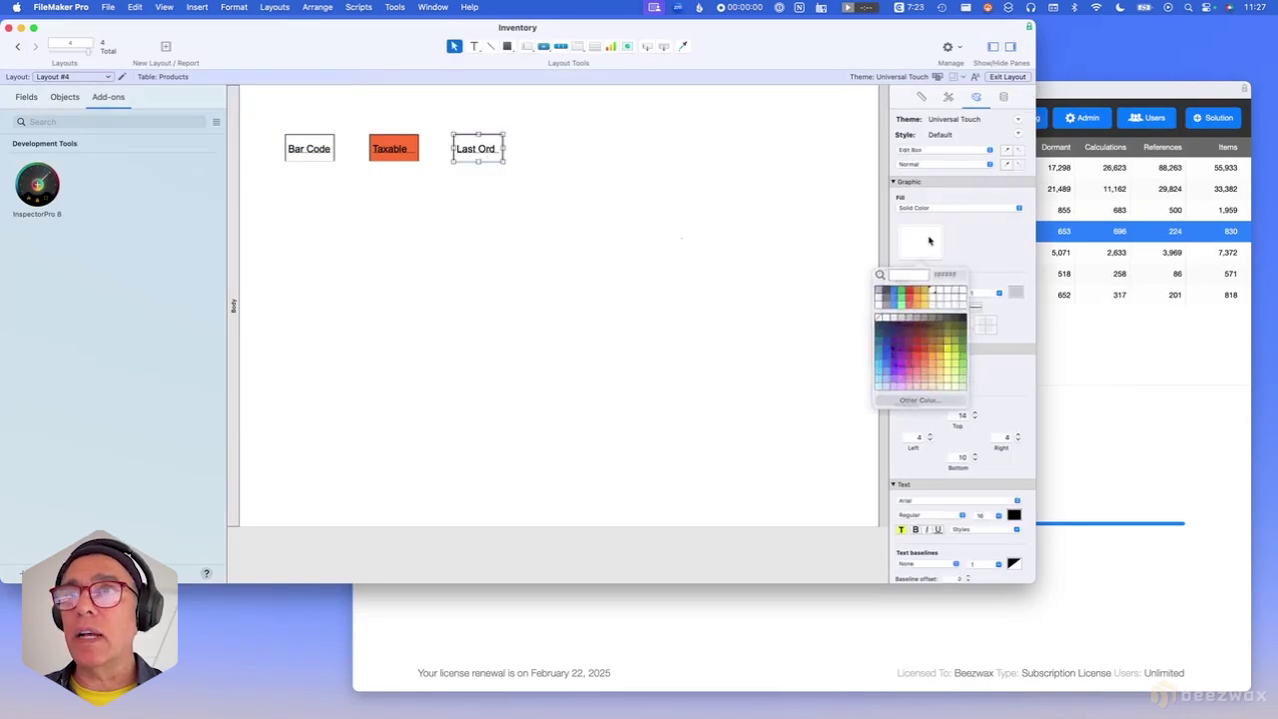
left_click(968, 365)
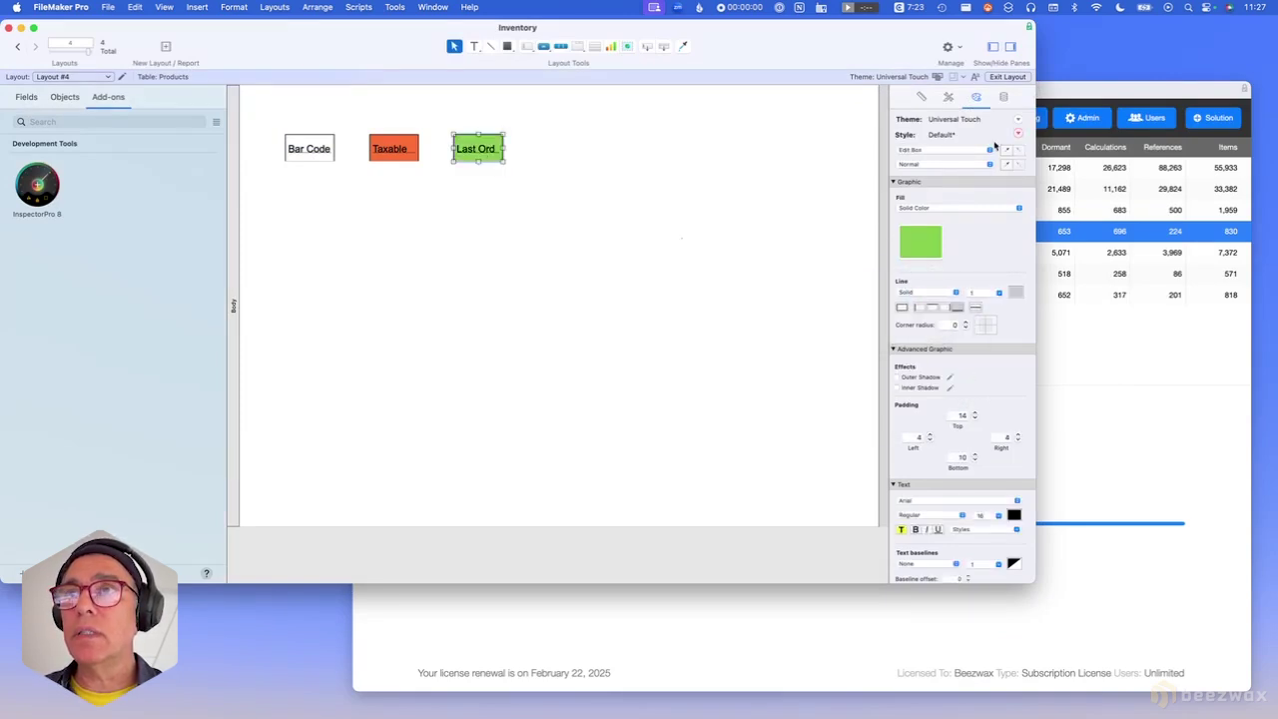
Save the Last Order field's formatting as a new style named Green, leaving the theme changes unsaved.
left_click(1018, 133)
left_click(1060, 168)
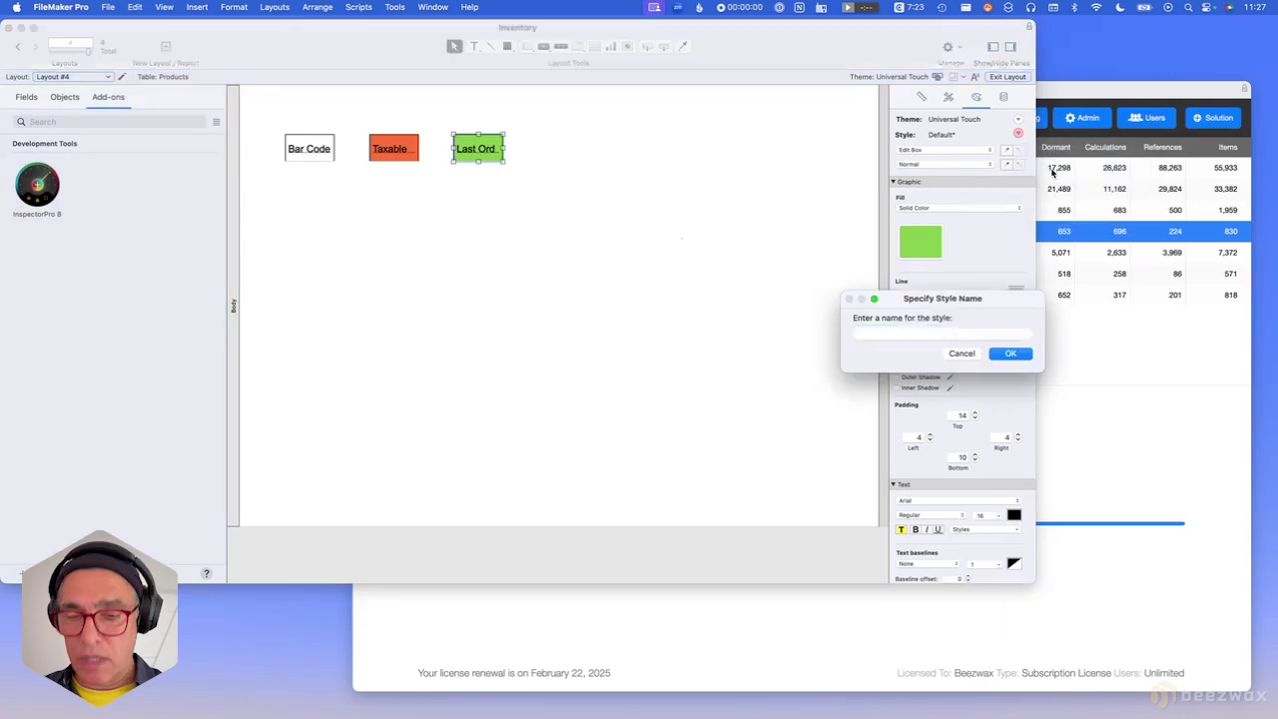
type("Green")
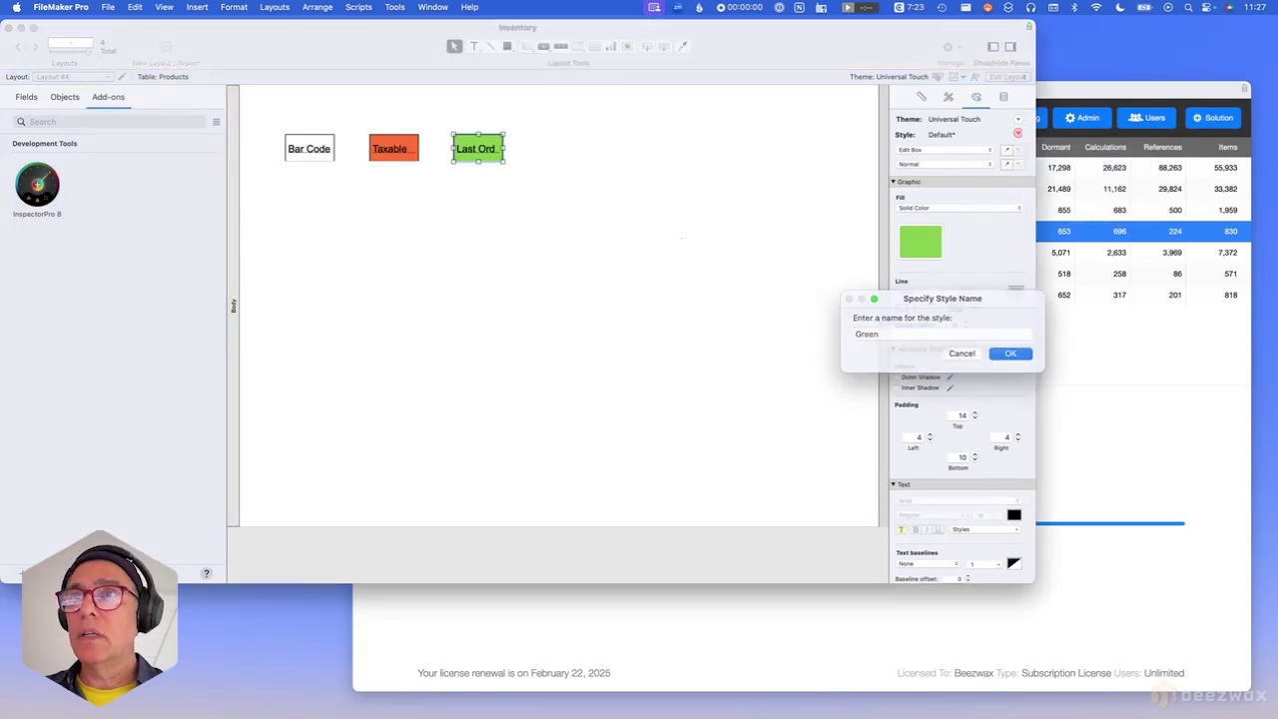
key("Return")
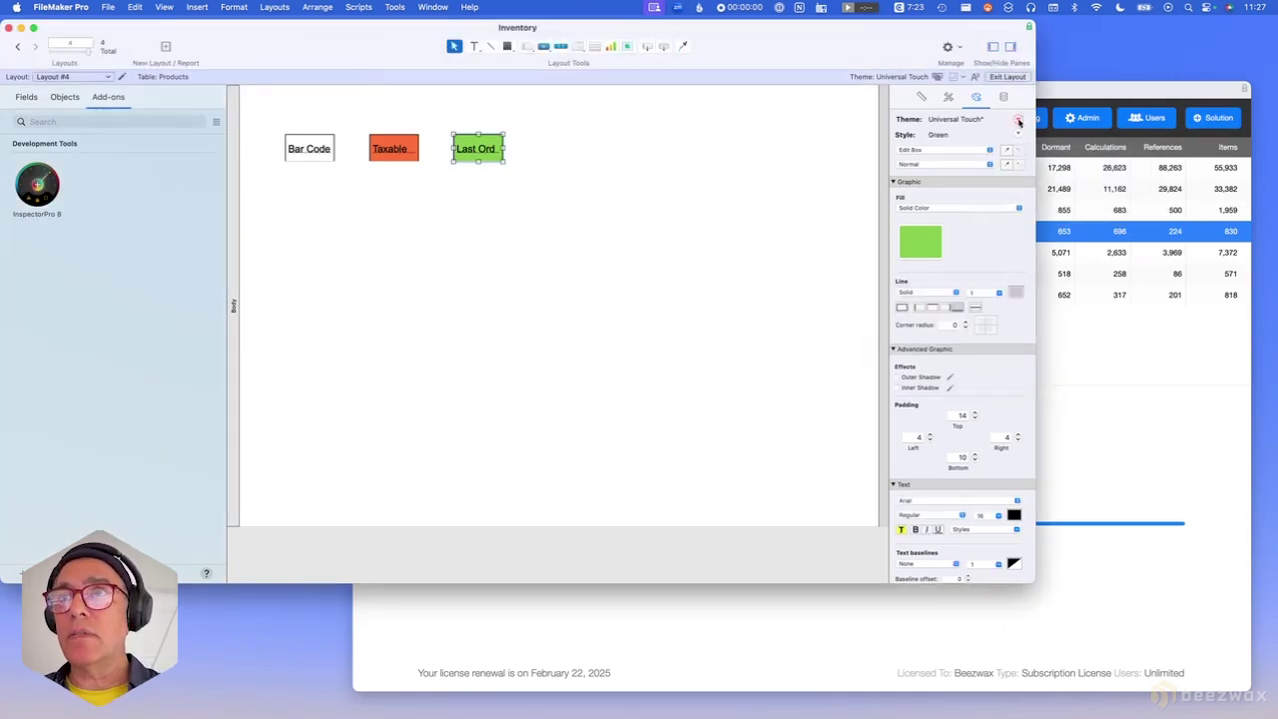
left_click(749, 171)
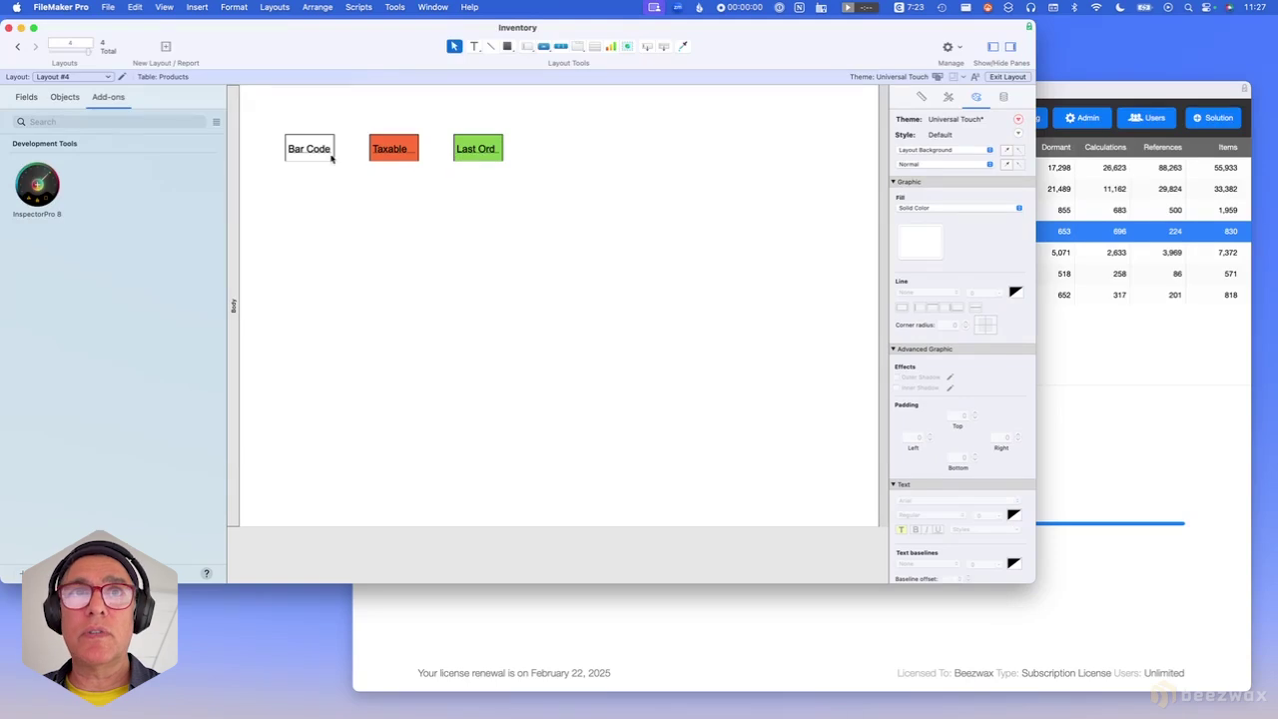
Add a copy of the Bar Code field beyond Last Order, assign it to Location and fill it with light blue.
left_click_drag(318, 156, 594, 152)
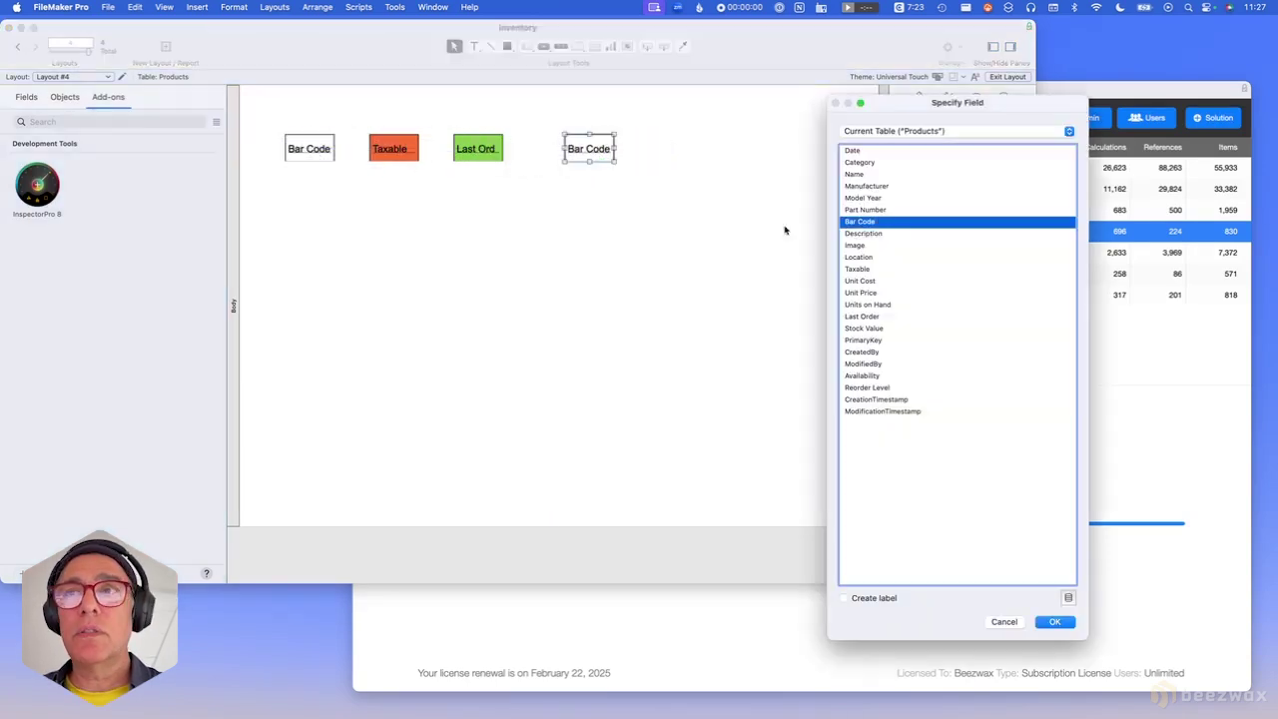
double_click(855, 257)
left_click(906, 251)
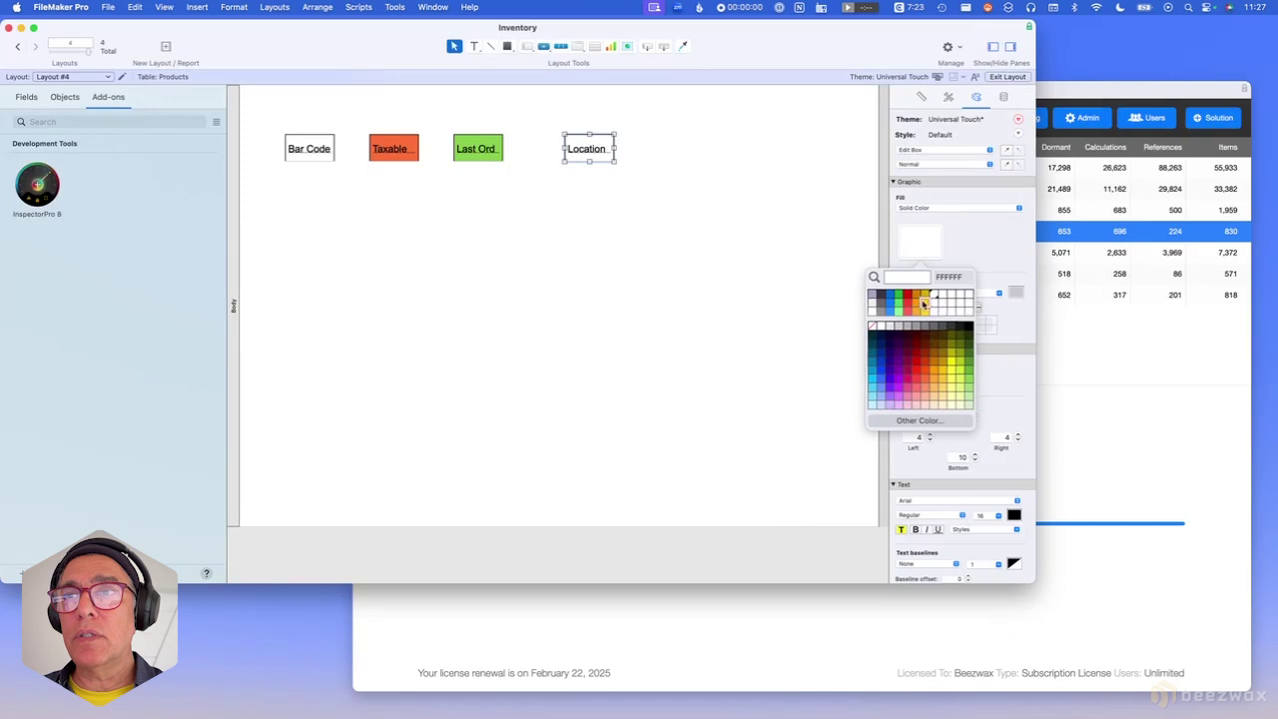
left_click(873, 383)
left_click(825, 247)
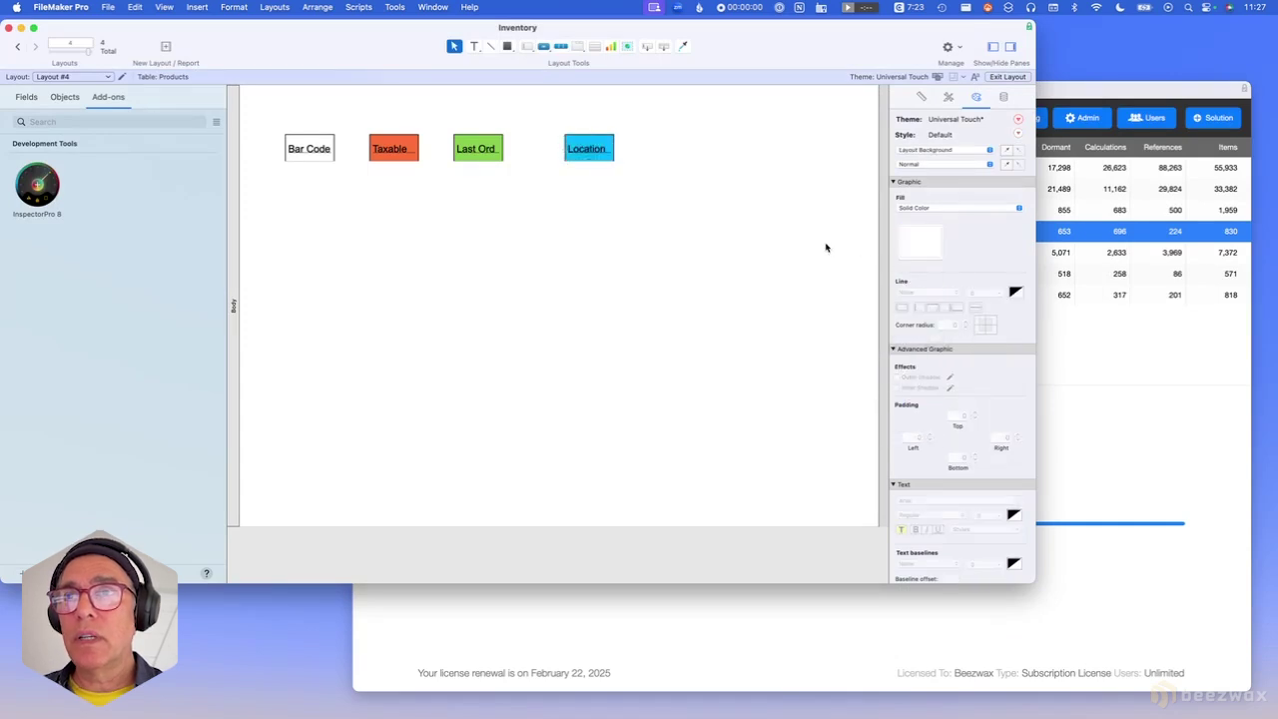
Compare the styles of the four fields and shift the Location field slightly closer to Last Order.
left_click(323, 149)
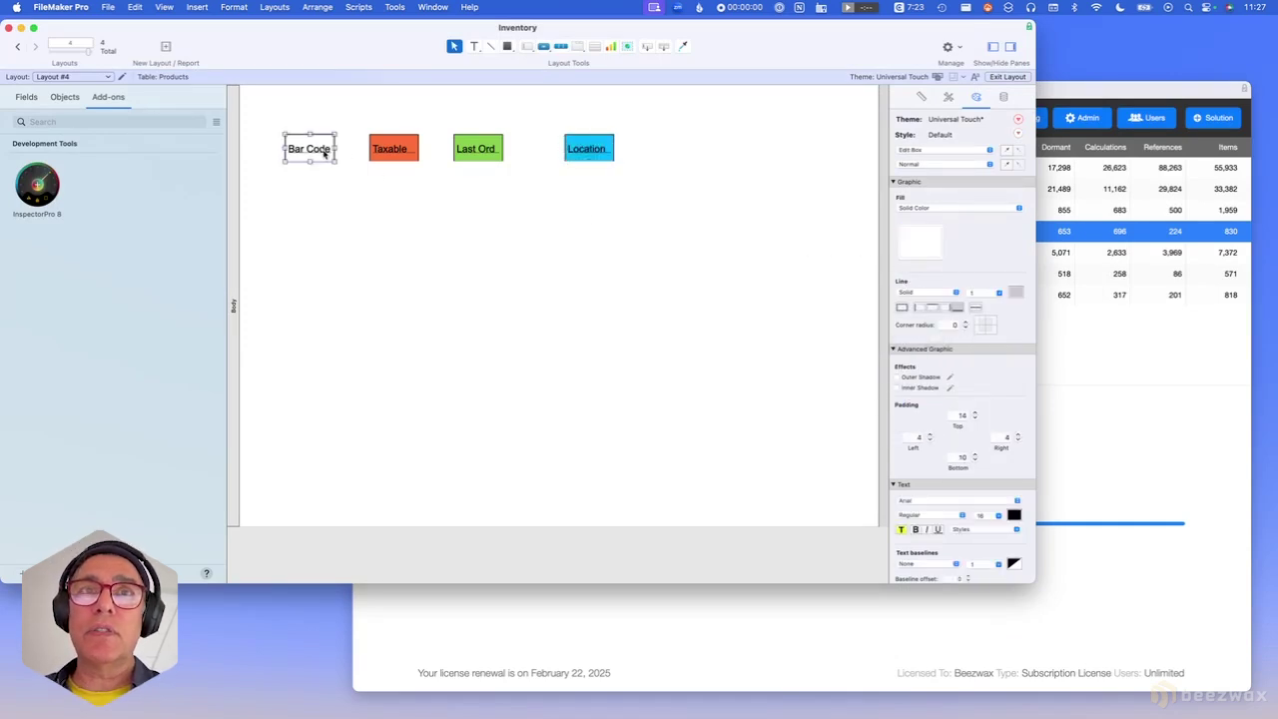
left_click(390, 153)
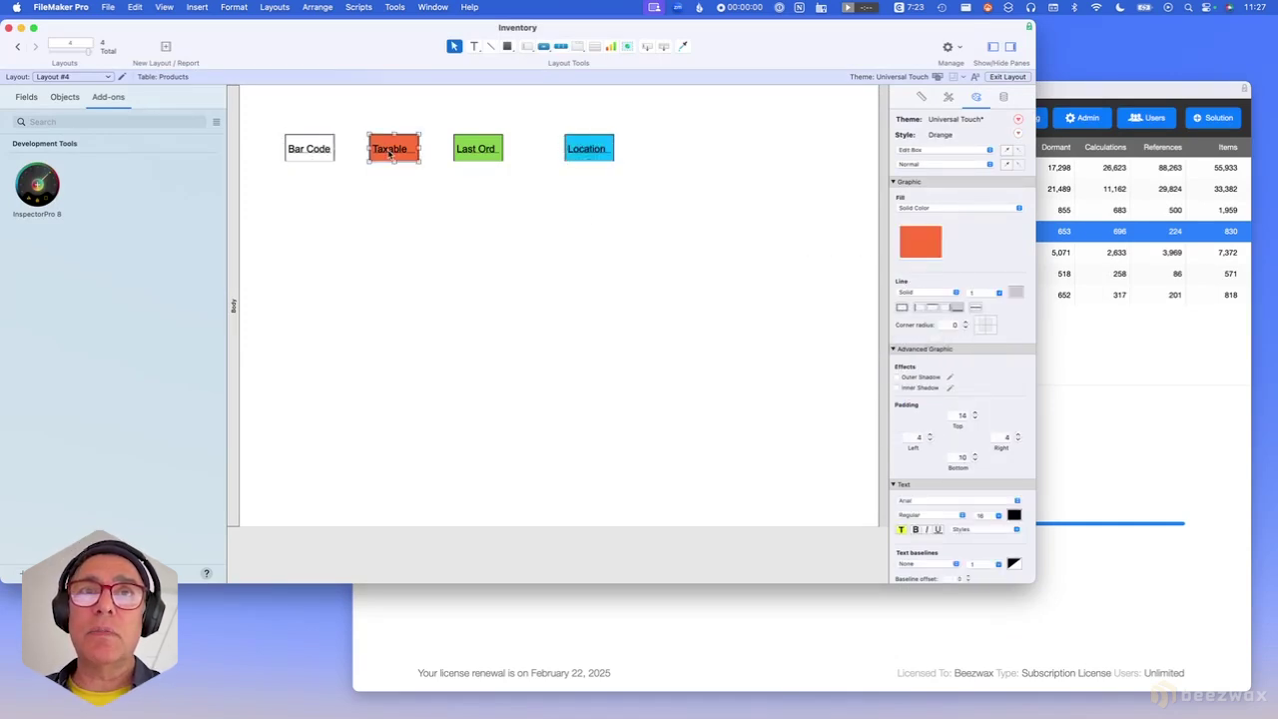
left_click(469, 153)
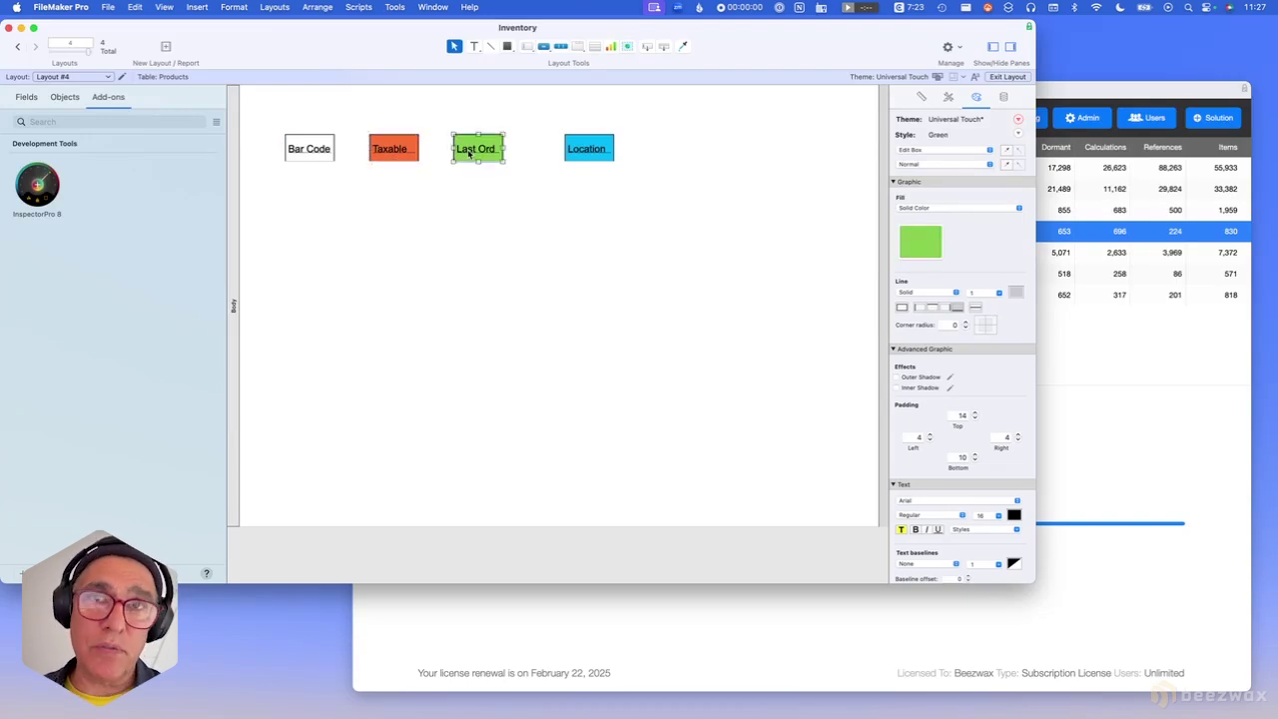
left_click(600, 152)
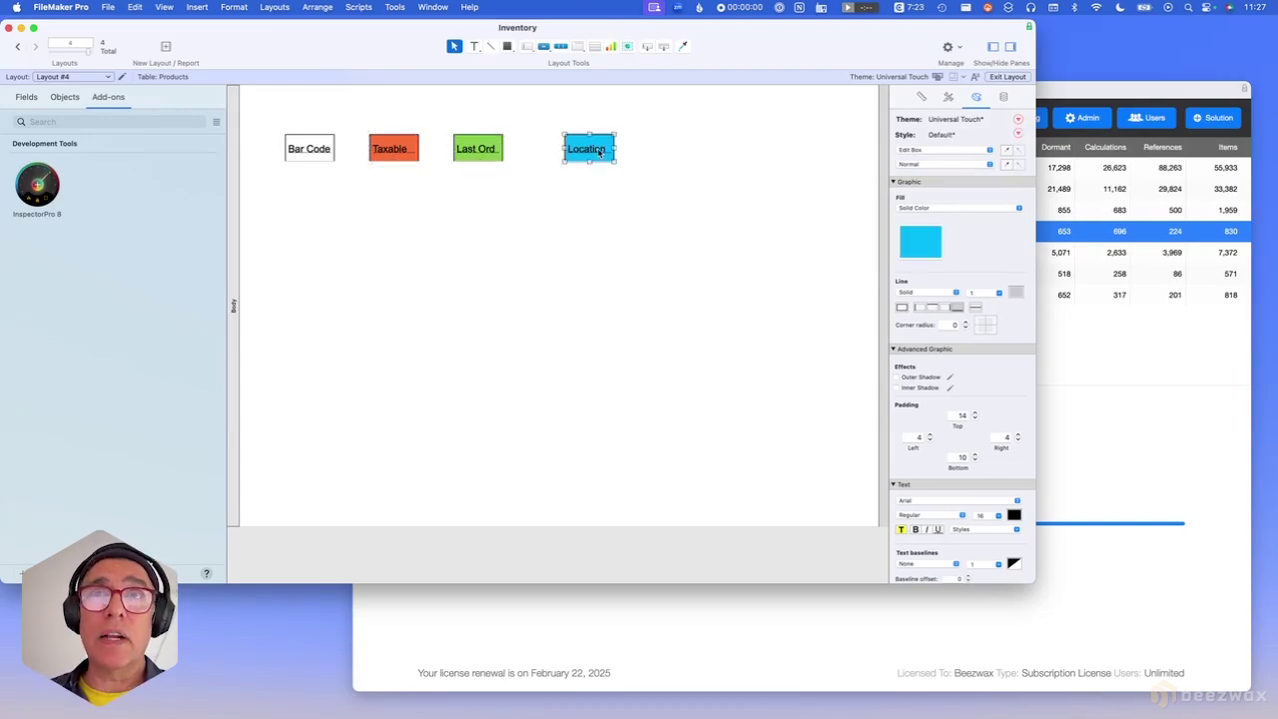
left_click_drag(600, 152, 581, 157)
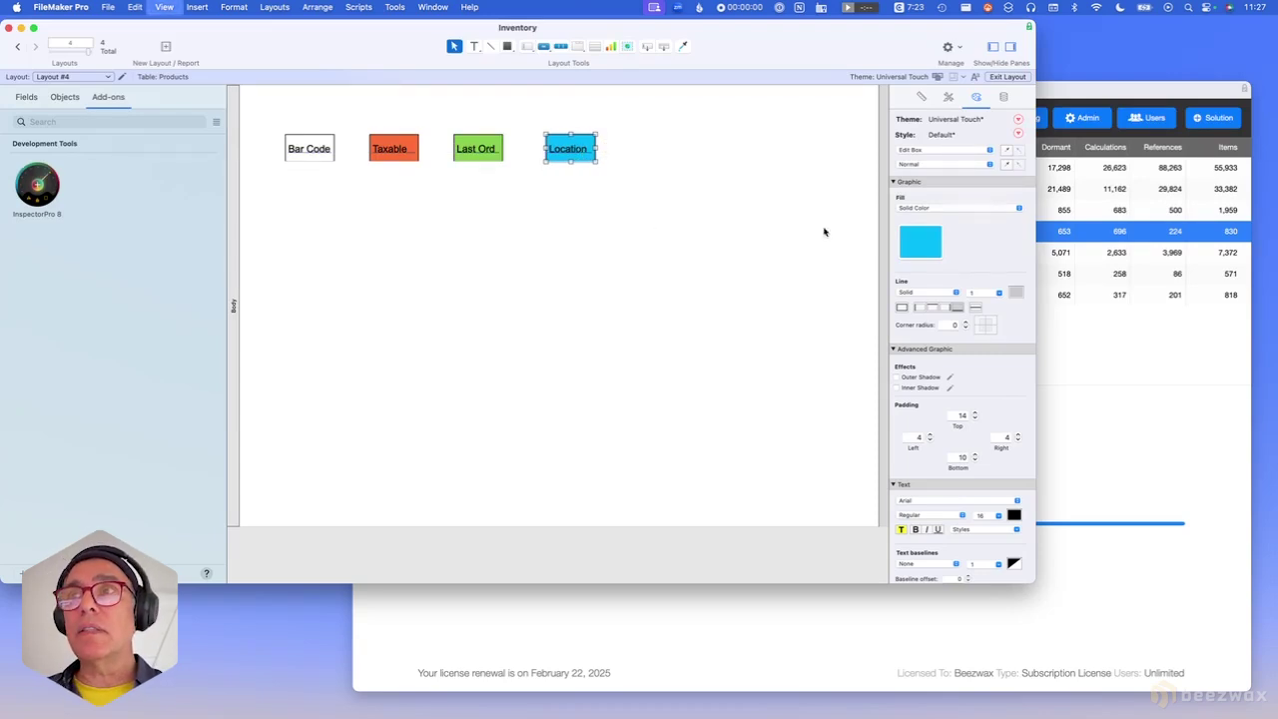
Return Layout #4 to Browse mode and run a new InspectorPro analysis of the Inventory solution.
key("super+b")
left_click(936, 122)
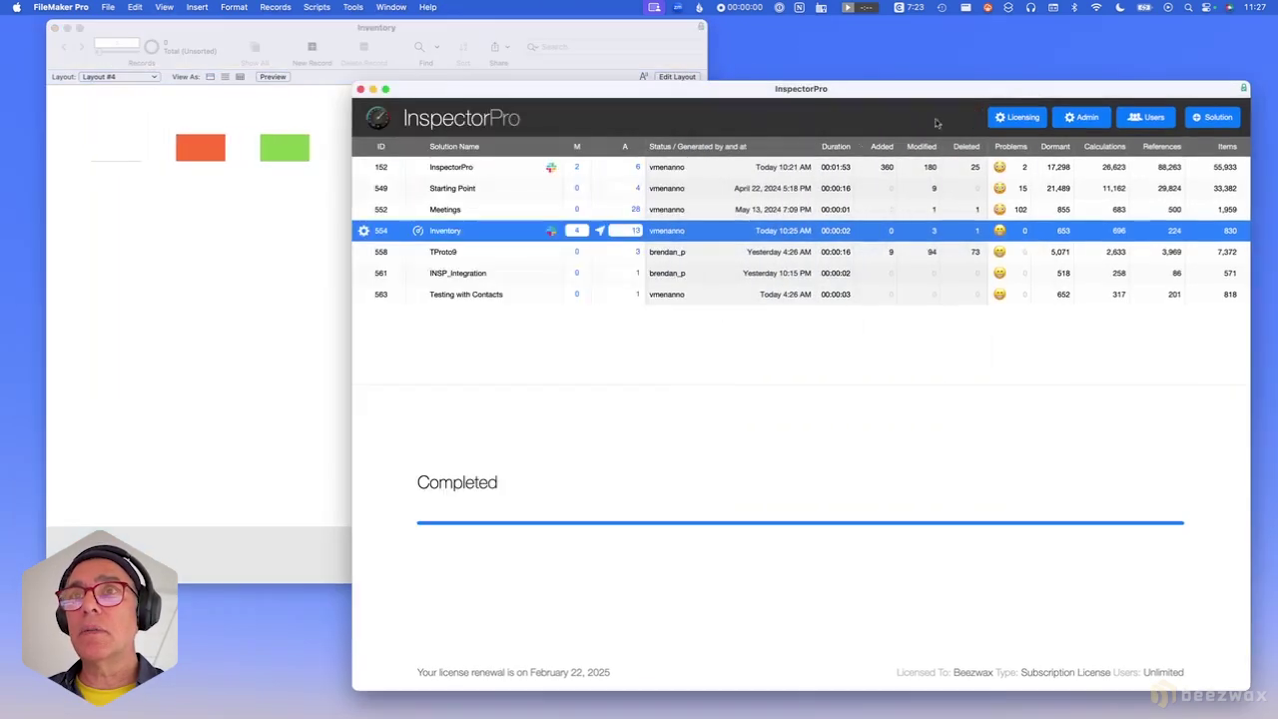
left_click(600, 230)
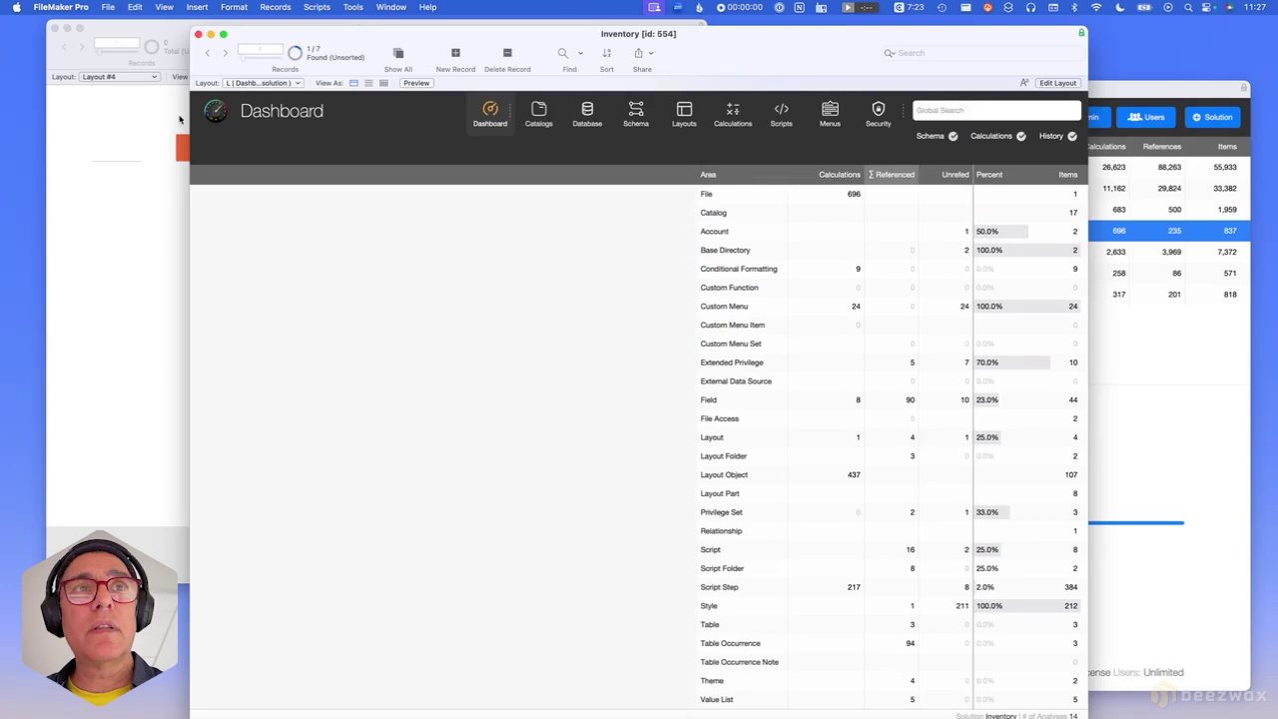
Open the Inventory analysis's layout list and examine the style breakdown of Layout #4.
left_click(1038, 437)
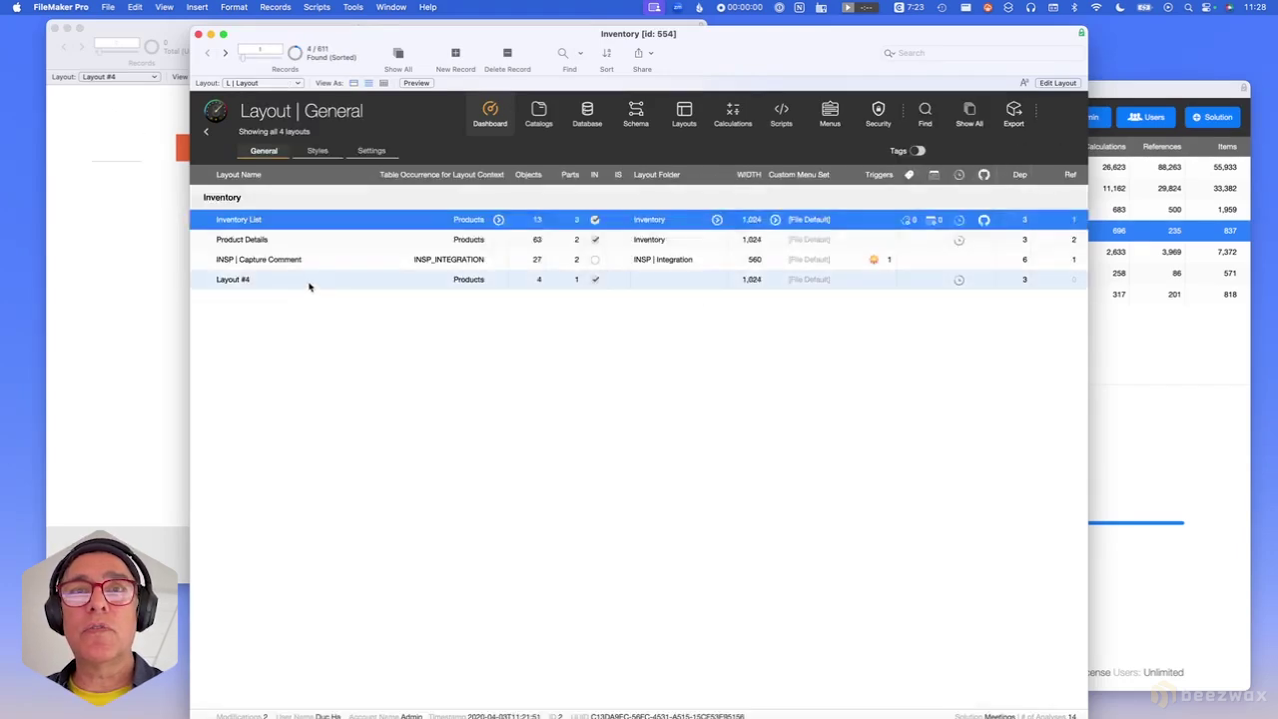
left_click(310, 283)
left_click(317, 151)
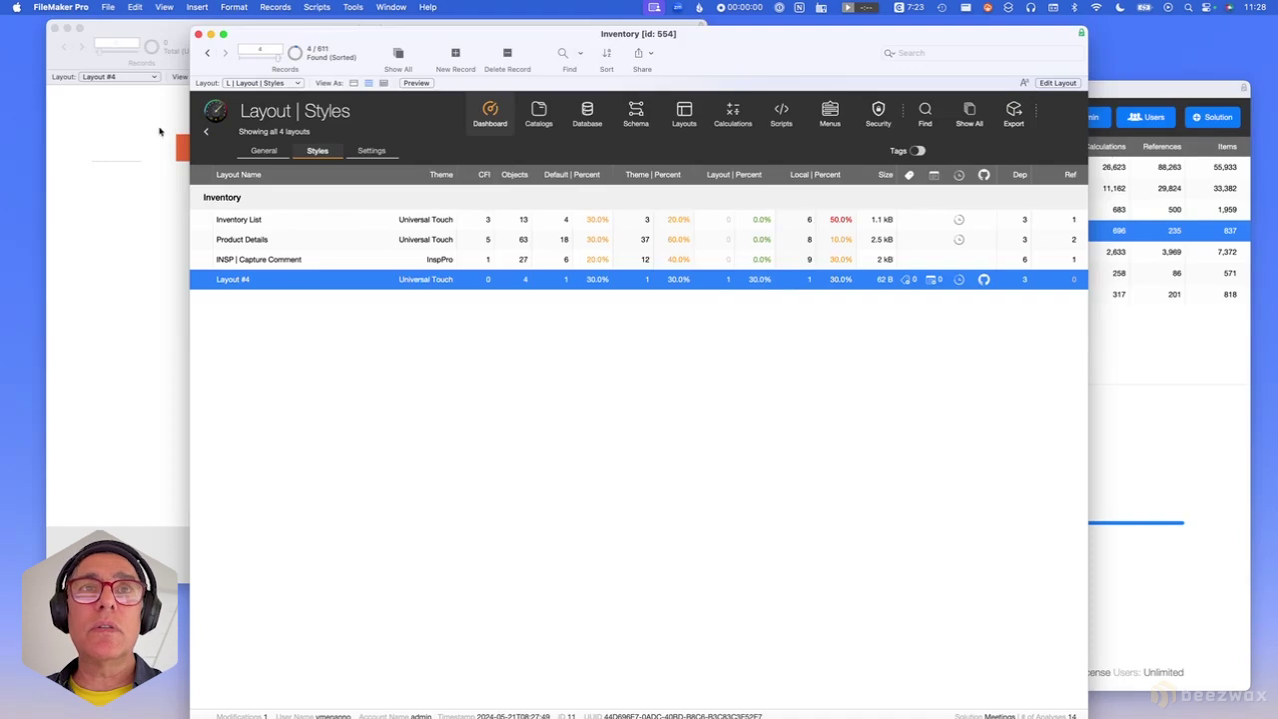
Reopen Layout #4 in the Inventory file for editing and shorten its body part to just below the fields.
left_click(105, 127)
key("super+l")
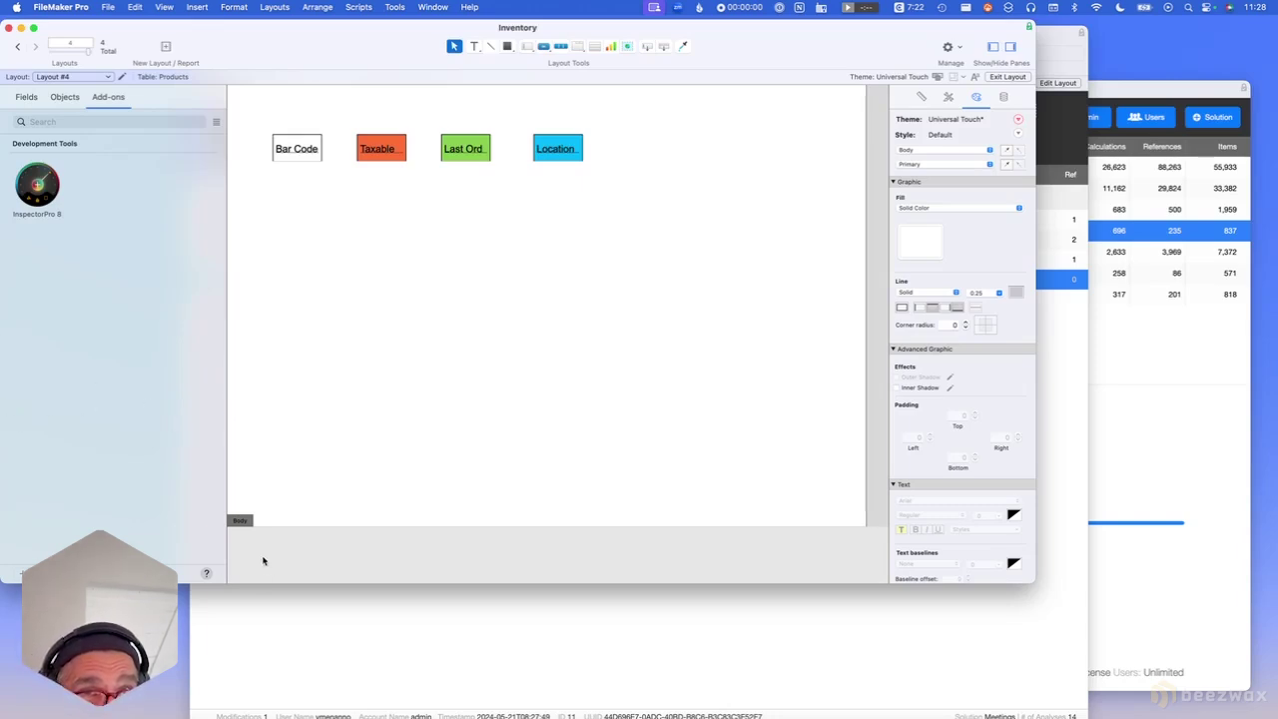
left_click_drag(242, 524, 262, 206)
left_click_drag(603, 176, 278, 141)
left_click(631, 166)
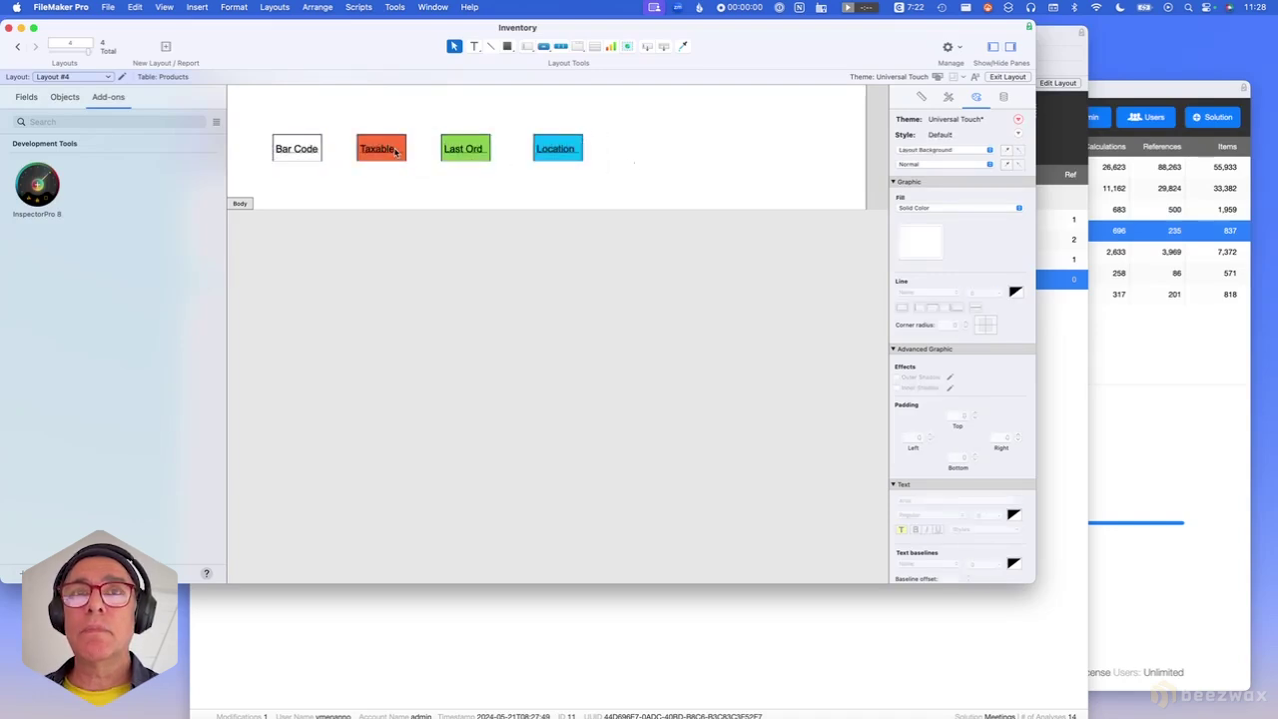
left_click_drag(593, 173, 439, 131)
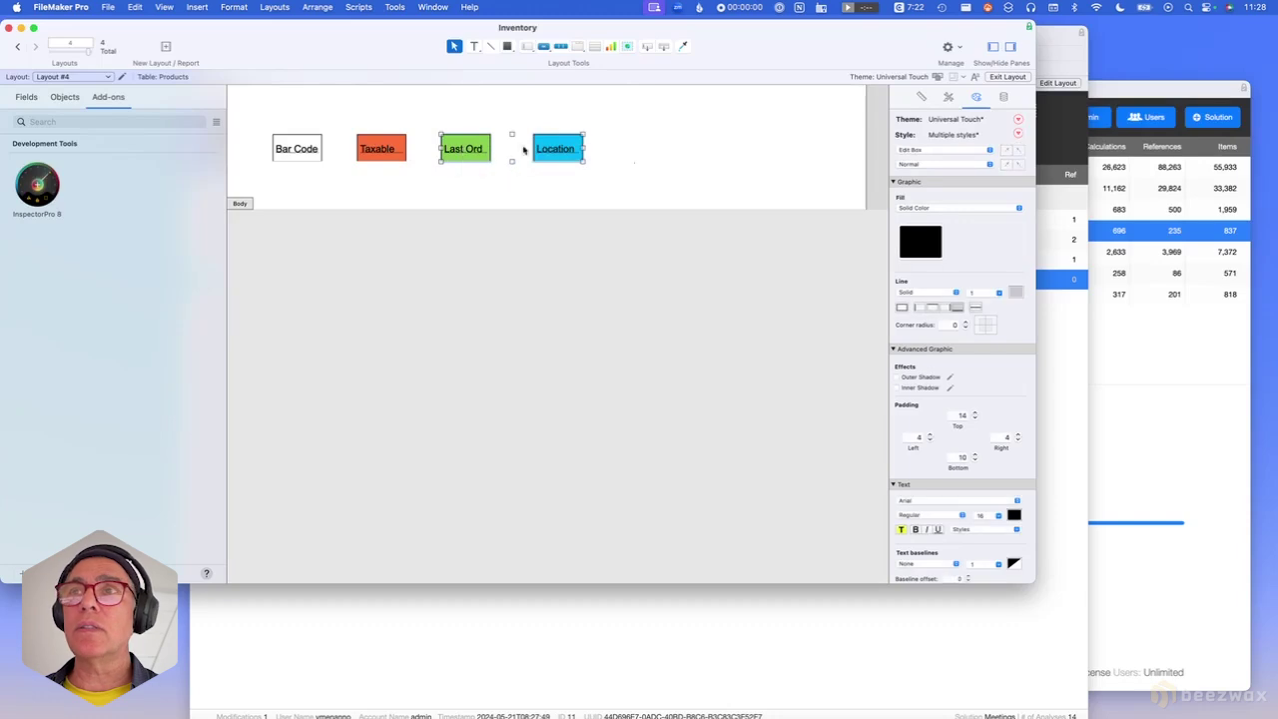
left_click(800, 122)
Apply the Orange style to the Location and Last Order fields.
left_click(571, 148)
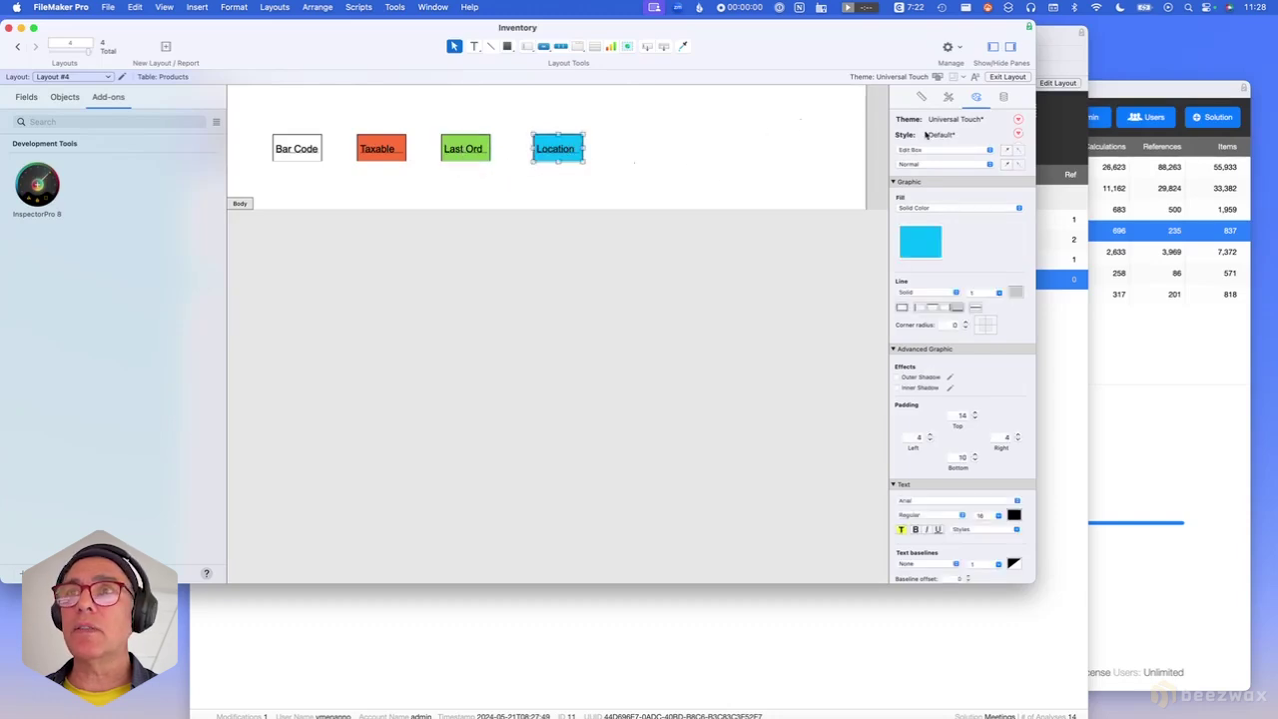
left_click(948, 97)
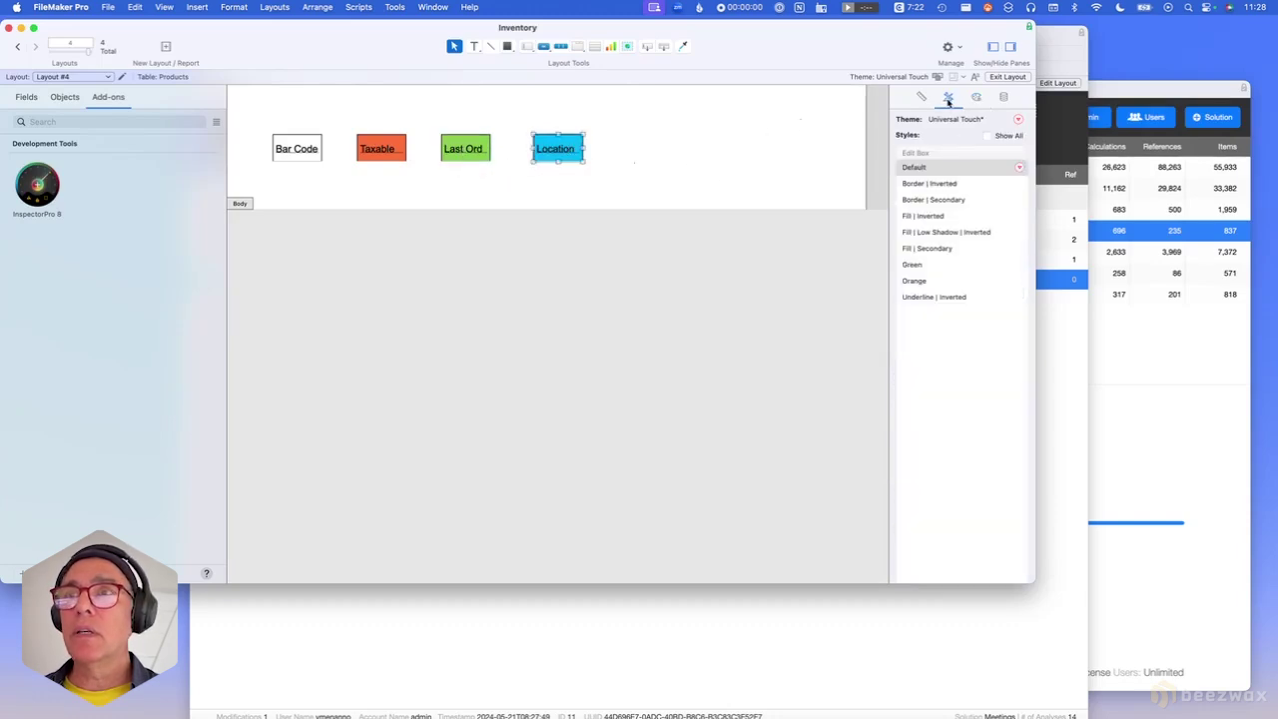
left_click(936, 282)
left_click(708, 180)
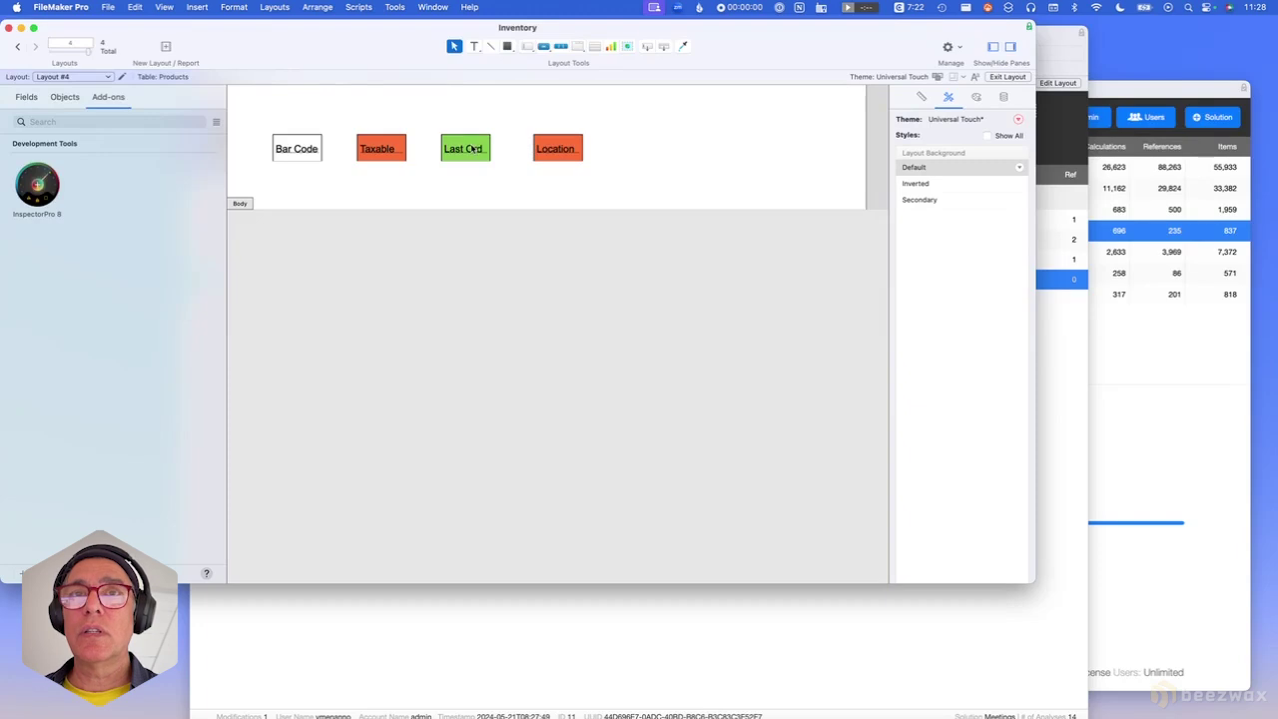
left_click(474, 148)
left_click(943, 282)
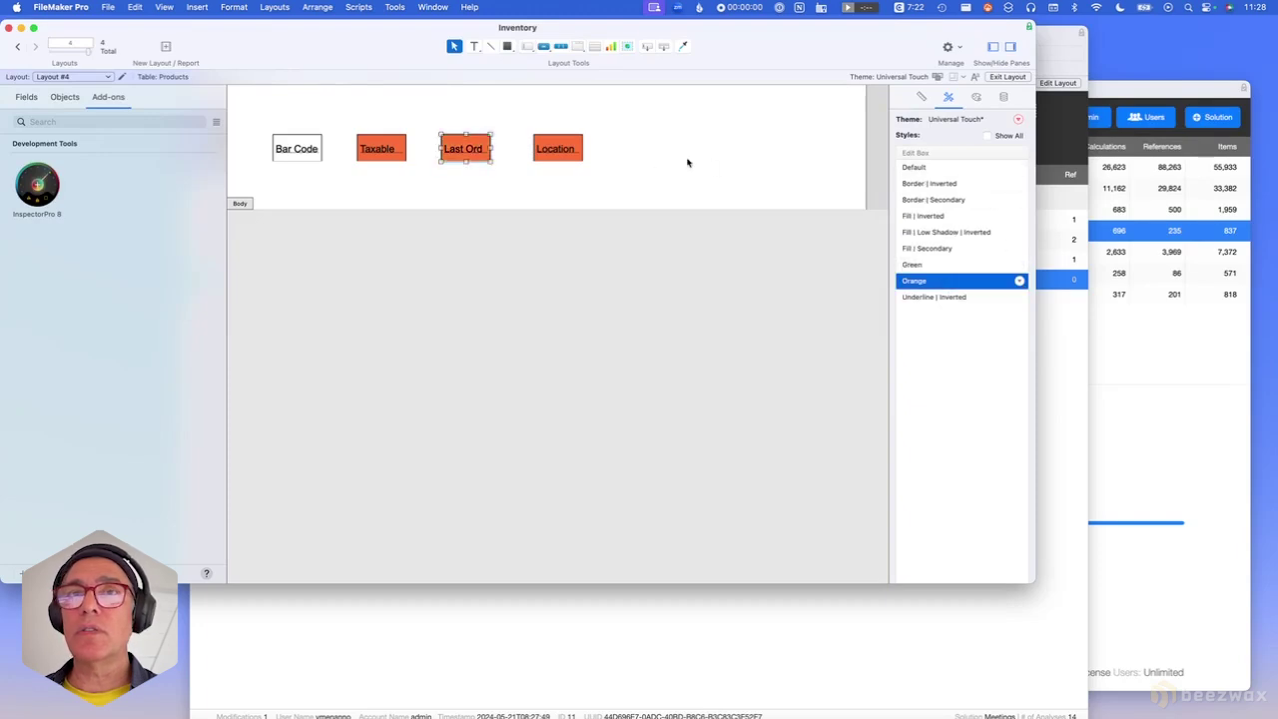
Apply the Orange style to the Bar Code field on Layout #4 and return the layout to Browse mode.
left_click_drag(607, 166, 341, 135)
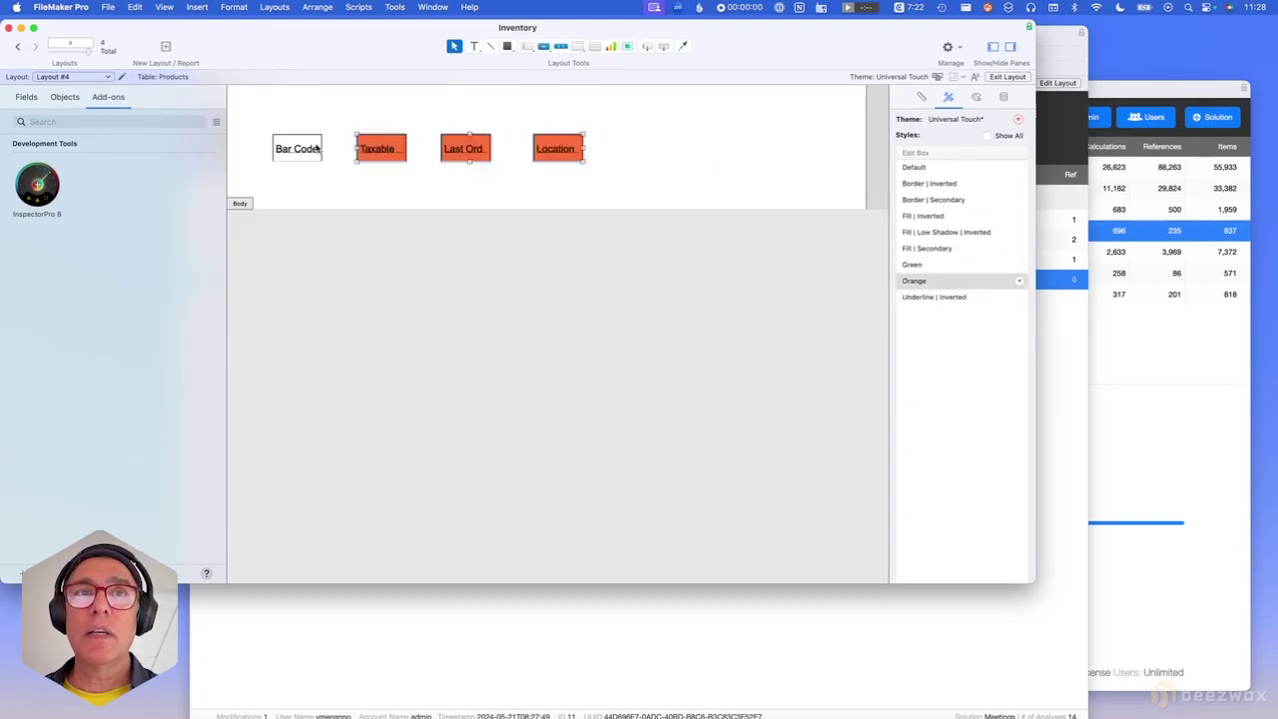
left_click(314, 149)
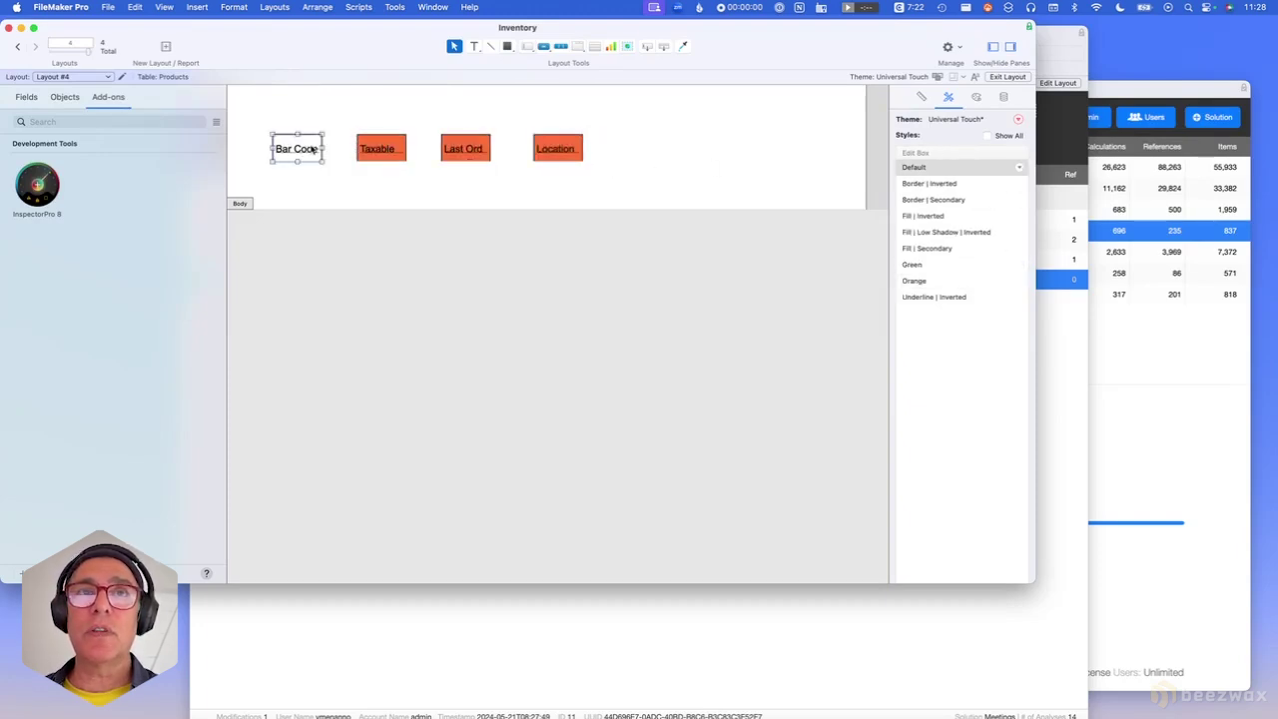
left_click(950, 282)
left_click(659, 168)
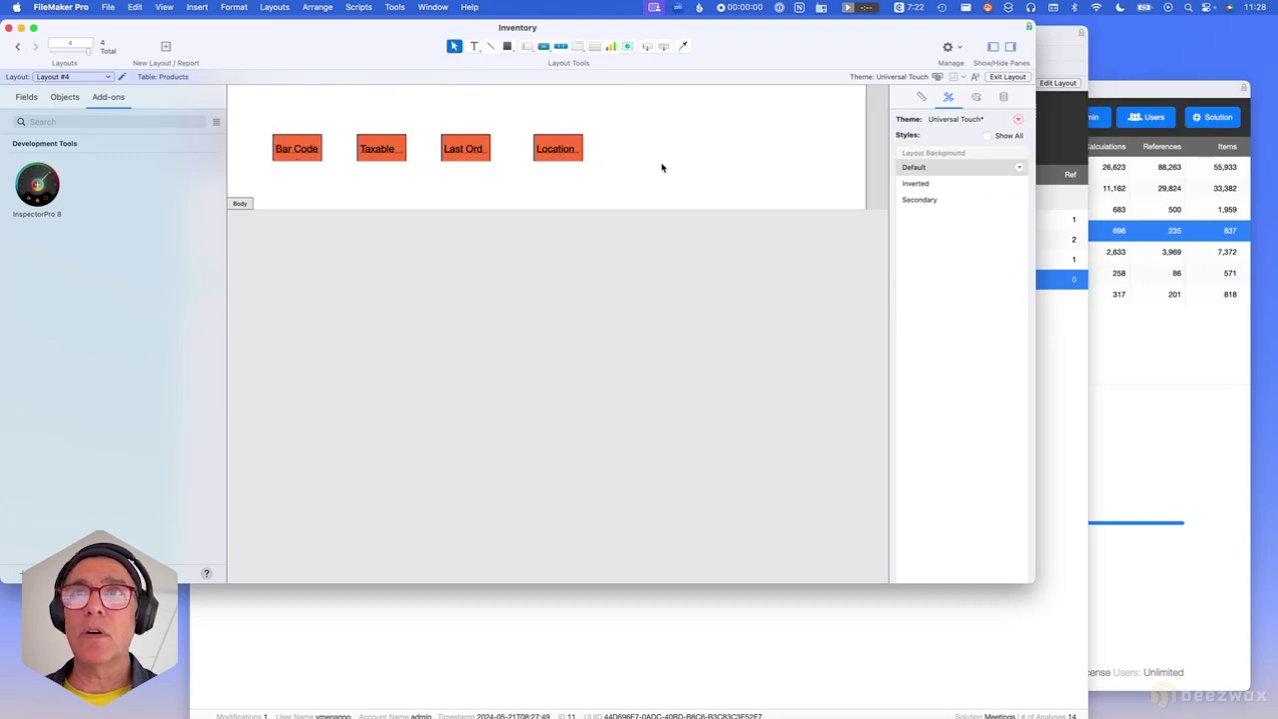
left_click(1018, 120)
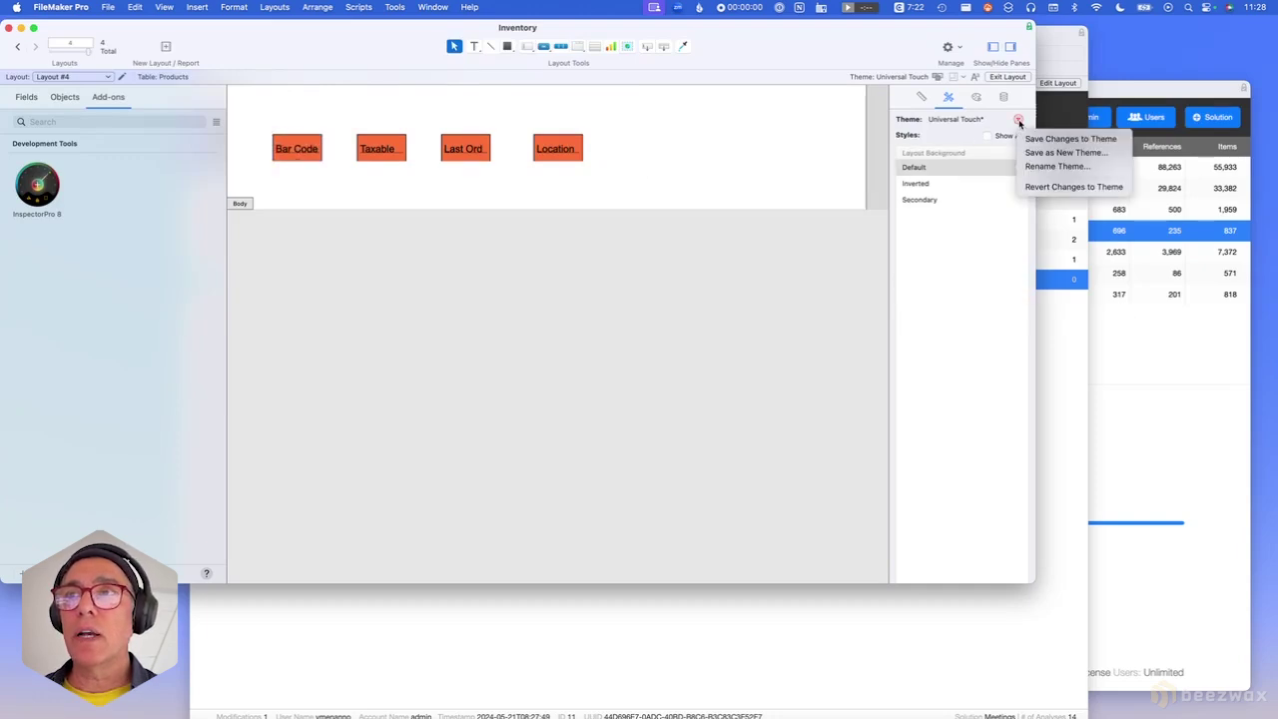
left_click(769, 134)
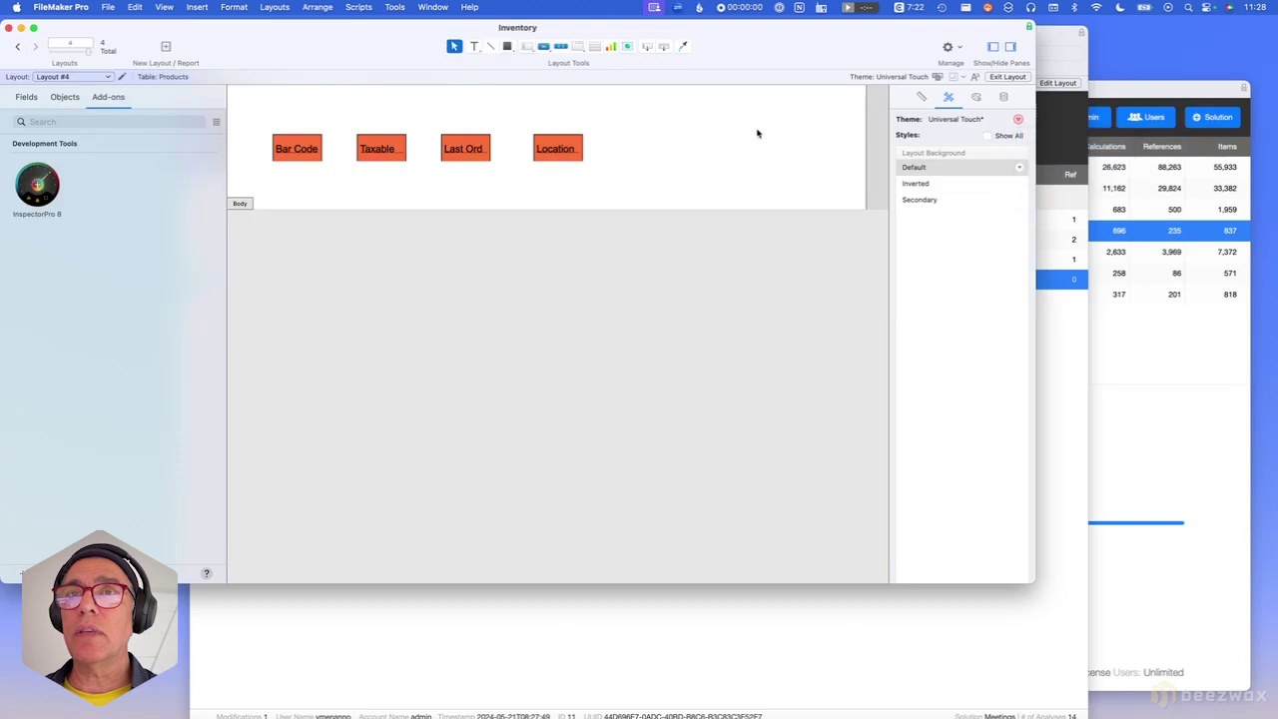
key("super+b")
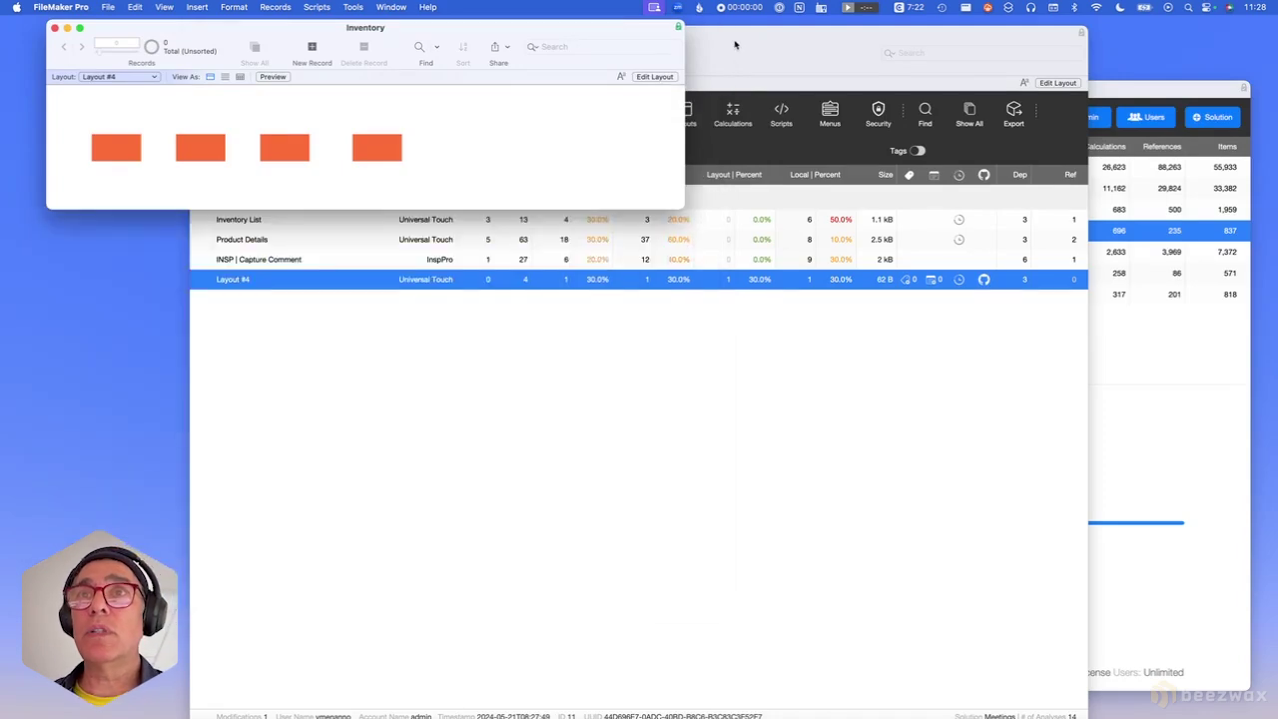
Run a new Inventory analysis with the comment "layout style changes" and review the refreshed style breakdown of Layout #4.
left_click(735, 44)
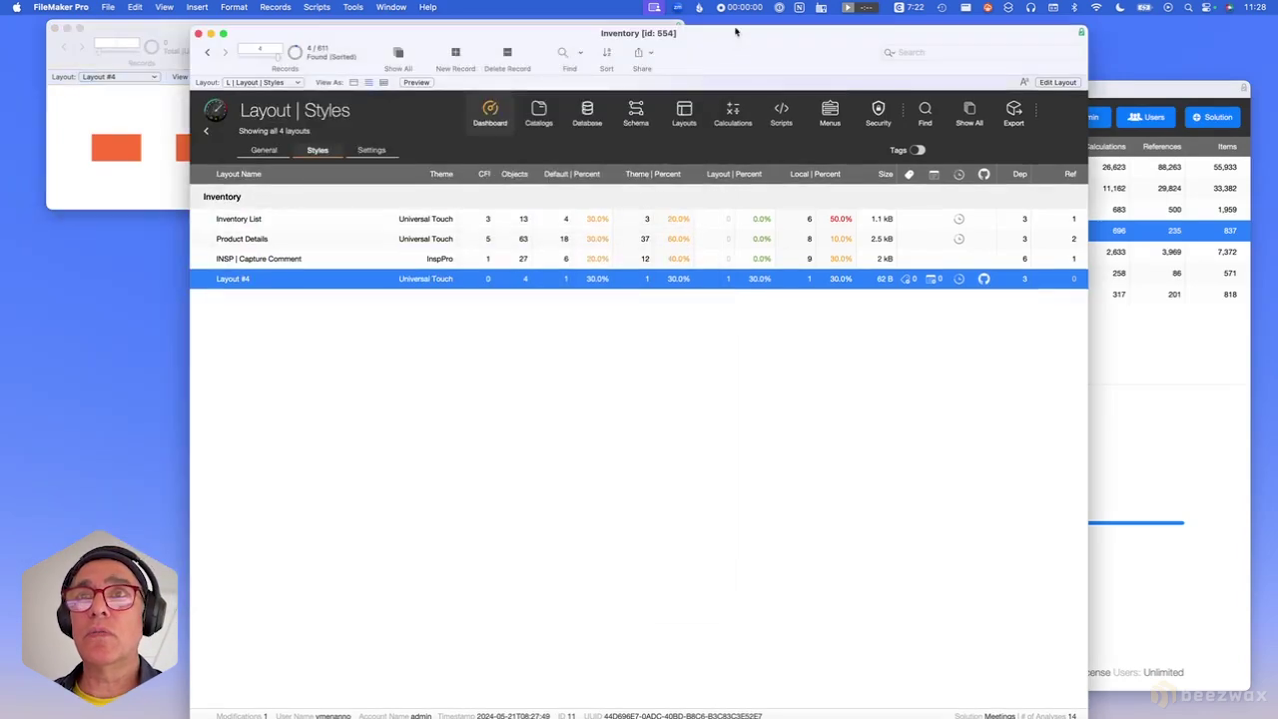
left_click_drag(735, 26, 615, 252)
left_click(600, 231)
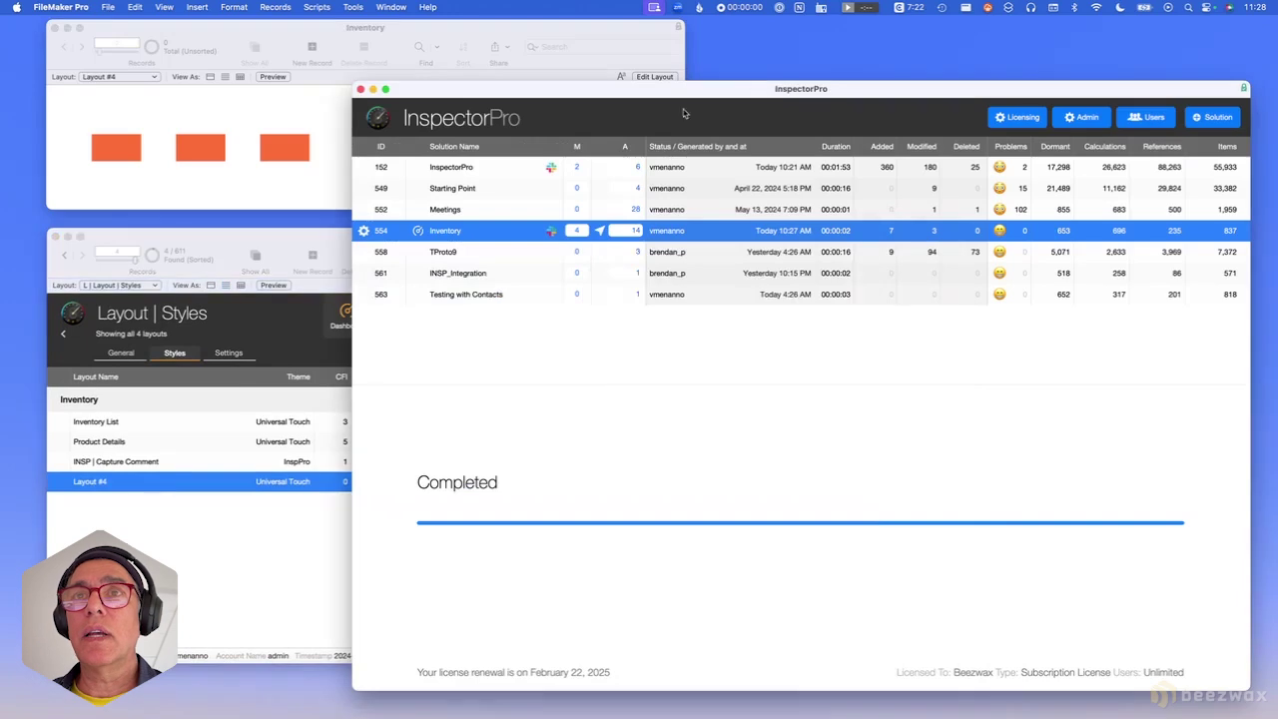
left_click(600, 231)
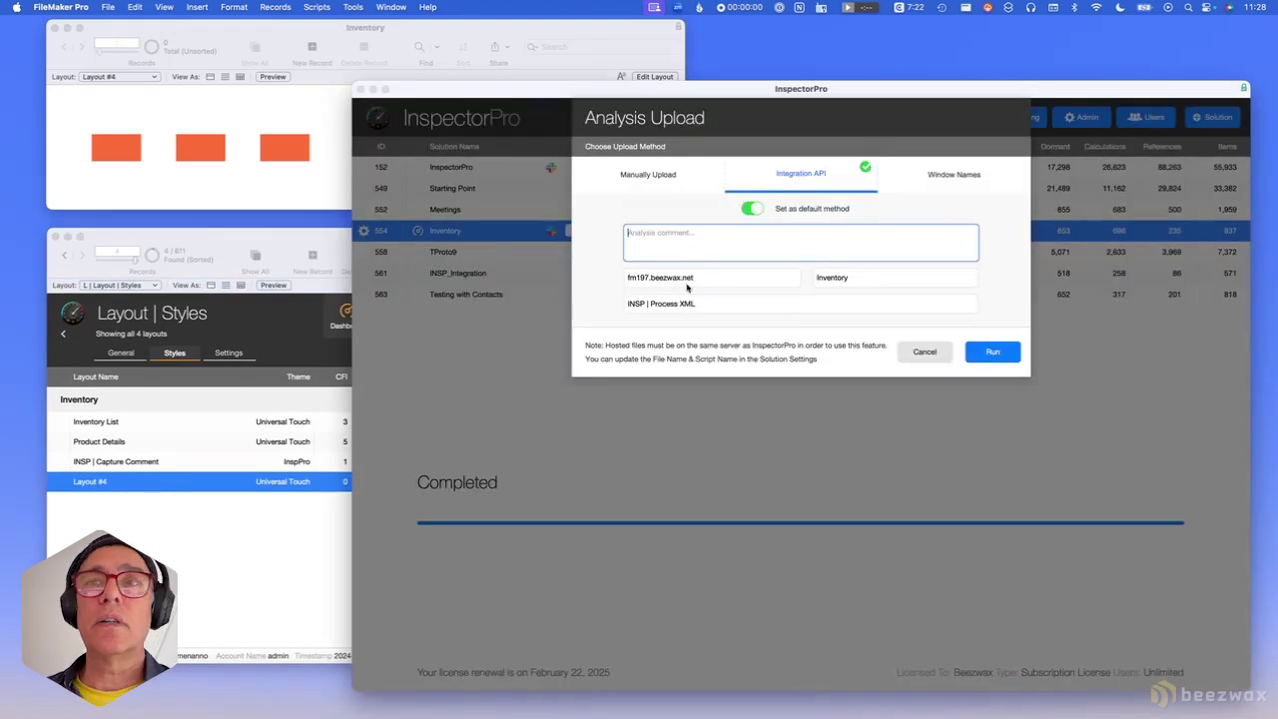
type("layout sty")
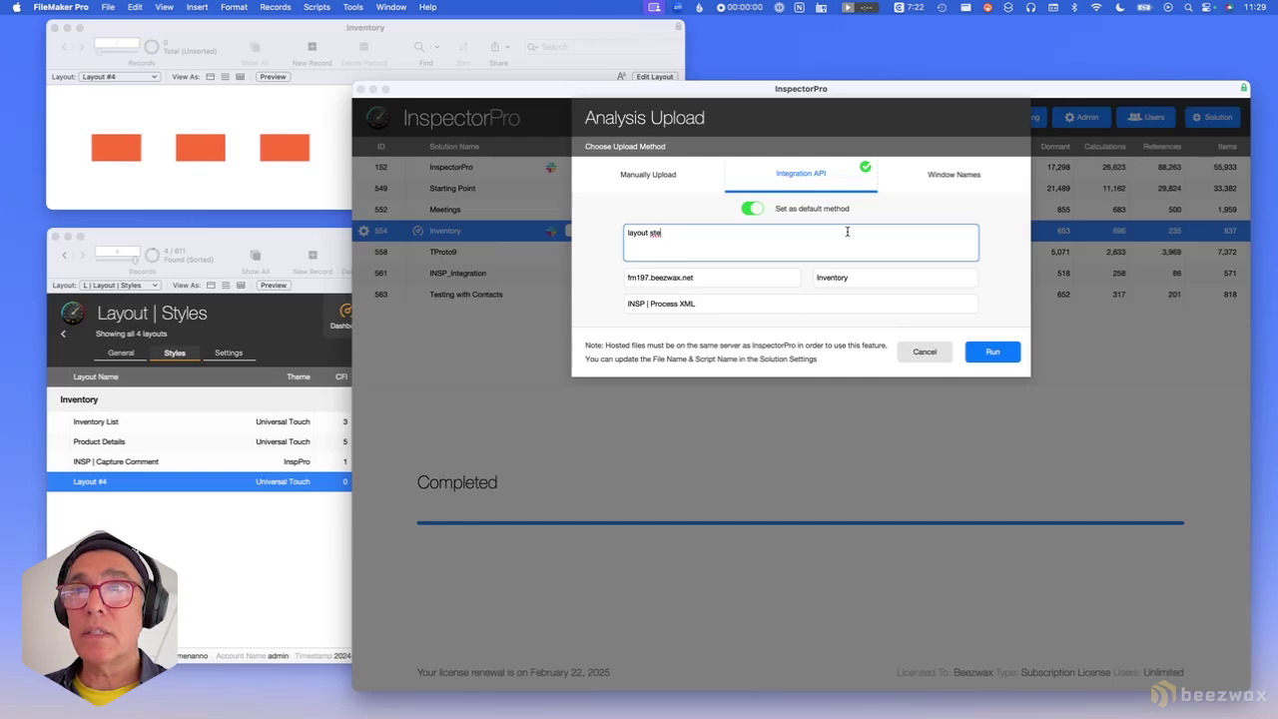
type("le ")
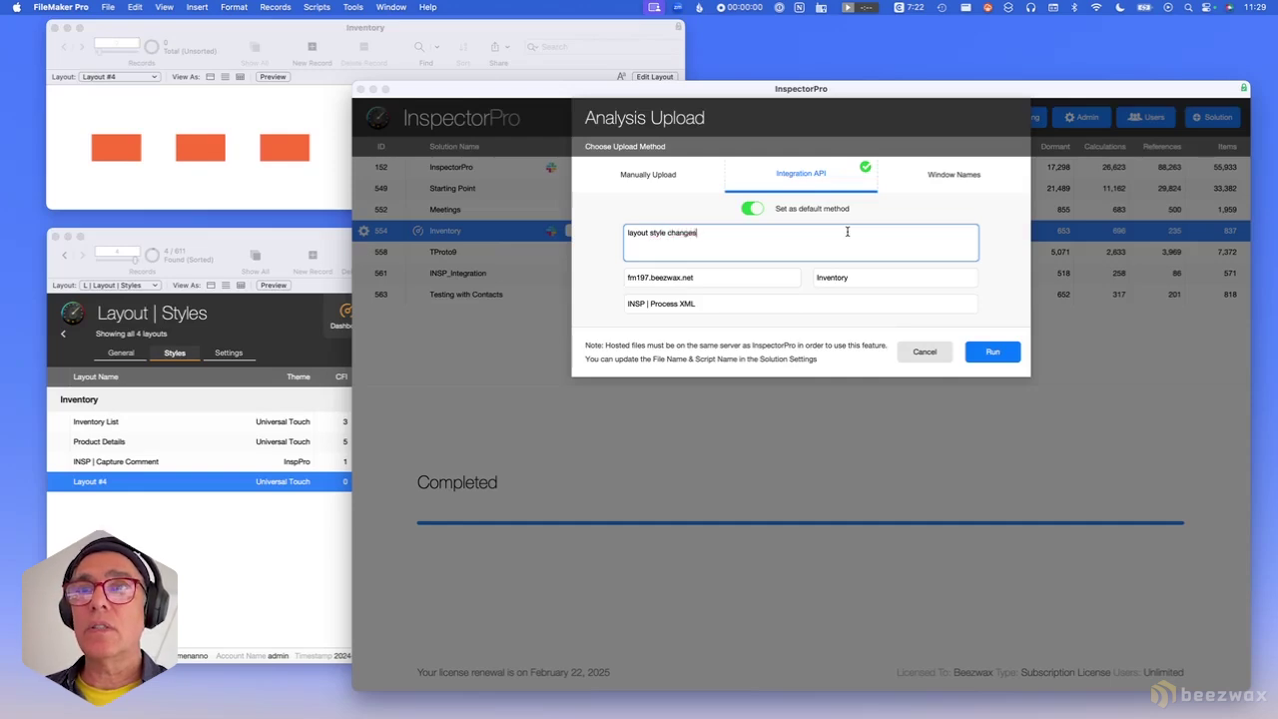
type("changes")
key("Return")
left_click(300, 234)
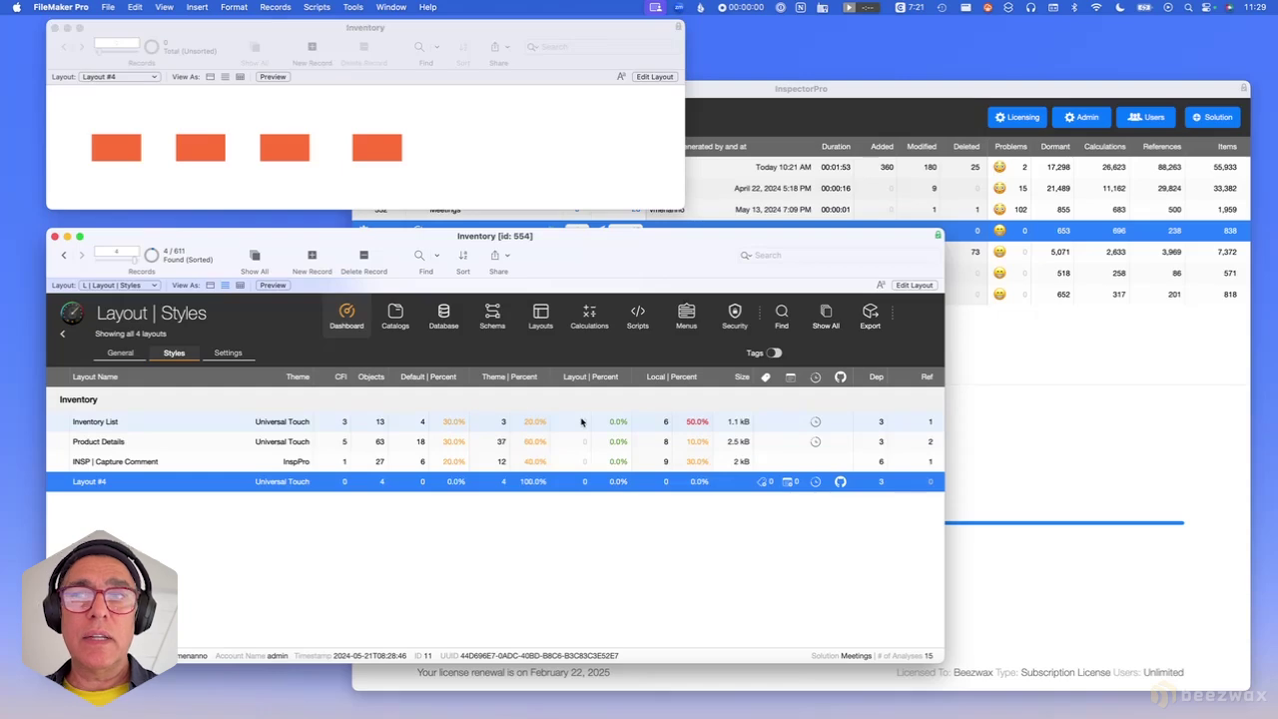
left_click(659, 423)
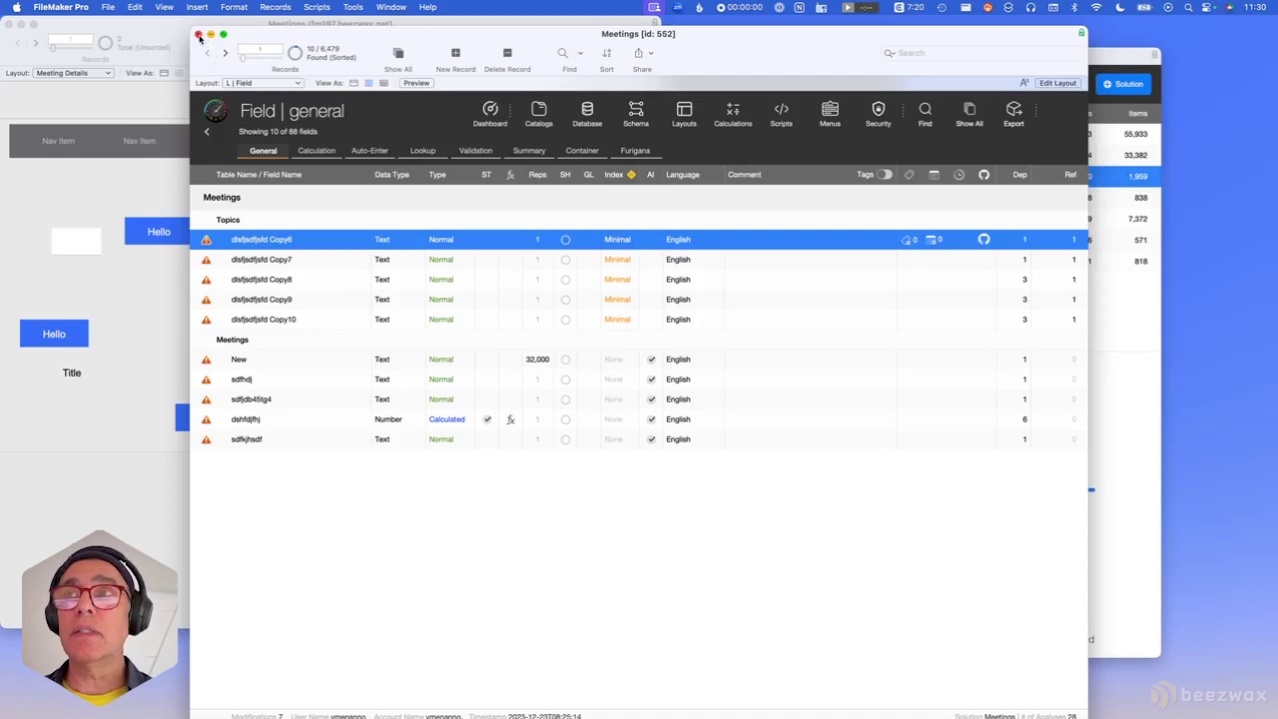
From the Meetings dashboard, list all fields and view the problem details of the Topics field dlsfjsdfjsfd Copy6.
left_click(488, 114)
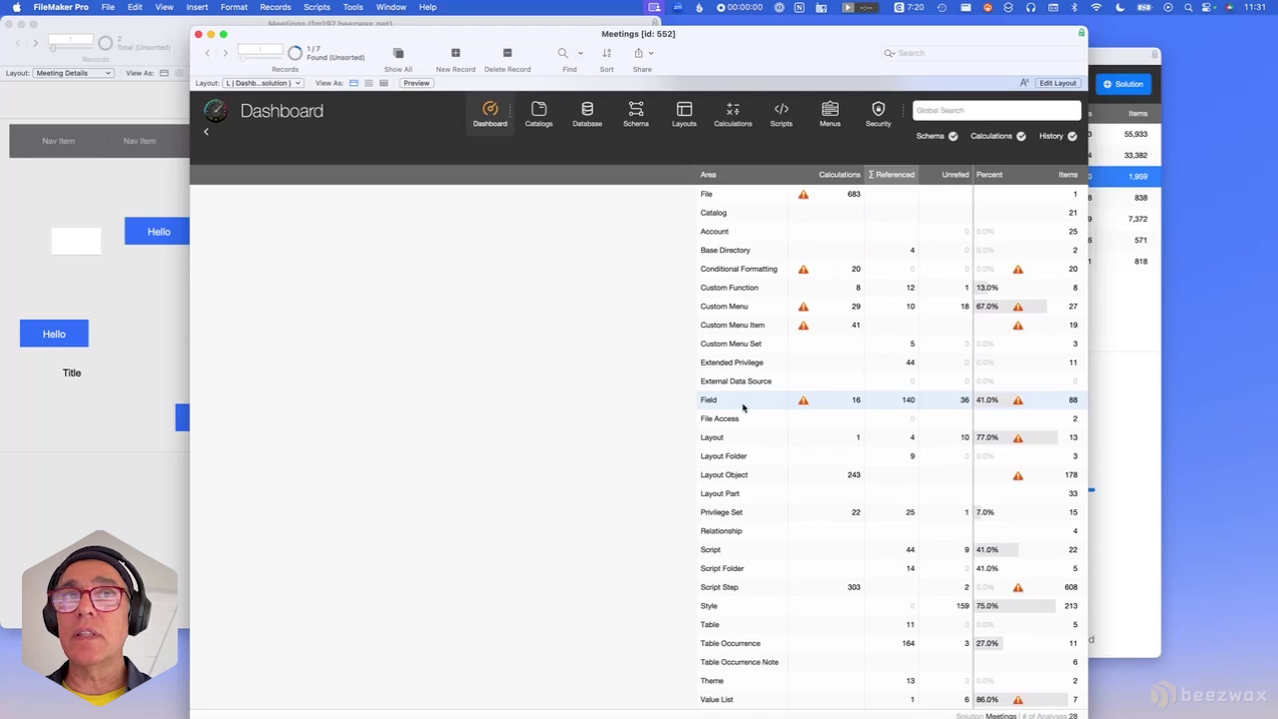
mouse_move(1076, 406)
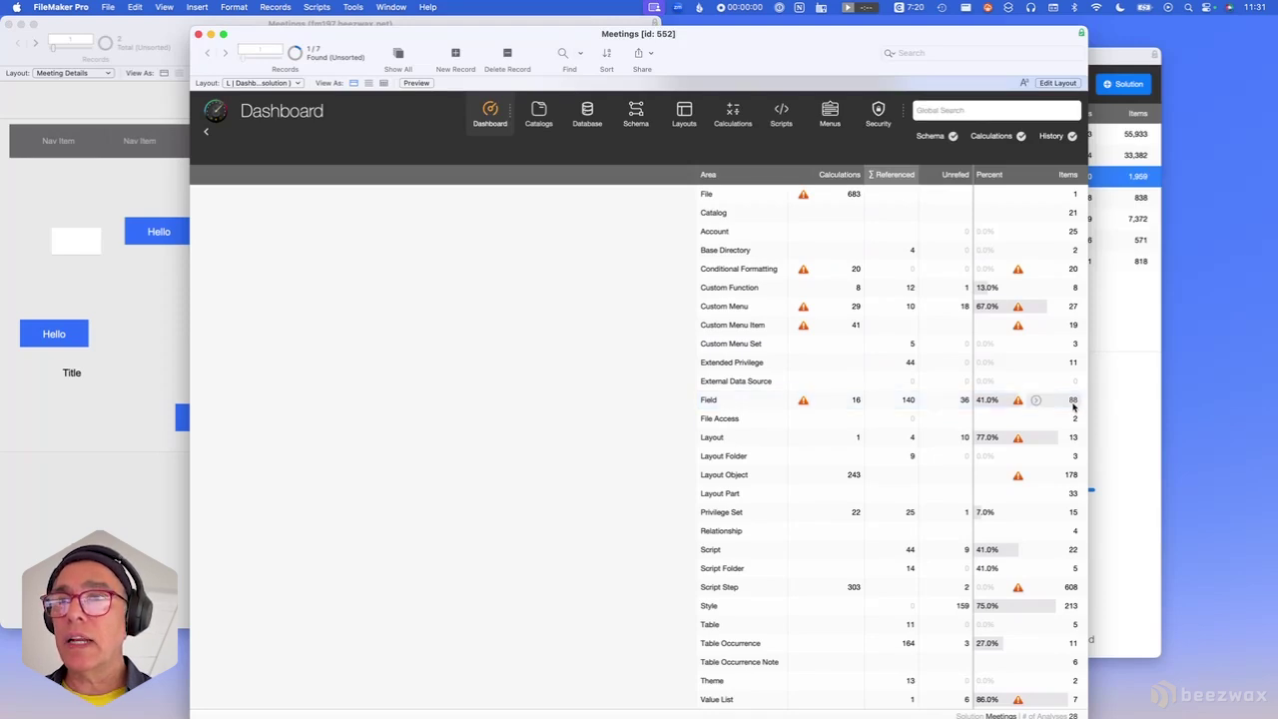
left_click(1075, 403)
scroll(548, 334, "down", 10)
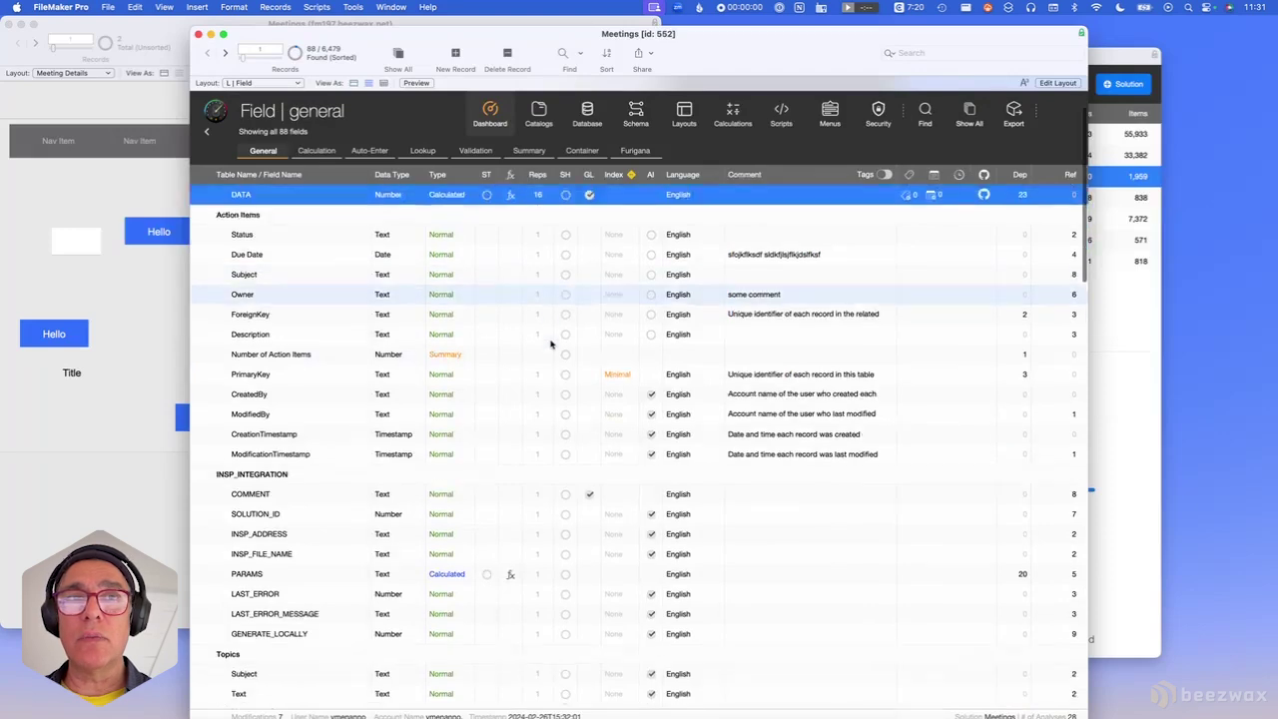
scroll(550, 344, "down", 8)
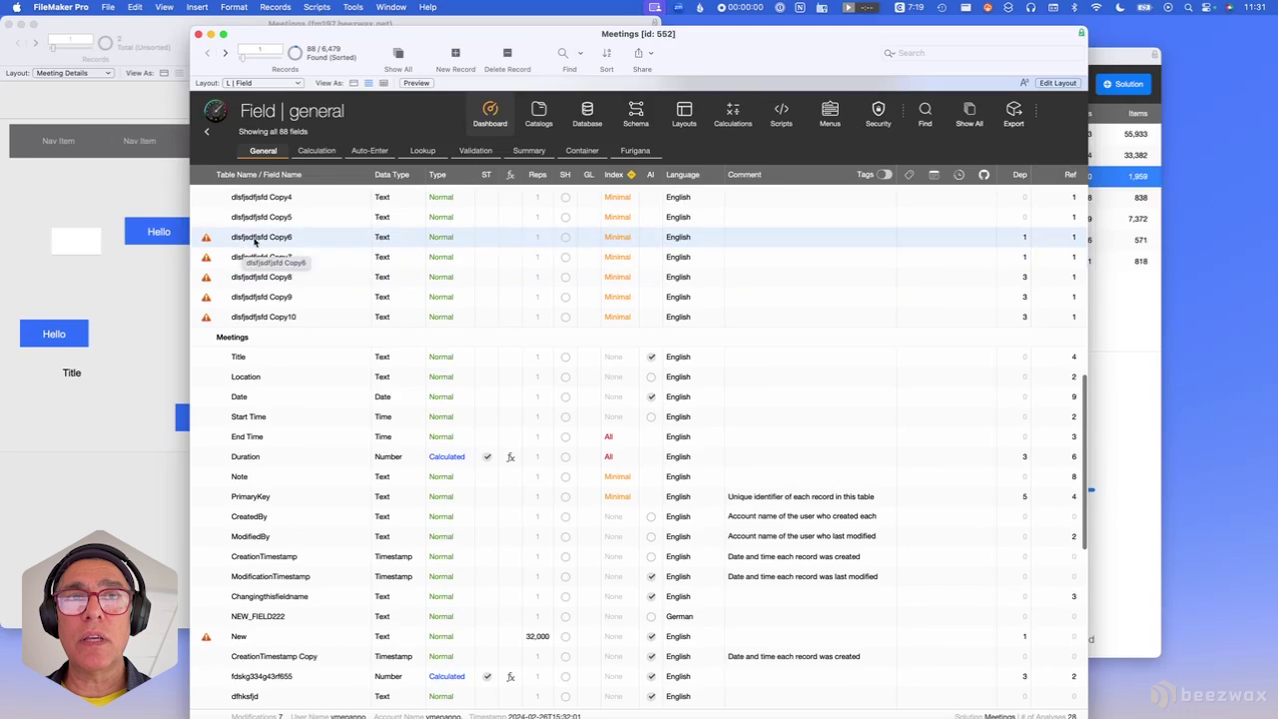
left_click(207, 239)
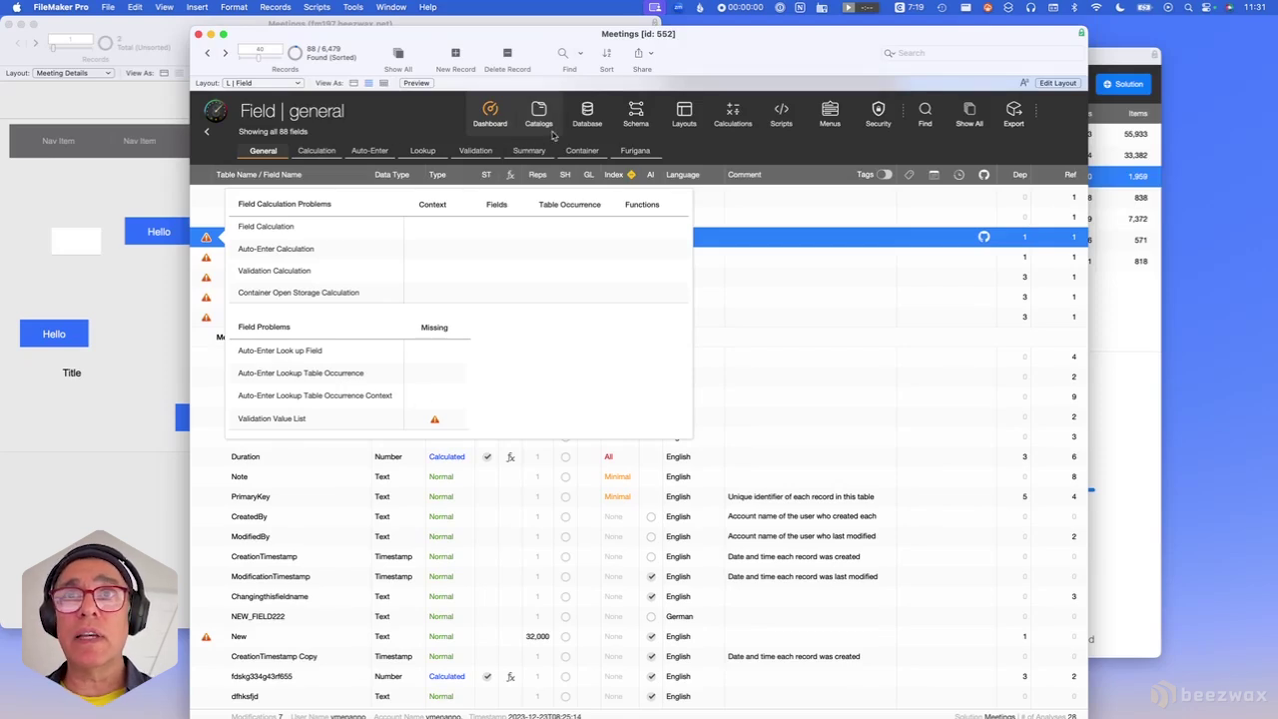
Narrow the Meetings field list to only the fields with problems, using the Schema overview.
left_click(635, 115)
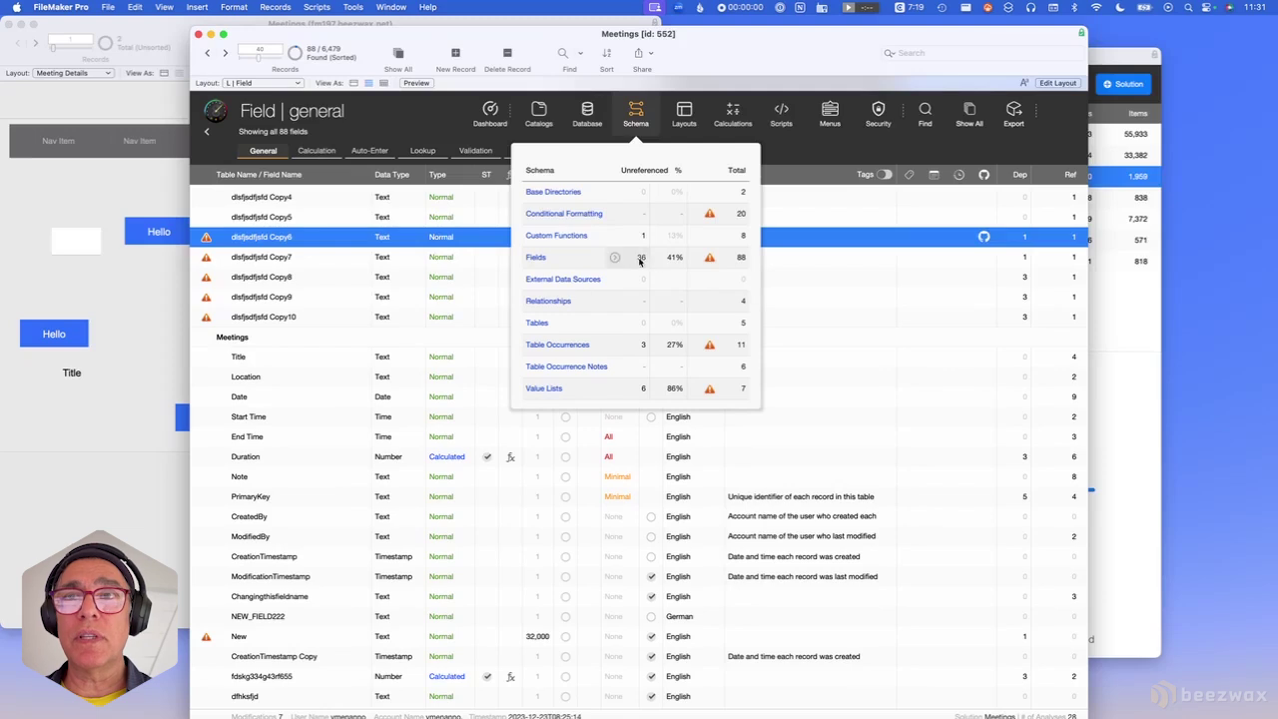
left_click(713, 263)
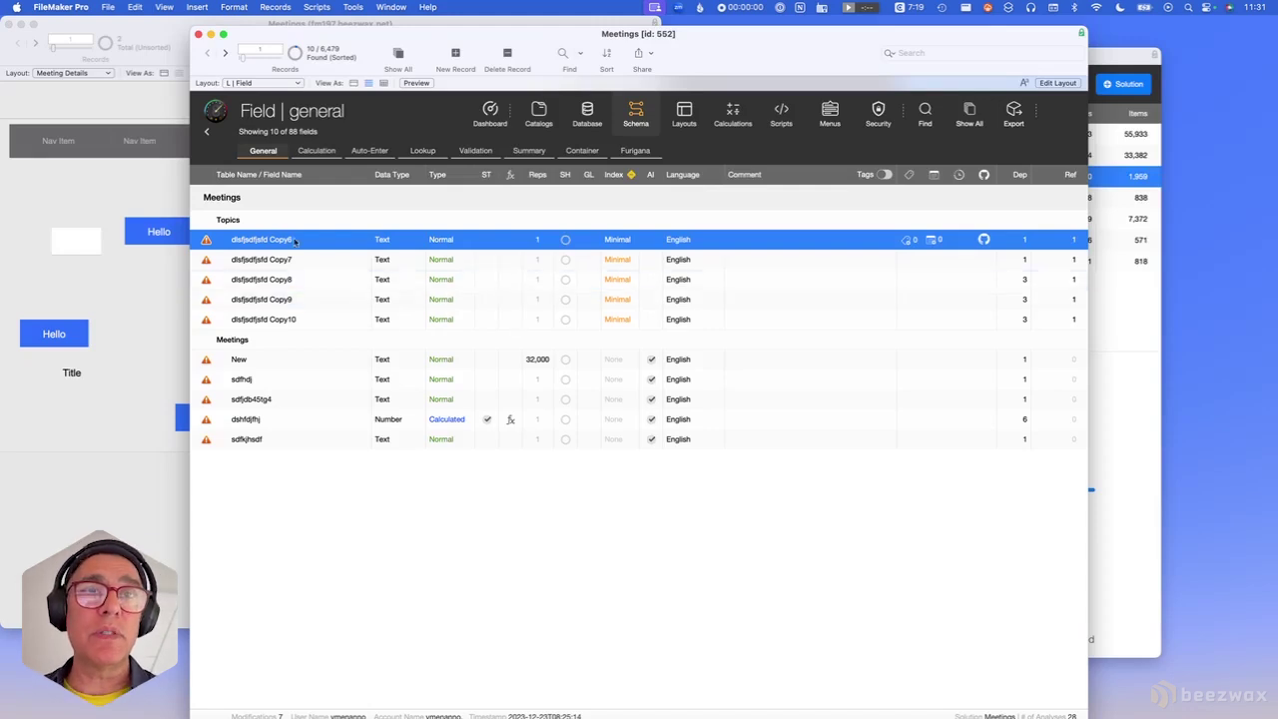
mouse_move(204, 245)
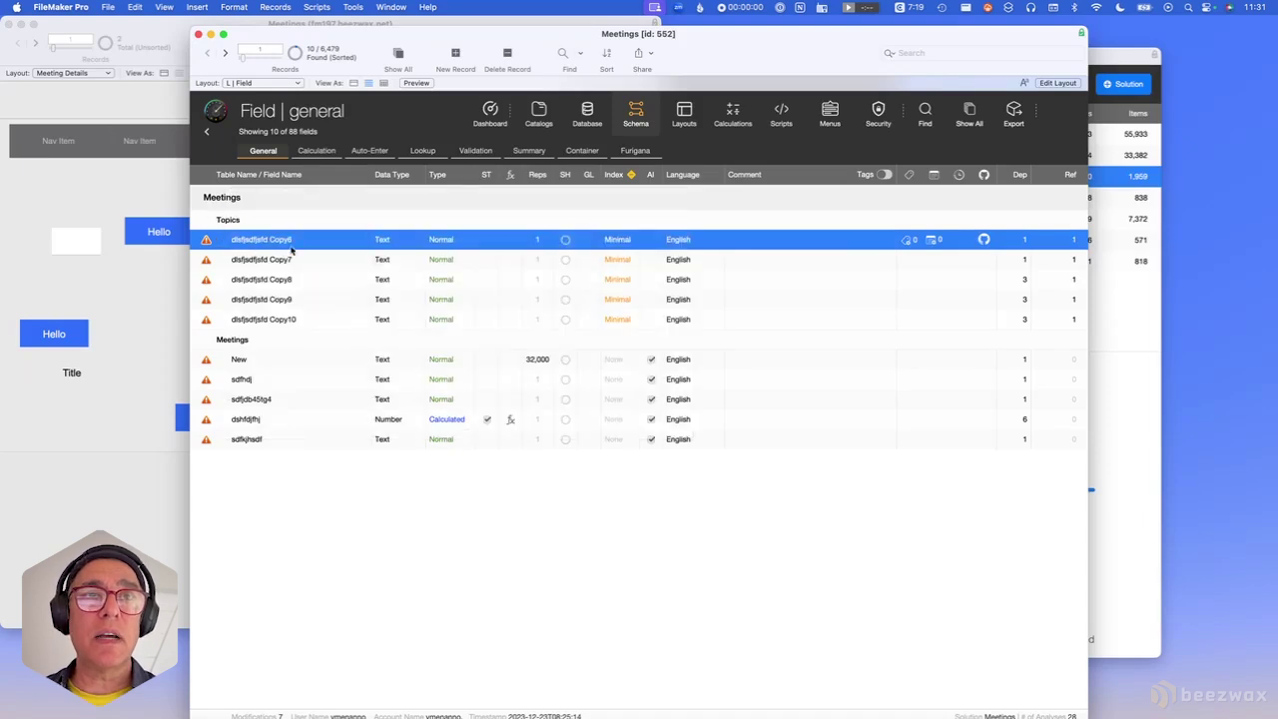
In the Meetings file's database definition, inspect the validation options of the Topics field dlsfjsdfjsfd Copy, then cancel out.
left_click(101, 216)
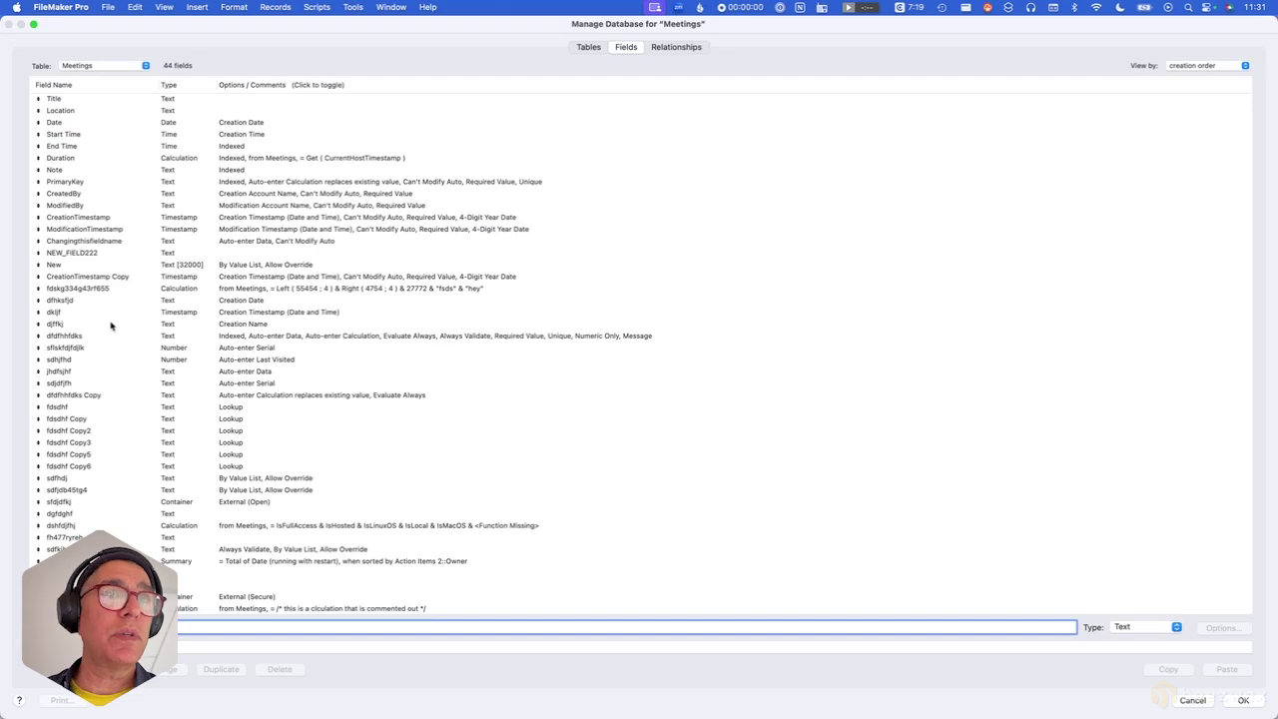
left_click(94, 72)
left_click(96, 77)
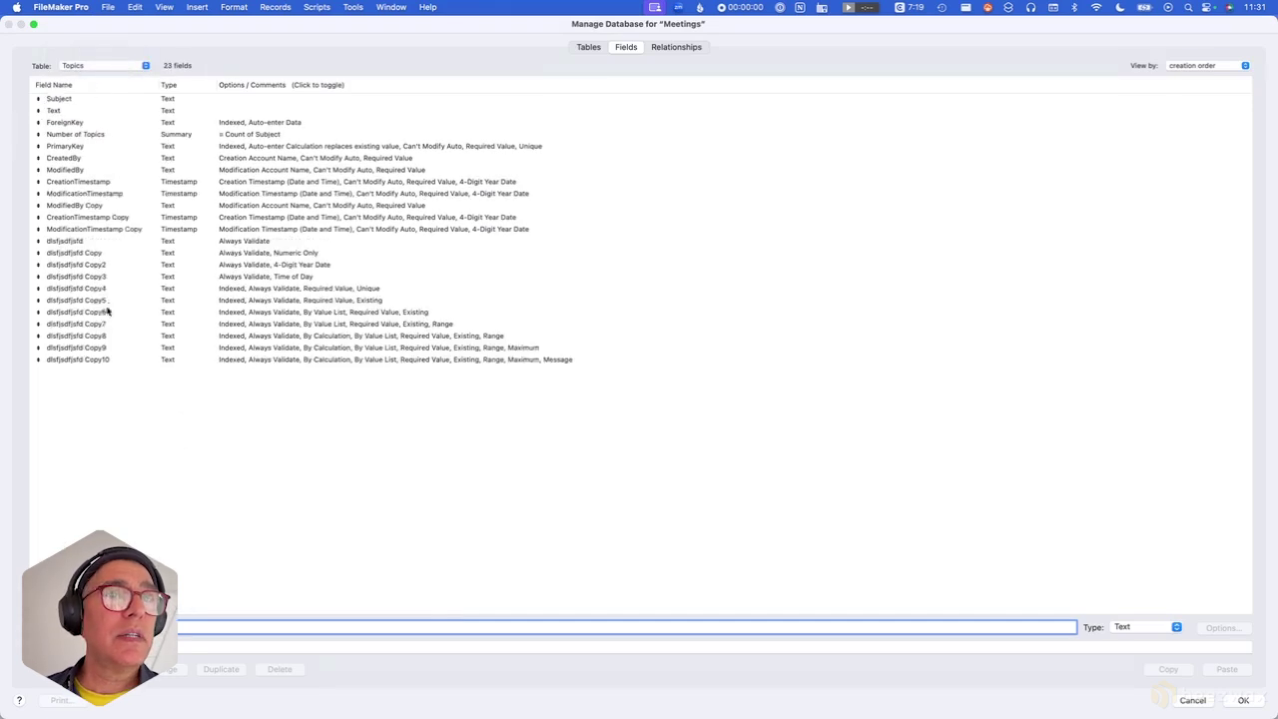
double_click(112, 253)
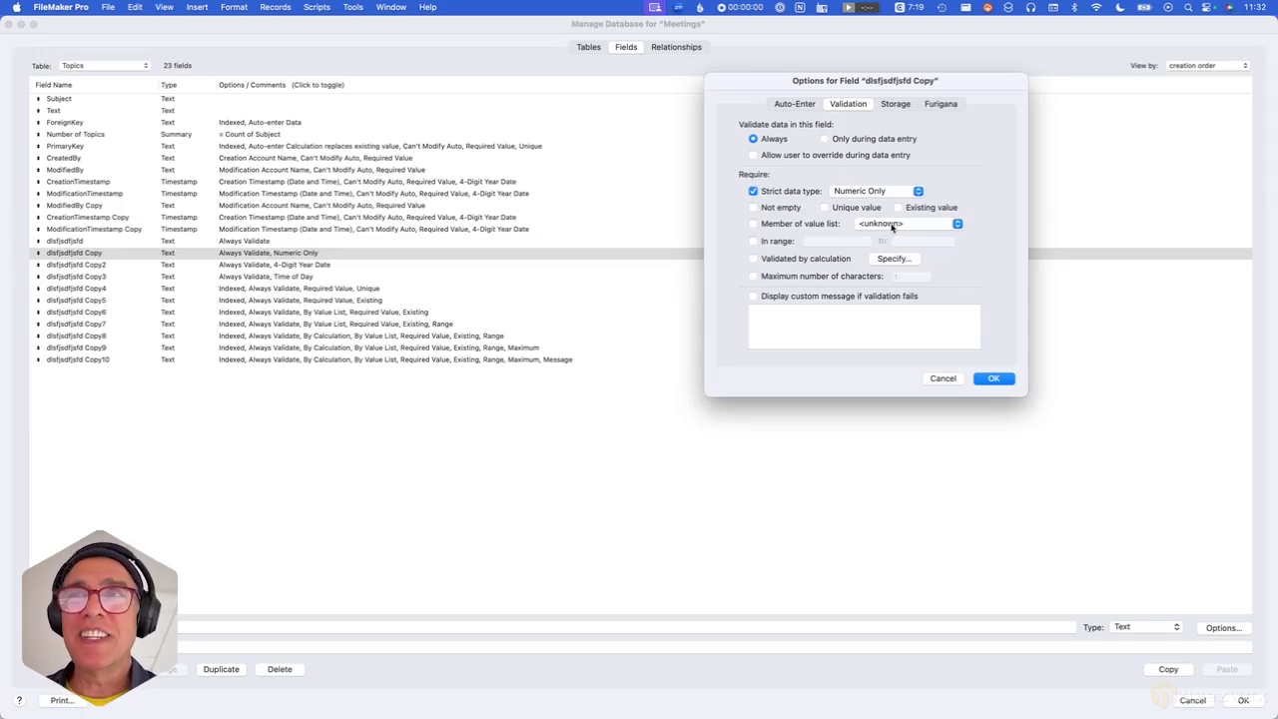
key("Escape")
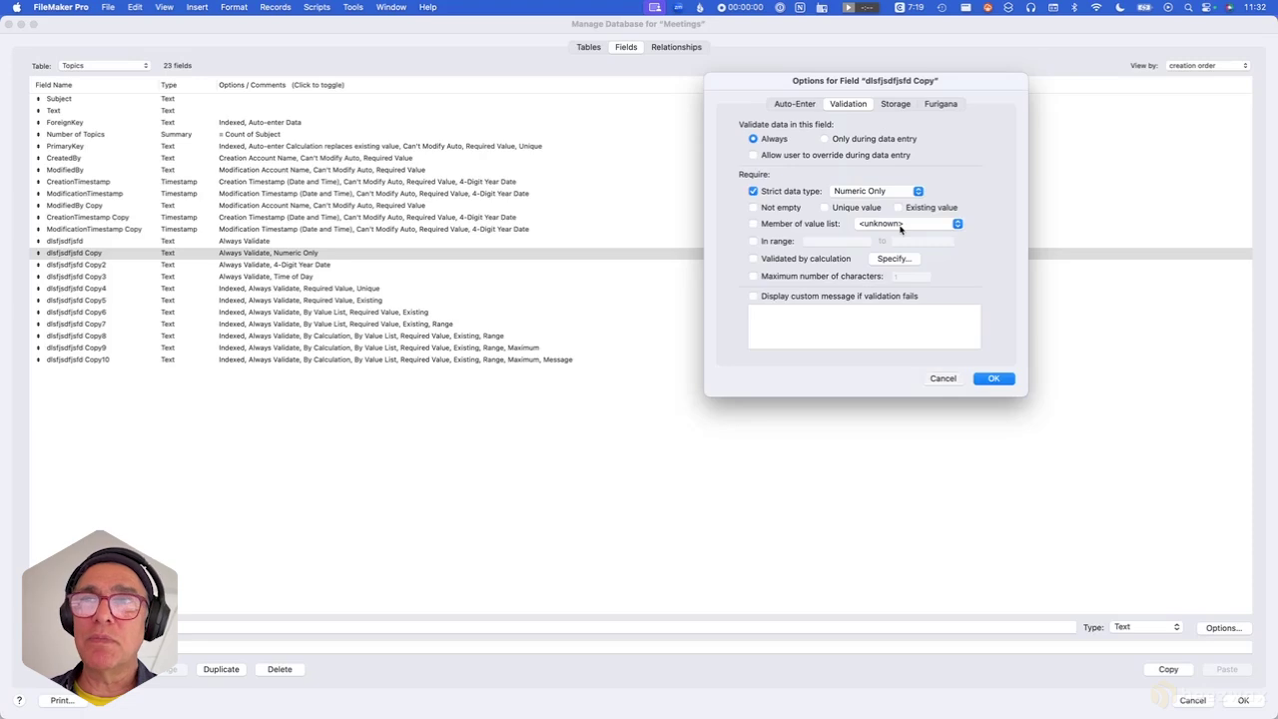
key("Escape")
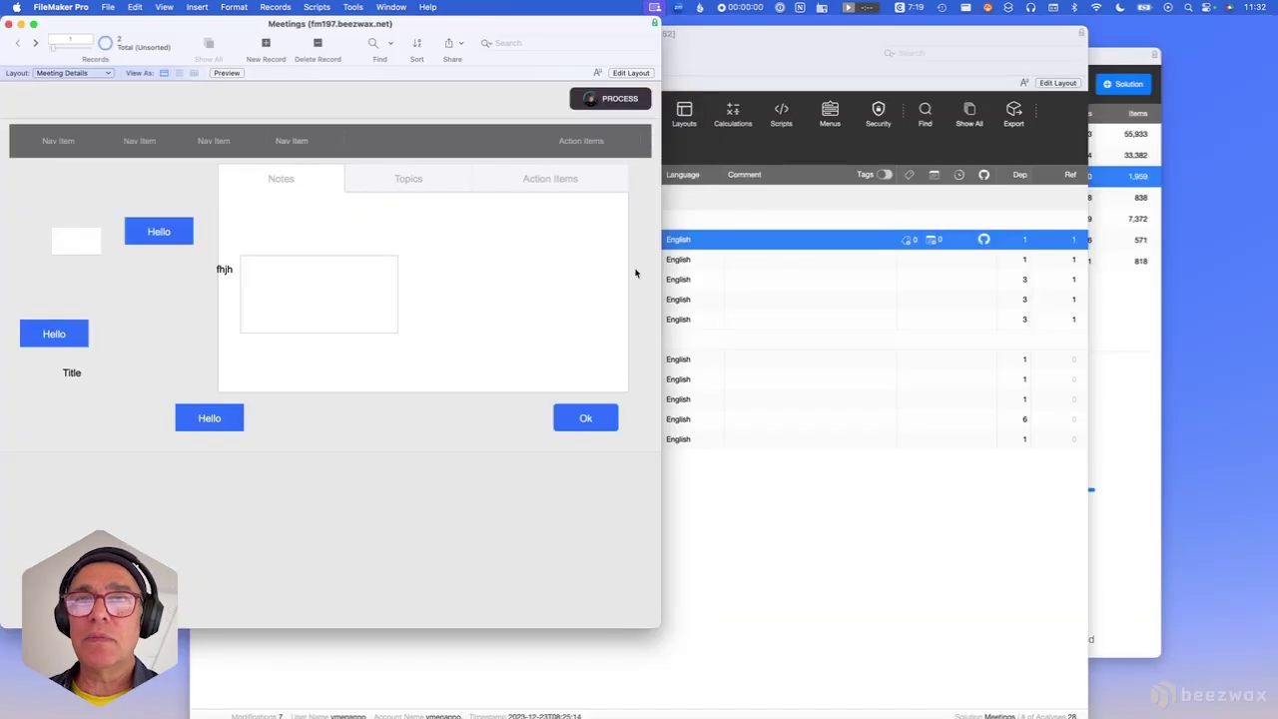
Reopen the Meetings analysis, view the problem details of the flagged value list, and close the analysis window.
left_click(742, 218)
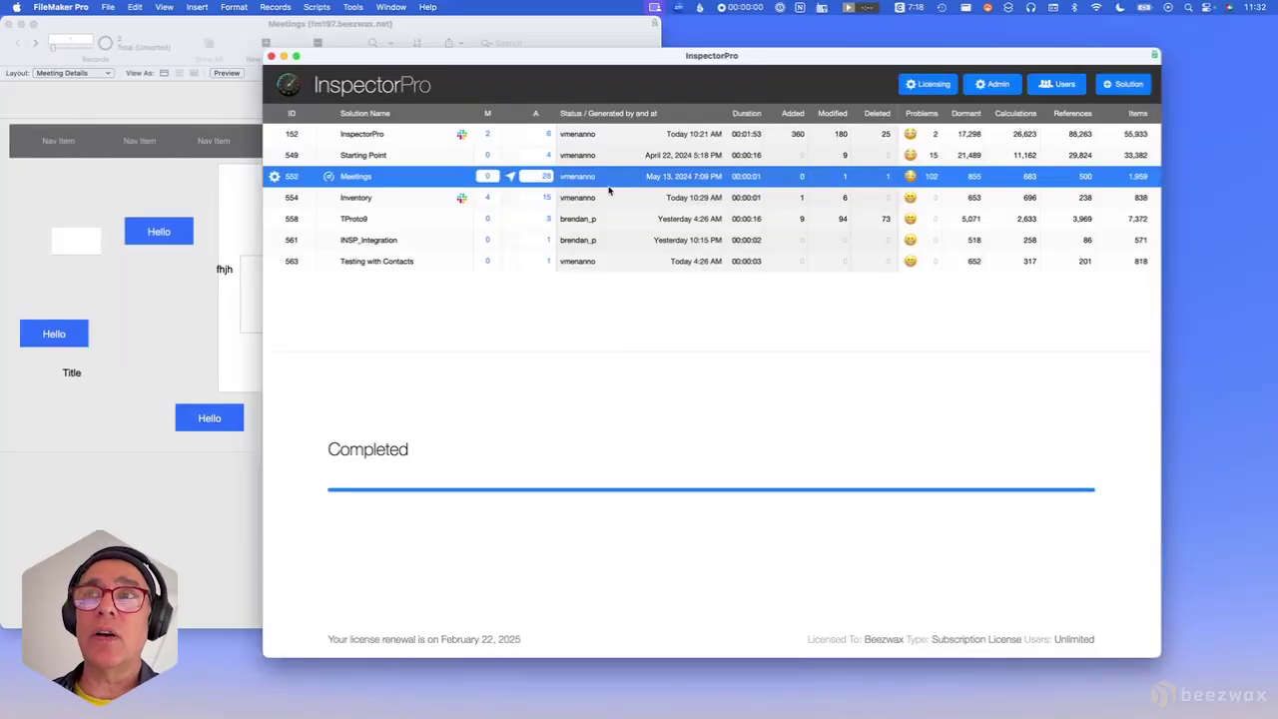
left_click(329, 177)
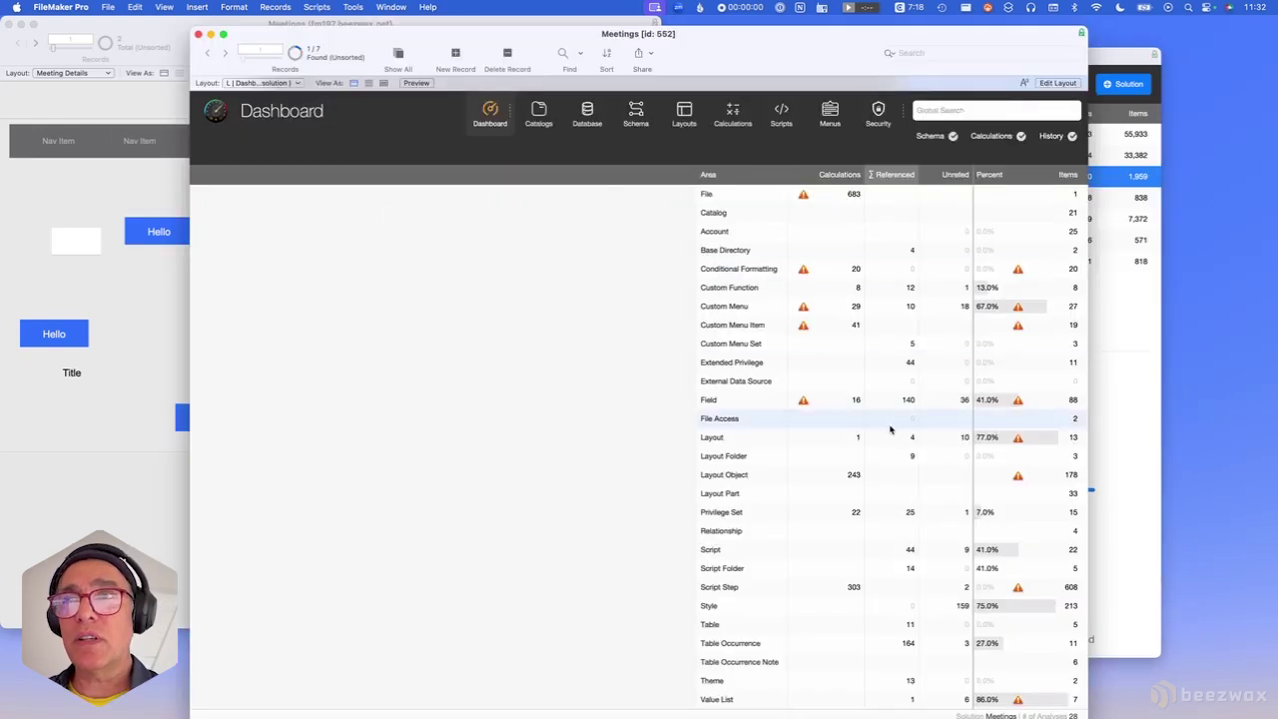
left_click(1018, 702)
left_click(203, 220)
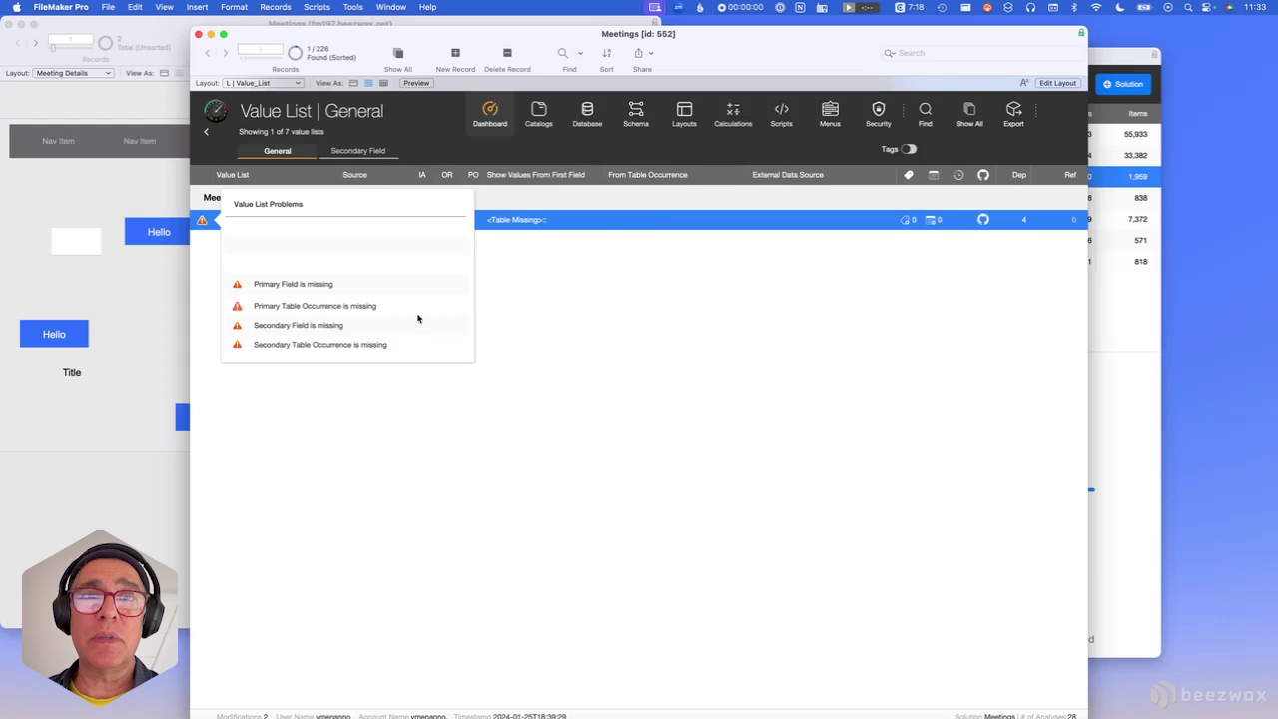
left_click(198, 35)
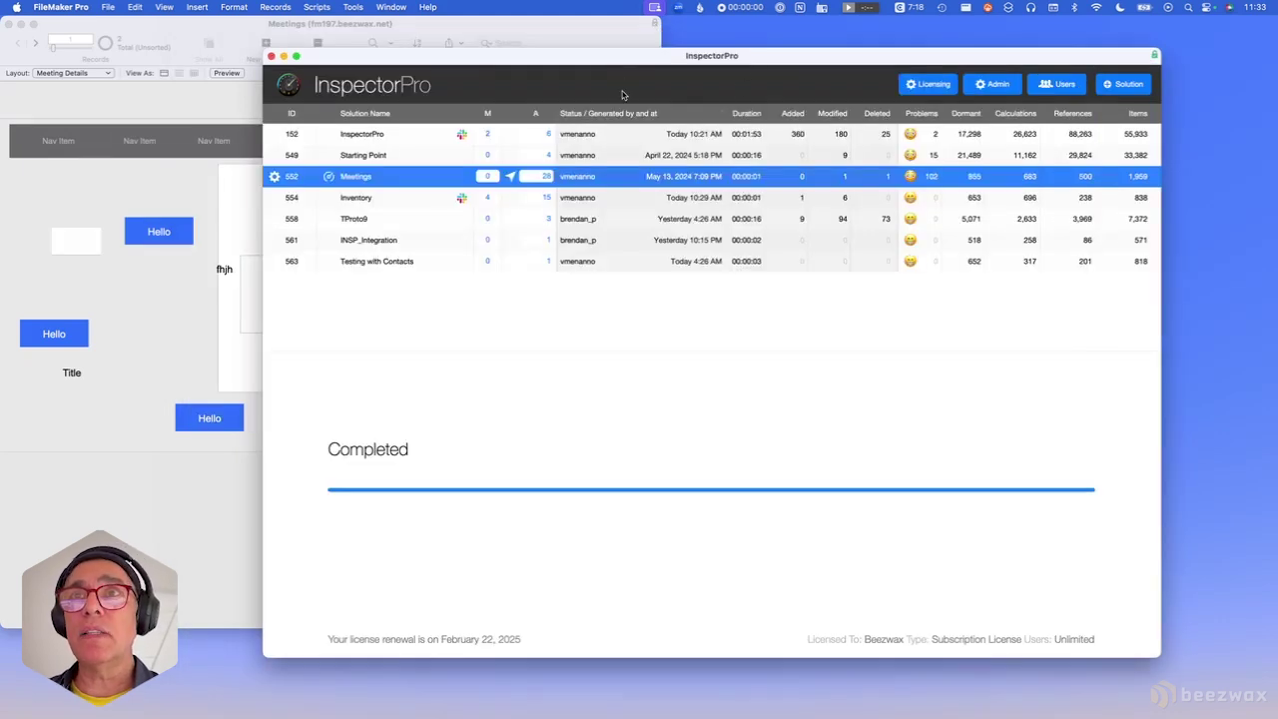